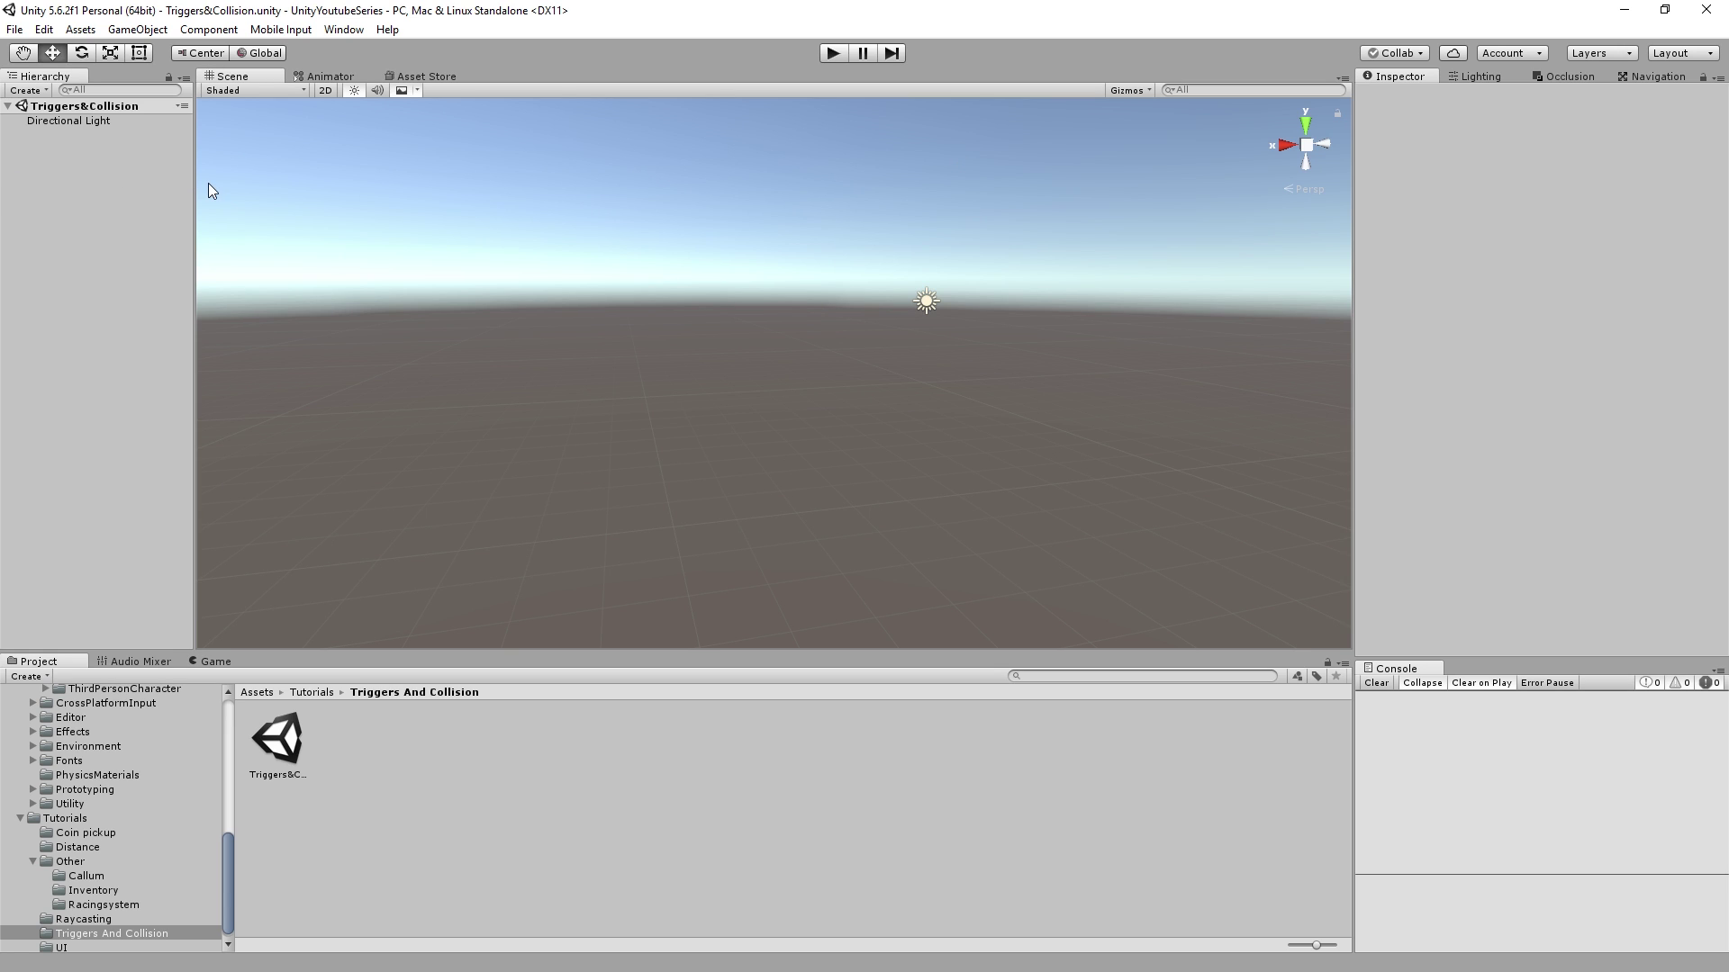
- Add a 3D plane to the empty scene as the ground
left_click(151, 32)
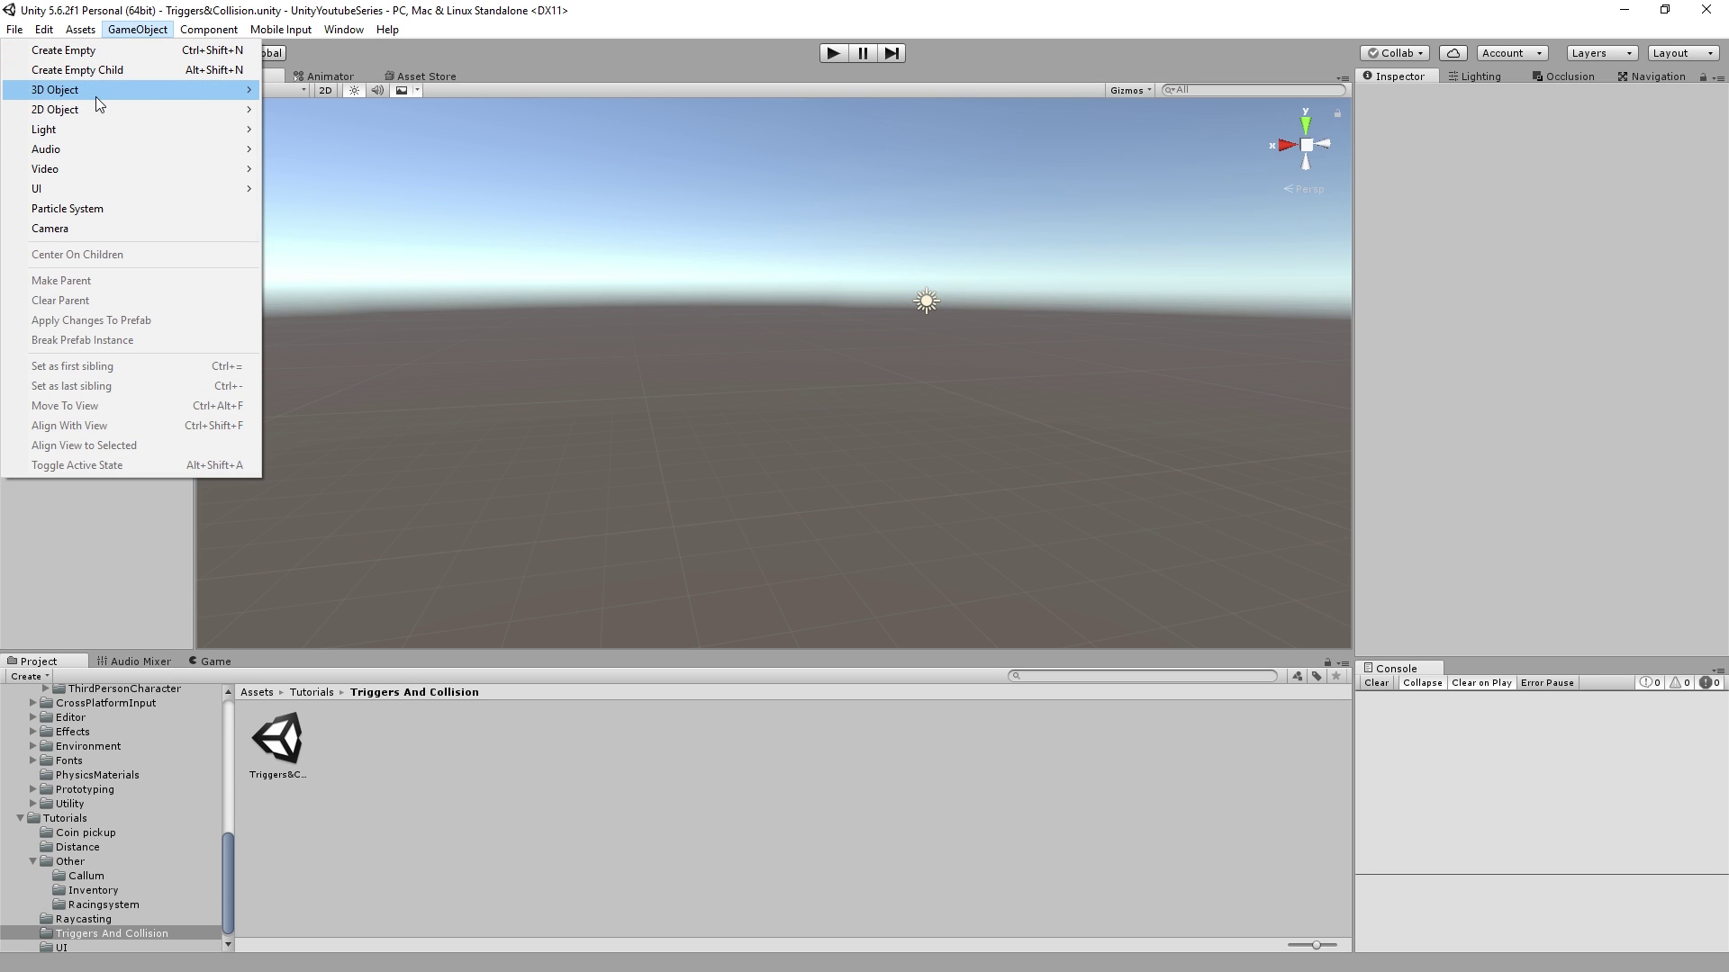
mouse_move(96, 94)
left_click(328, 170)
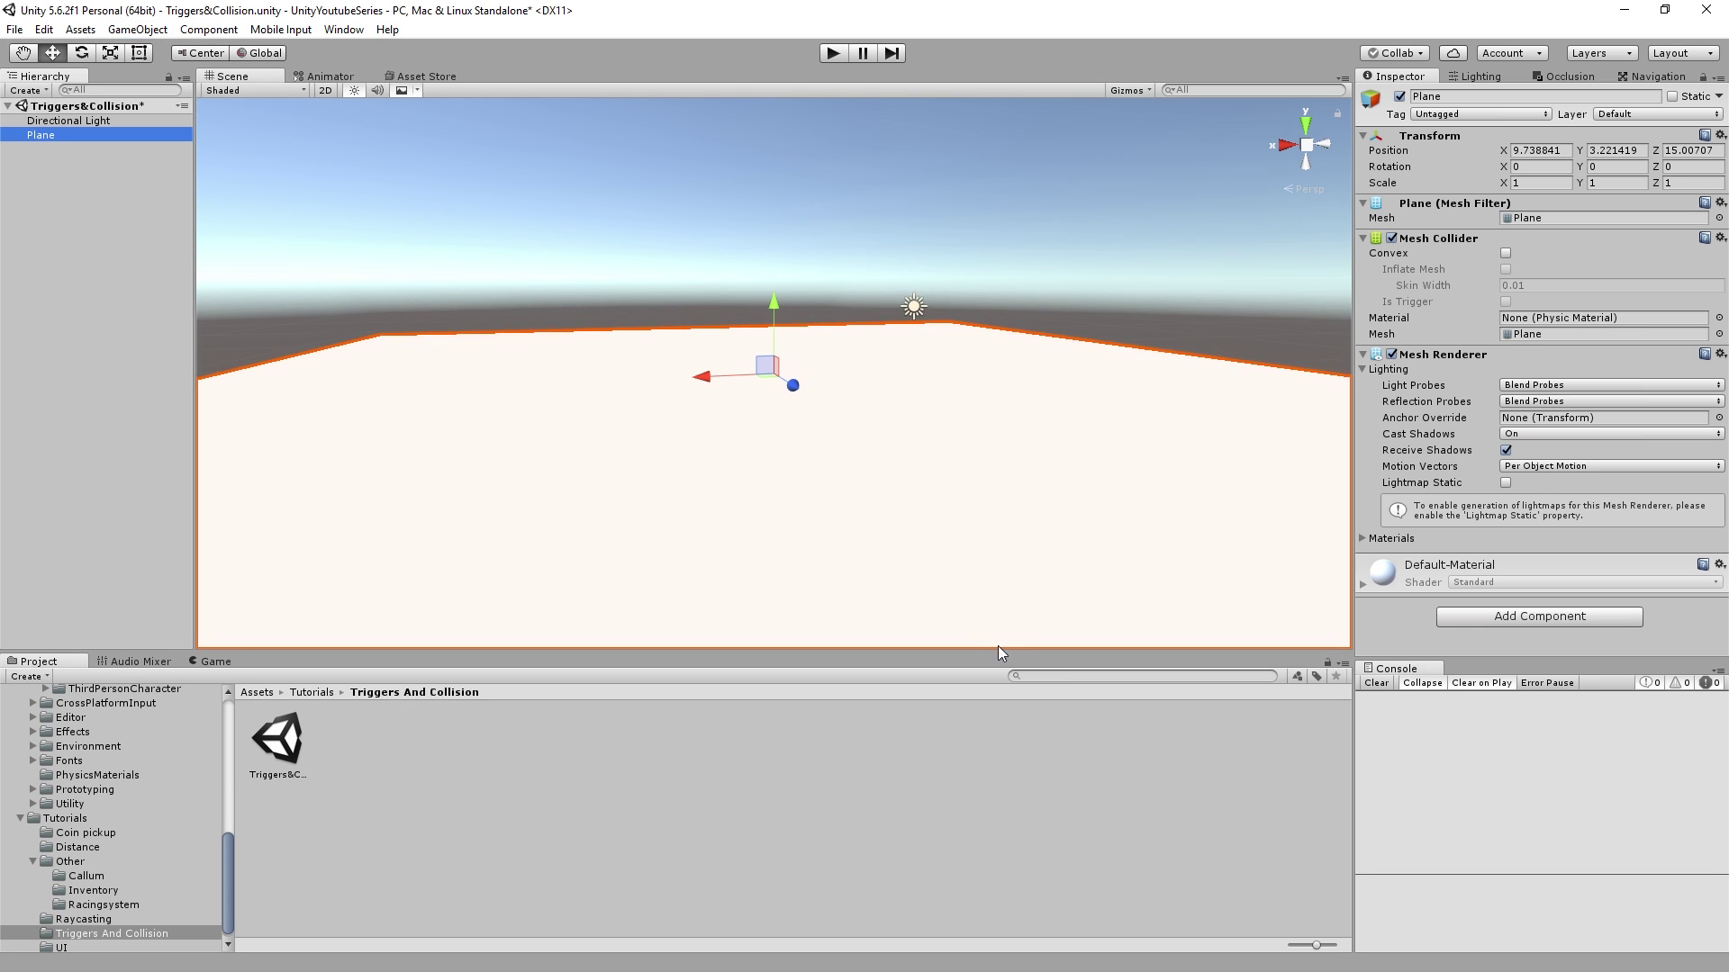
- Find the RigidBodyFPSController prefab, place it on the plane and raise it to about Y 4.175
left_click(1039, 677)
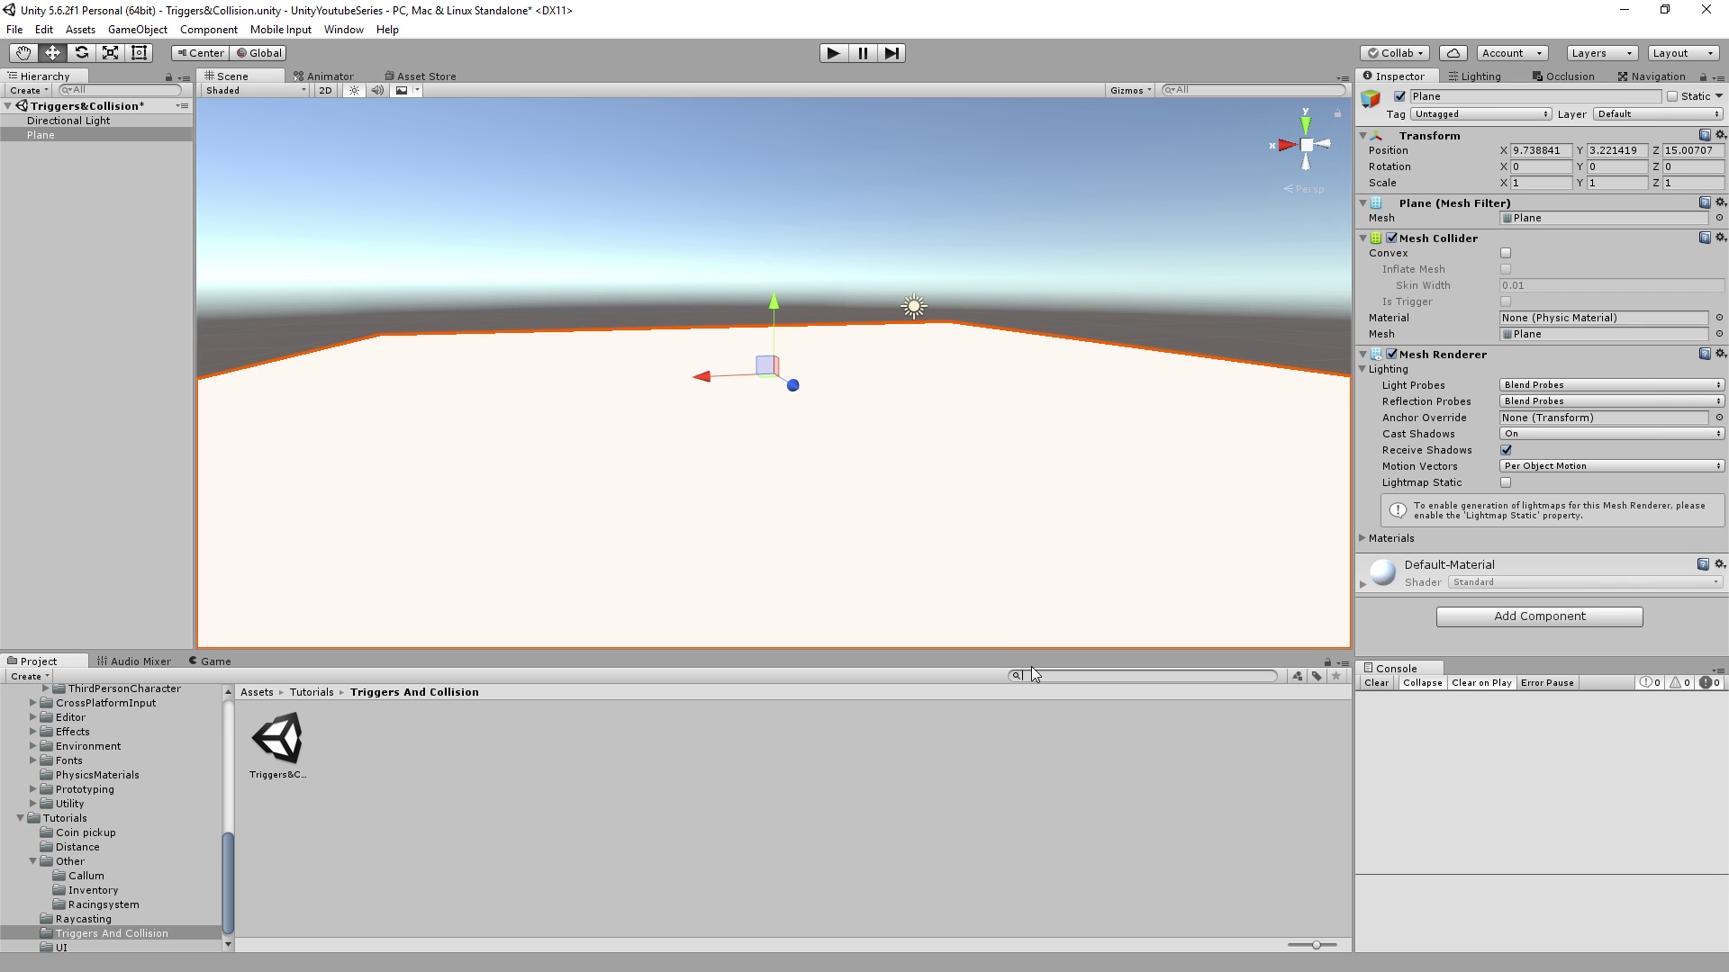
type("rigi")
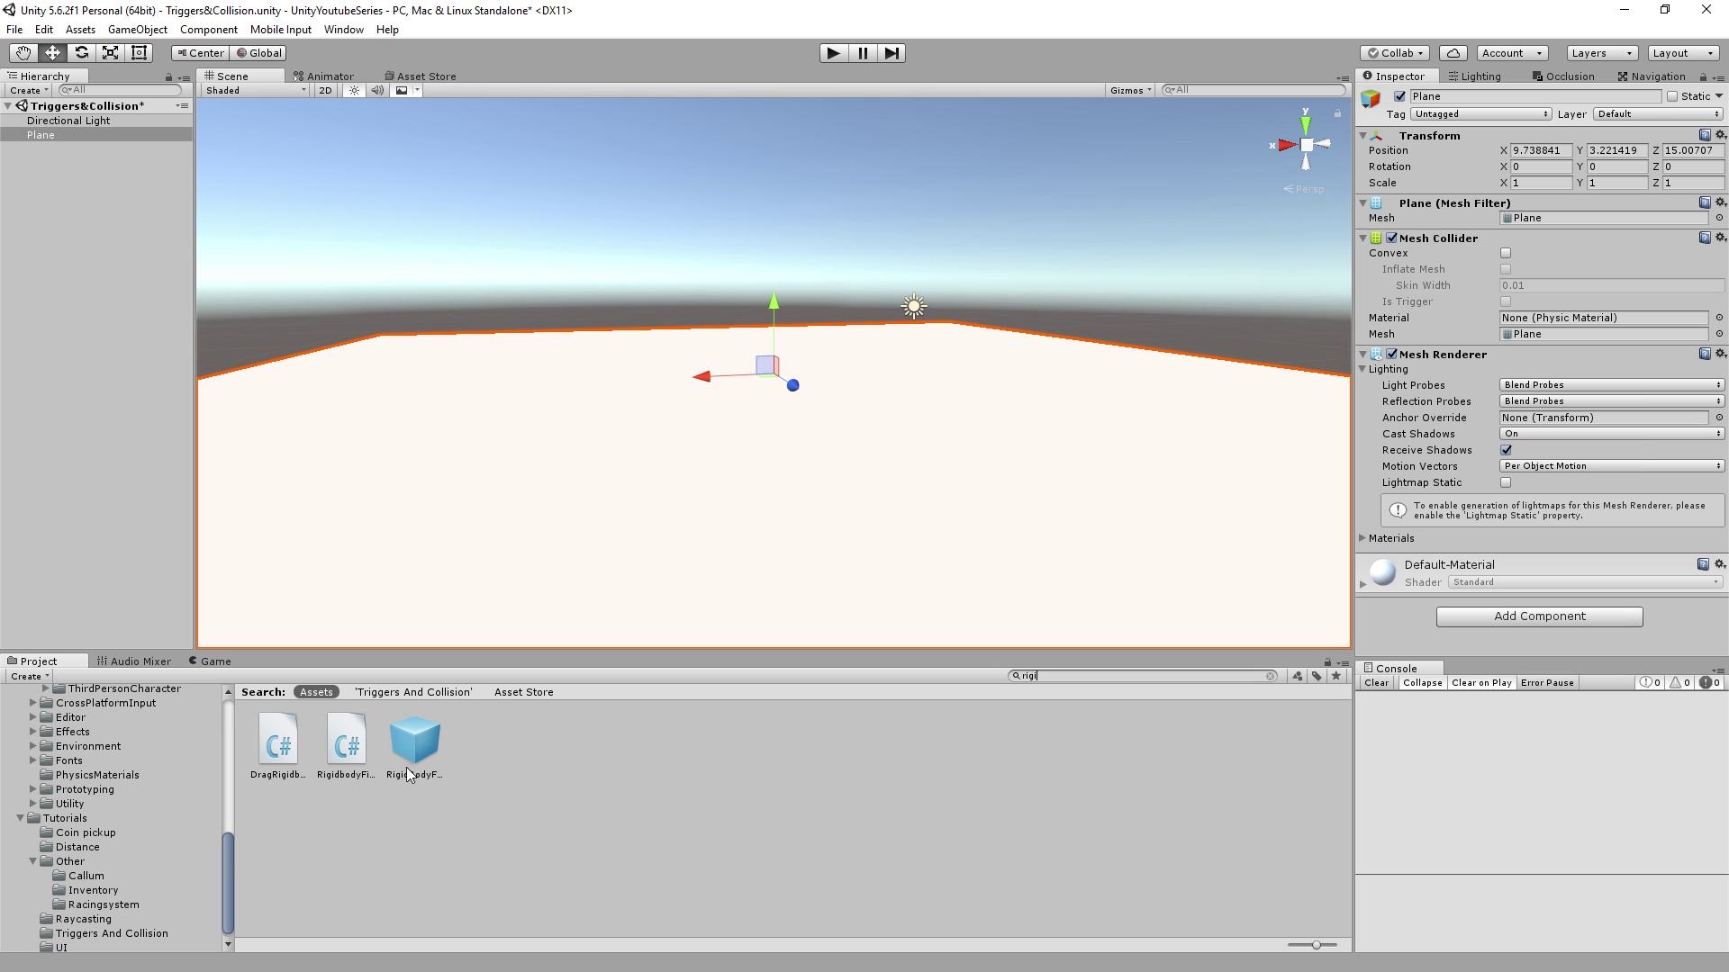
left_click_drag(414, 743, 767, 338)
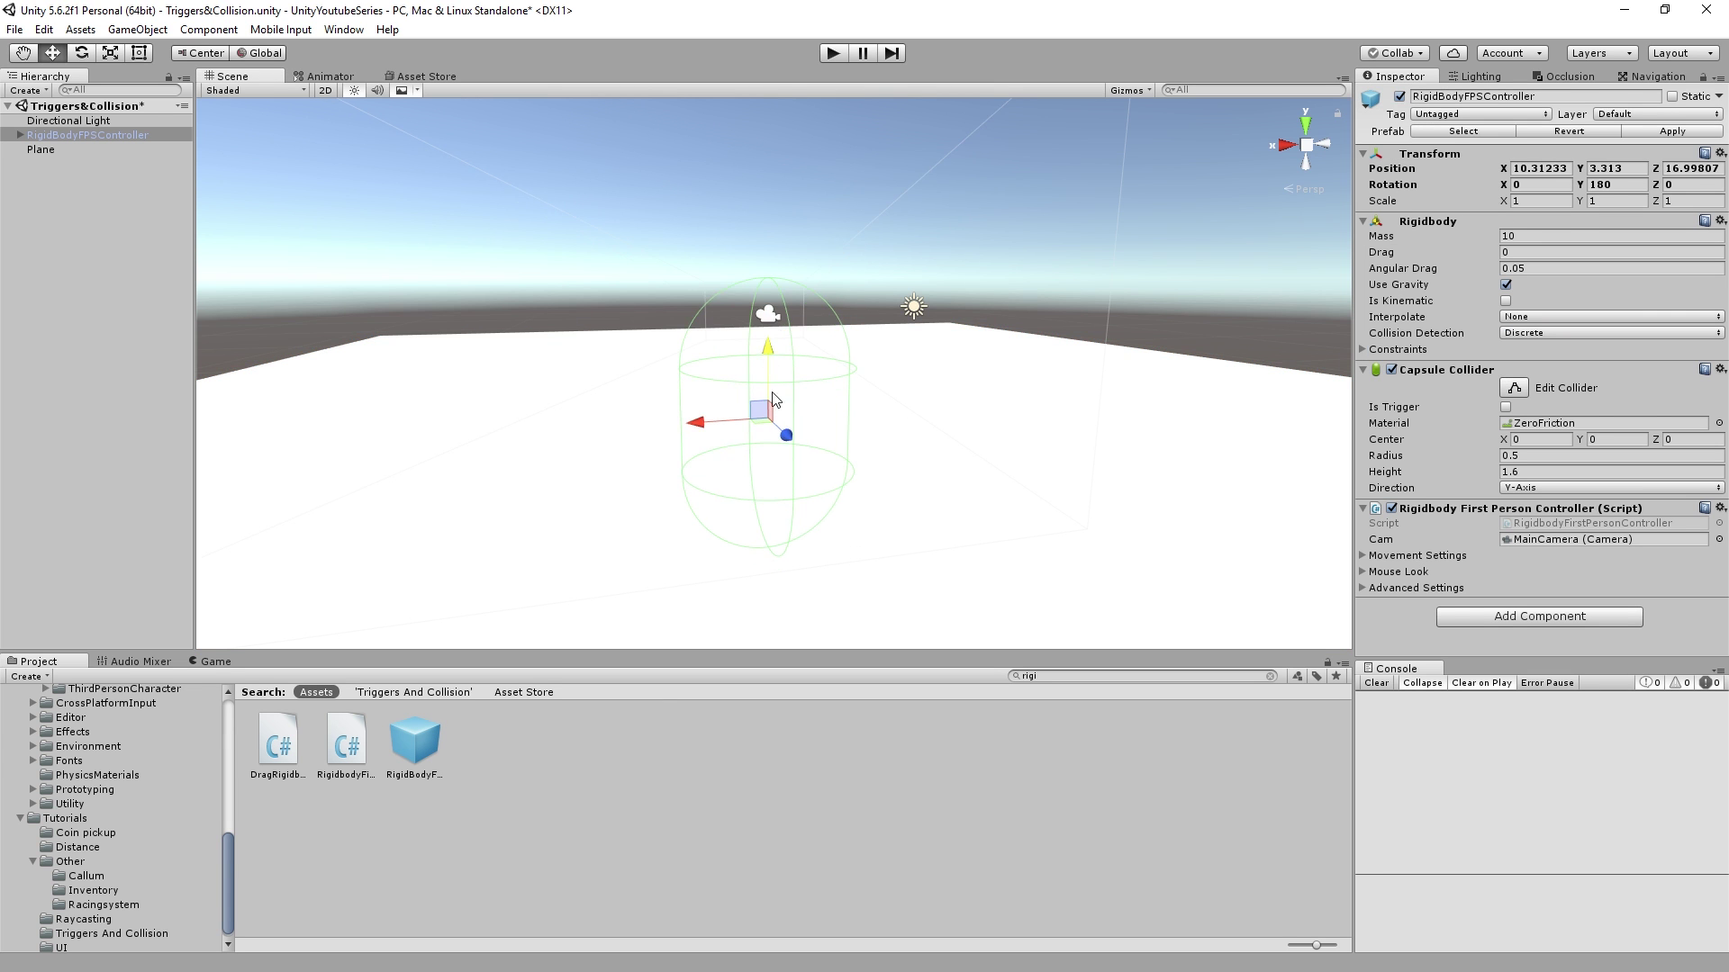
middle_click_drag(770, 387, 720, 342)
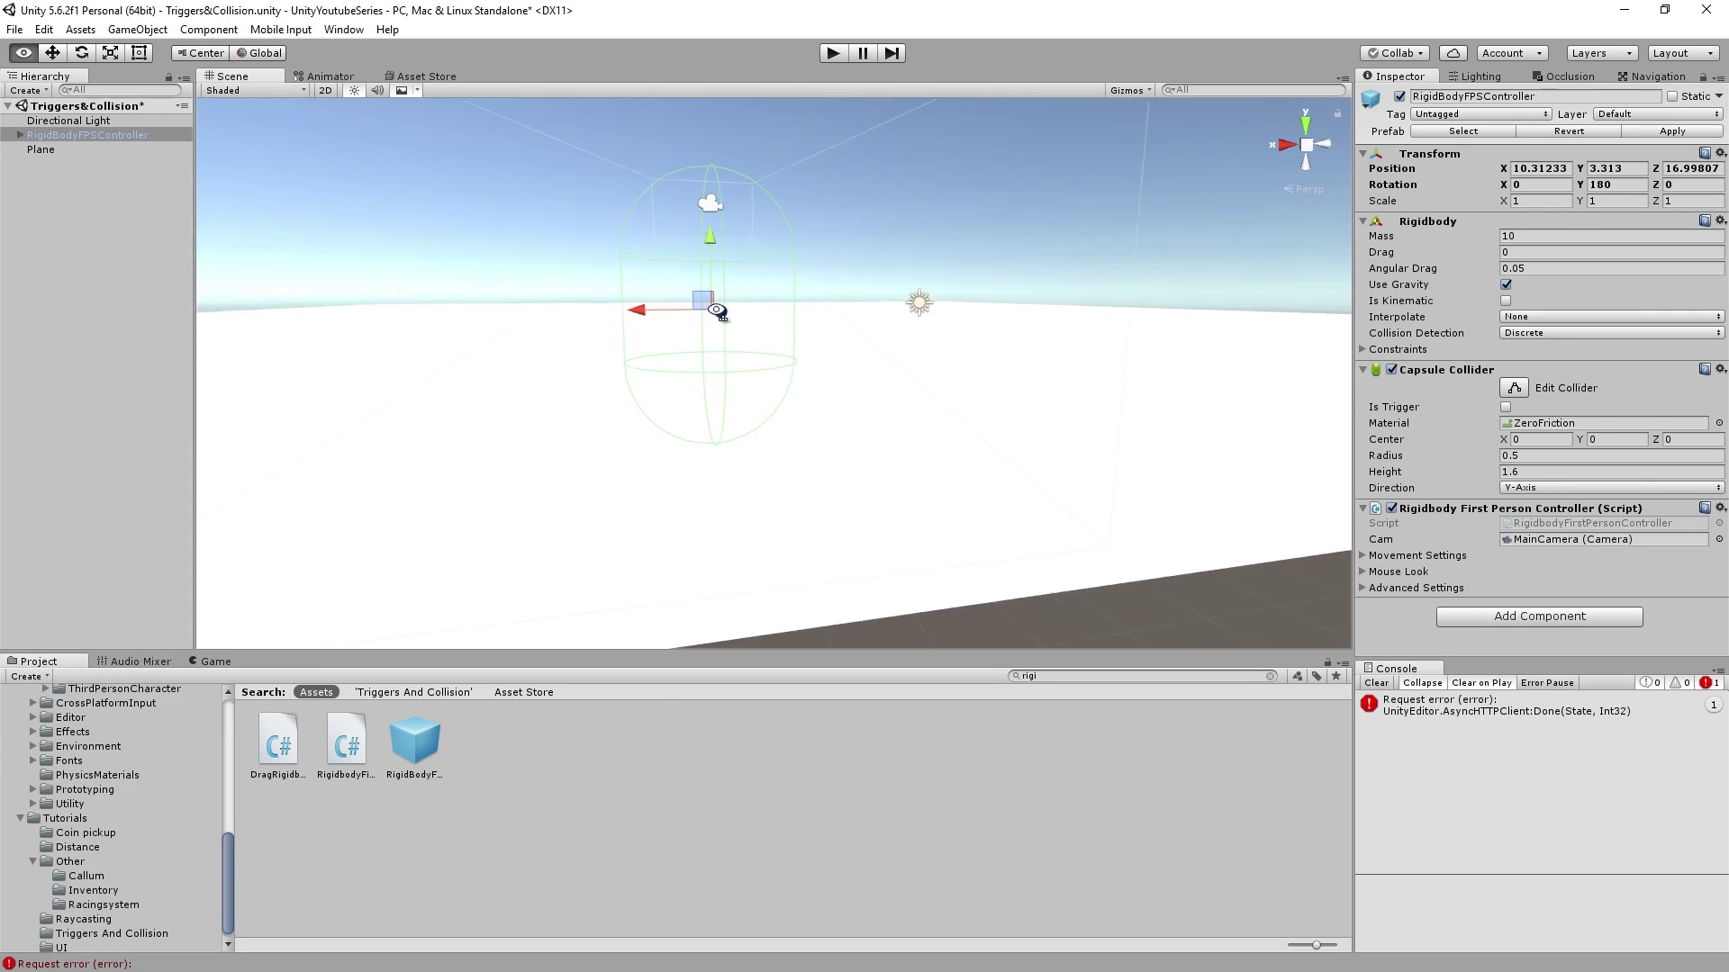
right_click_drag(720, 342, 691, 295)
left_click_drag(759, 323, 758, 177)
middle_click_drag(773, 326, 751, 314)
right_click_drag(794, 373, 769, 440)
- Search the project assets for "grass" and apply the GrassHillAlbedo texture to the plane
left_click(885, 378)
right_click_drag(885, 378, 842, 427)
scroll(839, 436, "down", 5)
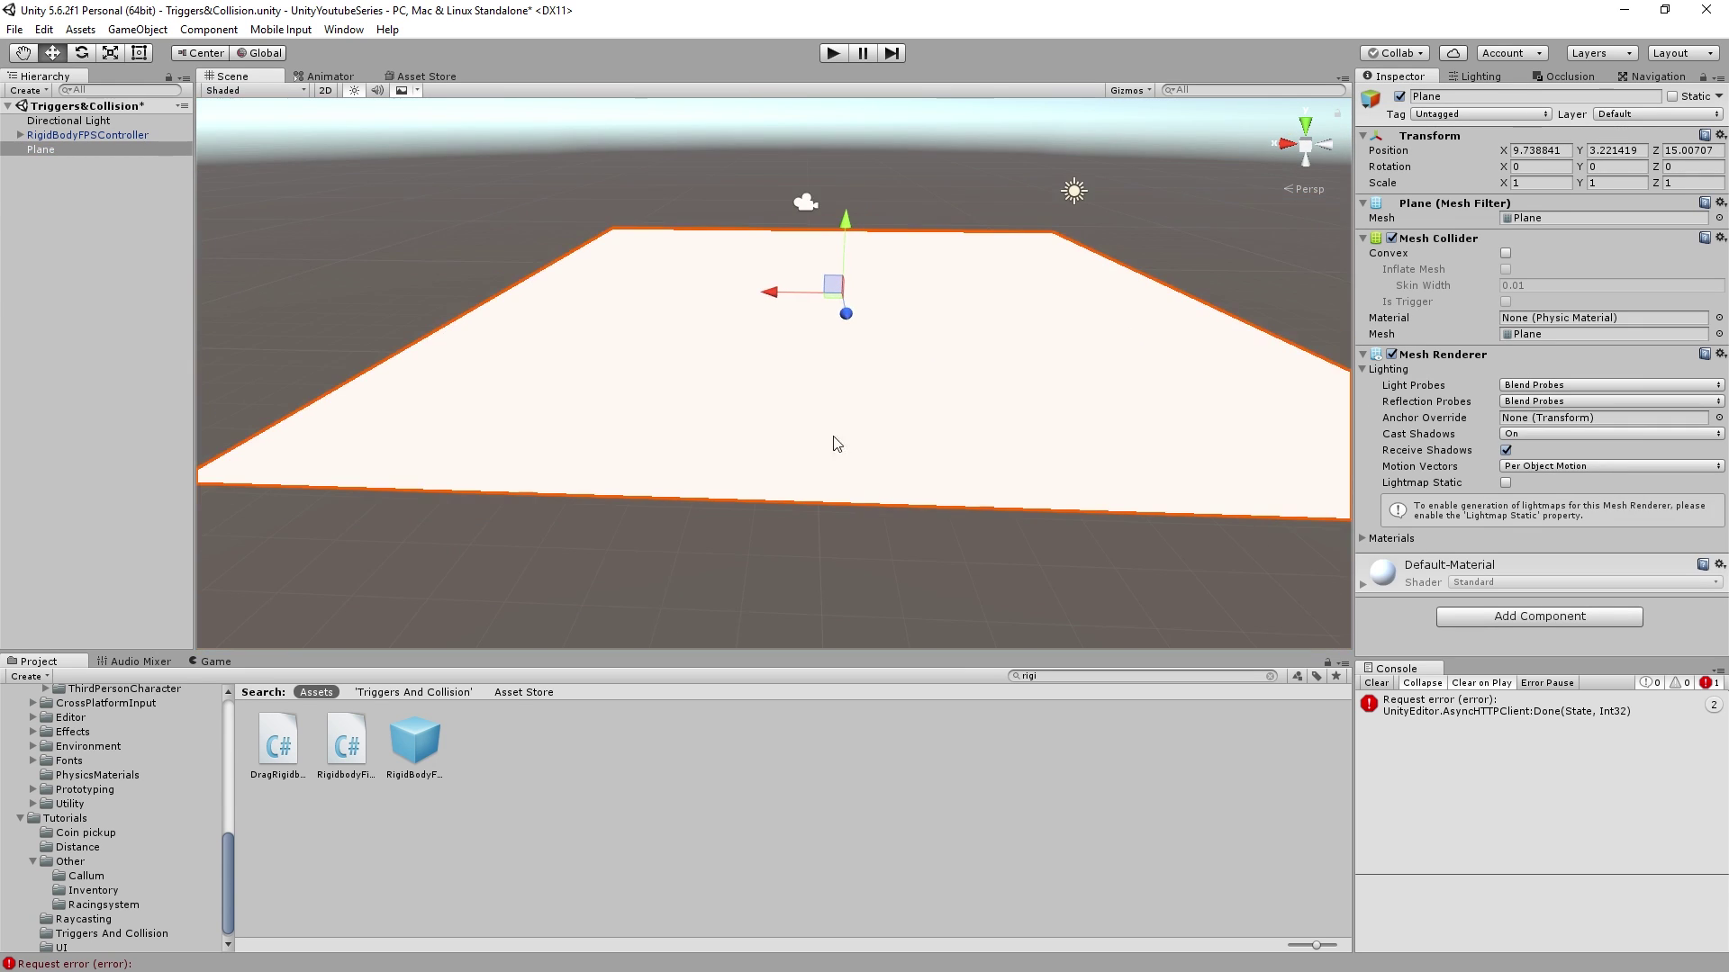
left_click(1056, 676)
type("grass")
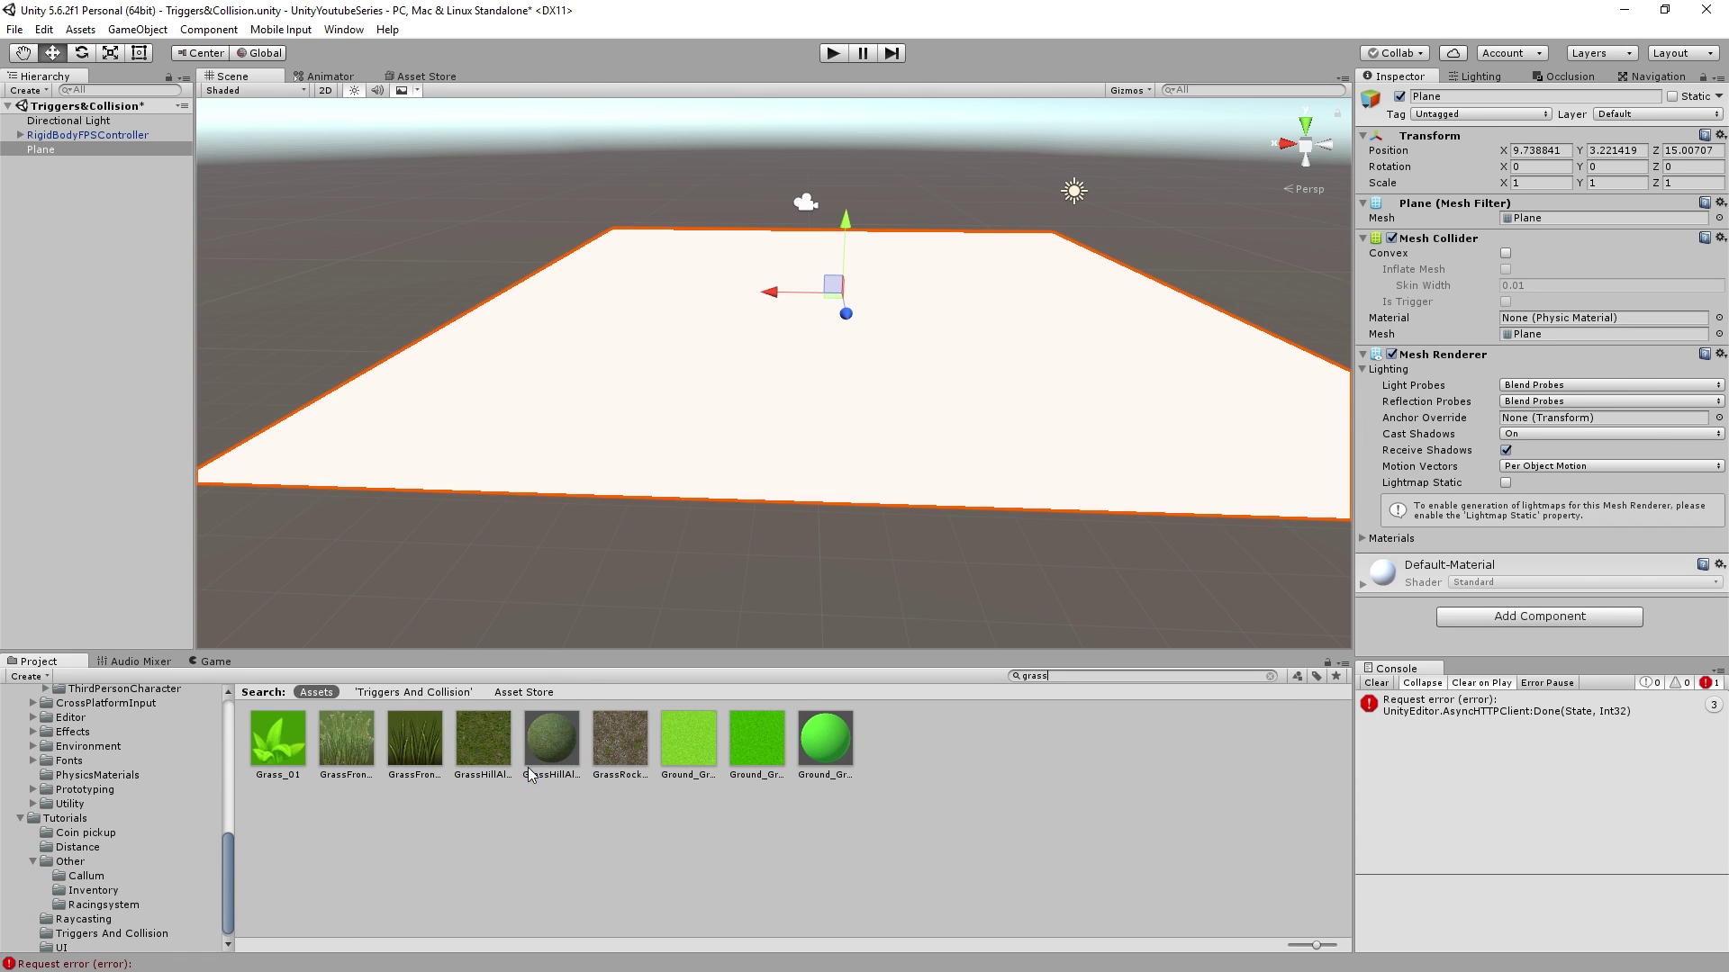
left_click_drag(528, 767, 597, 436)
right_click_drag(597, 436, 635, 405)
left_click(661, 351)
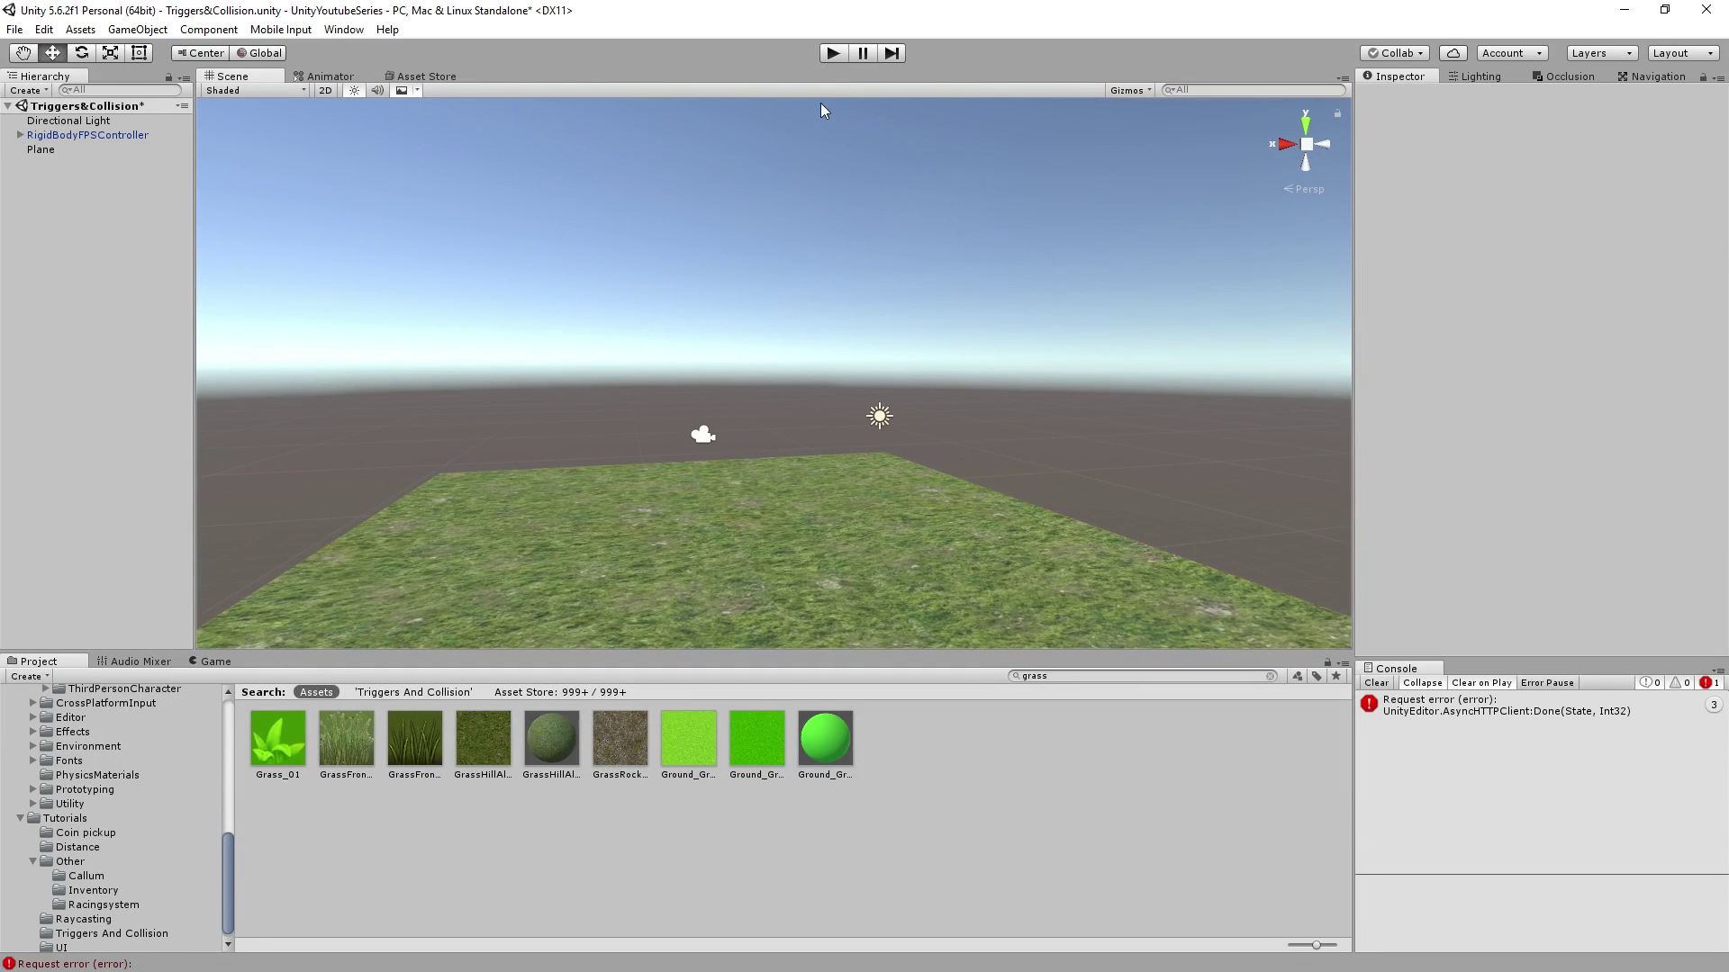
- Run the scene to check the first-person view on the grass, and stop play mode
left_click(834, 53)
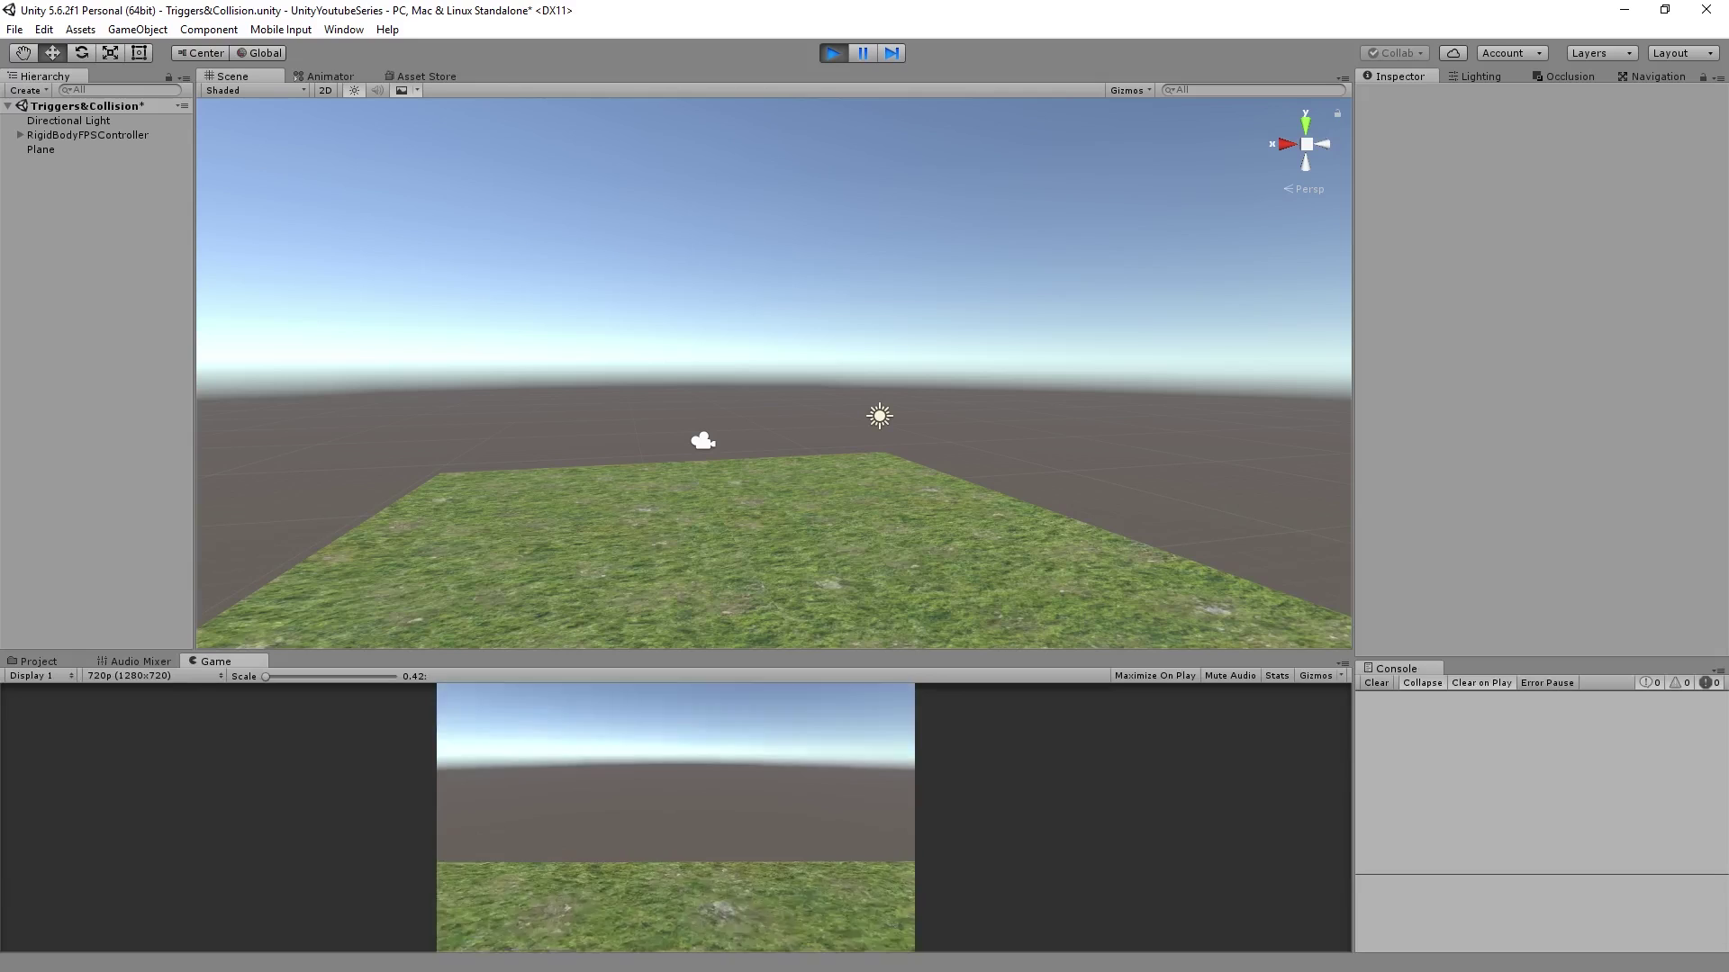
key("Escape")
left_click(833, 53)
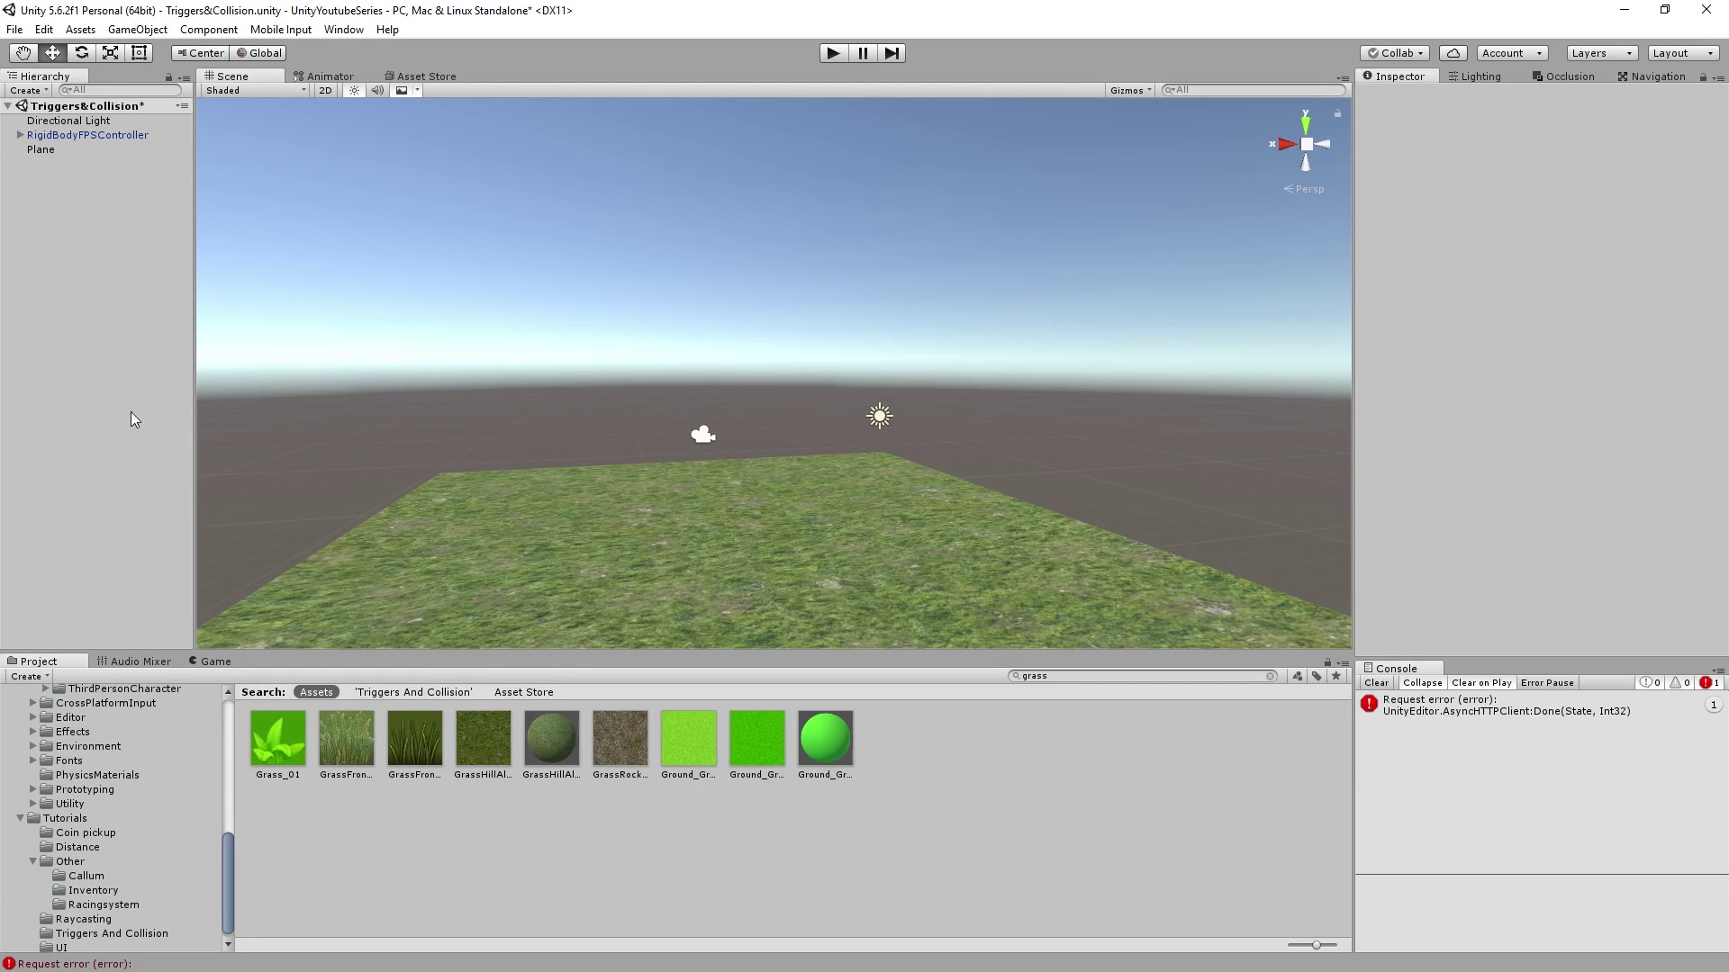
- Move the RigidBodyFPSController along the Z axis to about Z 18.269, near the plane's edge
left_click(72, 149)
double_click(73, 136)
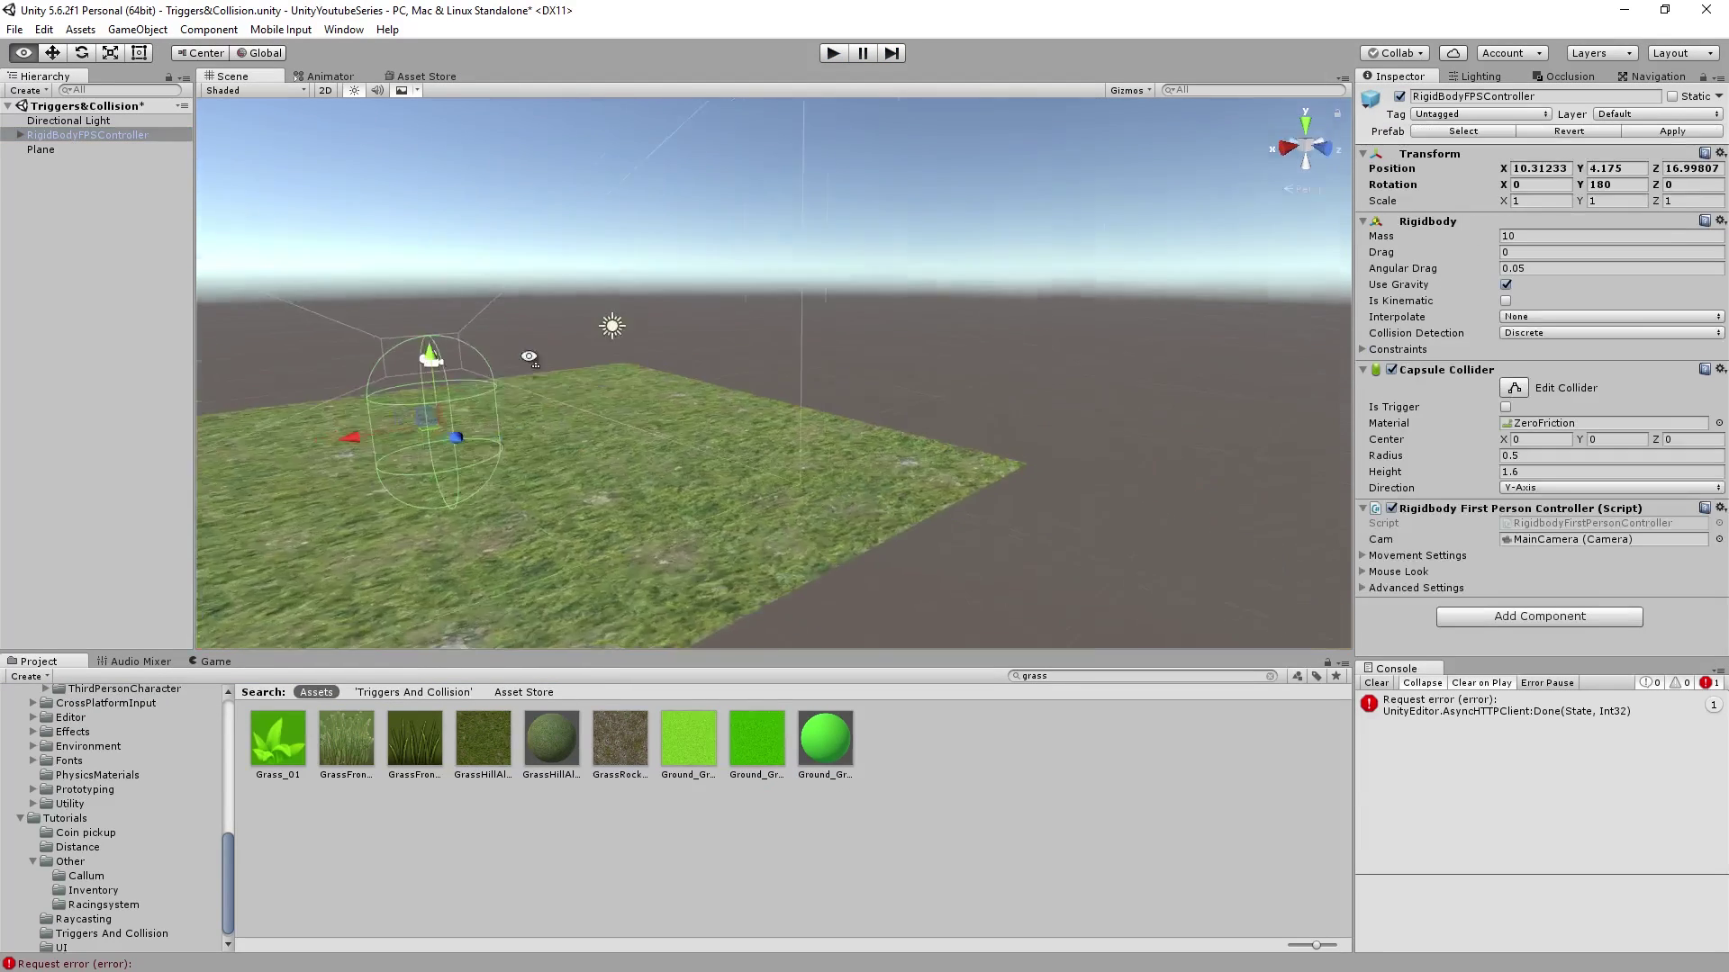
left_click_drag(956, 434, 522, 397)
key("f")
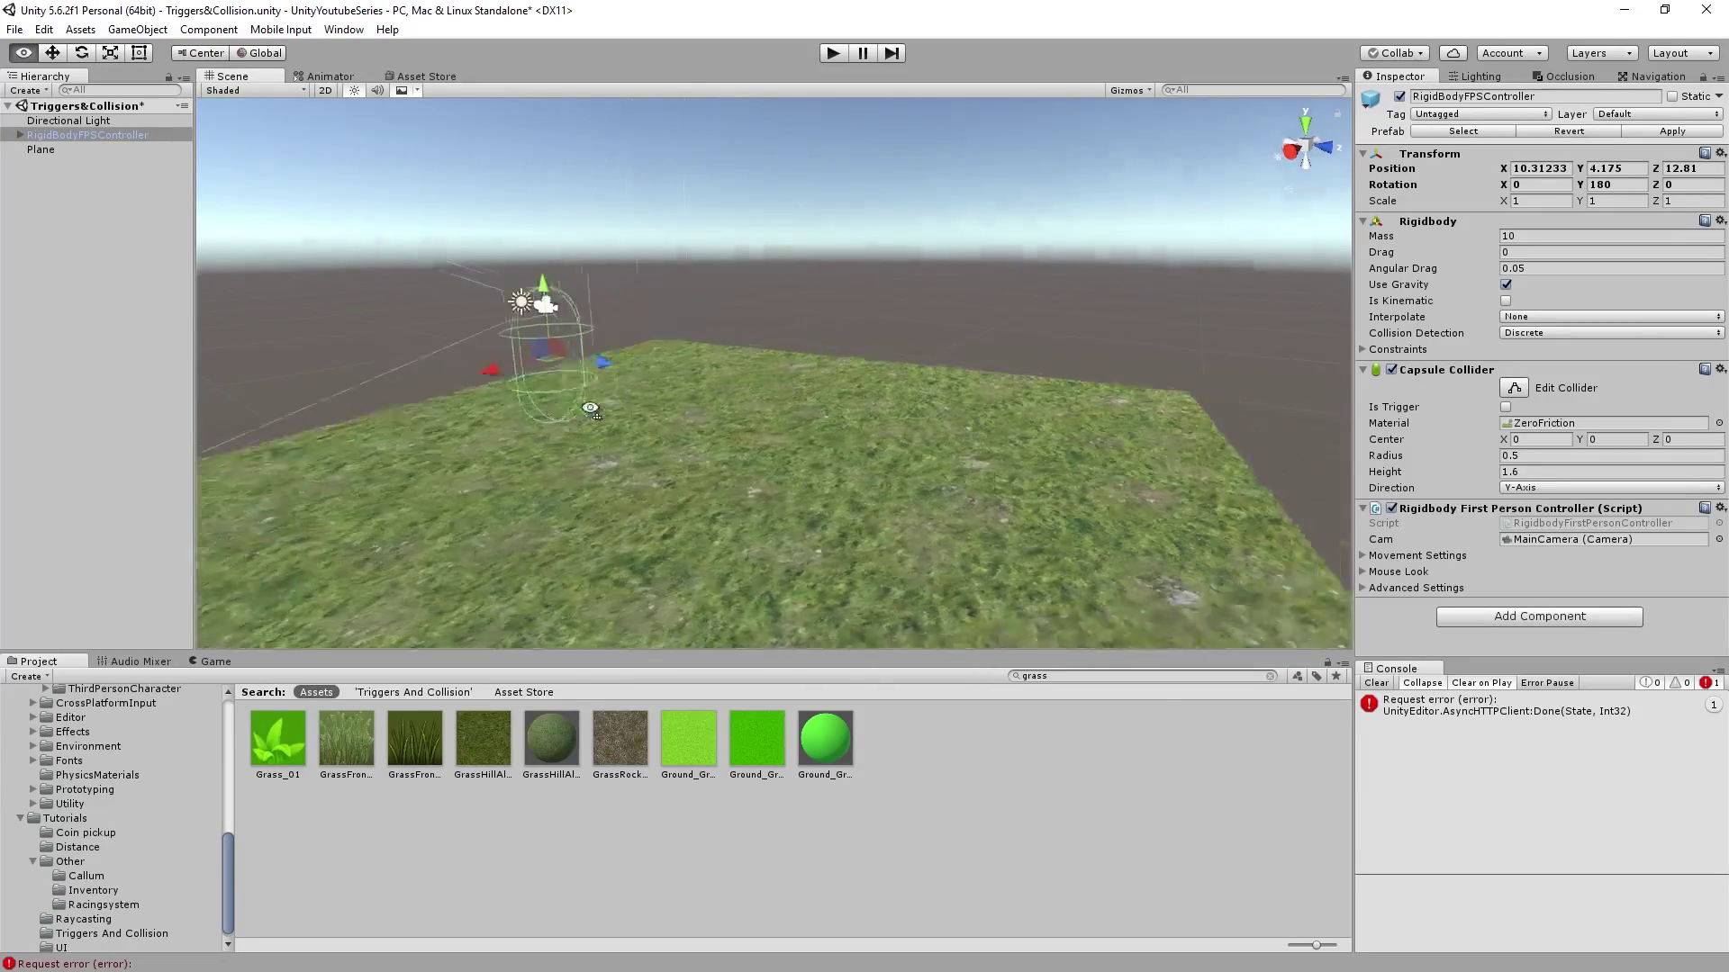
left_click_drag(850, 371, 920, 429)
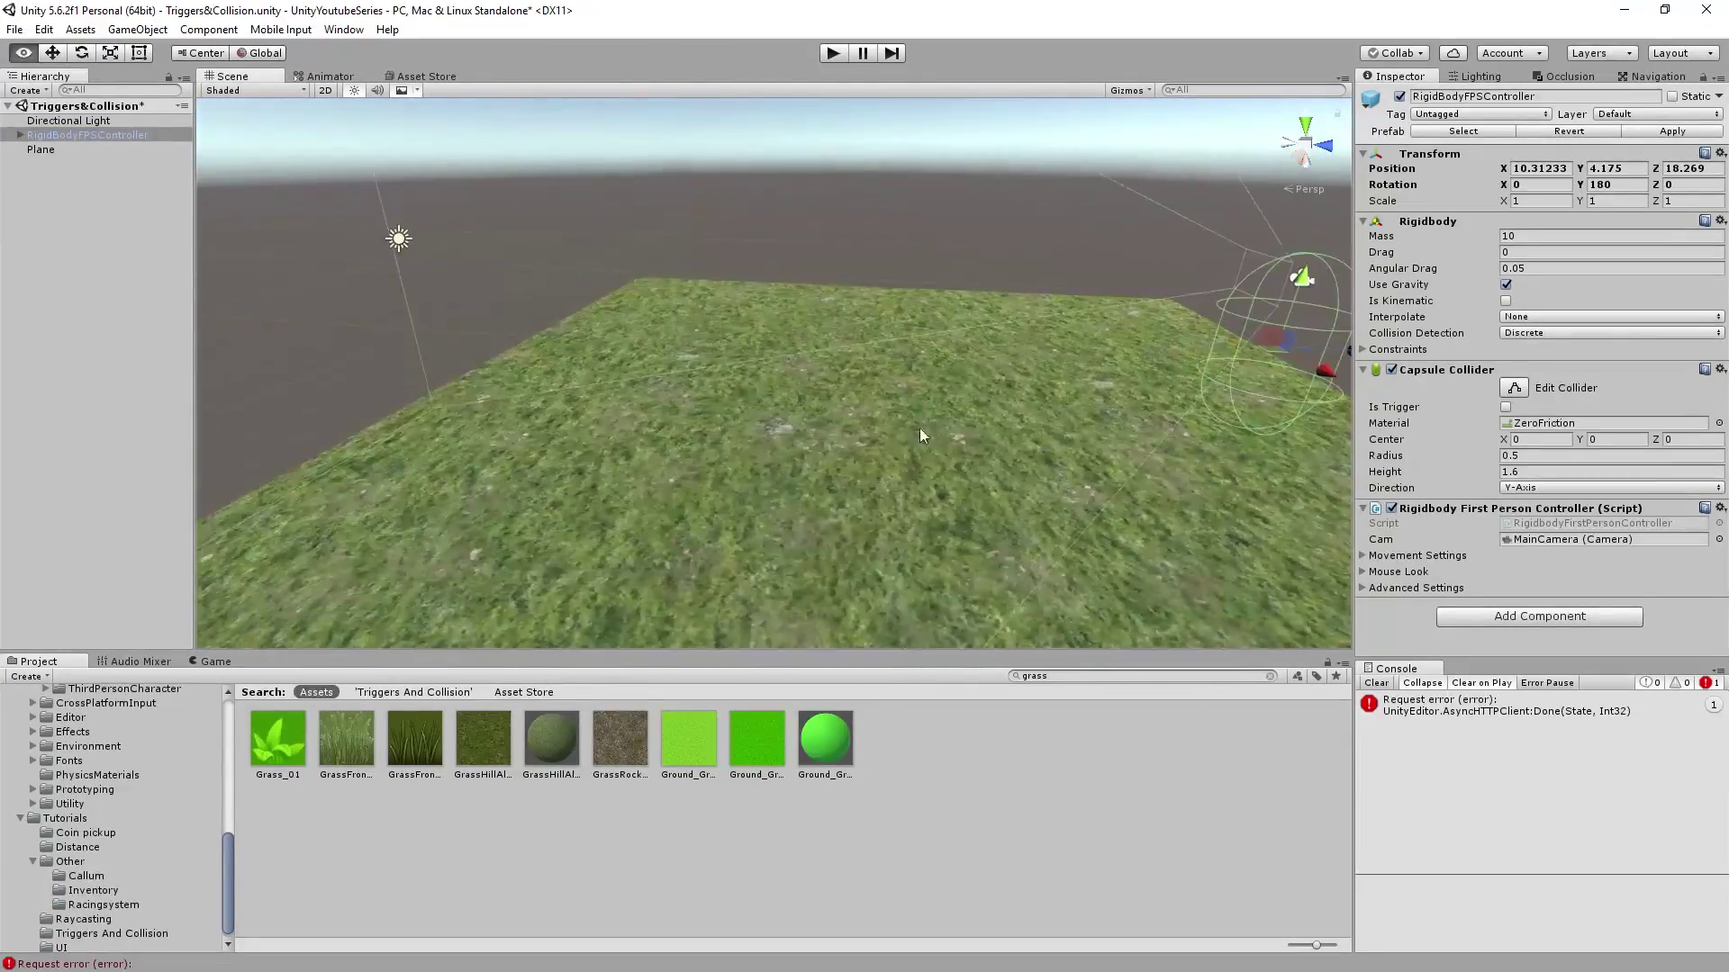
- Add a 3D cube on the grass plane and move it along the X axis to about X 8.57
left_click(812, 429)
left_click(138, 30)
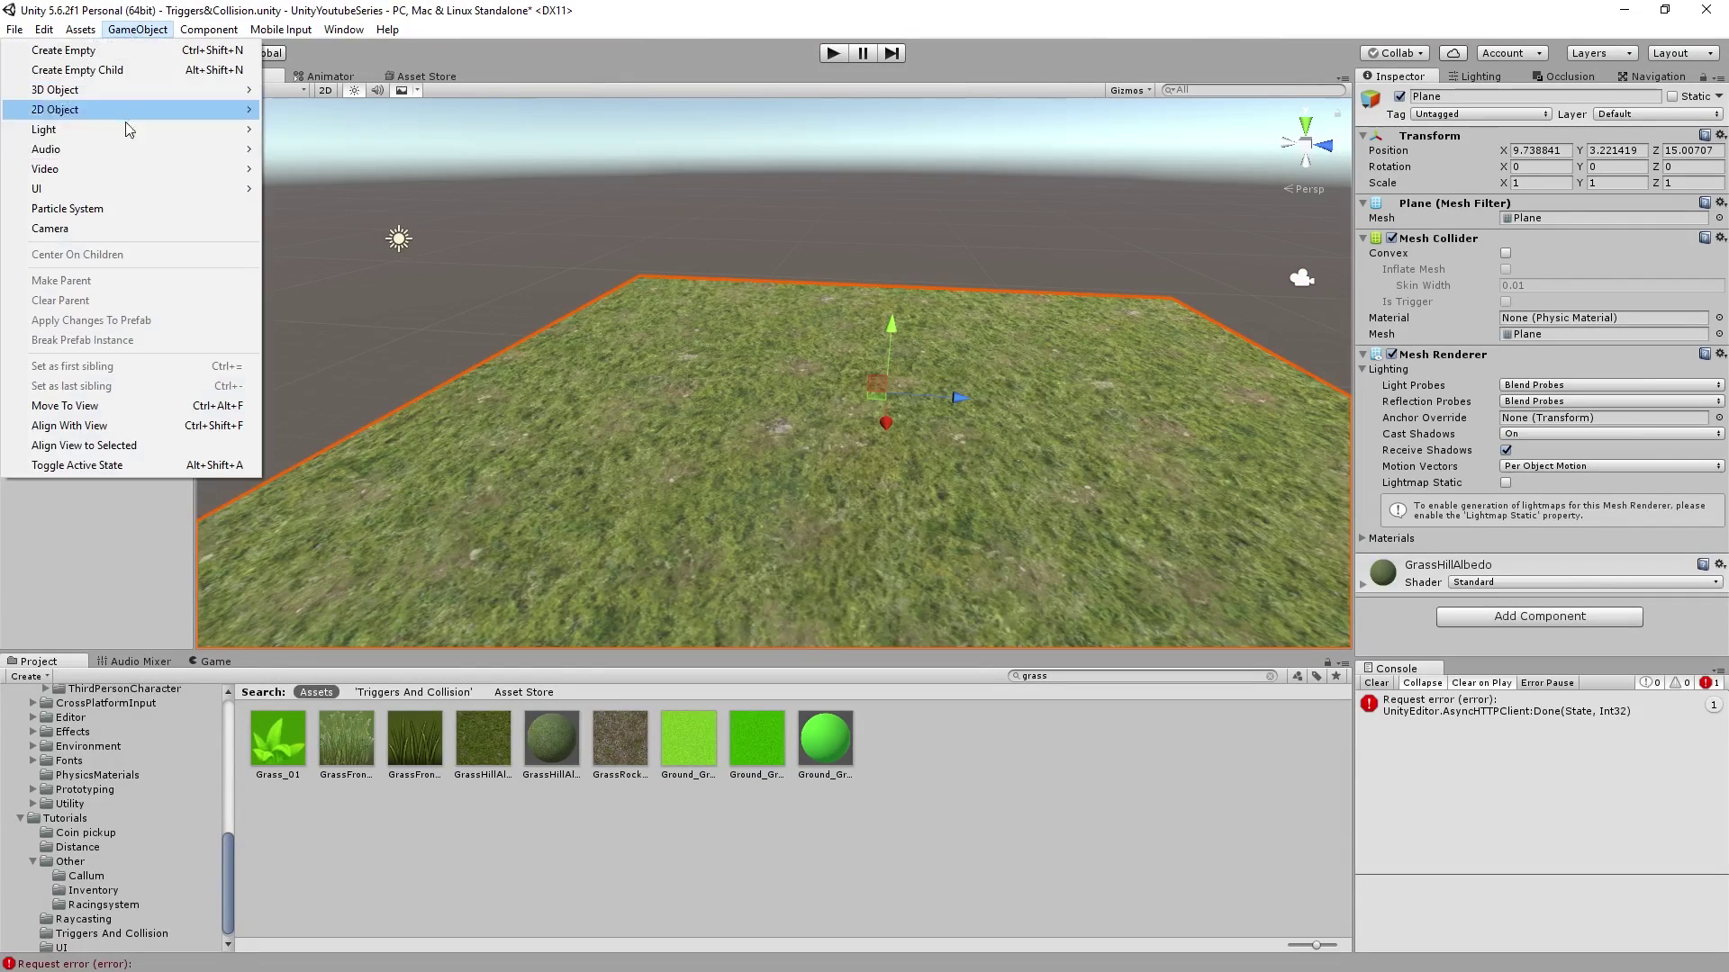
mouse_move(176, 102)
left_click(300, 89)
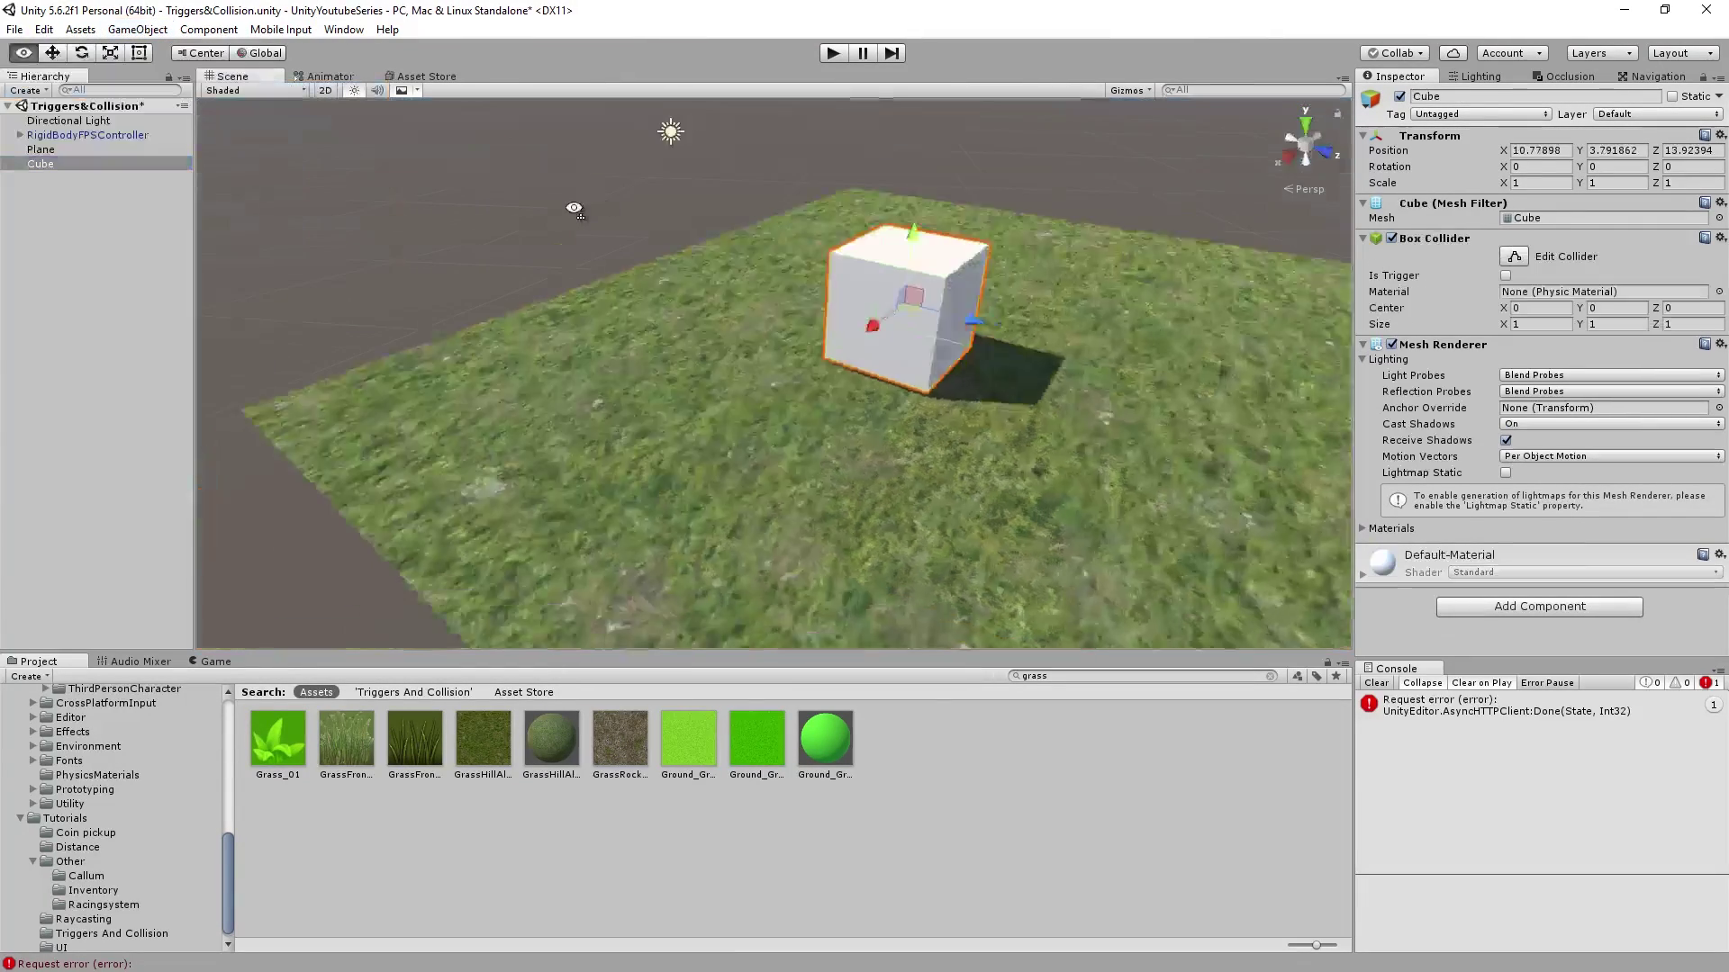
left_click_drag(684, 236, 495, 219, "alt")
left_click_drag(500, 279, 542, 272)
- Duplicate the cube and offset the copy along the X axis to about X 10.96
key("ctrl+d")
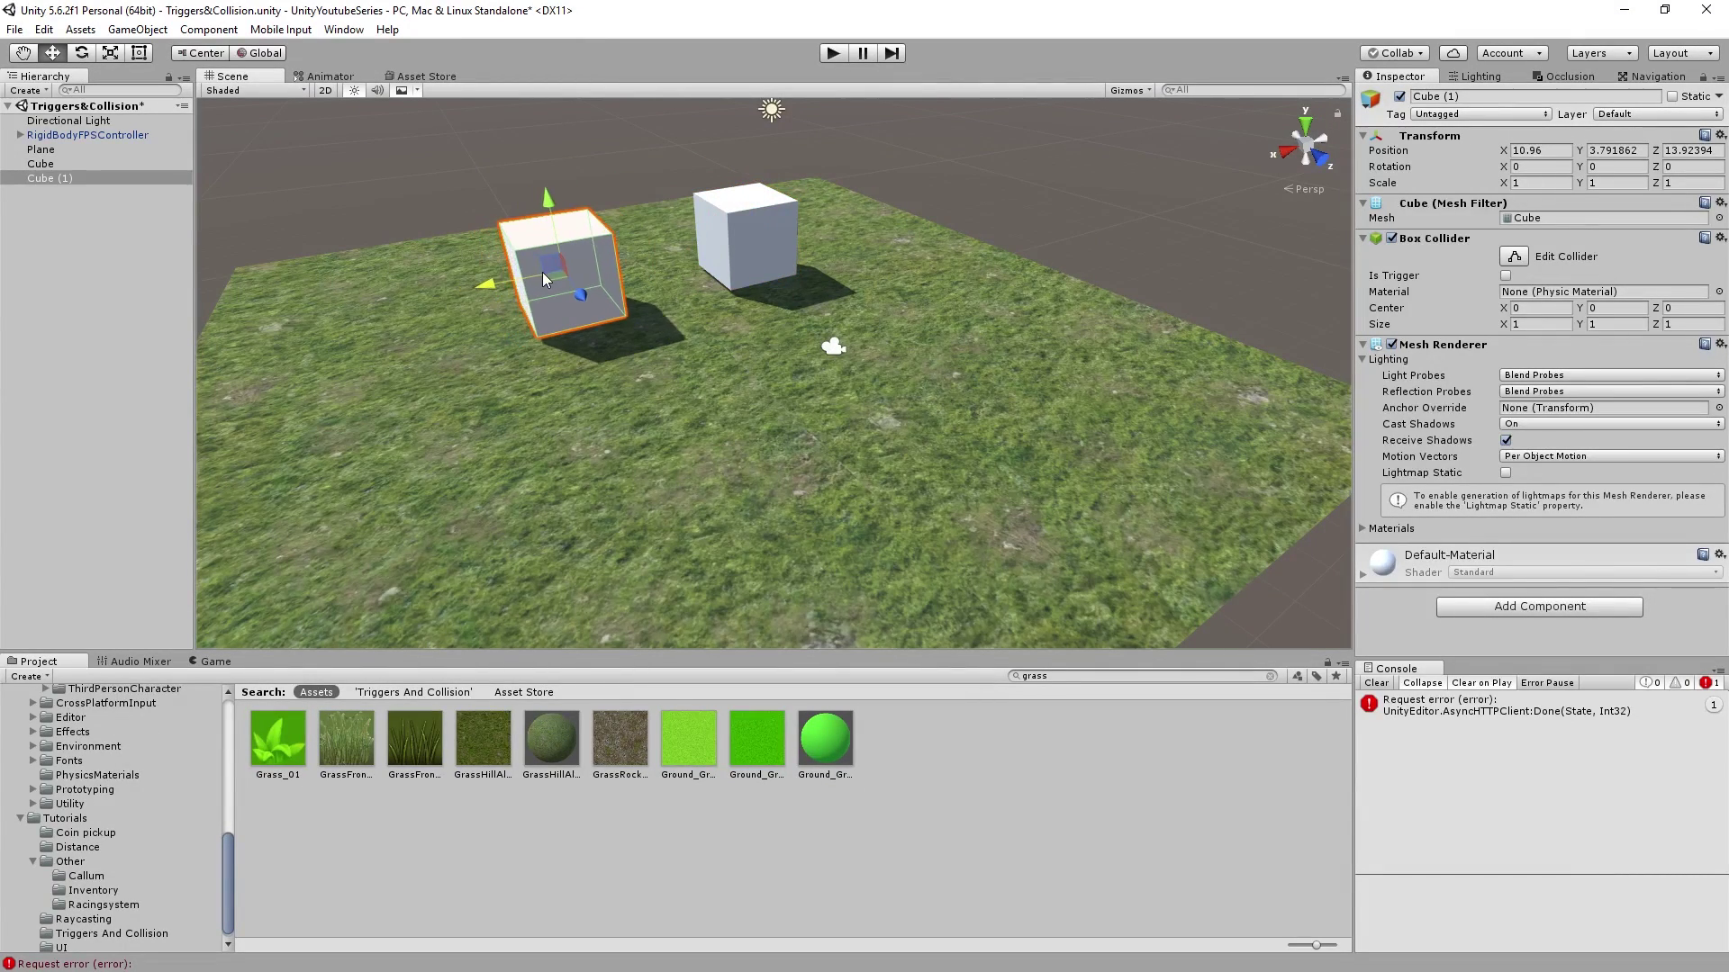
right_click_drag(543, 272, 494, 257)
key("w")
- Duplicate the second cube, snap the copy beside it at X 9.96, and snap the first cube against the copy's free side
key("ctrl+d")
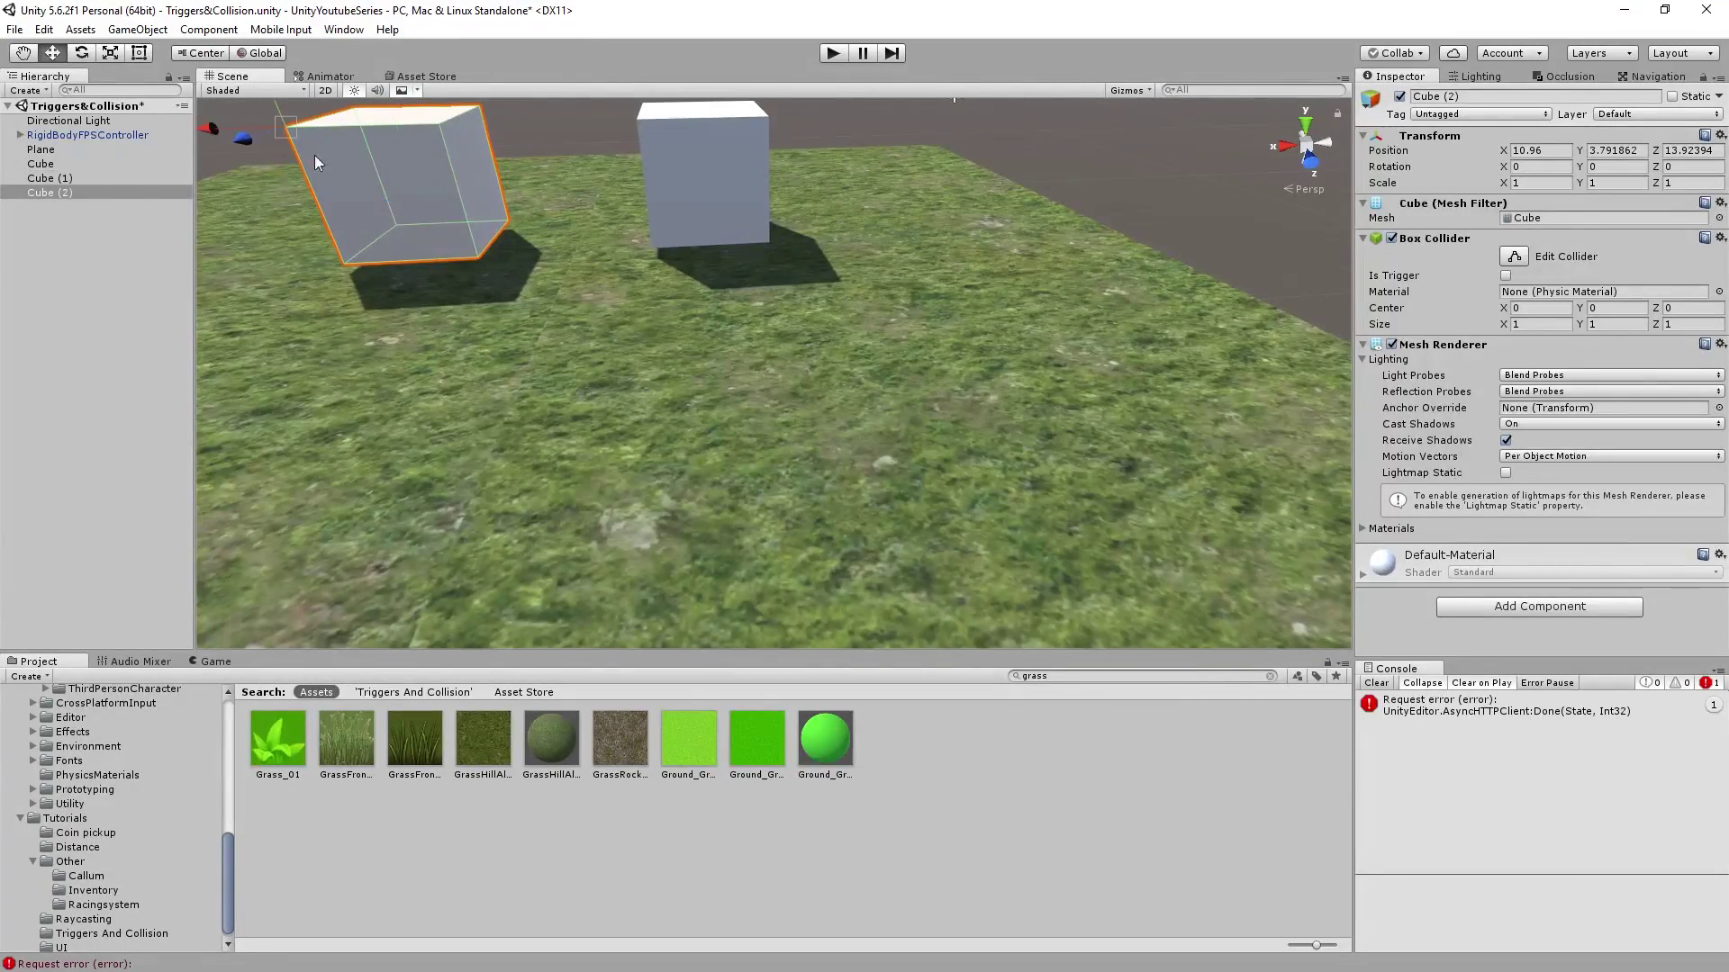
left_click_drag(315, 155, 452, 124, "ctrl")
left_click(629, 137)
left_click(643, 121)
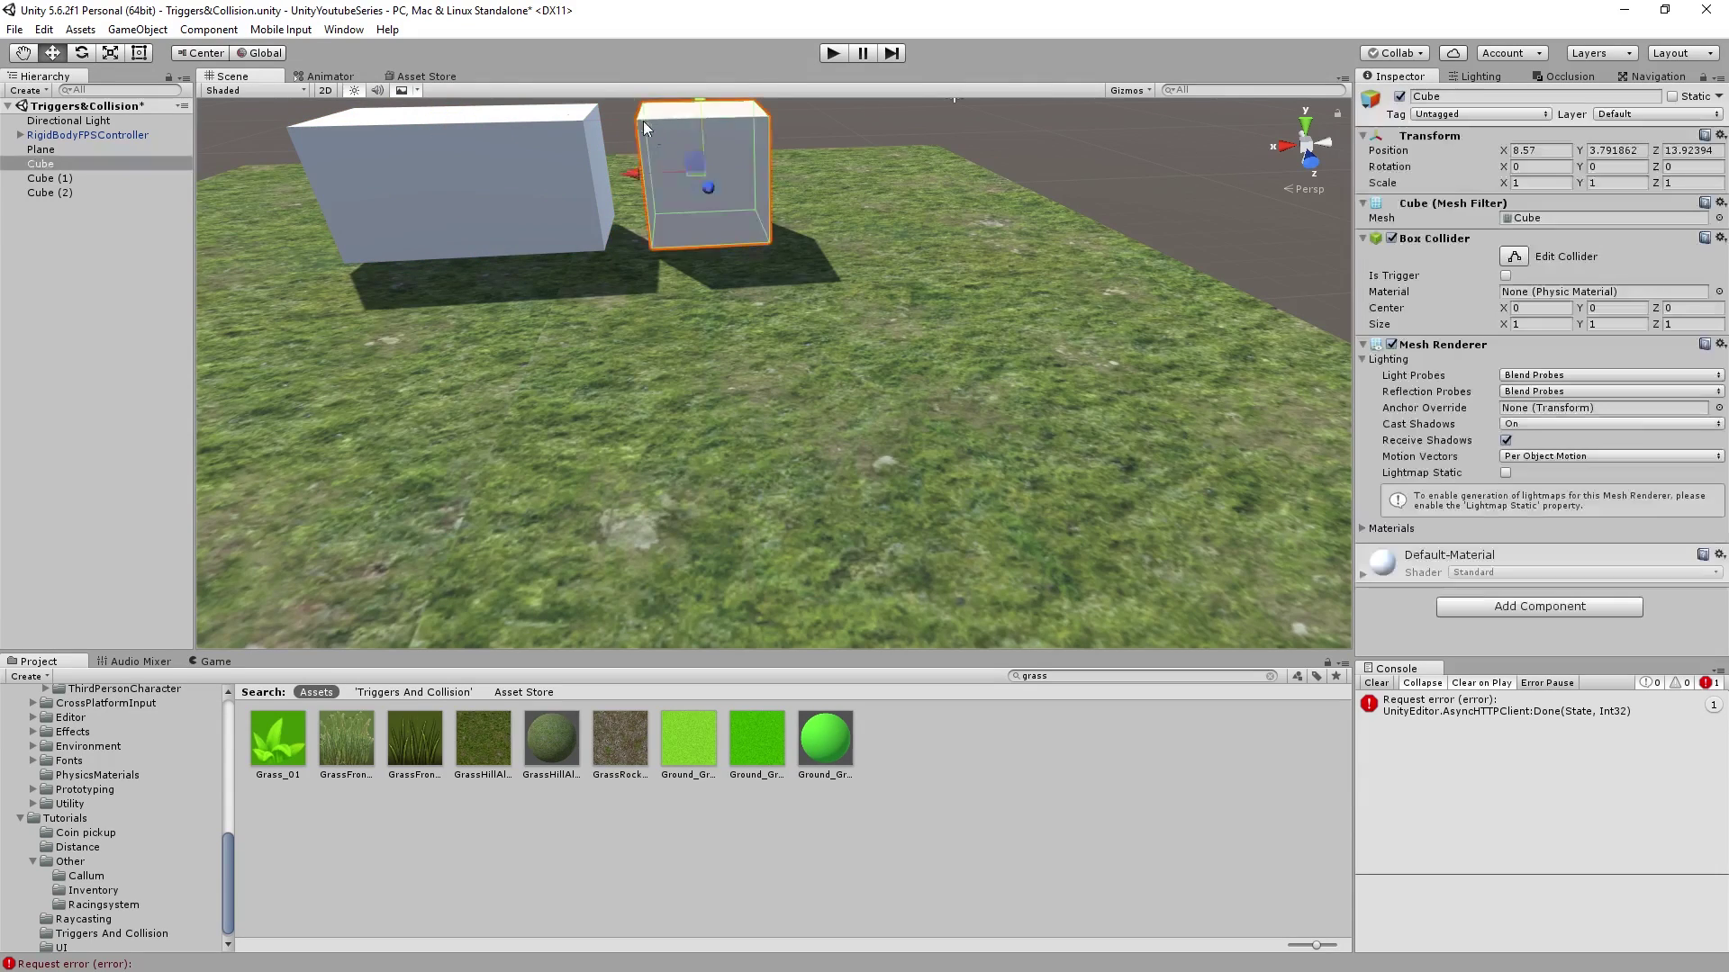
left_click_drag(643, 120, 592, 126)
left_click(506, 187)
key("a")
right_click_drag(573, 219, 608, 166)
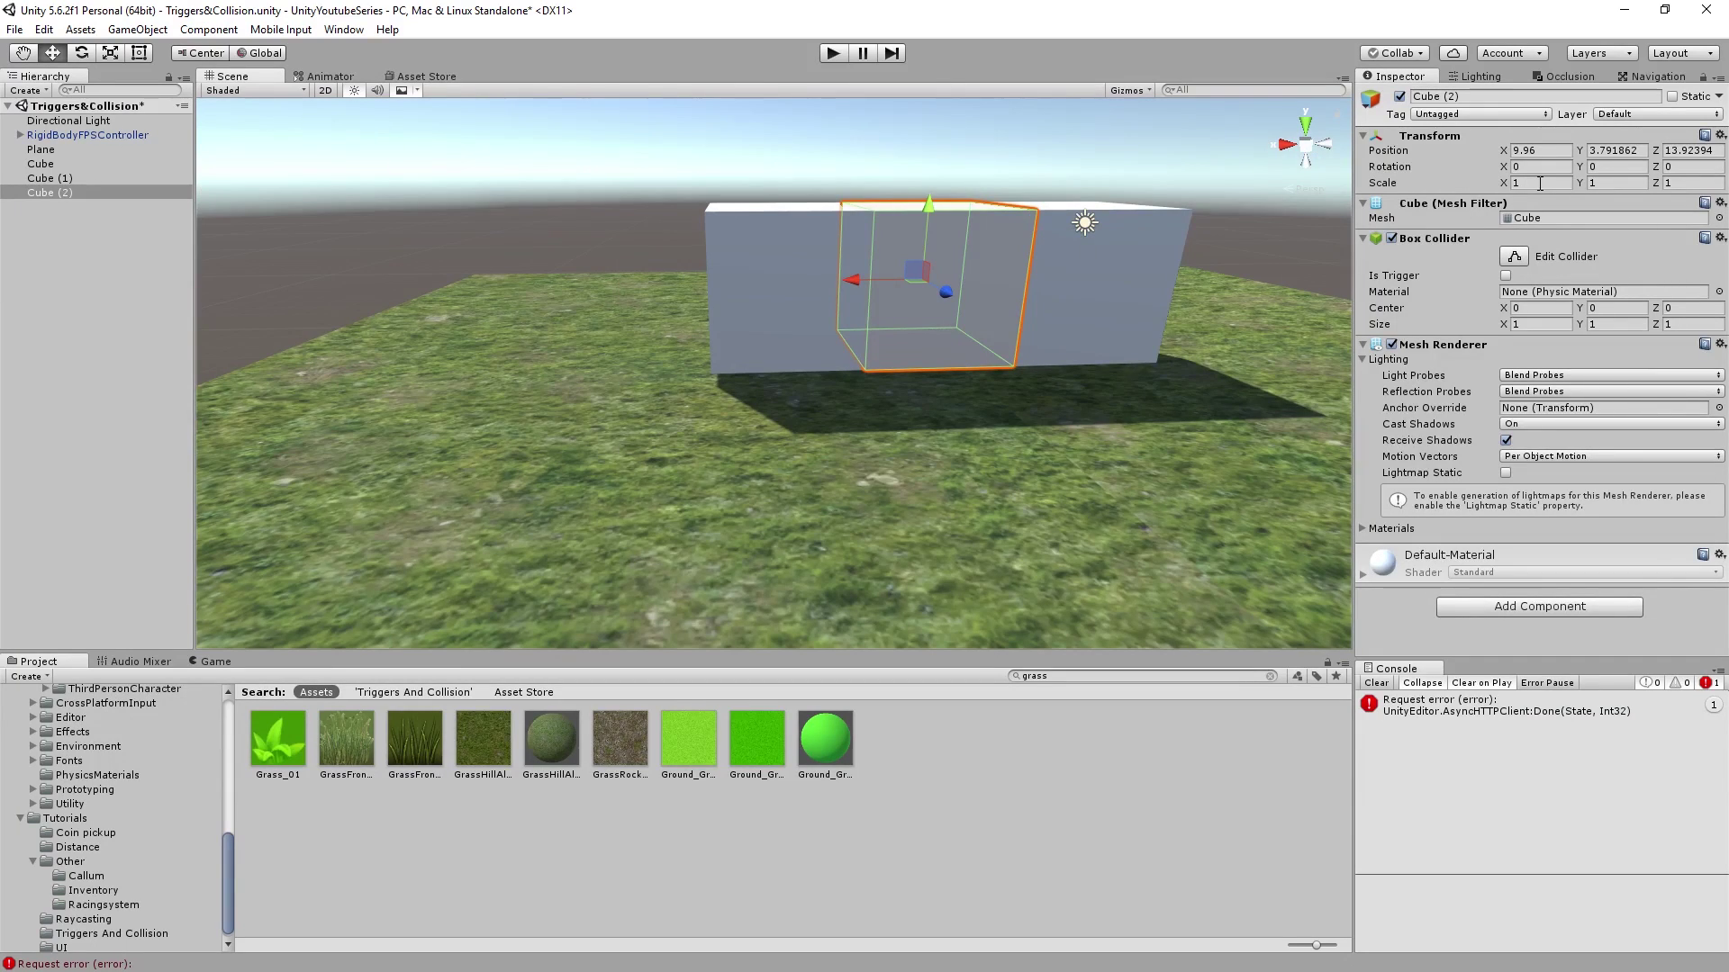
- Set the middle cube's X scale to 2 and vertex-snap the two outer cubes against its ends
mouse_move(1502, 181)
left_mouse_down()
mouse_move(1483, 184)
mouse_move(1502, 183)
left_mouse_up()
type("2")
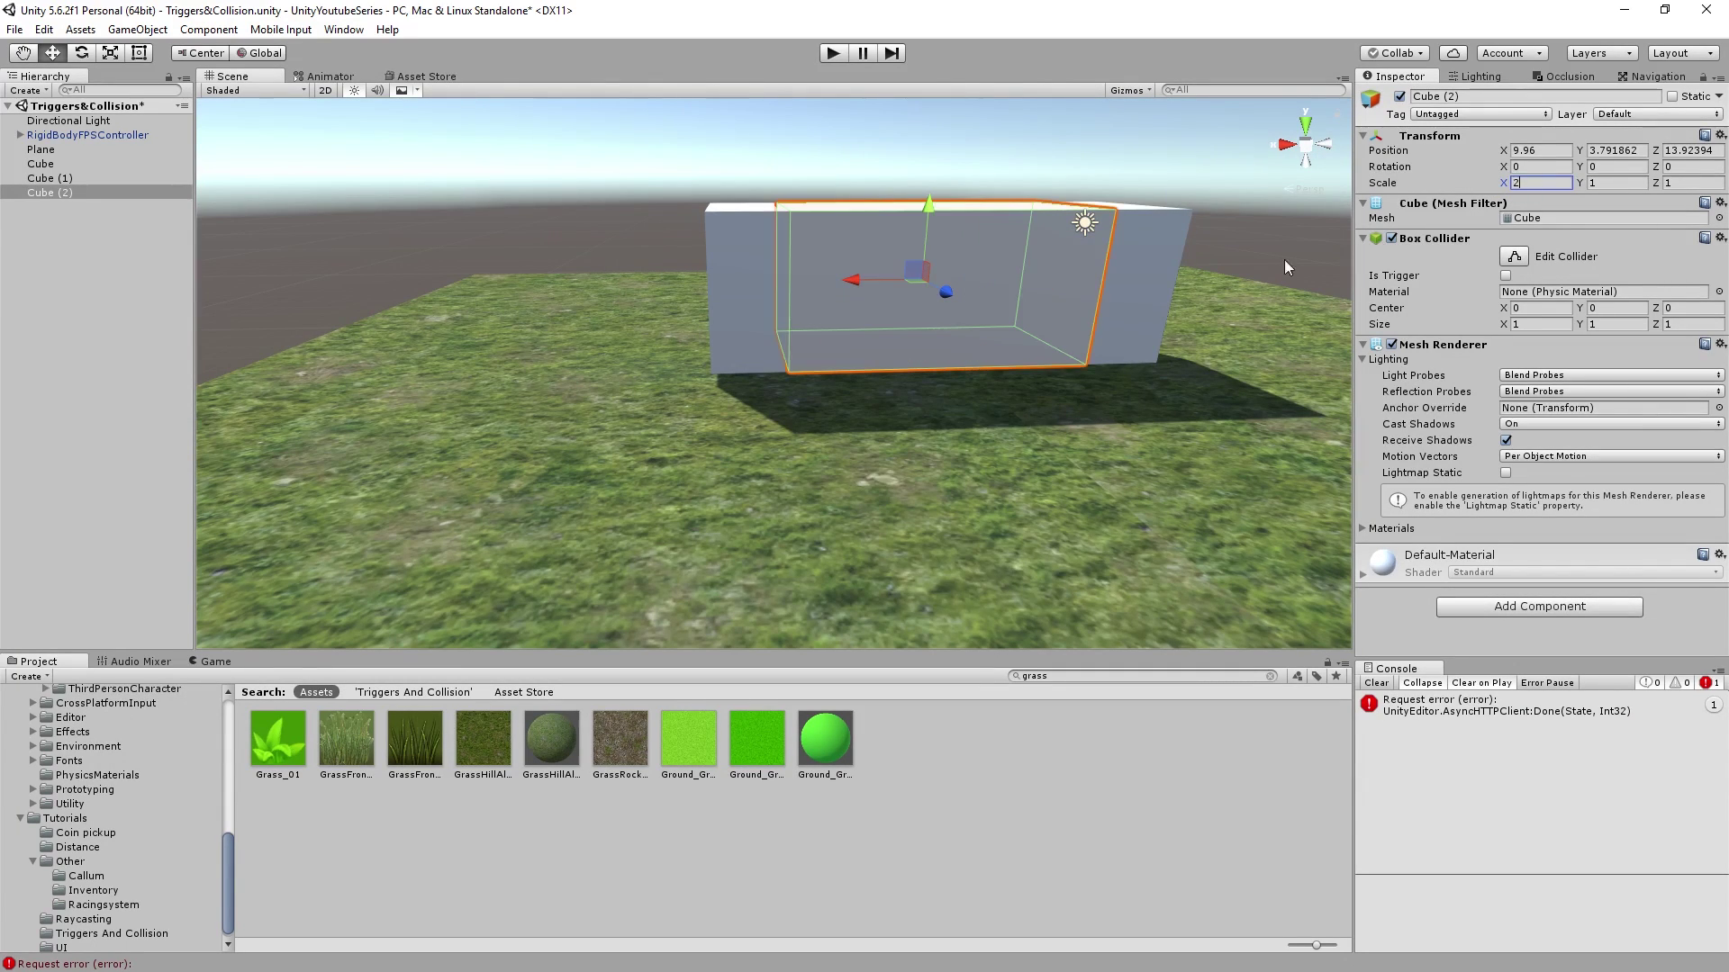
left_click(1118, 274)
key("v")
left_click_drag(1041, 214, 1110, 215)
left_click(683, 274)
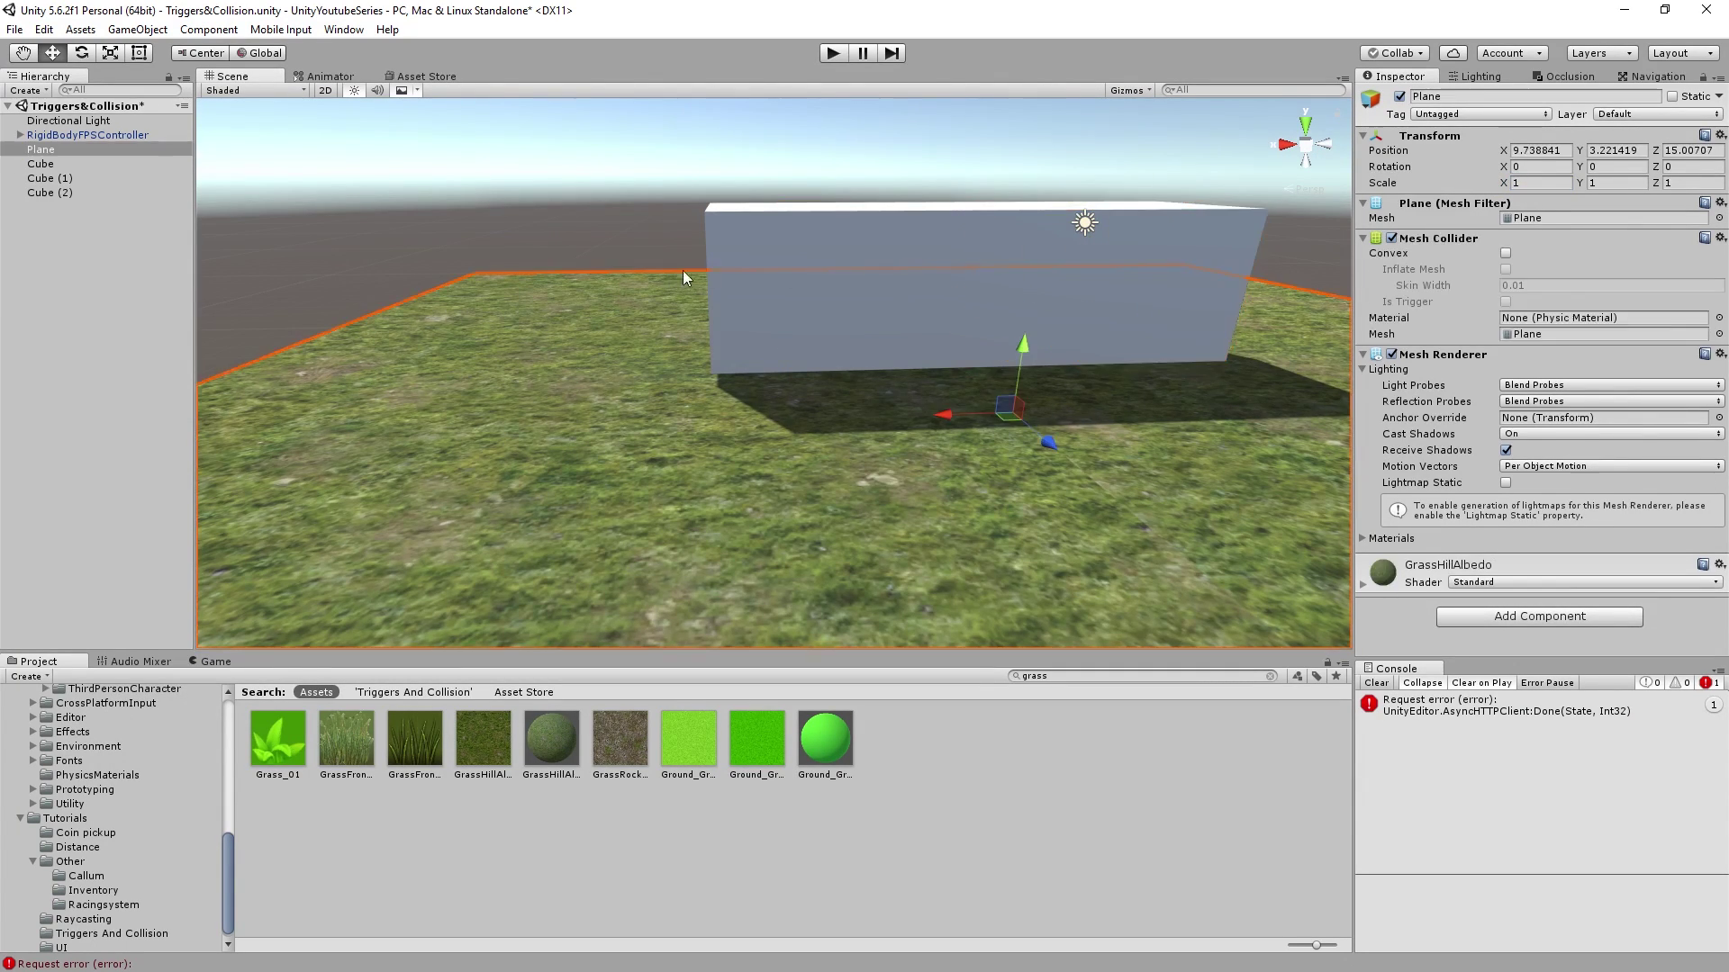
left_click(846, 245)
key("v")
left_click_drag(883, 237, 814, 227)
- Rename the middle cube as Trigger
left_click(1050, 286)
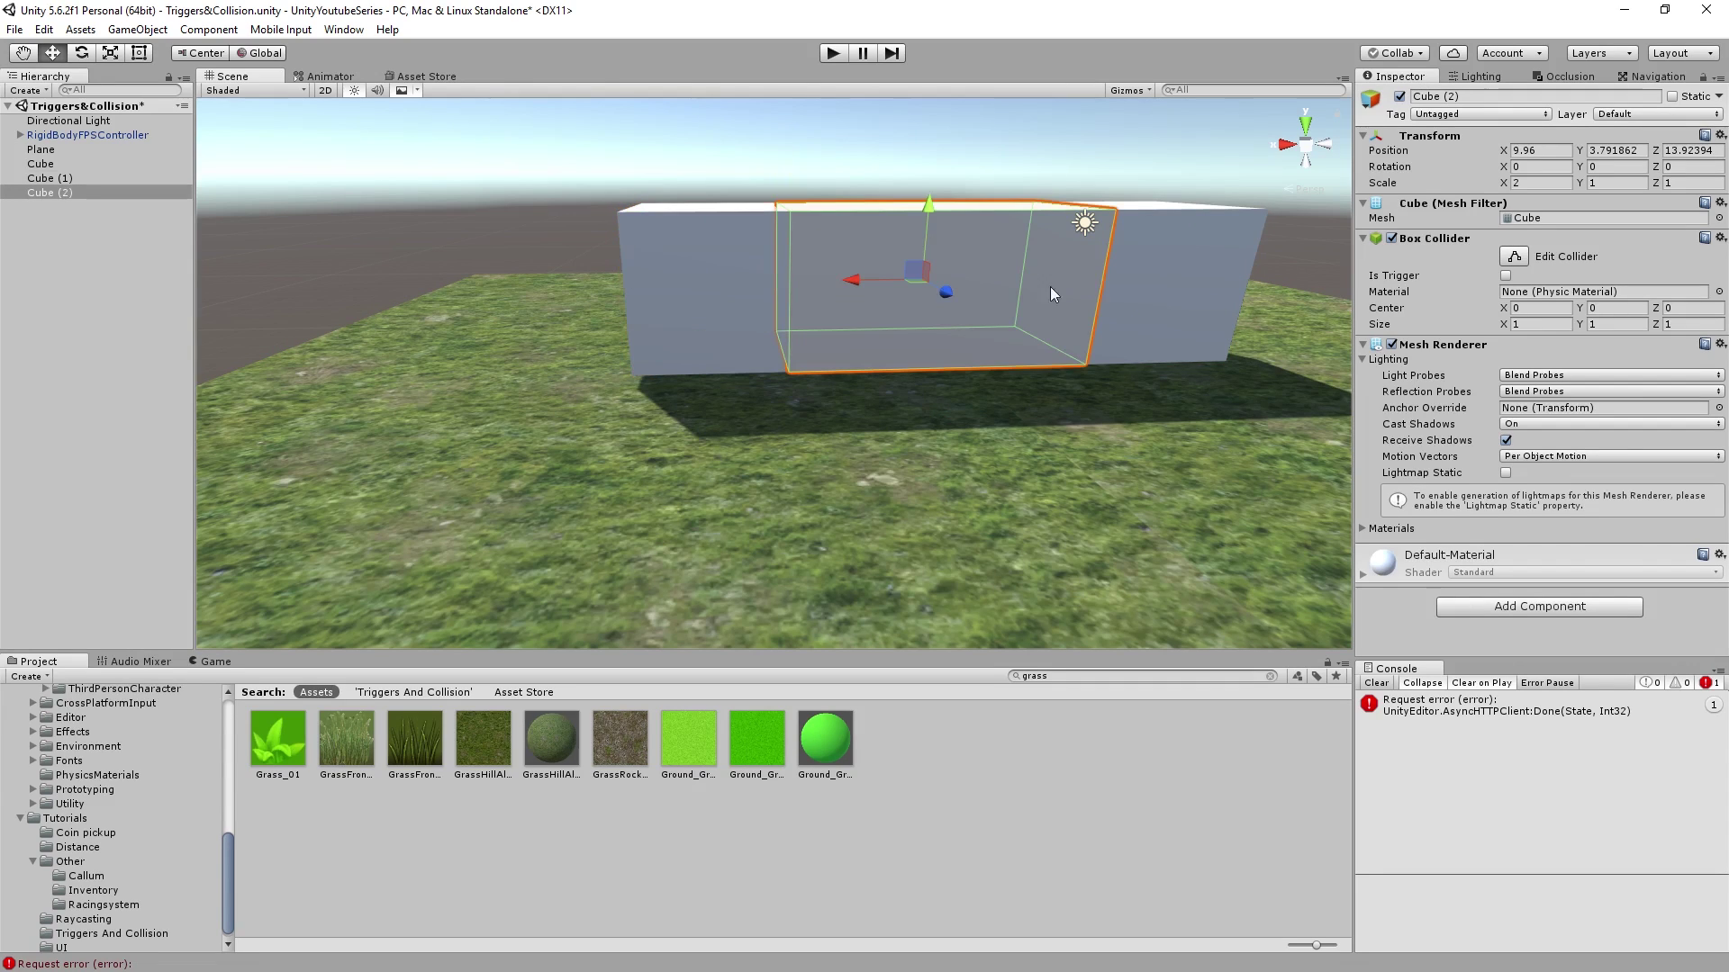
left_click(1441, 97)
type("Trigger")
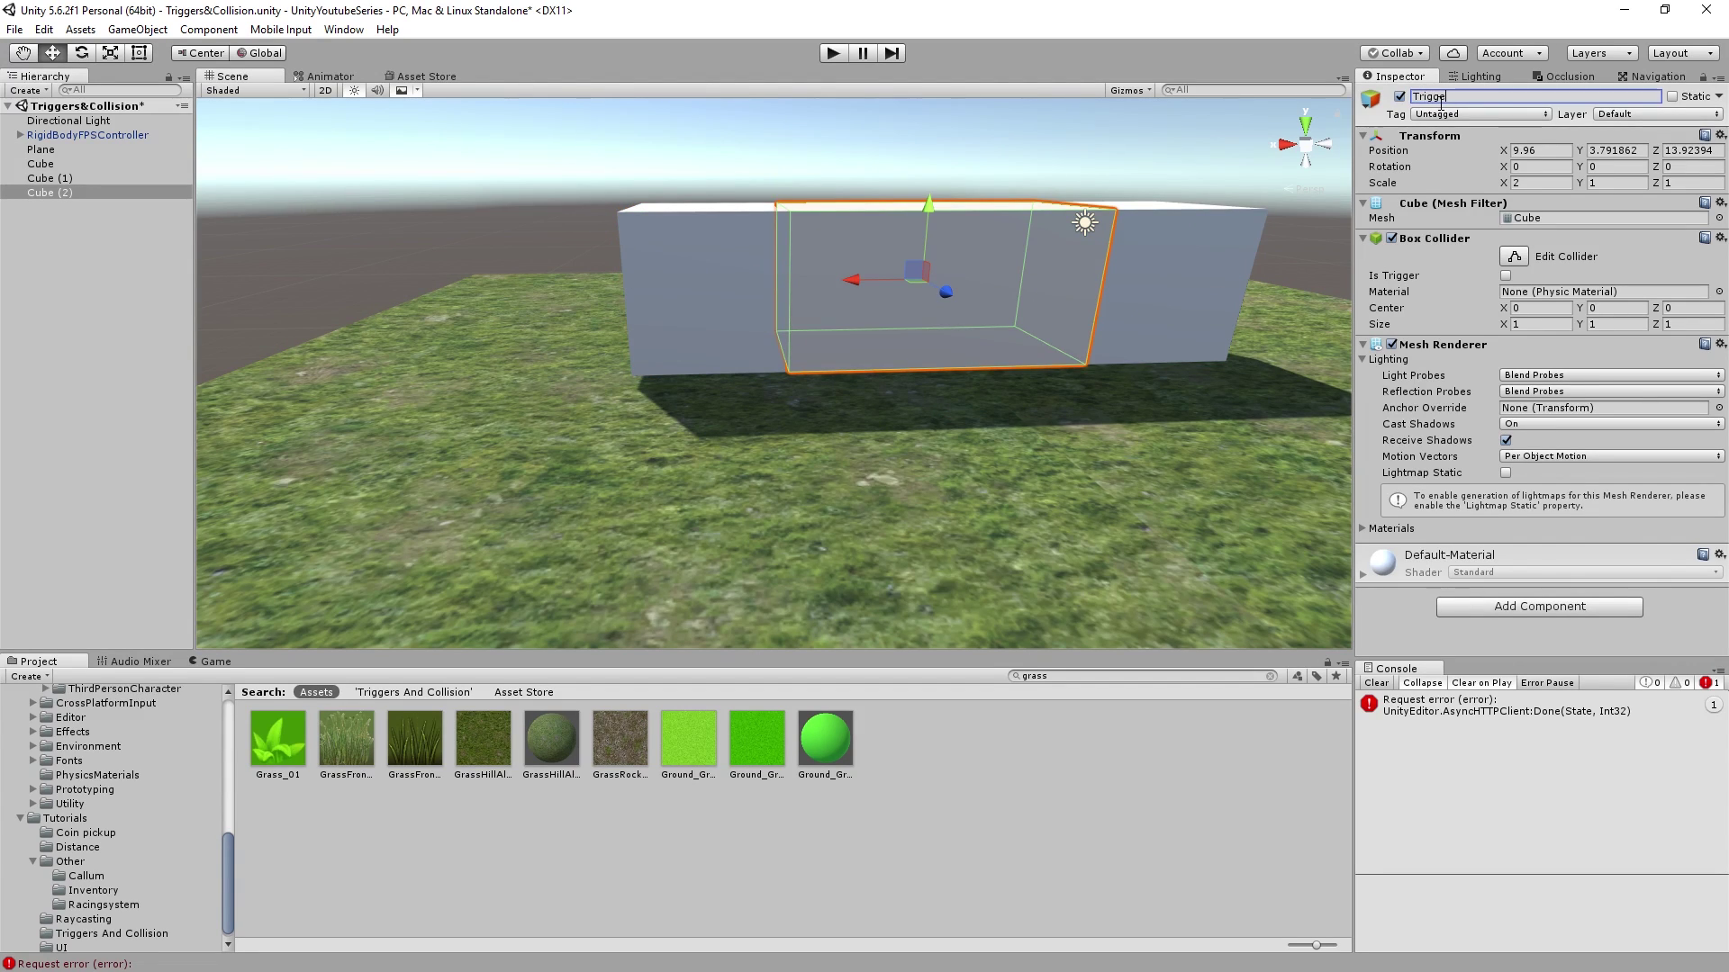
key("Return")
- Enable Is Trigger on the Trigger object's Box Collider and turn off its Mesh Renderer
middle_click_drag(1221, 142, 1046, 249)
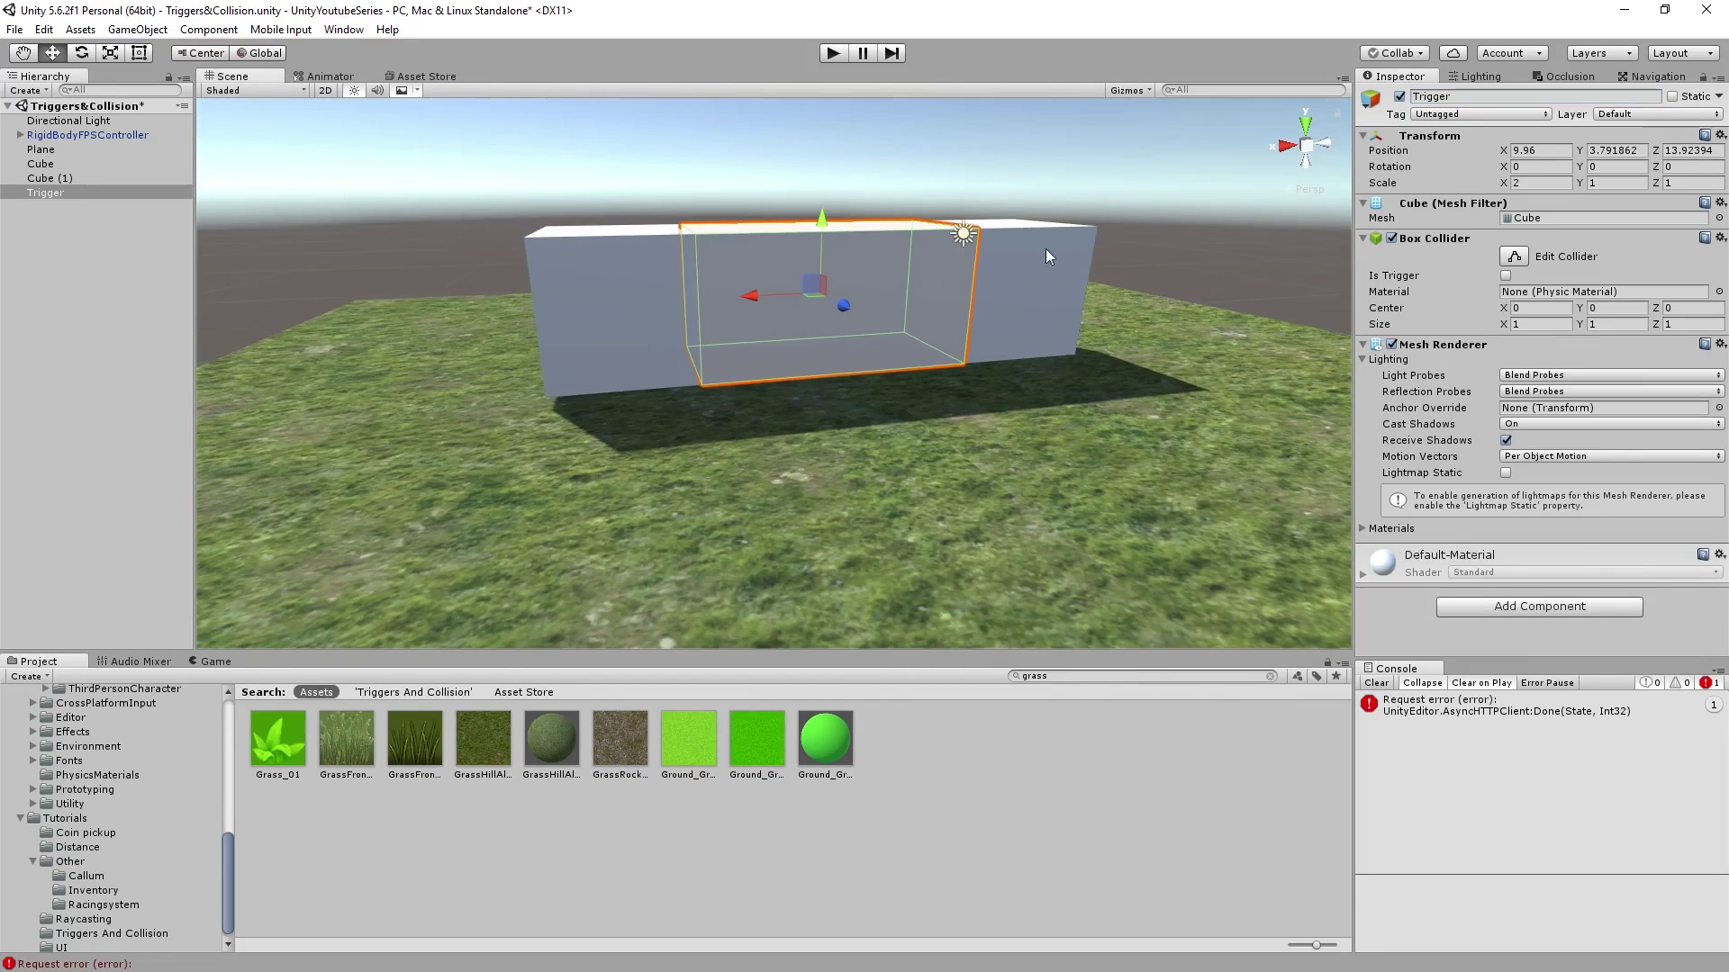
left_click(1507, 275)
middle_click_drag(1124, 319, 1217, 342)
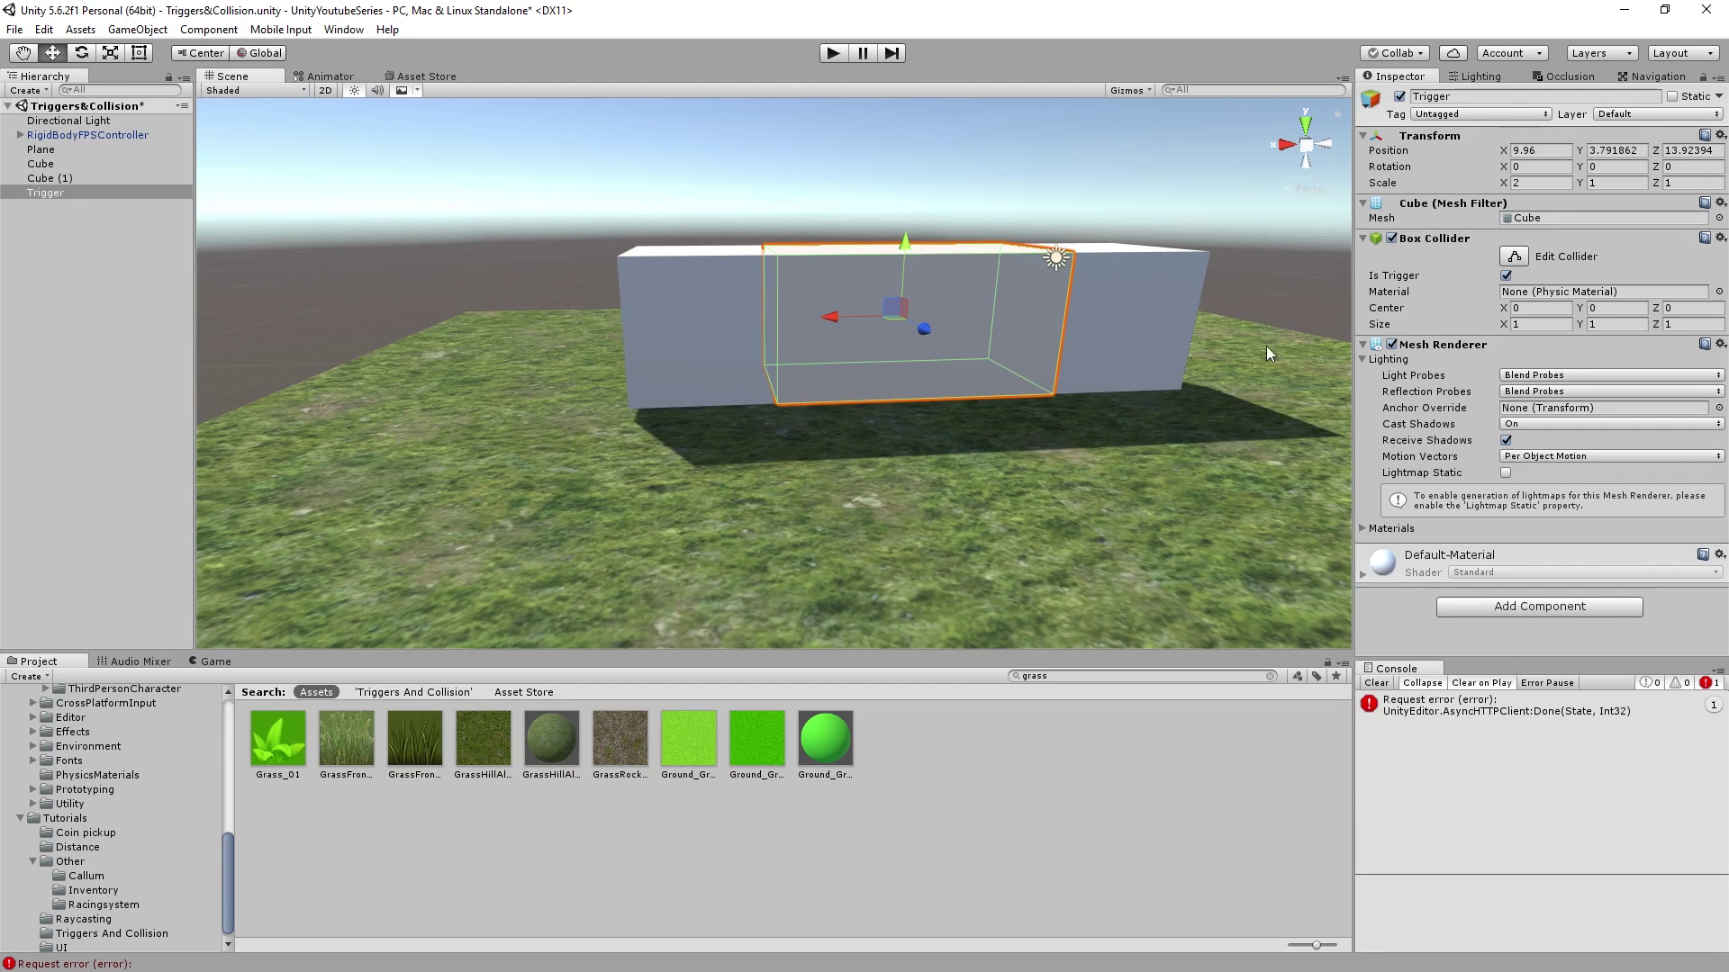
middle_click_drag(681, 302, 712, 394)
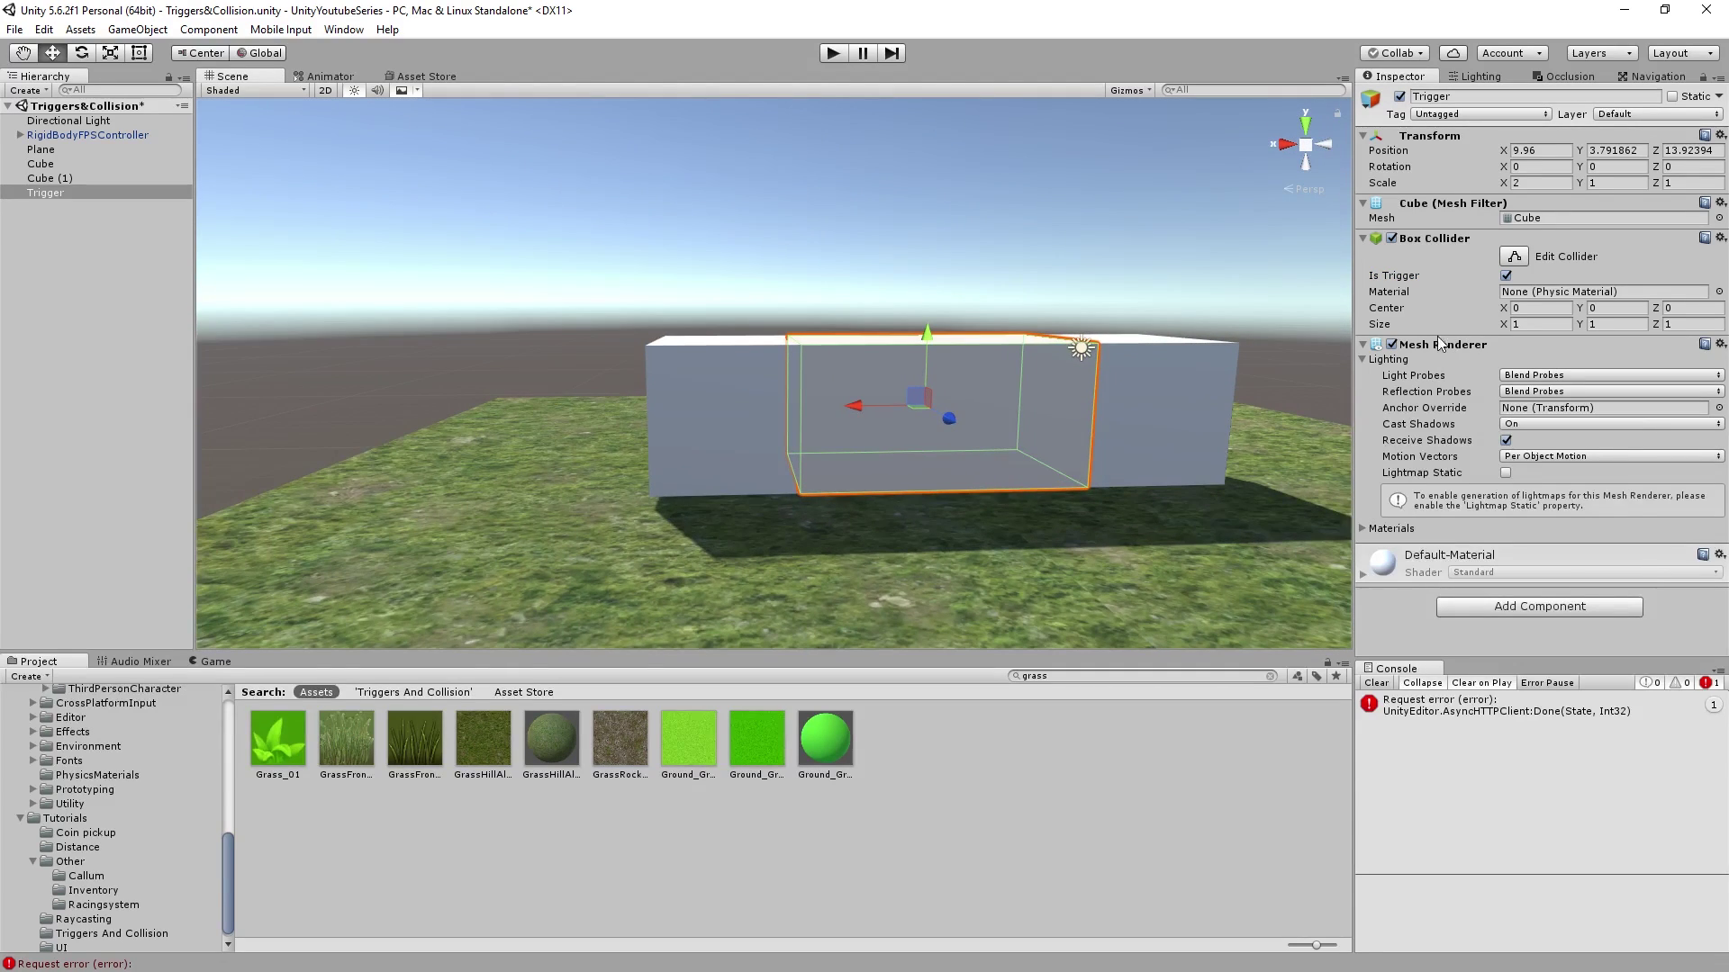
left_click(1393, 344)
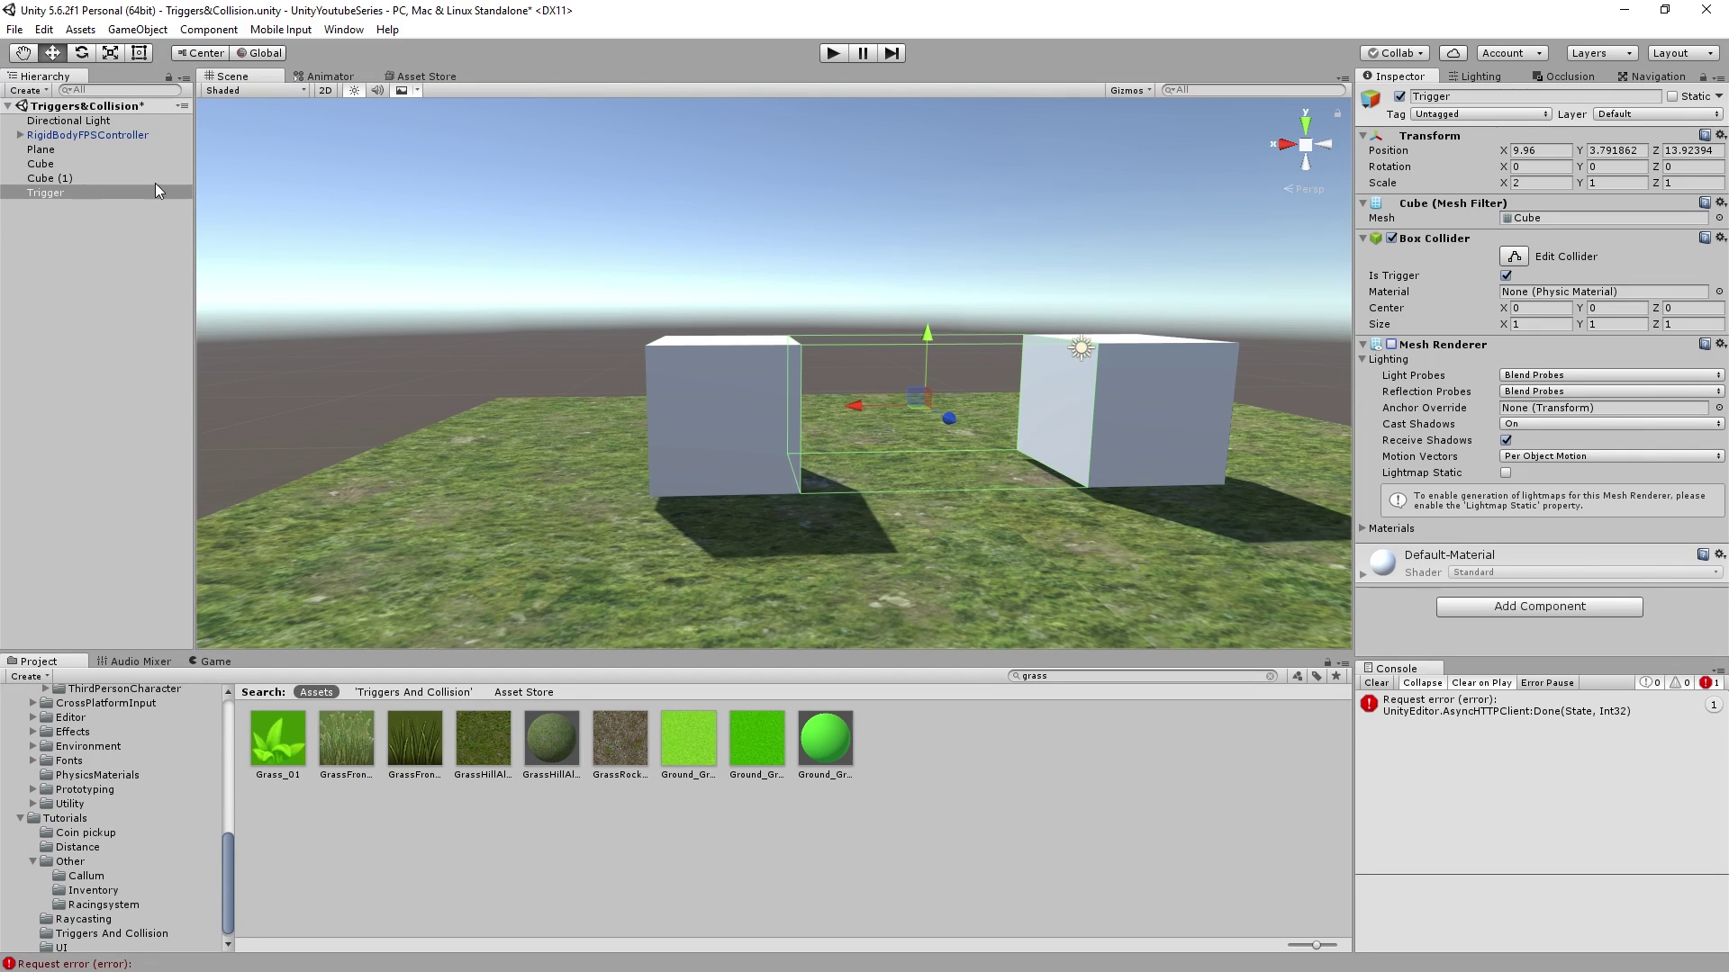
left_click(105, 177)
left_click(40, 191)
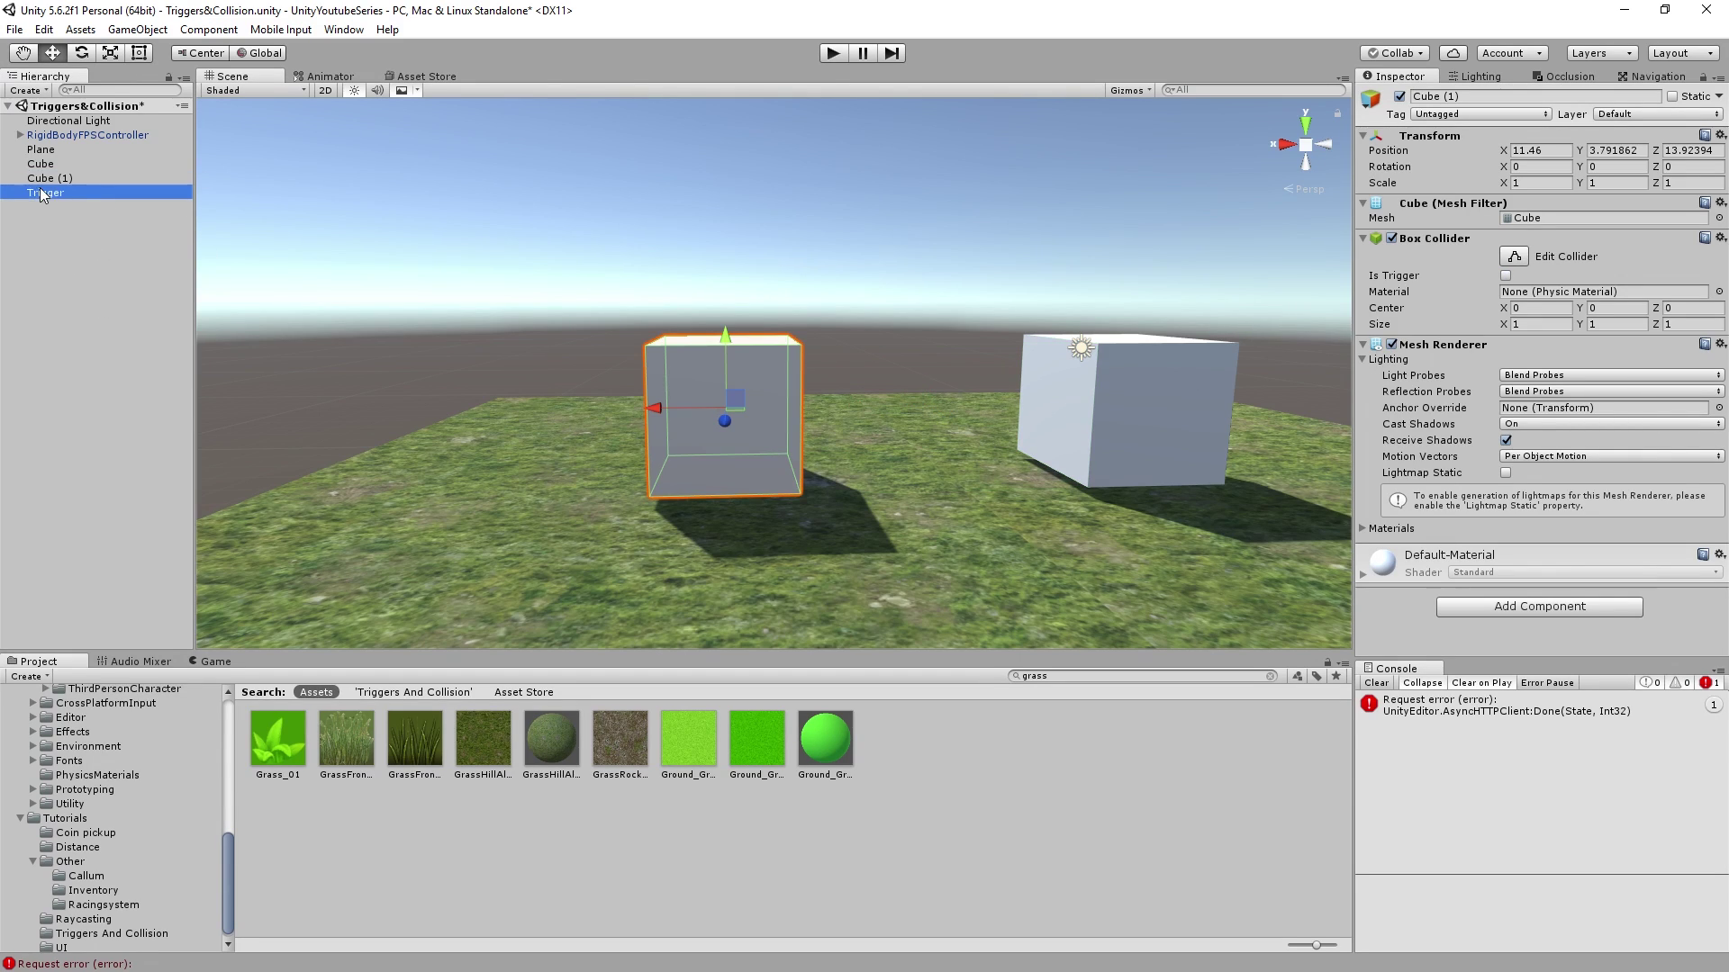
left_click_drag(393, 159, 1298, 535)
left_click(1019, 457)
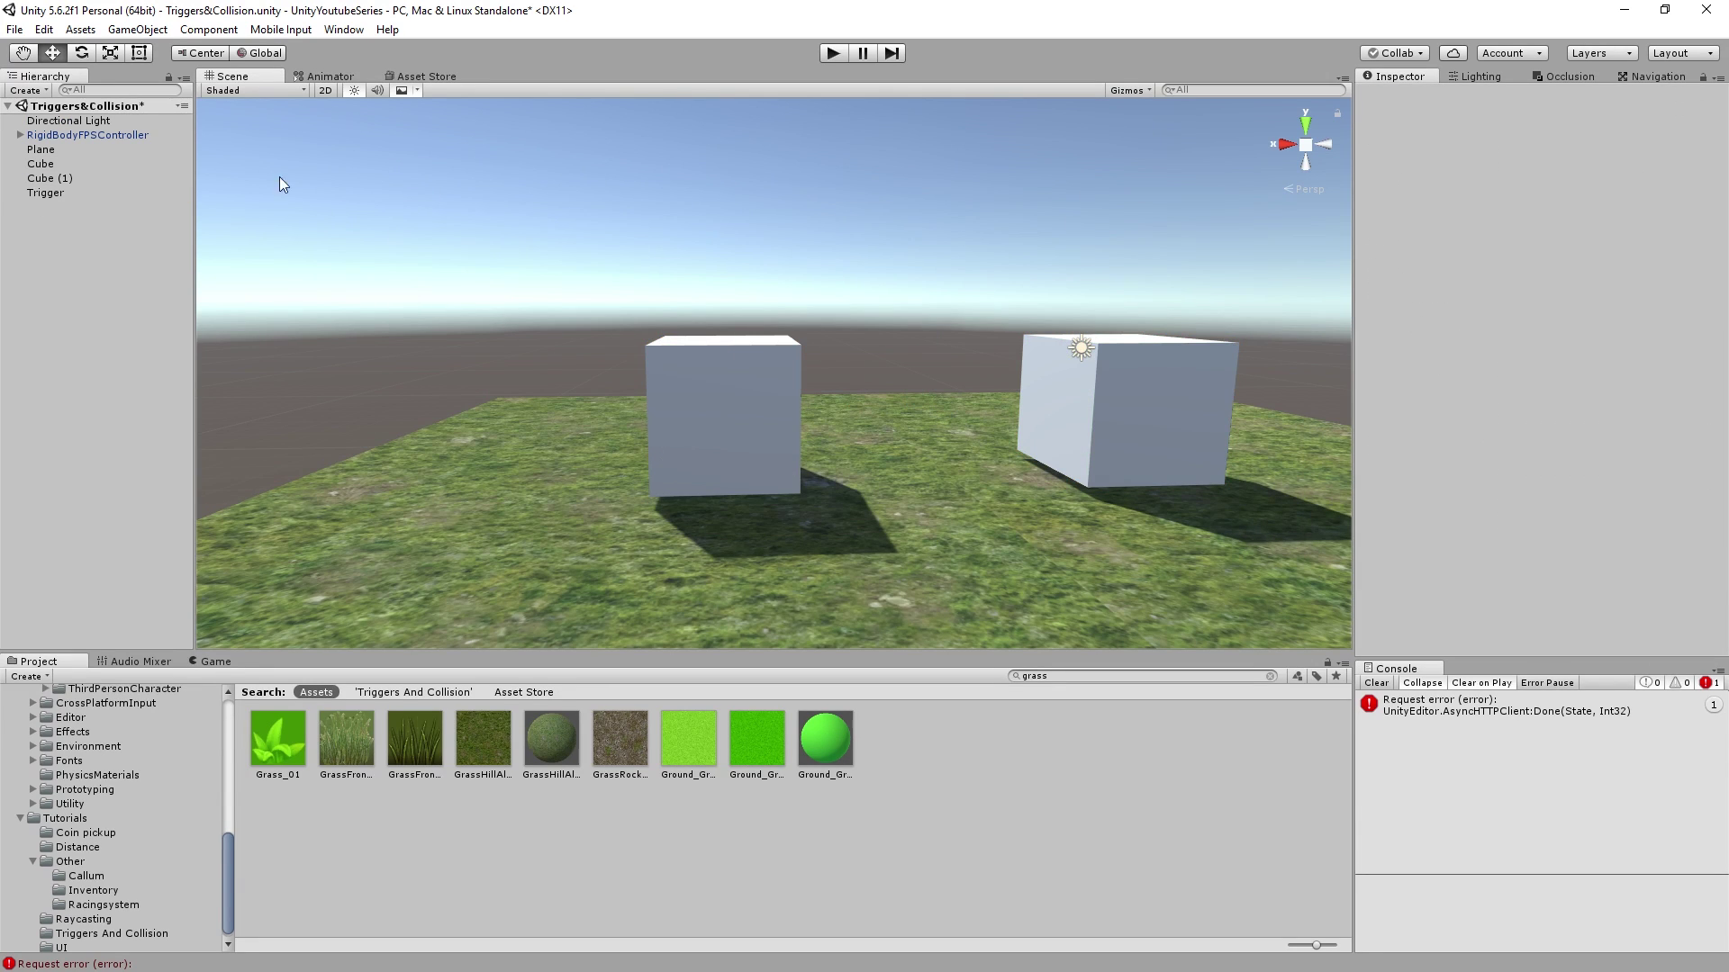
- Create a C# script named CollisionAndTriggers and add it to the Trigger object
left_click(79, 196)
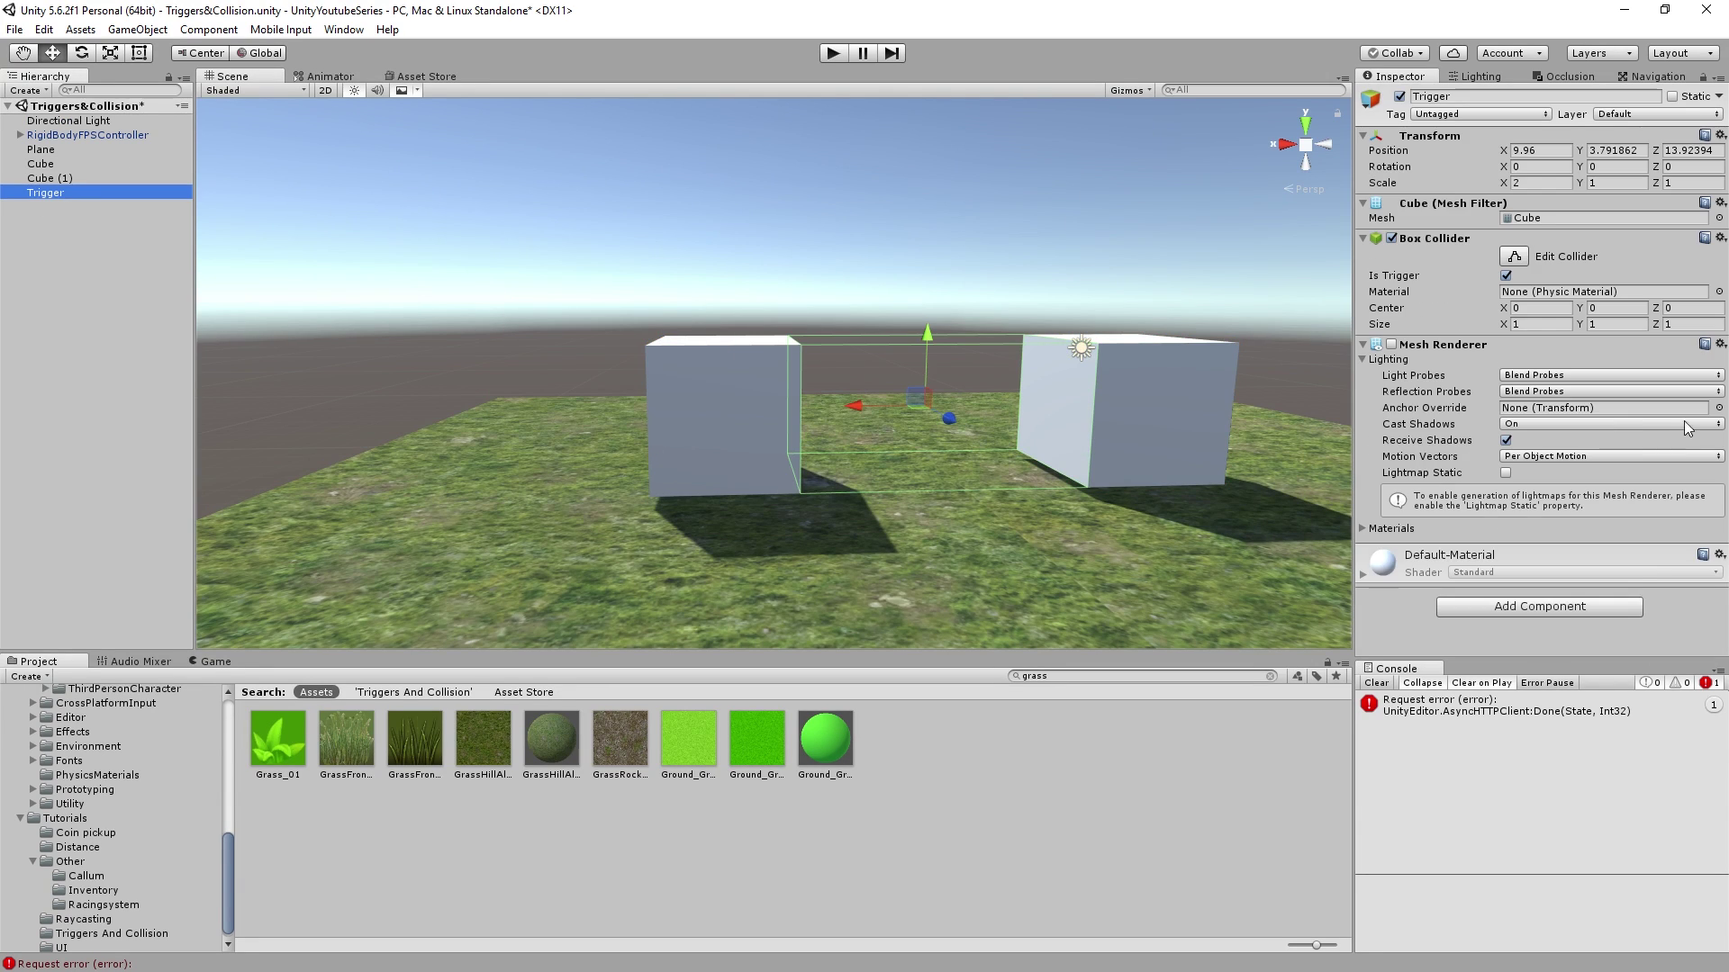
left_click(1550, 605)
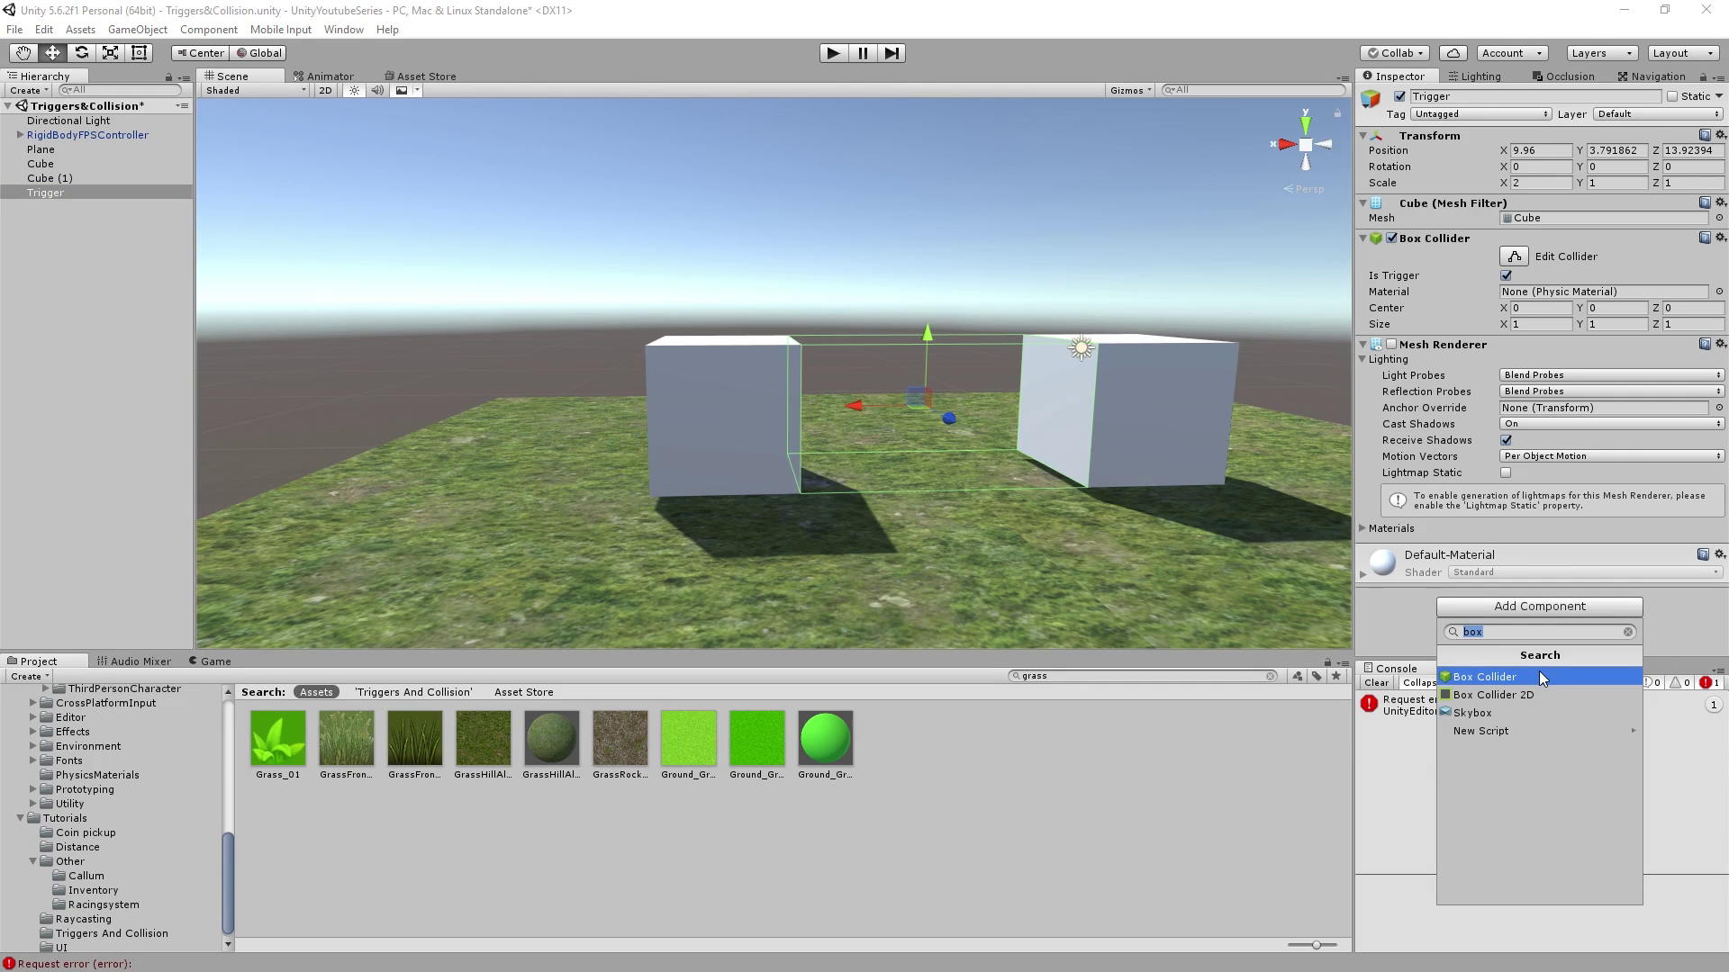
key("BackSpace")
type("C")
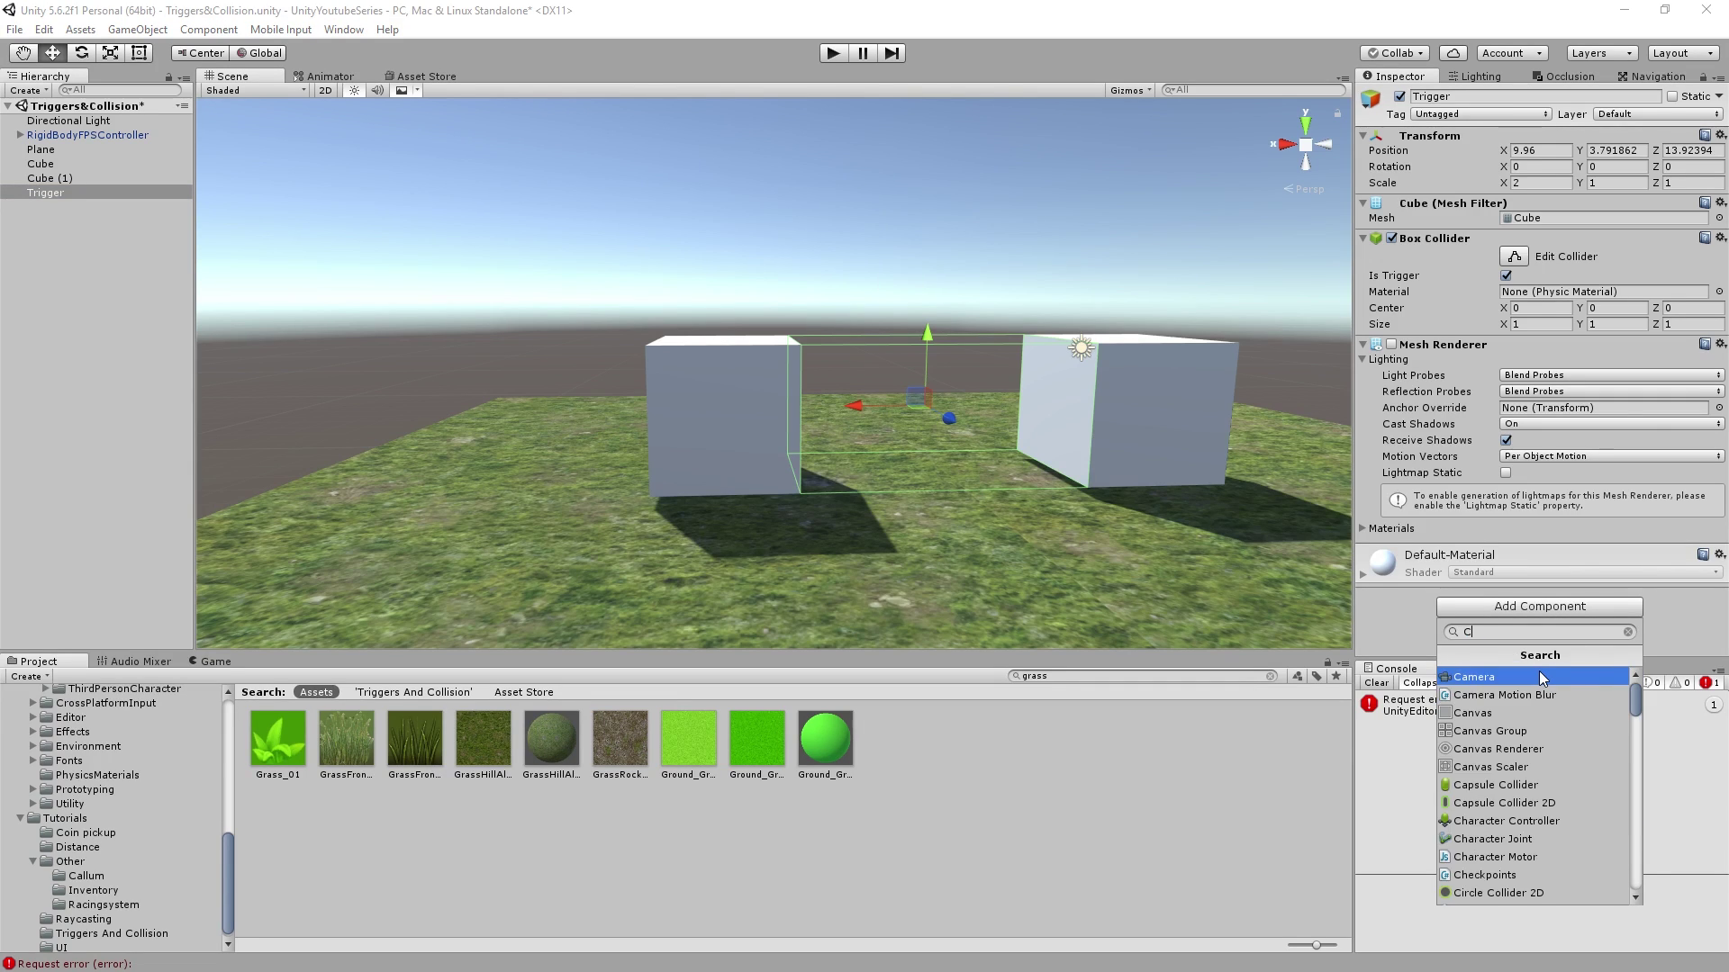
type("ollis")
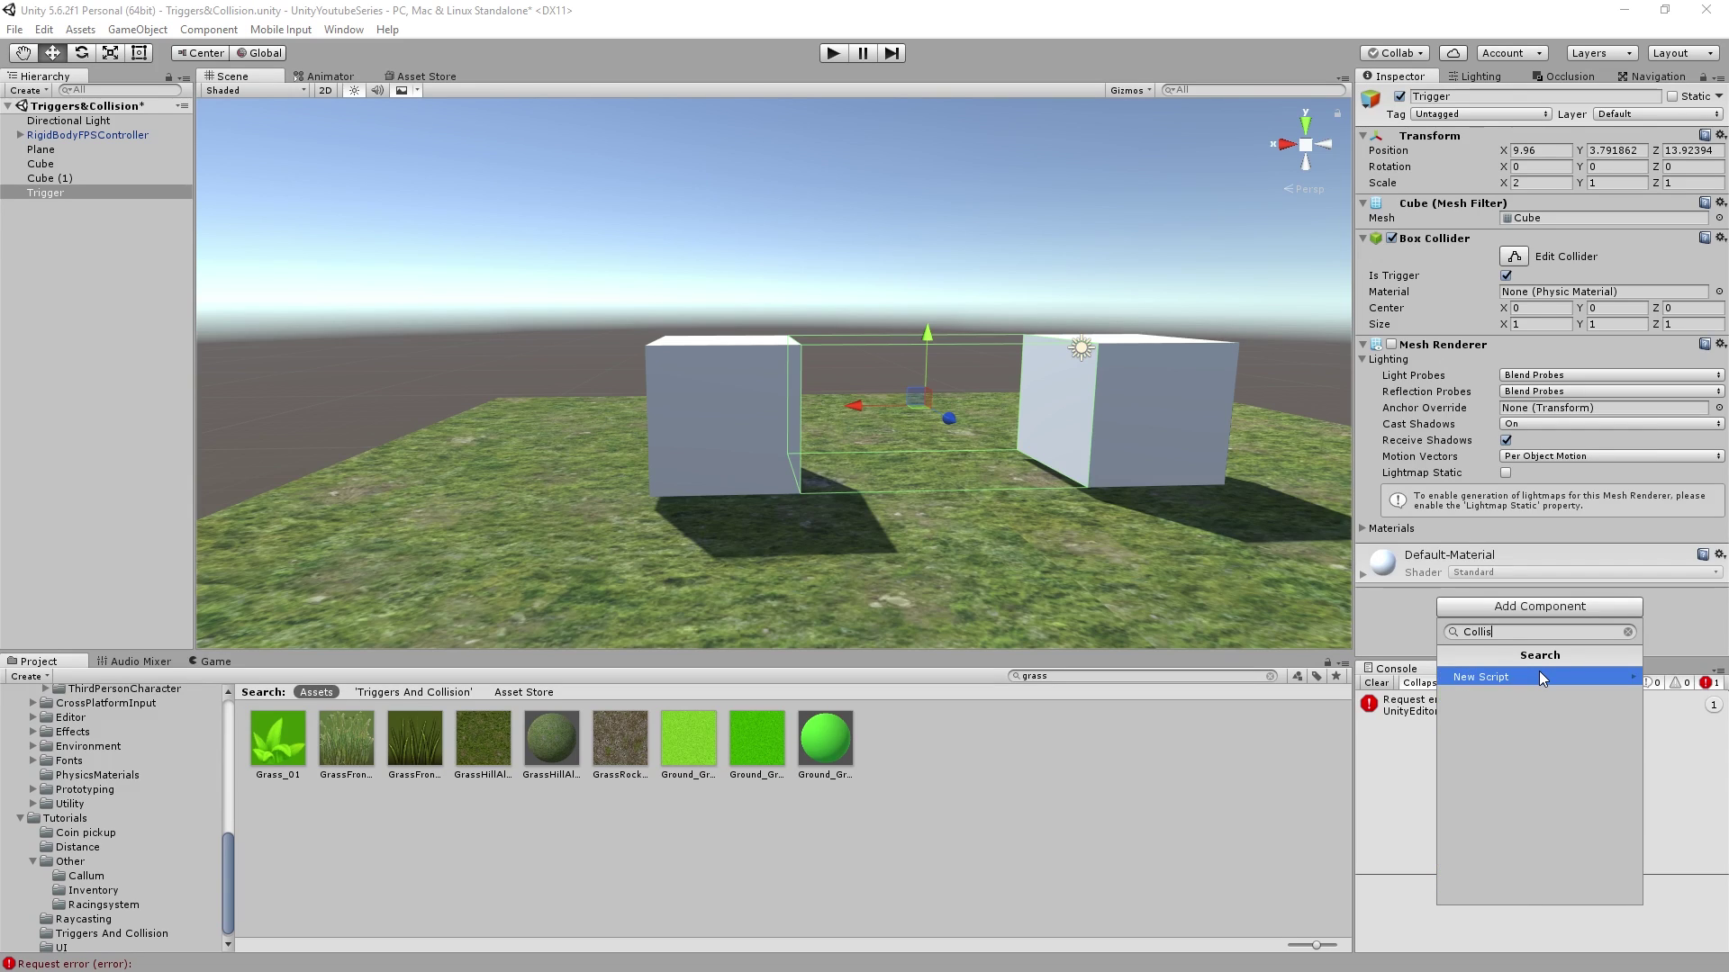
type("ionAndTriggers")
left_click(1540, 677)
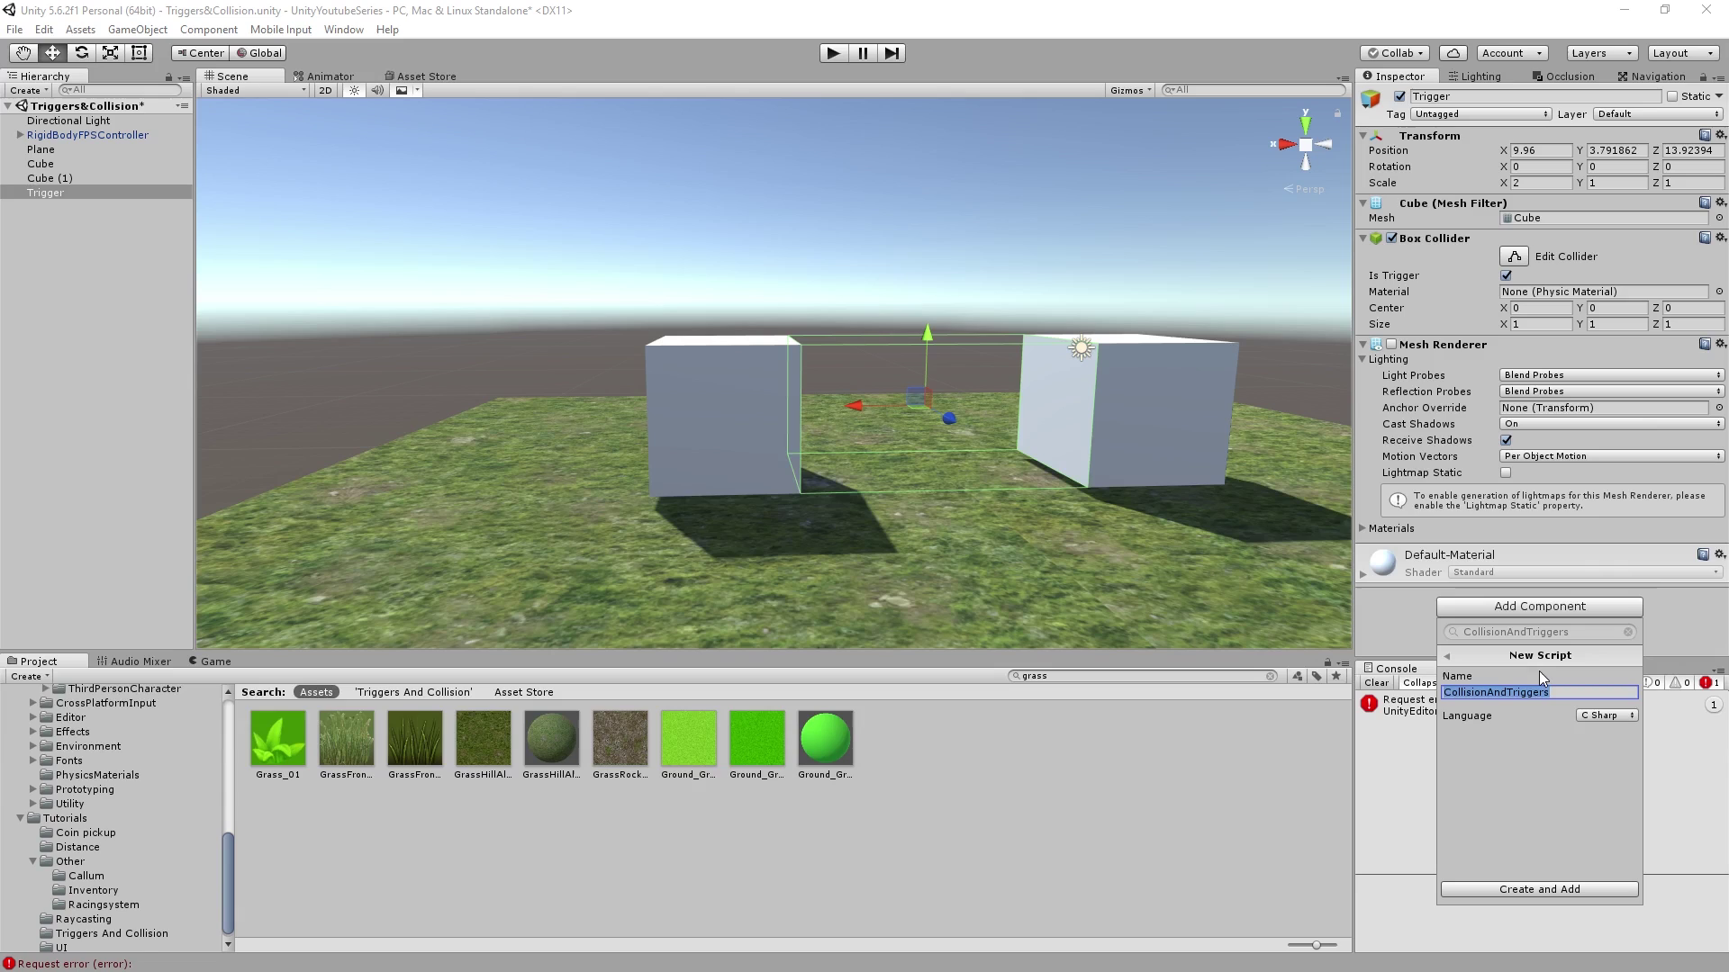
left_click(1539, 890)
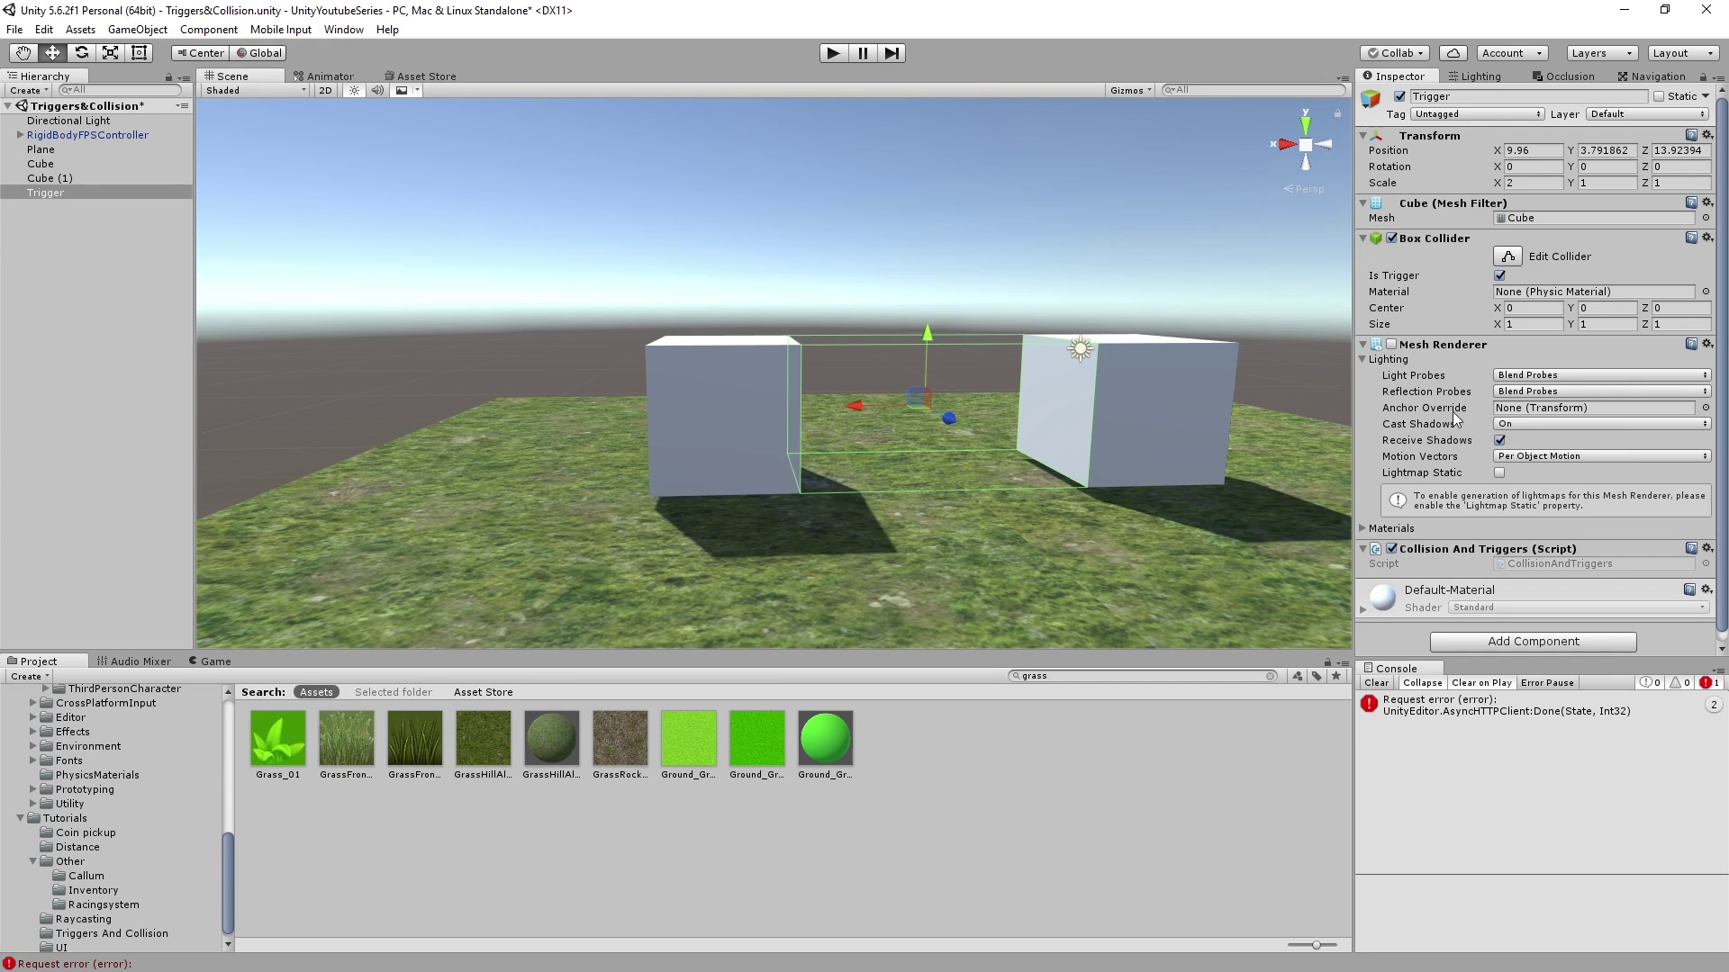
- Open the CollisionAndTriggers script in Visual Studio and begin a void OnTrigger method declaration below Update
double_click(1536, 563)
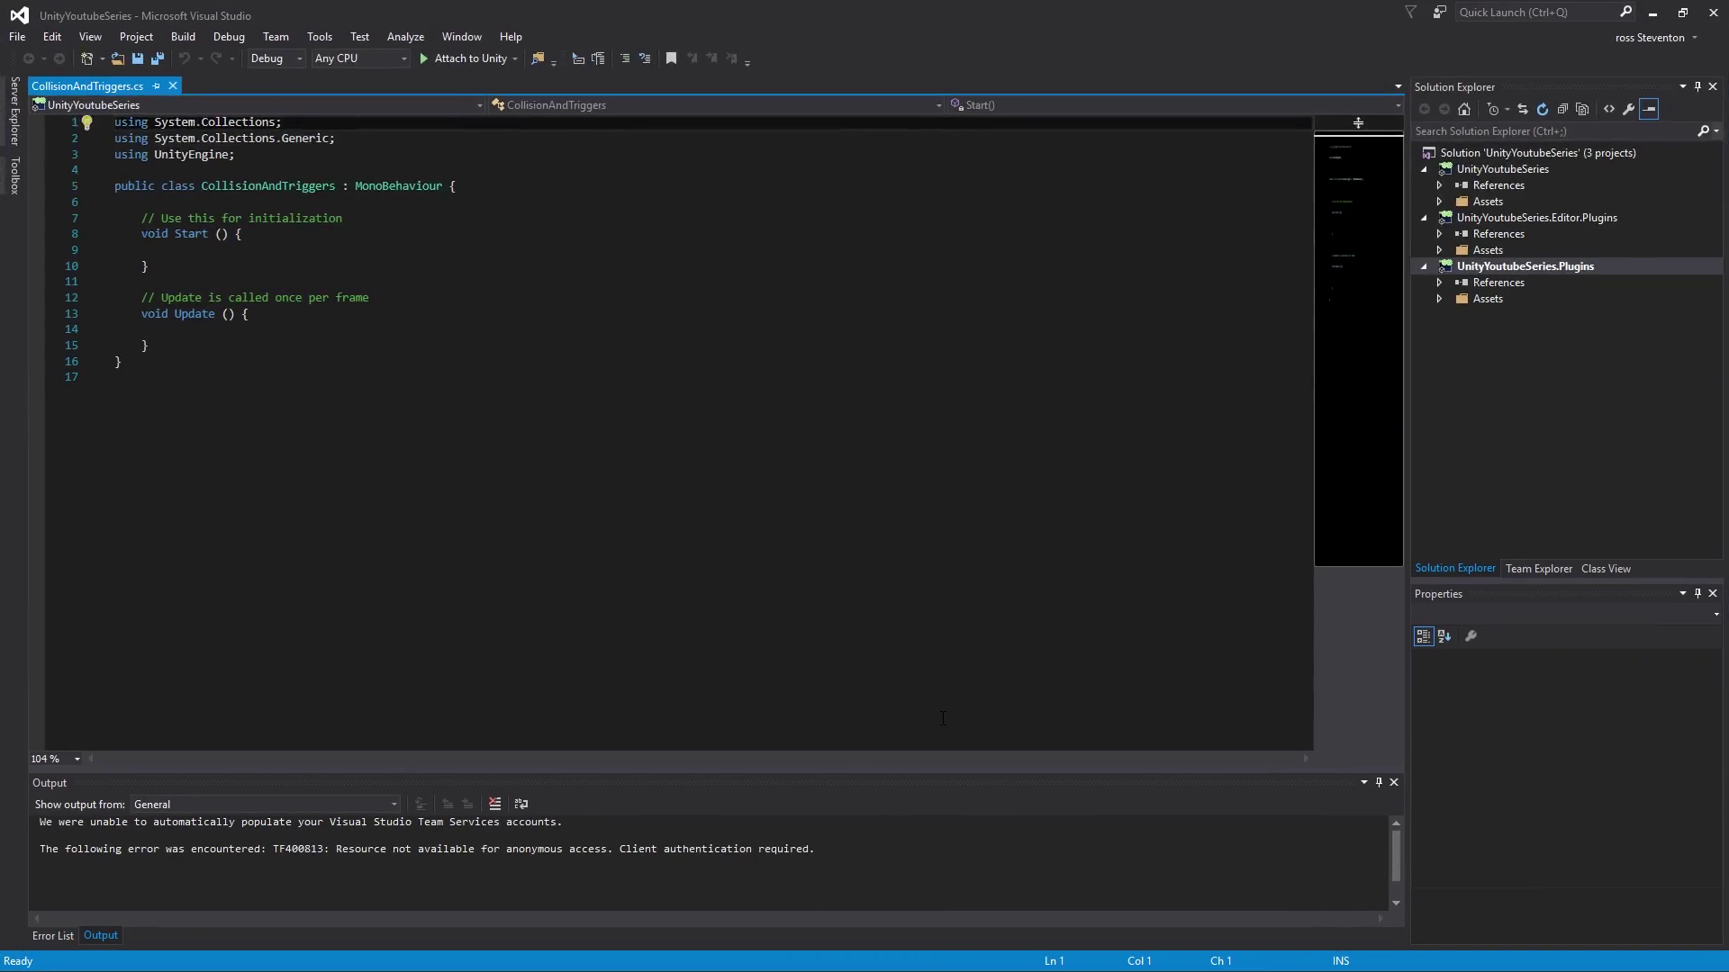
left_click(212, 351)
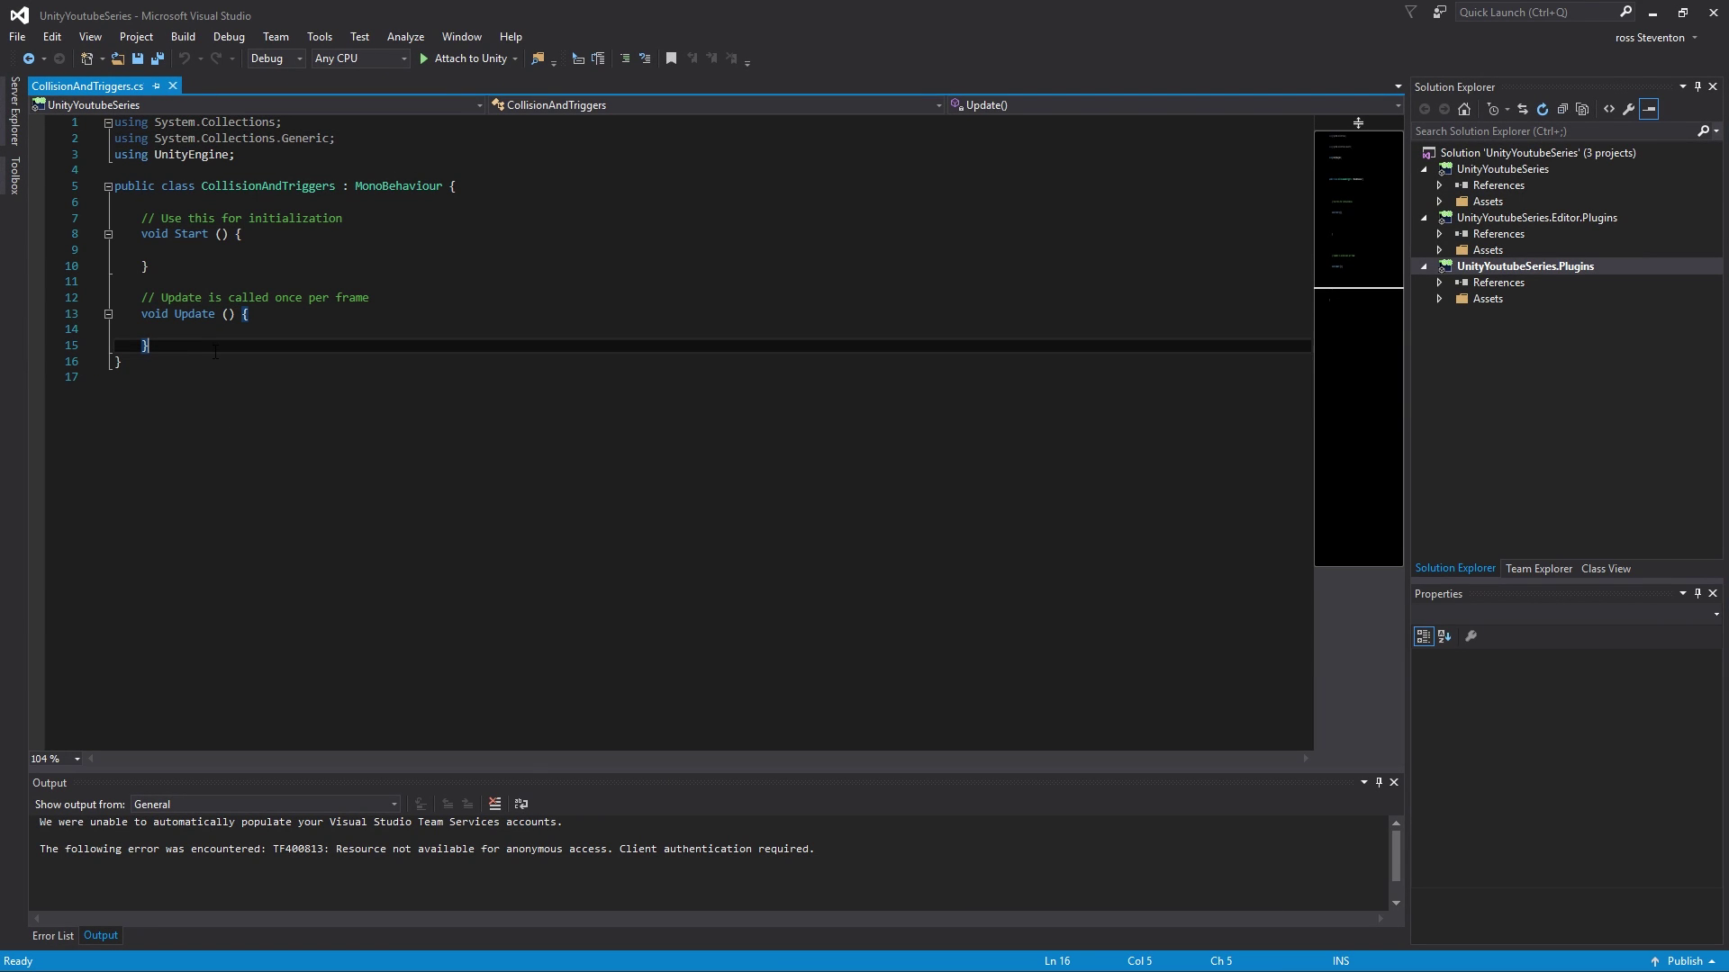
key("Return")
key("Return")
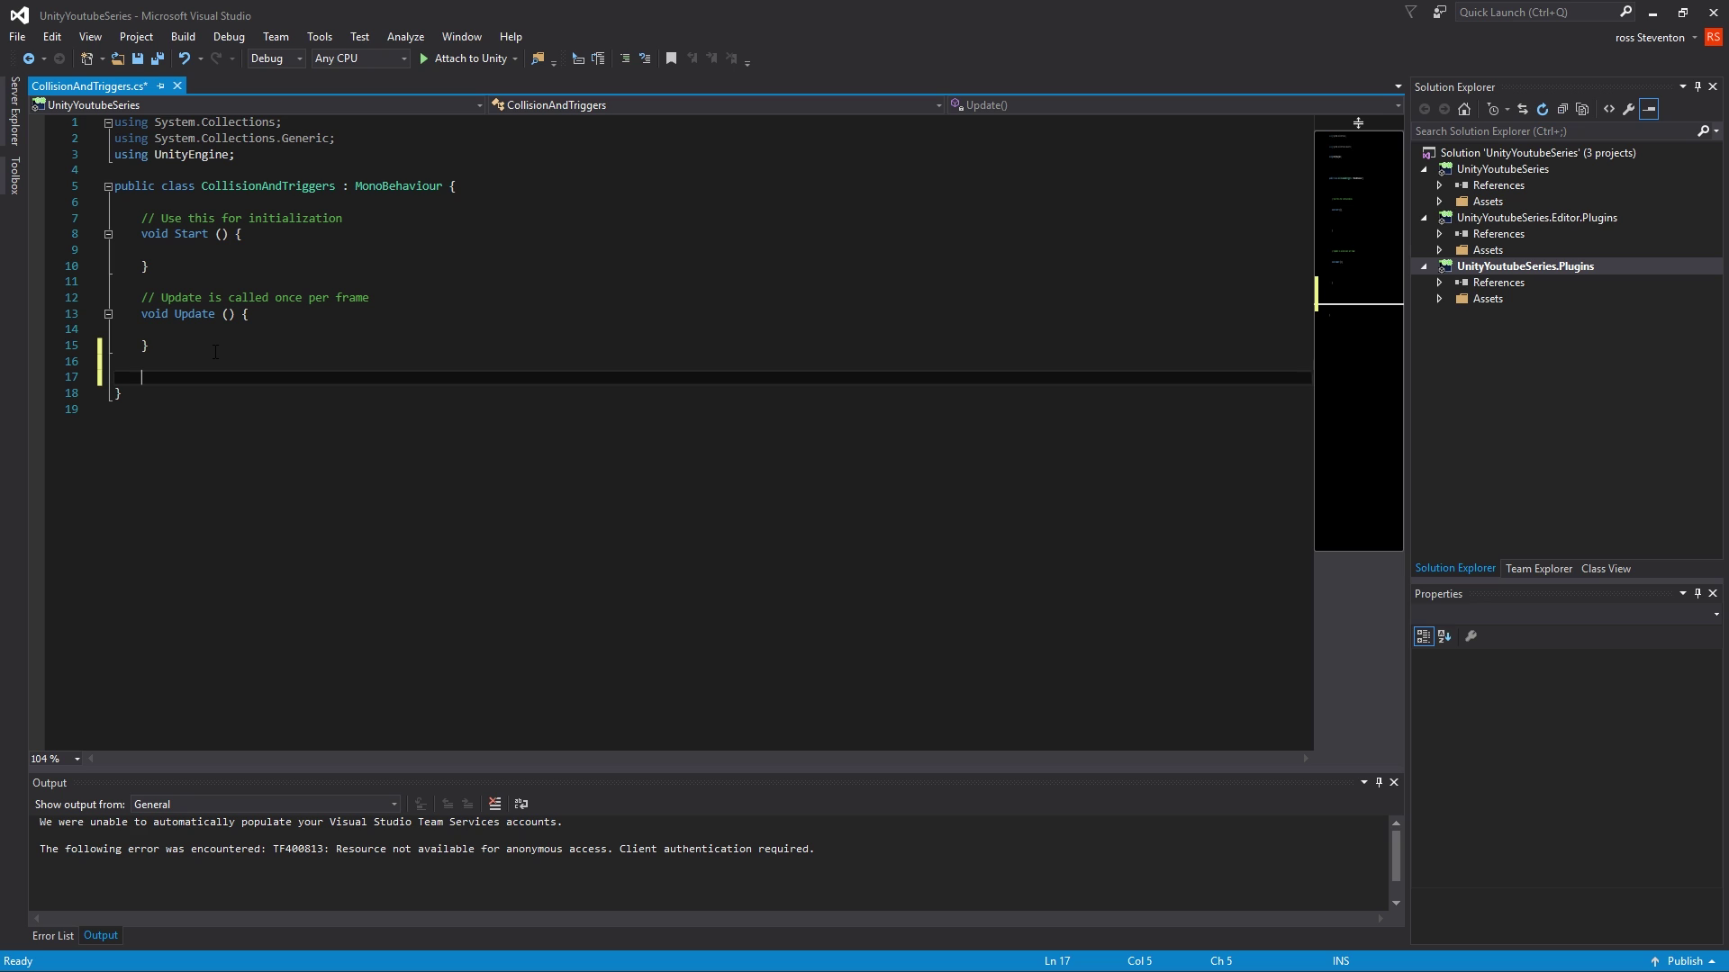
type("void ")
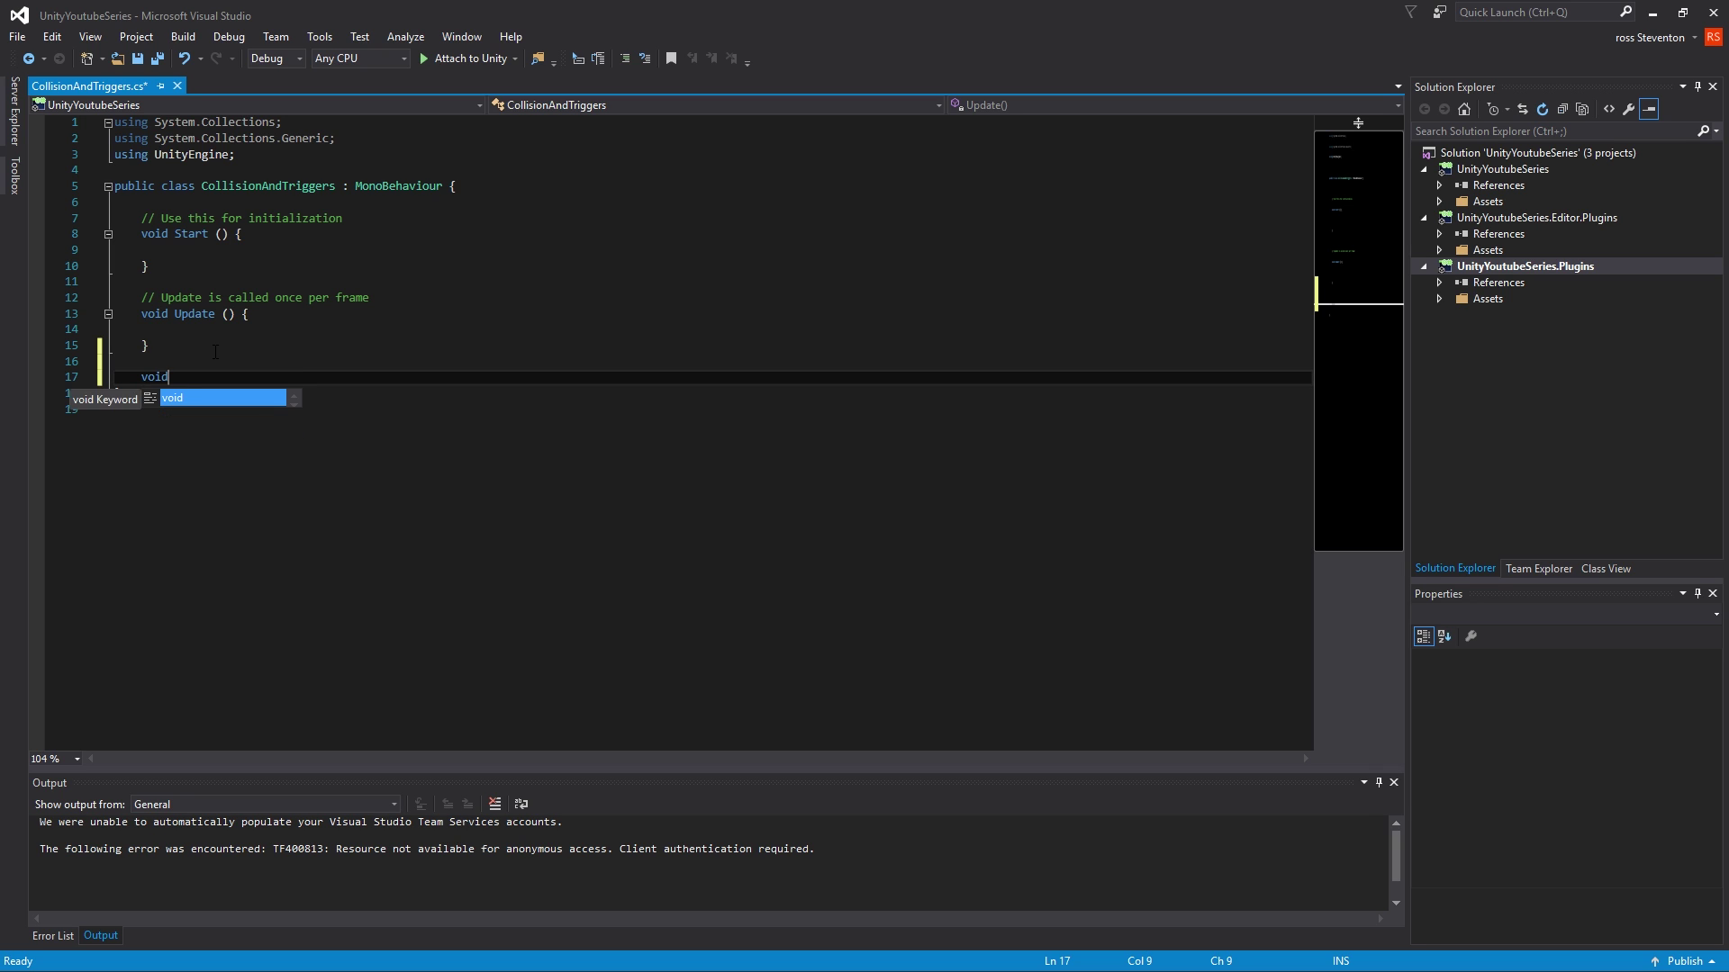
type("OnTrigger")
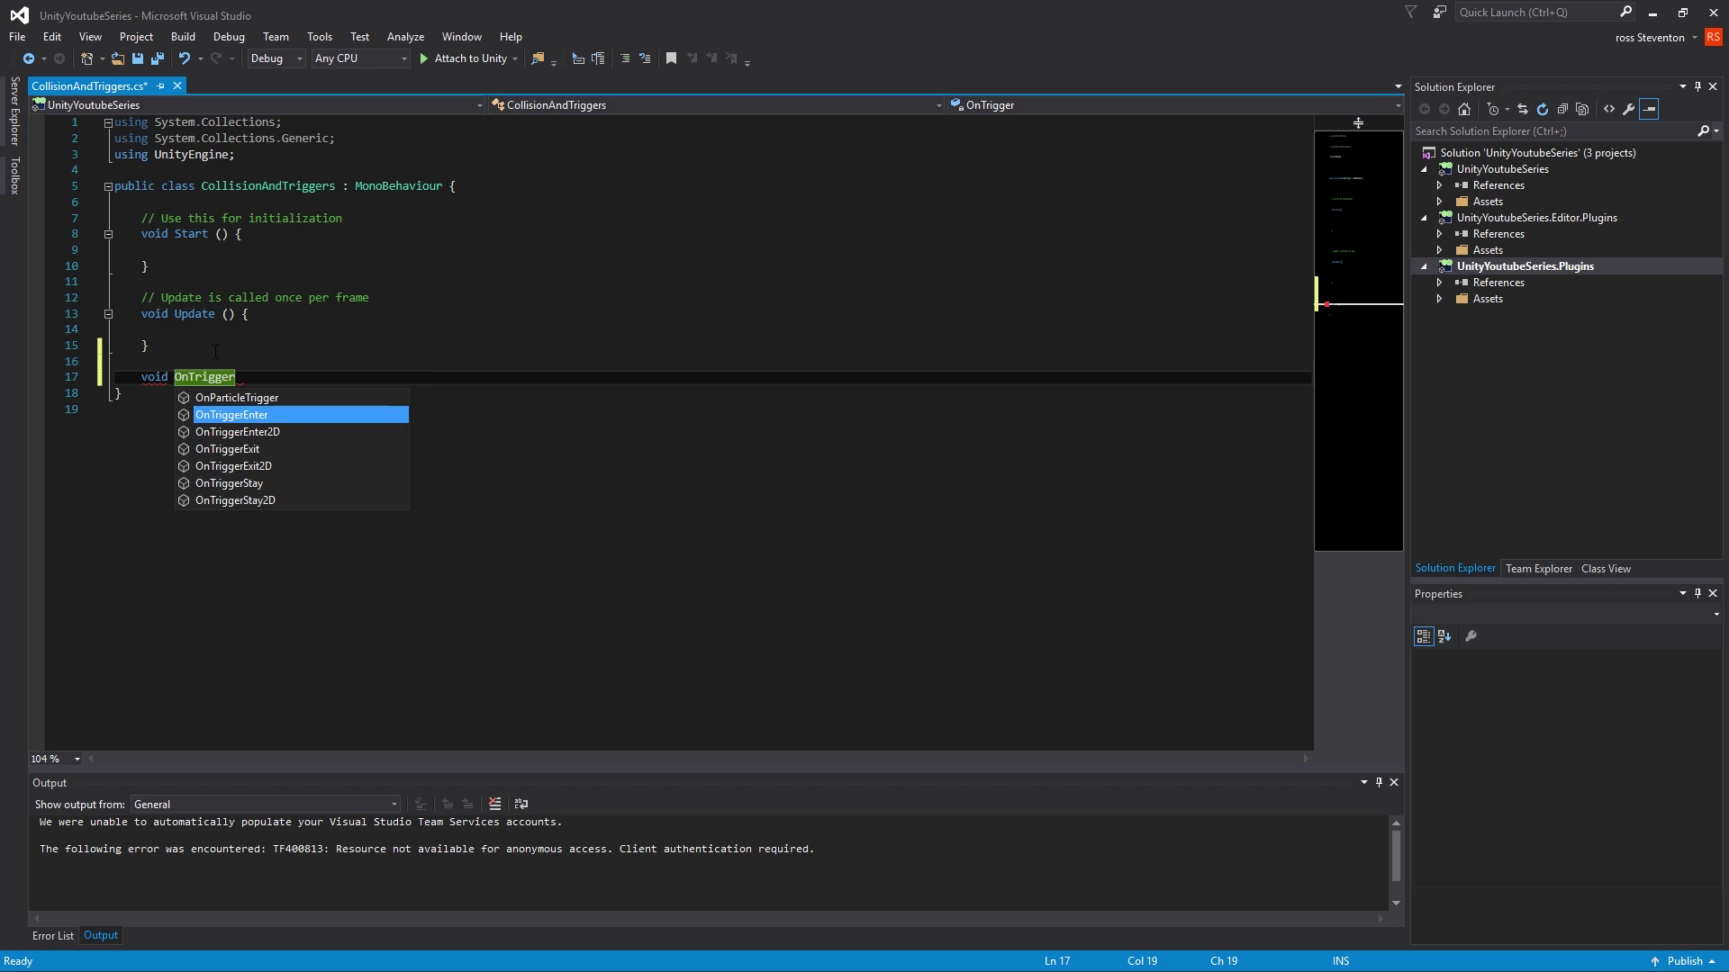
- Review the descriptions of the suggested OnTriggerEnter, OnTriggerExit and OnTriggerStay methods
key("Down")
key("Down")
key("Down")
key("Down")
key("Down")
key("Up")
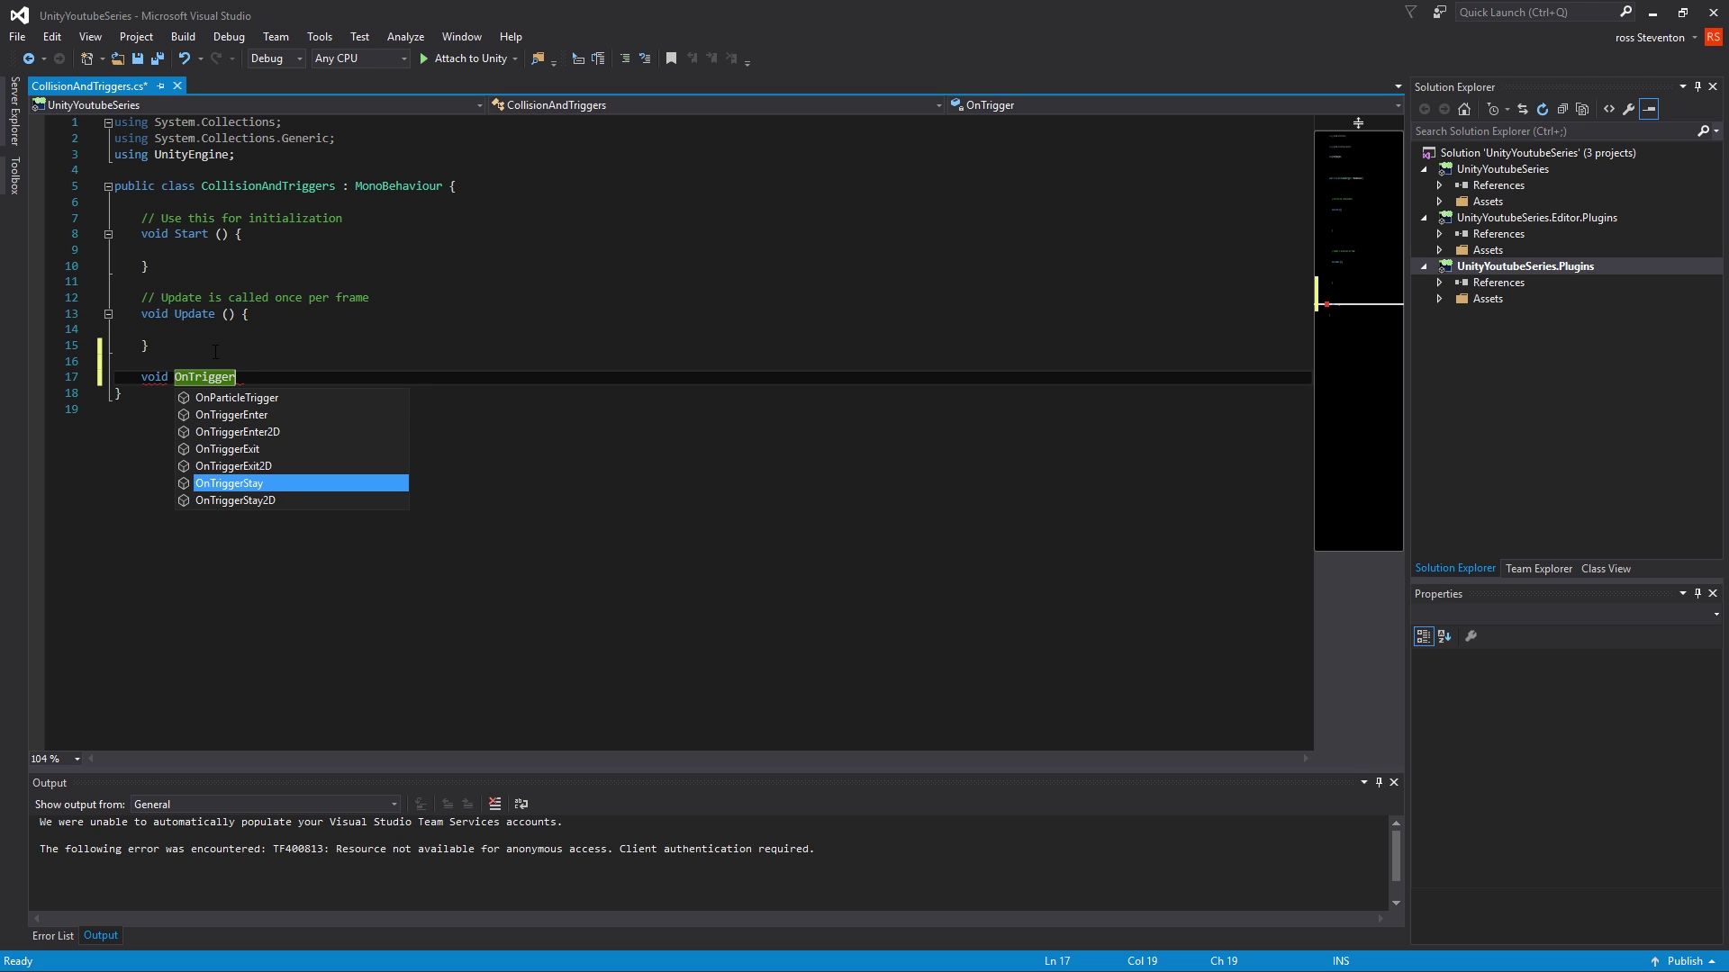
key("Up")
key("Up")
key("Up")
key("Up")
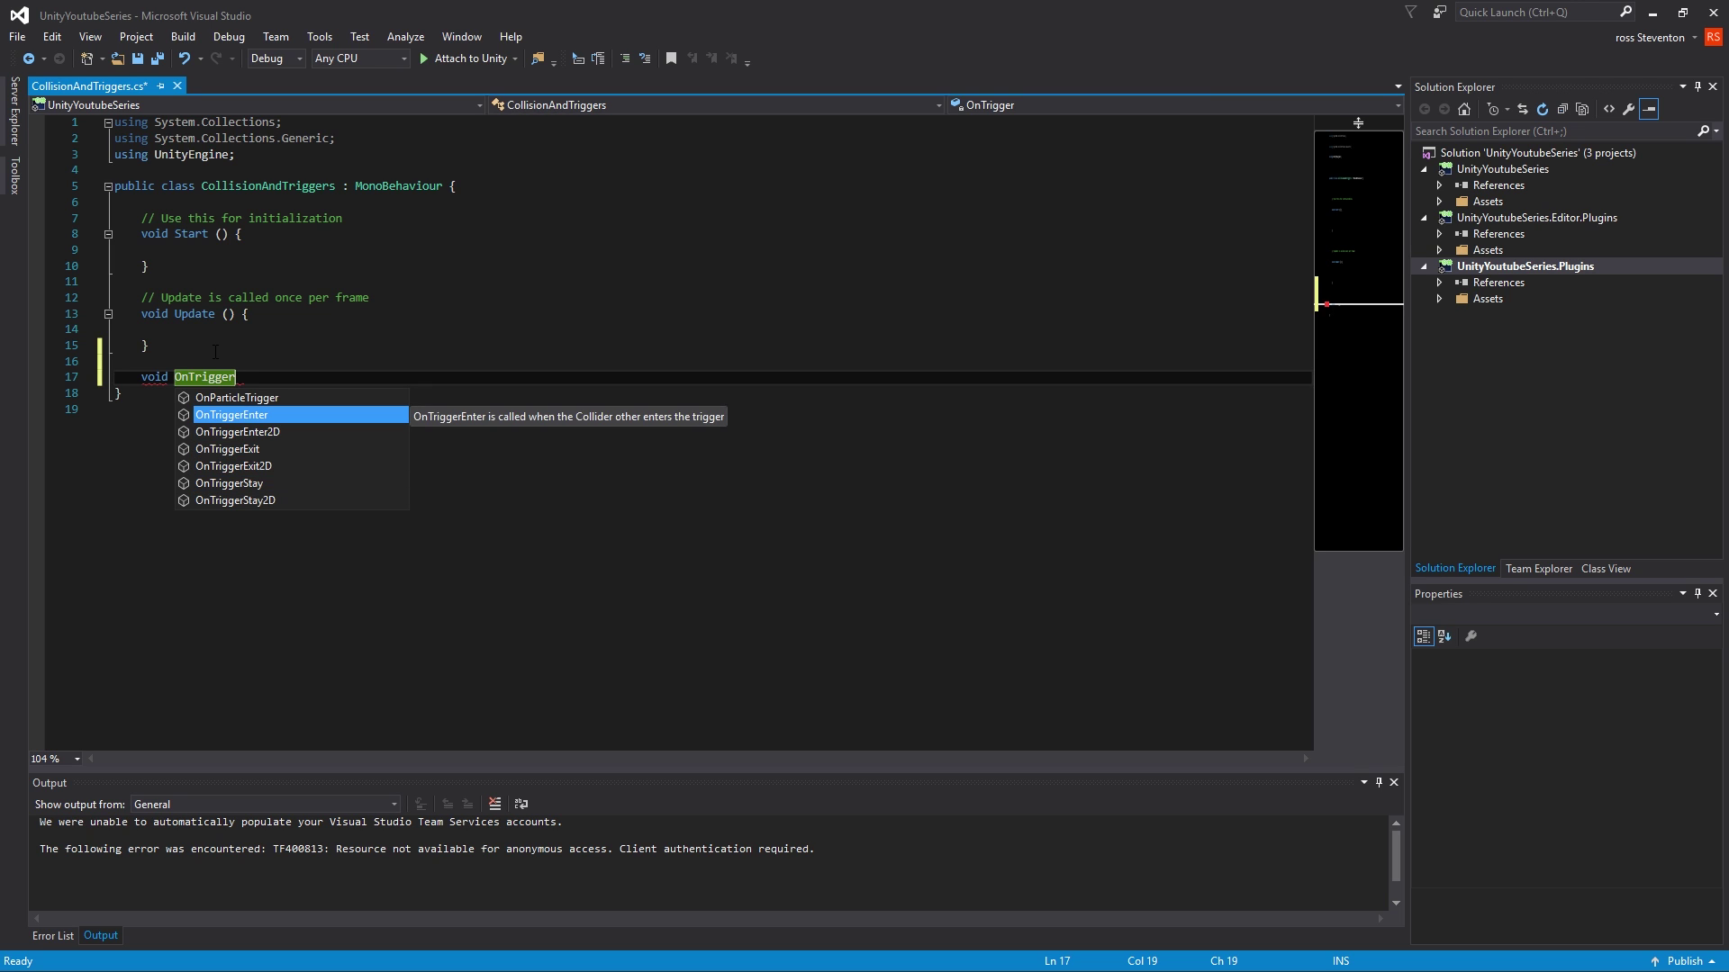
key("Down")
key("Down")
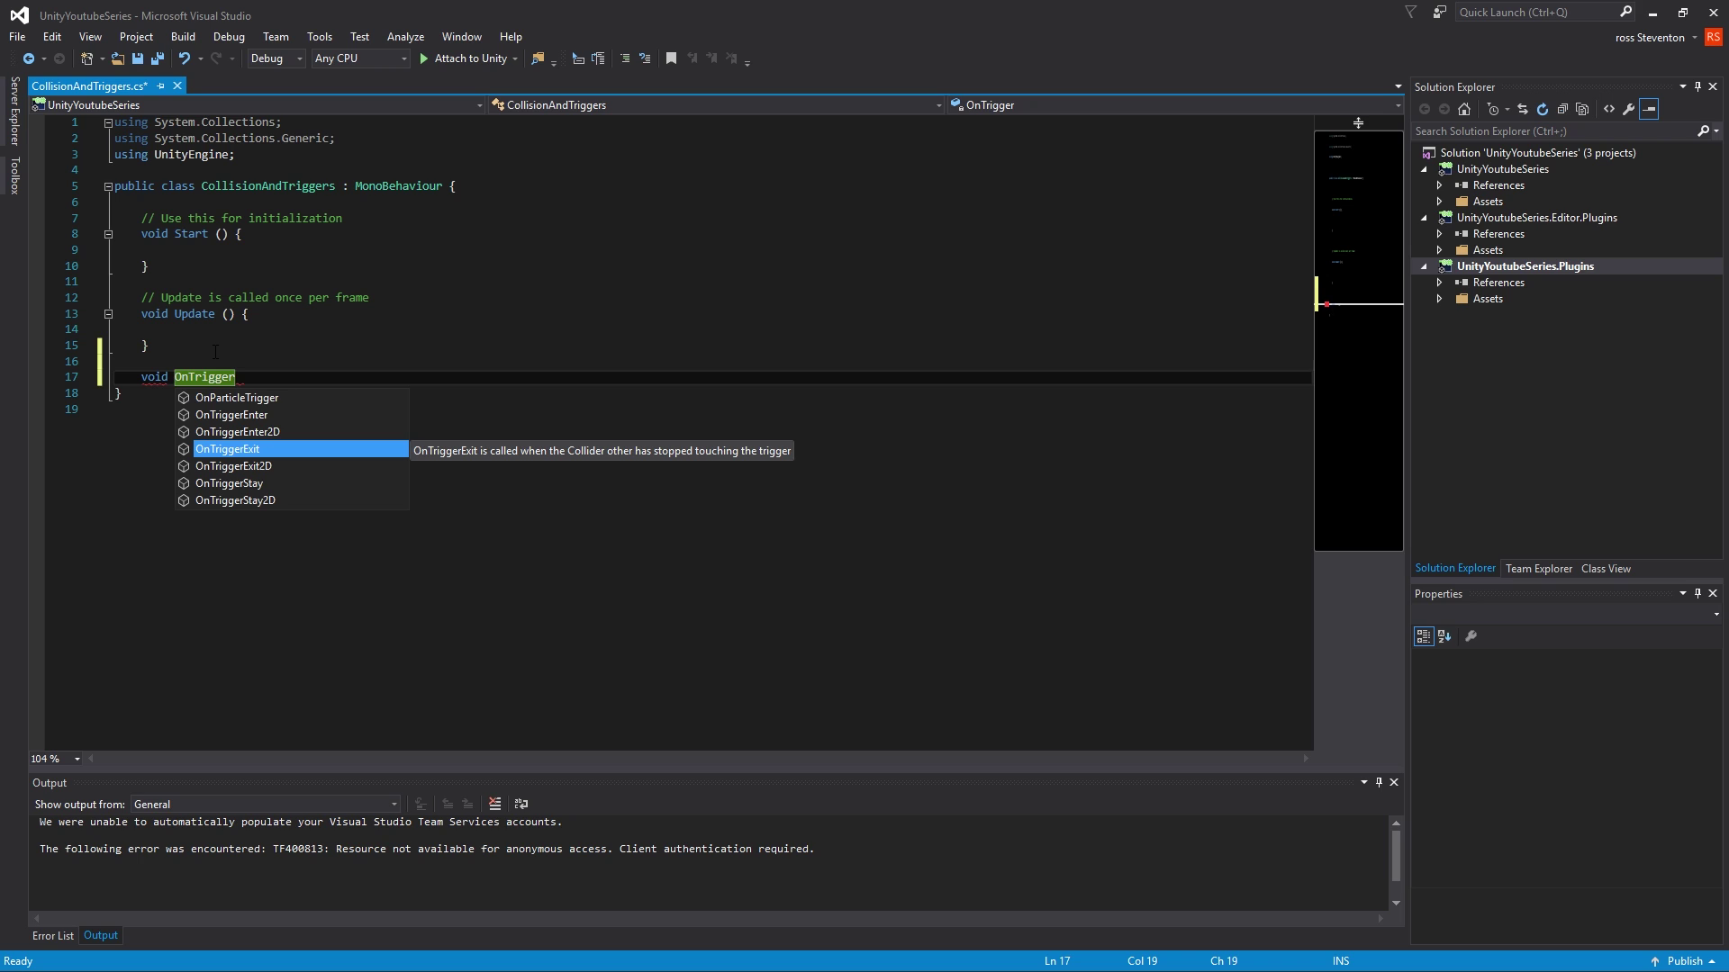
key("Down")
key("Down")
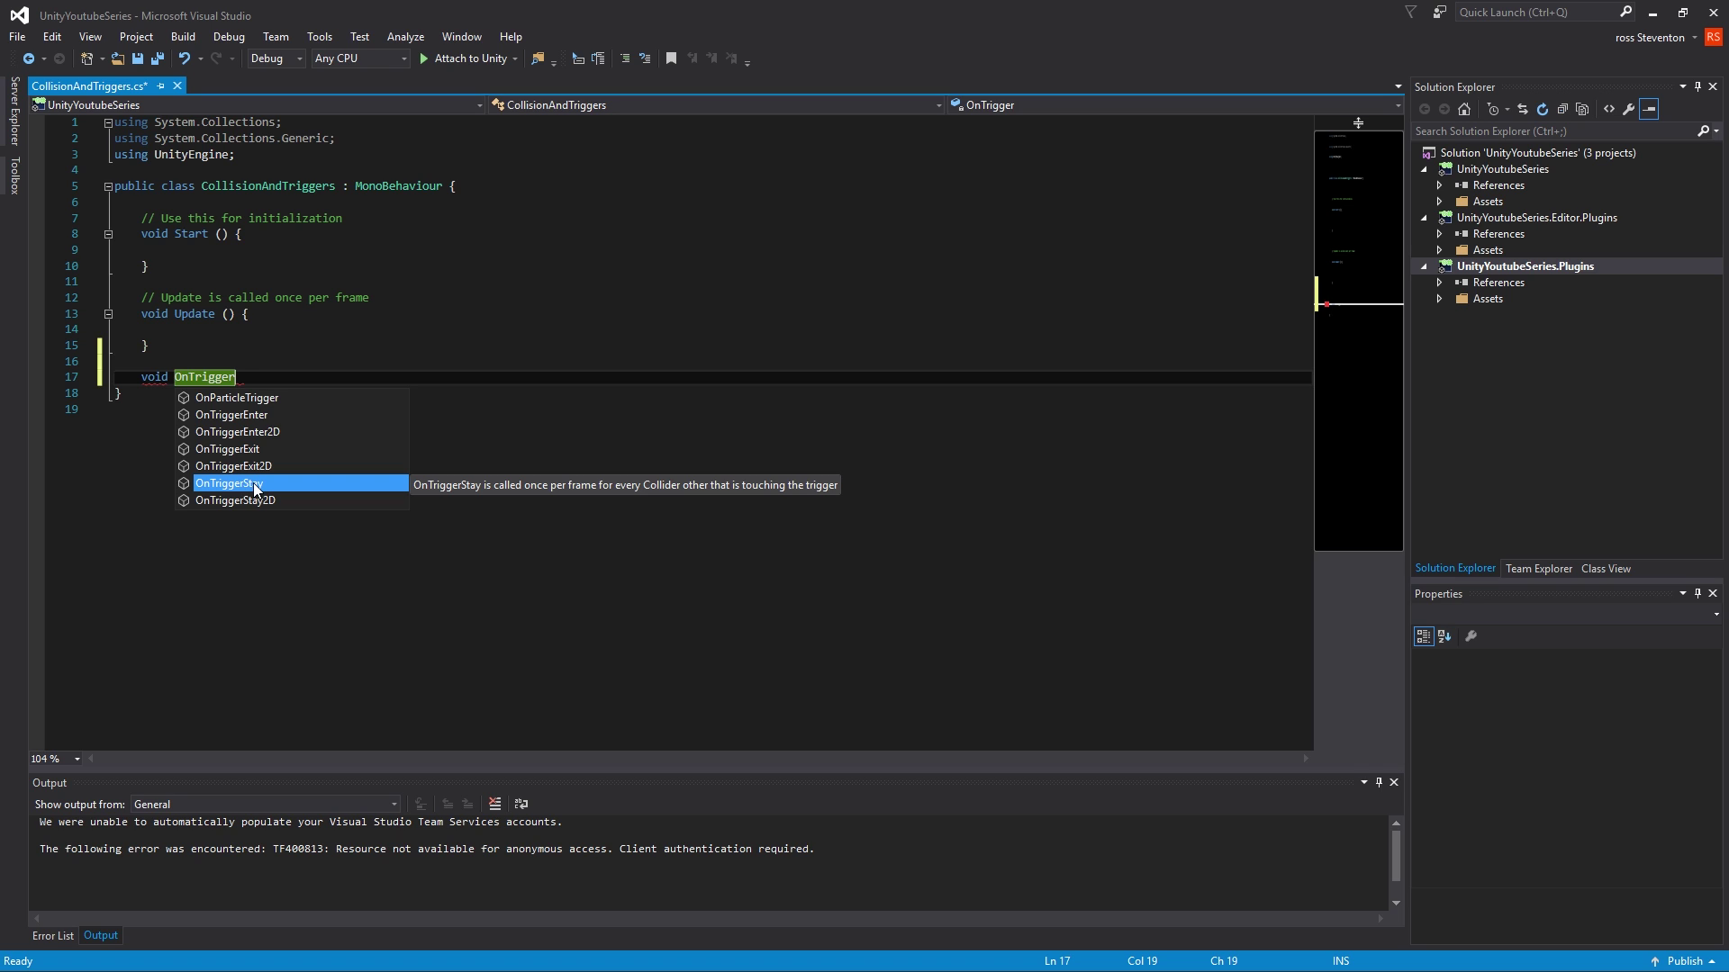
- Insert the OnTriggerEnter(Collider other) method, add Debug.Log(other.name); to its body, and save the script
double_click(261, 422)
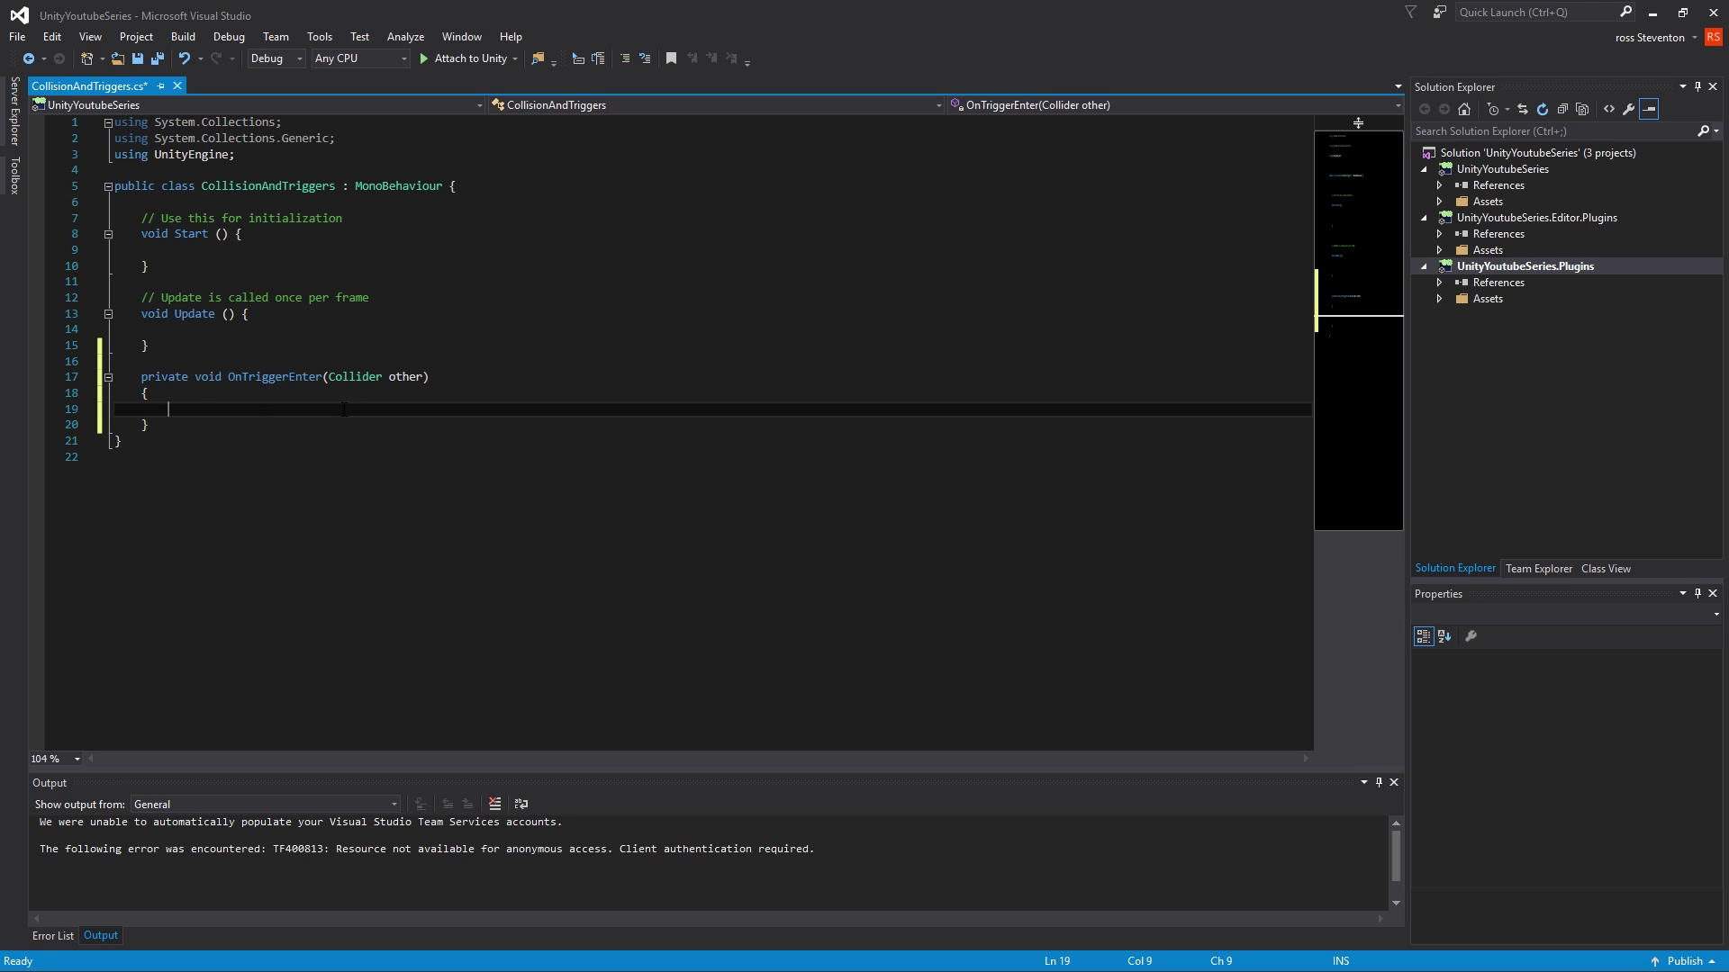
type("Debug.Log")
type("(")
type("other.name")
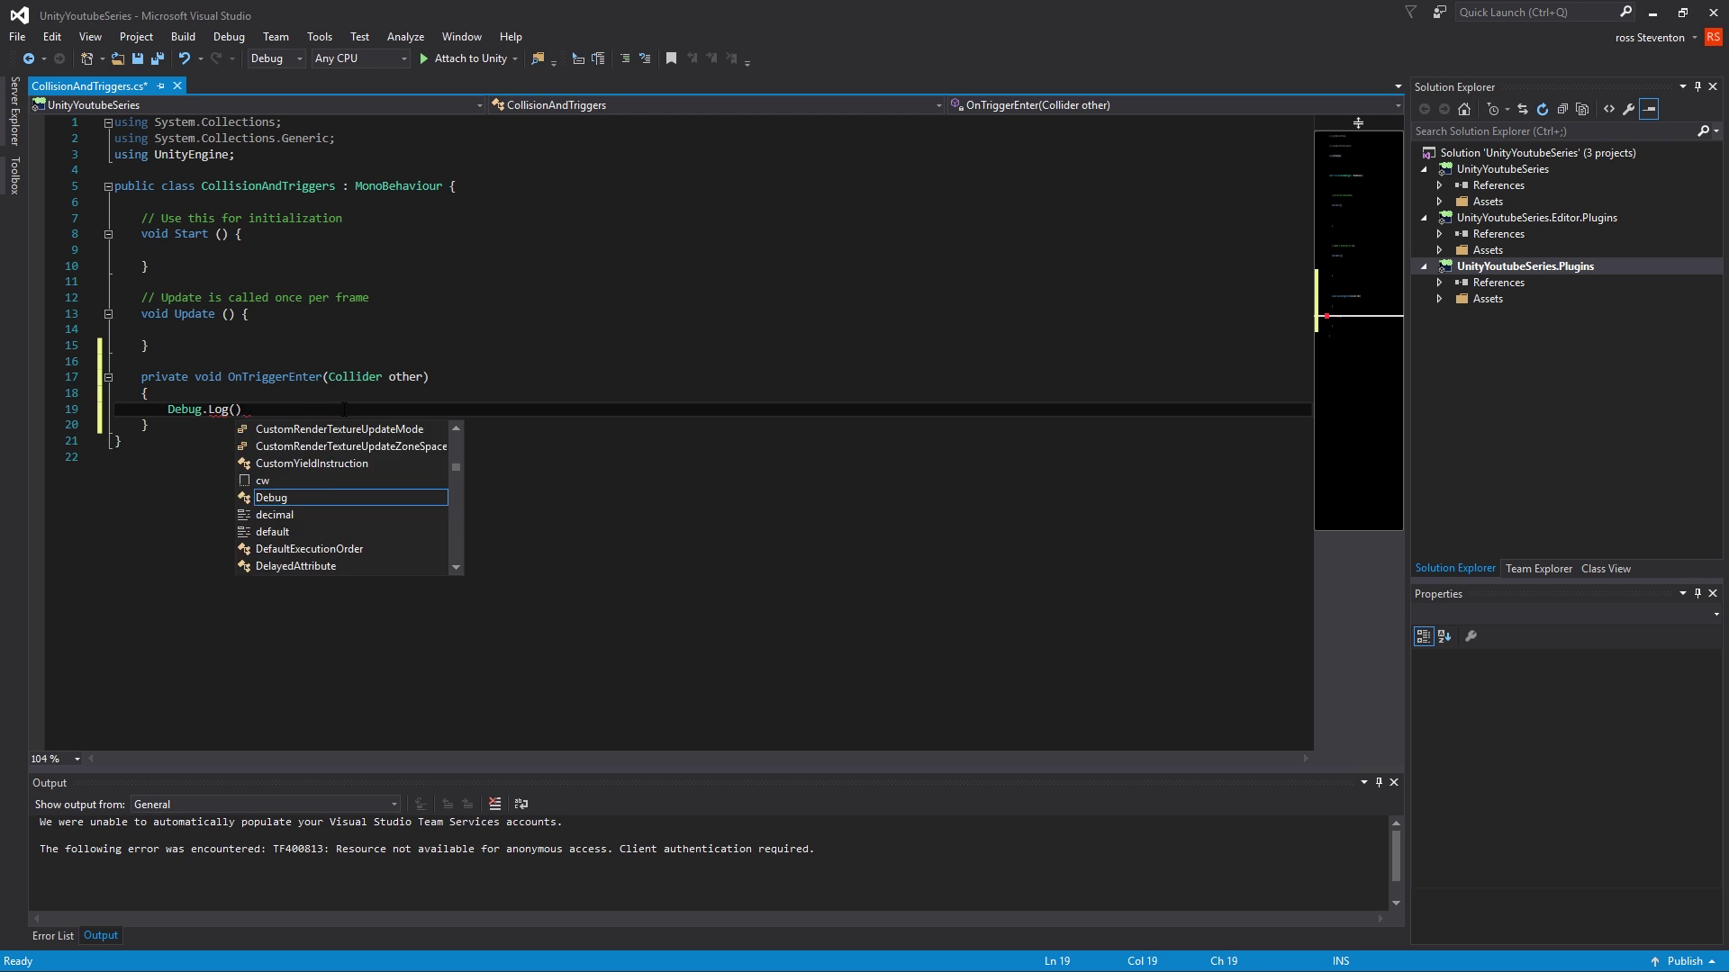
key("Escape")
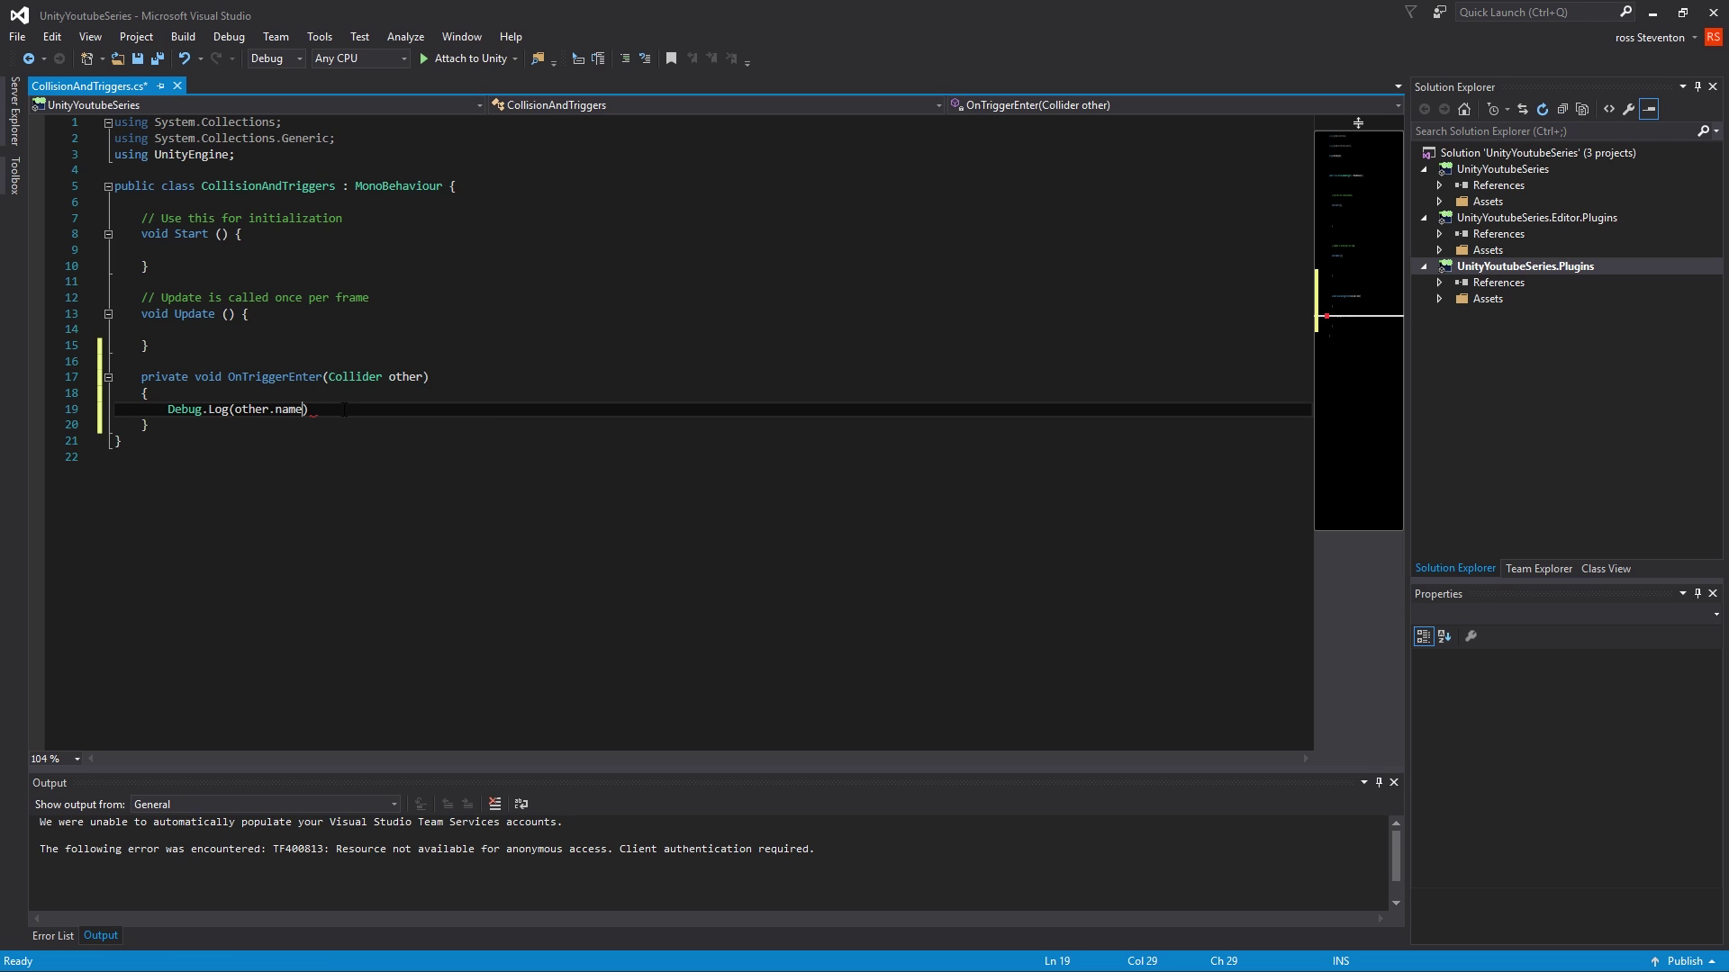
type(";")
key("ctrl+s")
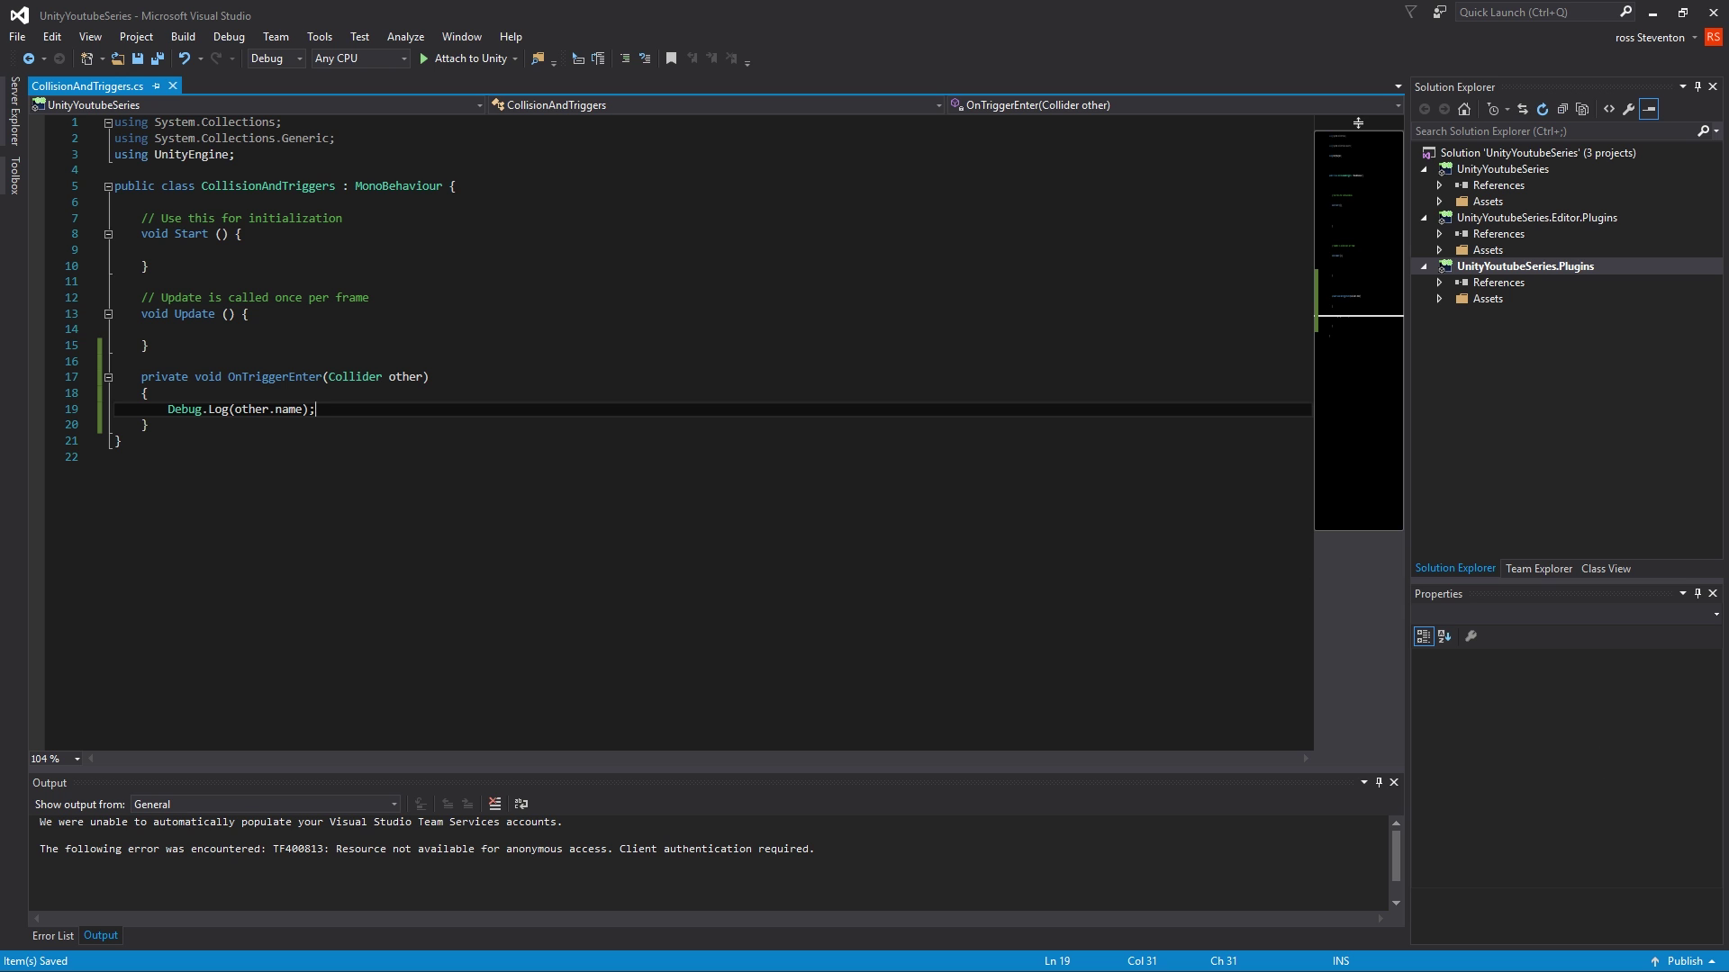
- Switch to Unity, test the scene by walking the player through the trigger zone, and stop play mode
key("alt+Tab")
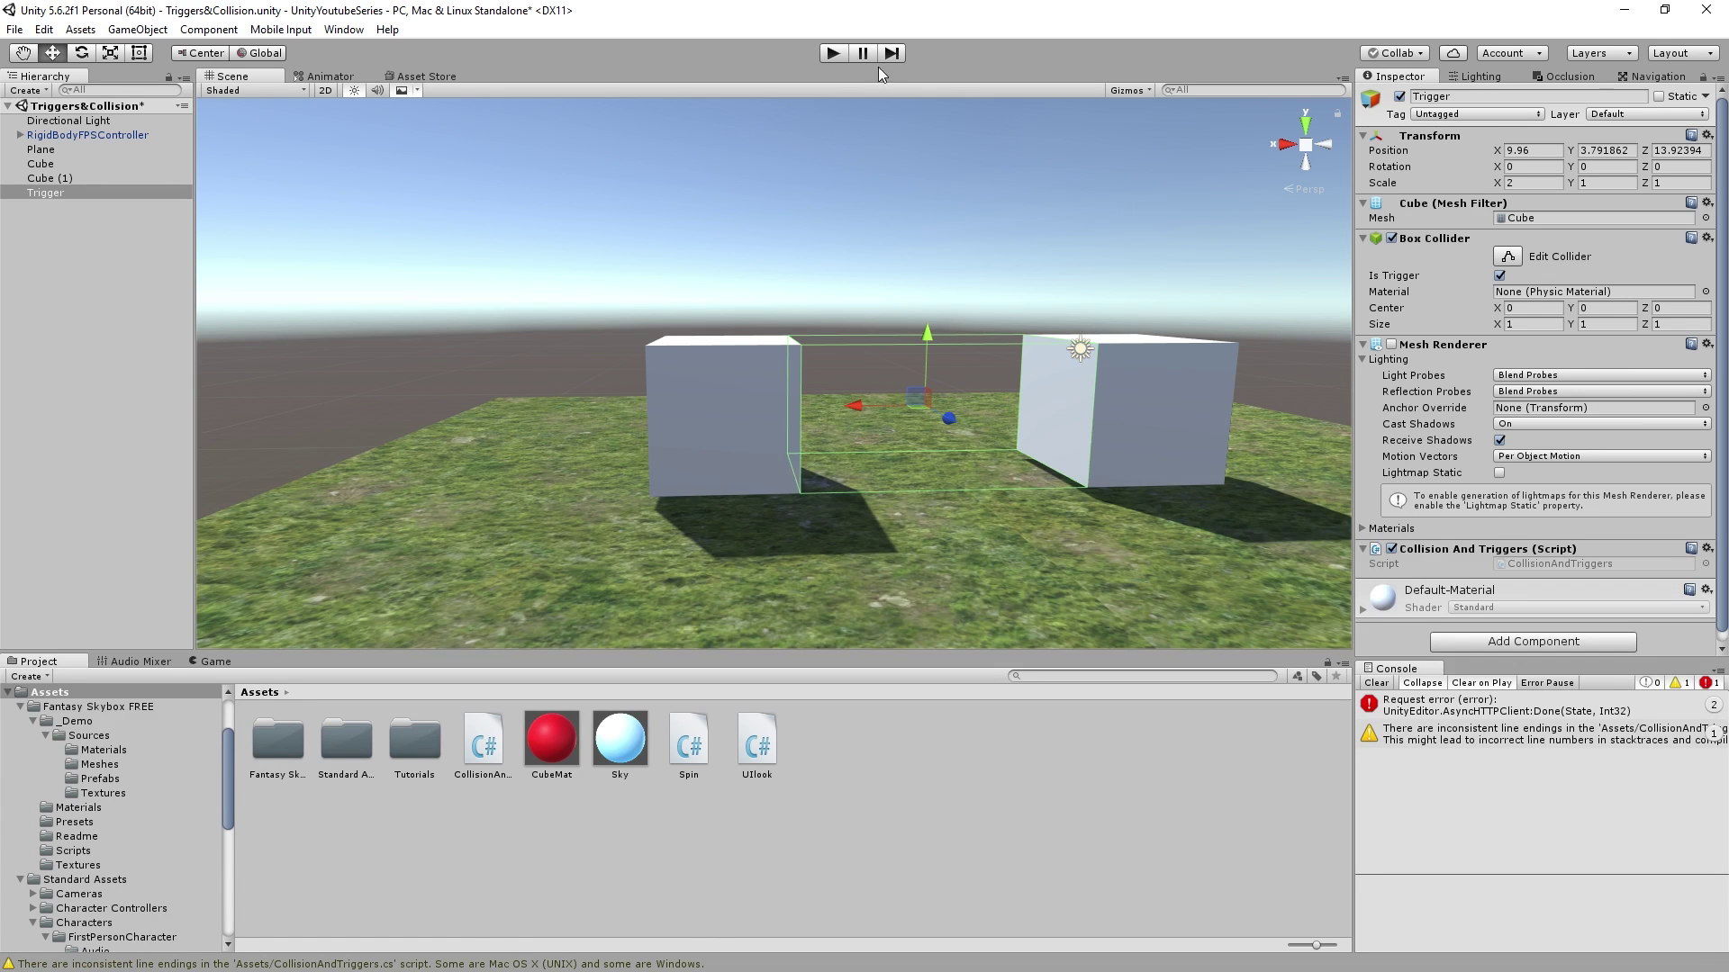
left_click(833, 54)
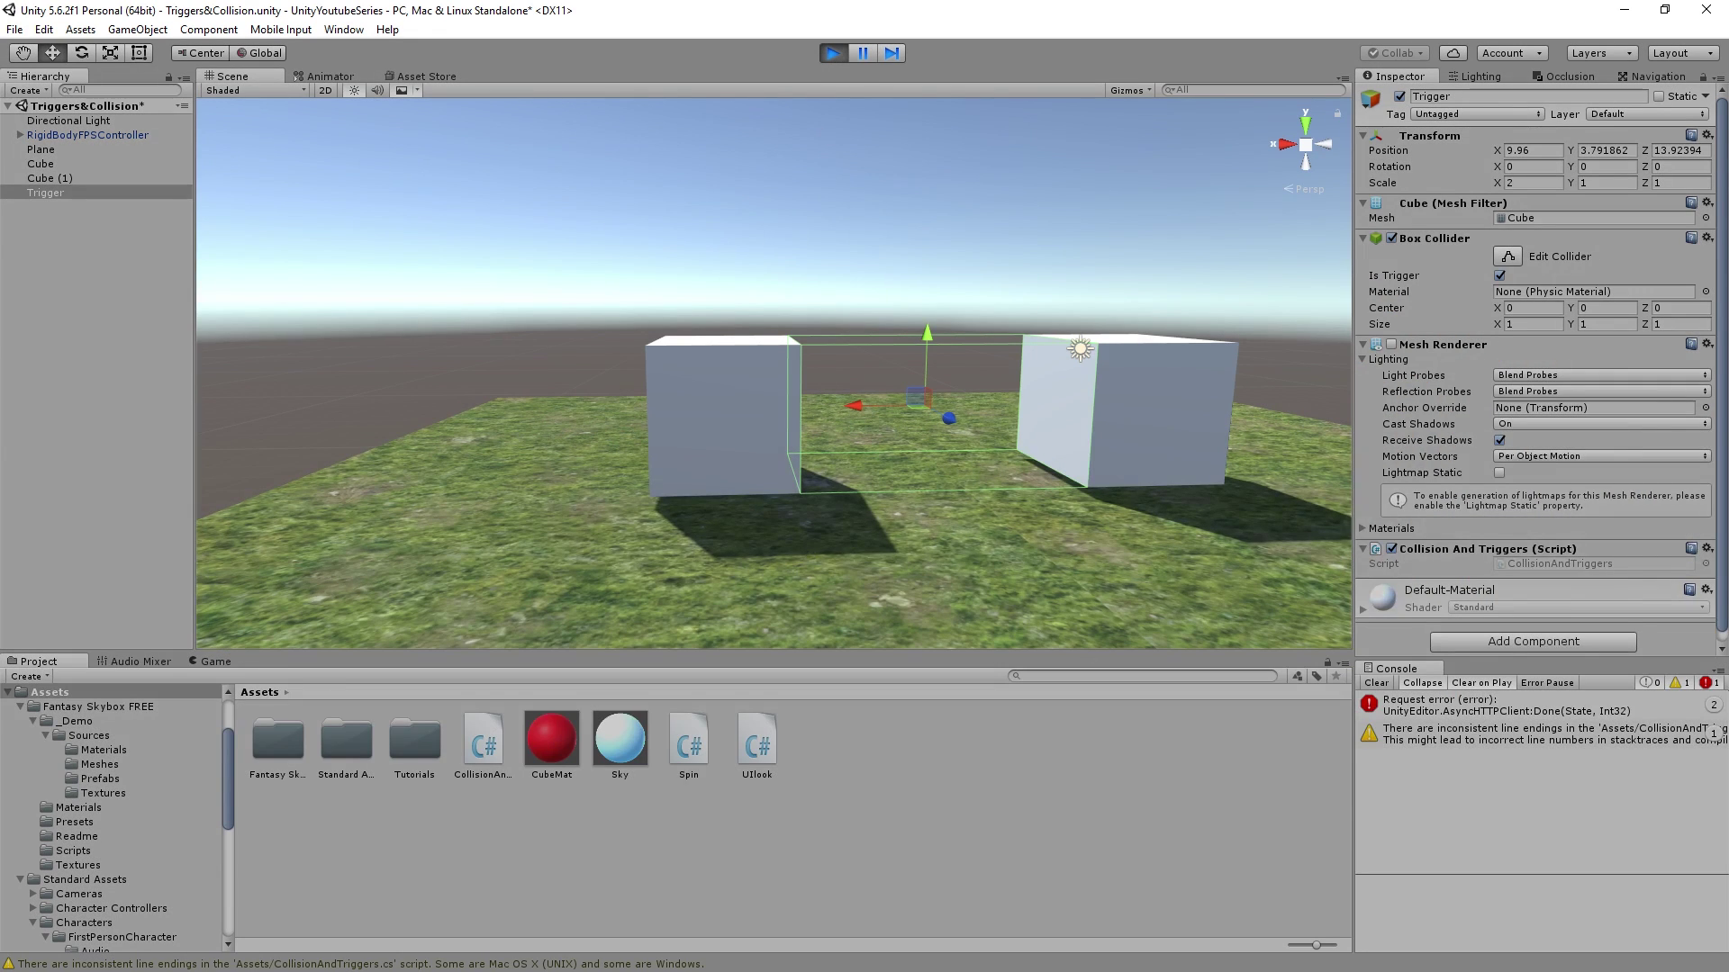
key("w")
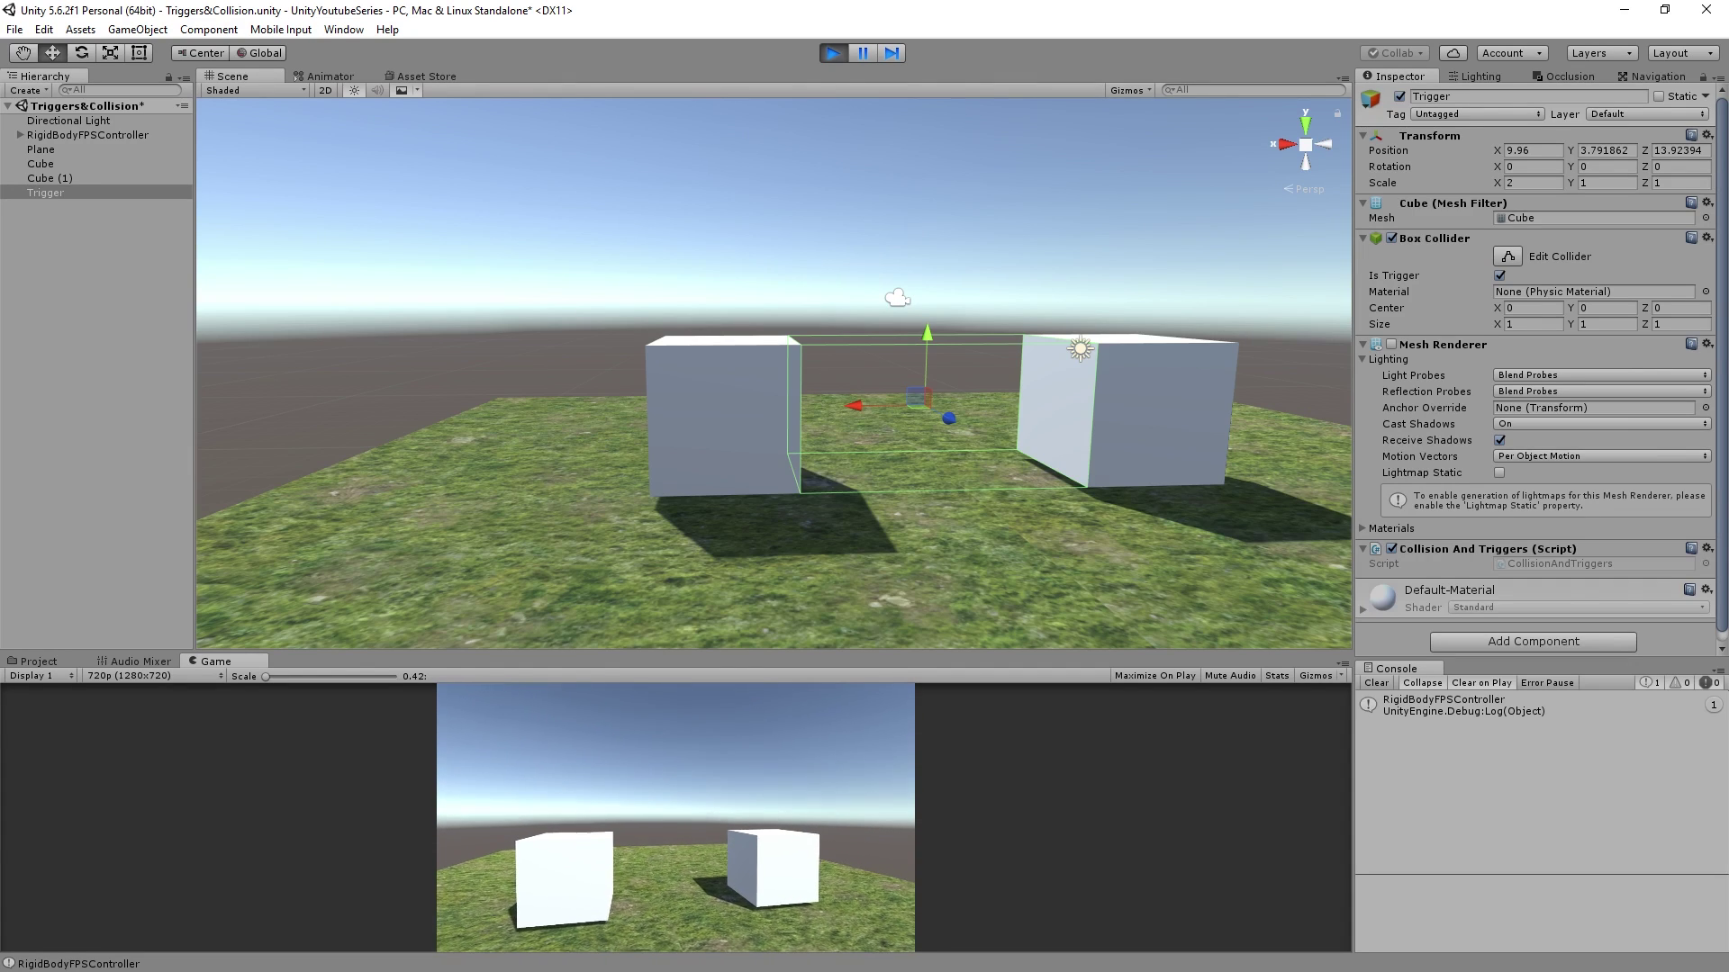
left_click(834, 54)
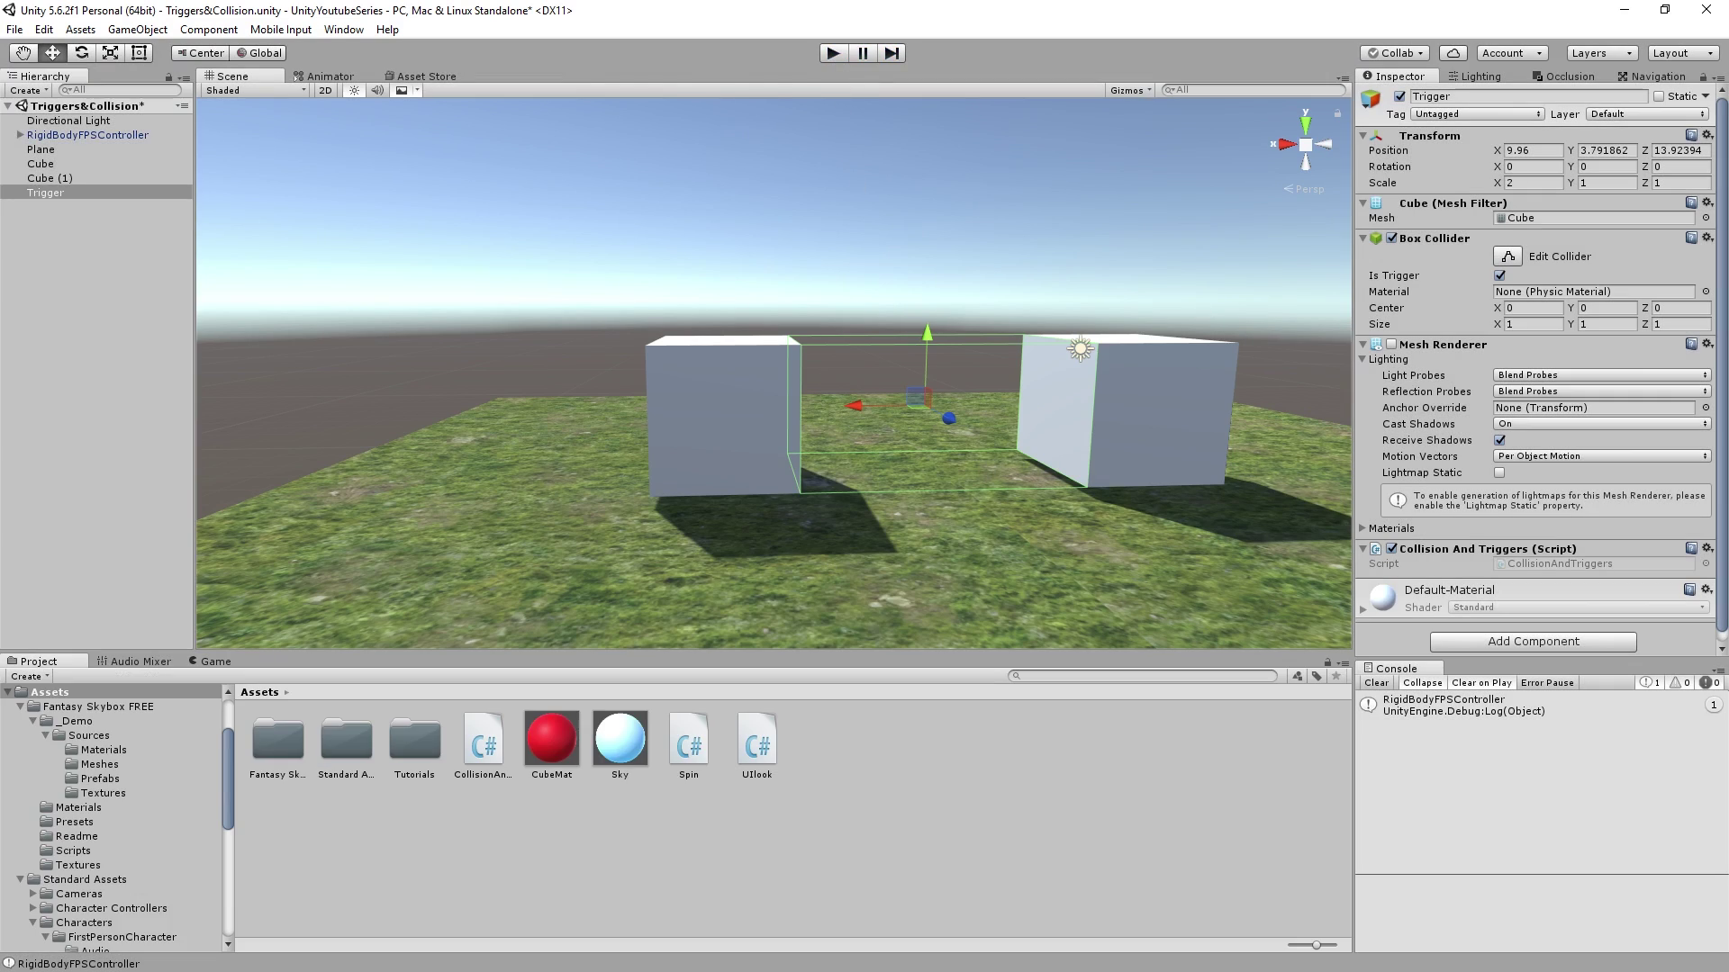
- Return to Visual Studio and paste two copies of the OnTriggerEnter method below the original
key("alt+Tab")
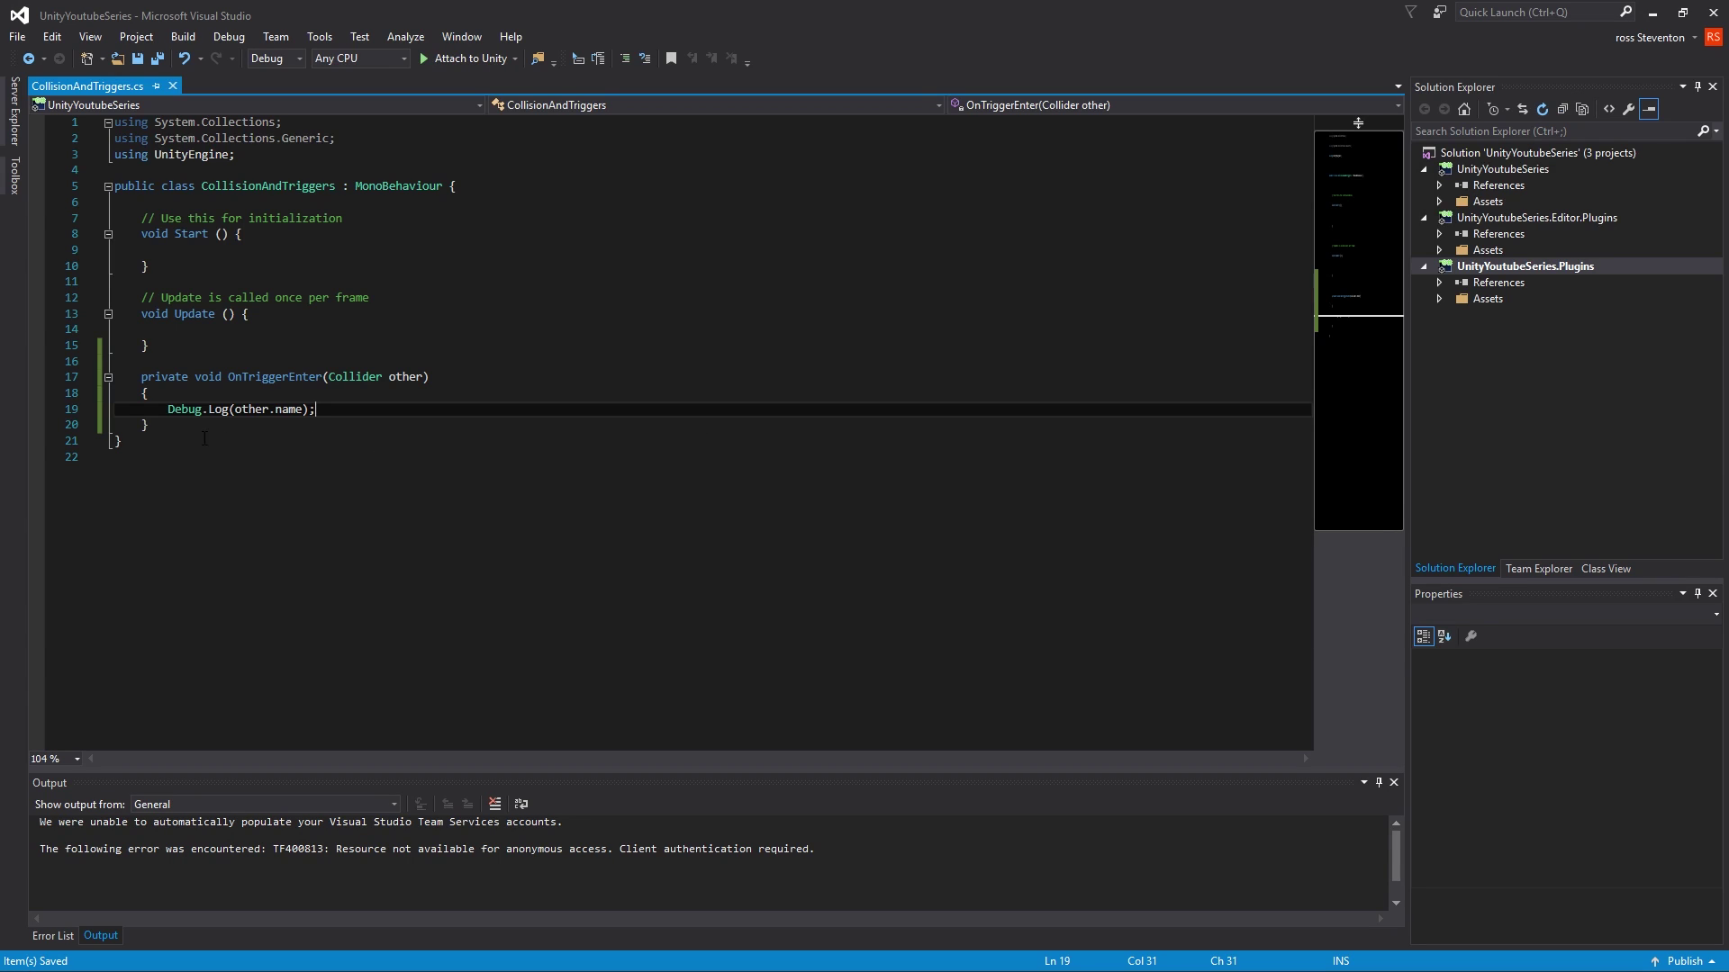
left_click_drag(180, 425, 142, 381)
key("ctrl+c")
left_click(187, 409)
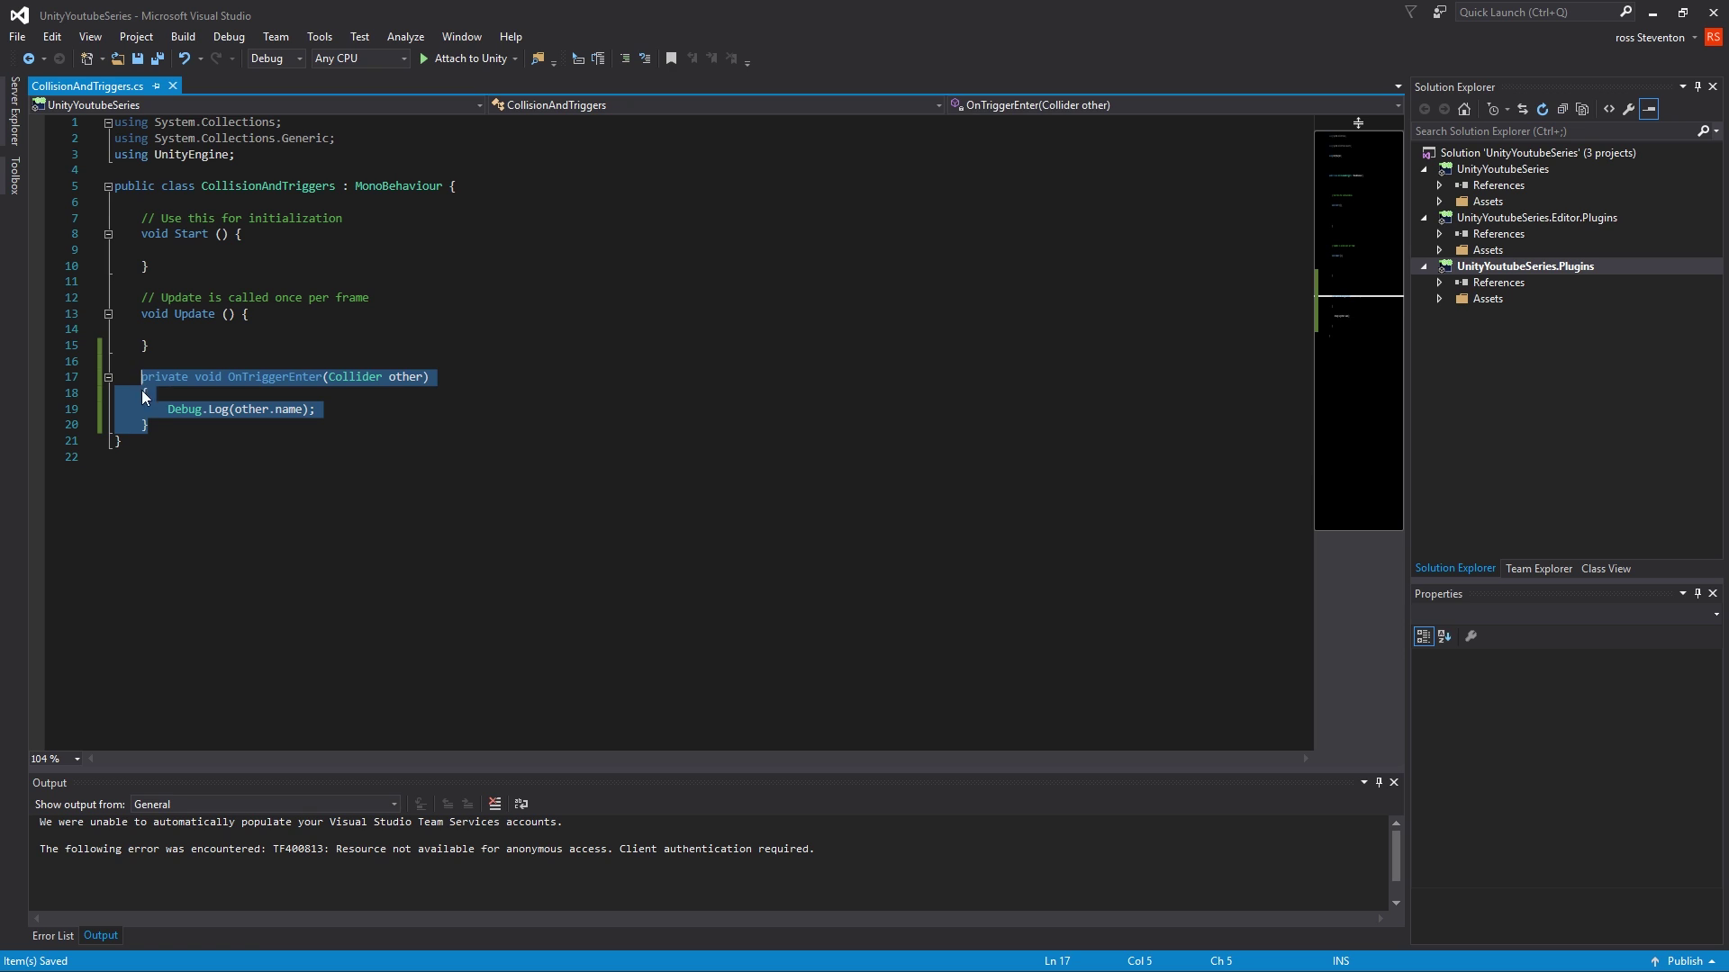
left_click(374, 423)
key("Return")
key("Return")
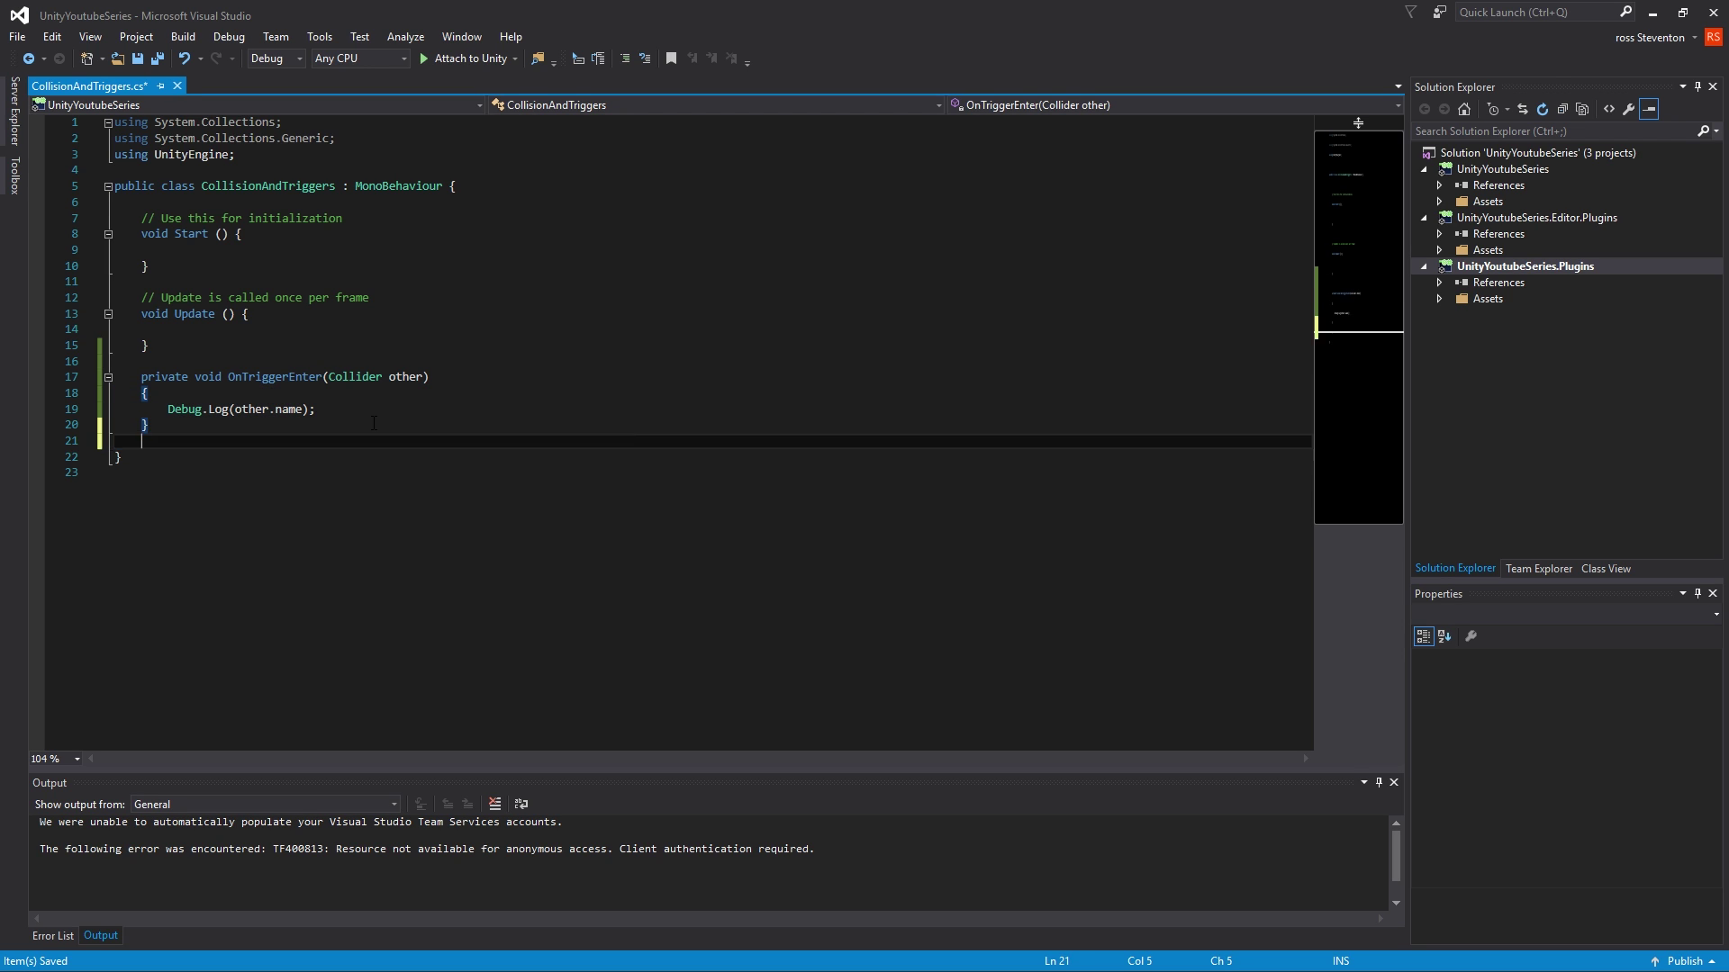
key("ctrl+v")
key("Return")
key("Return")
key("ctrl+v")
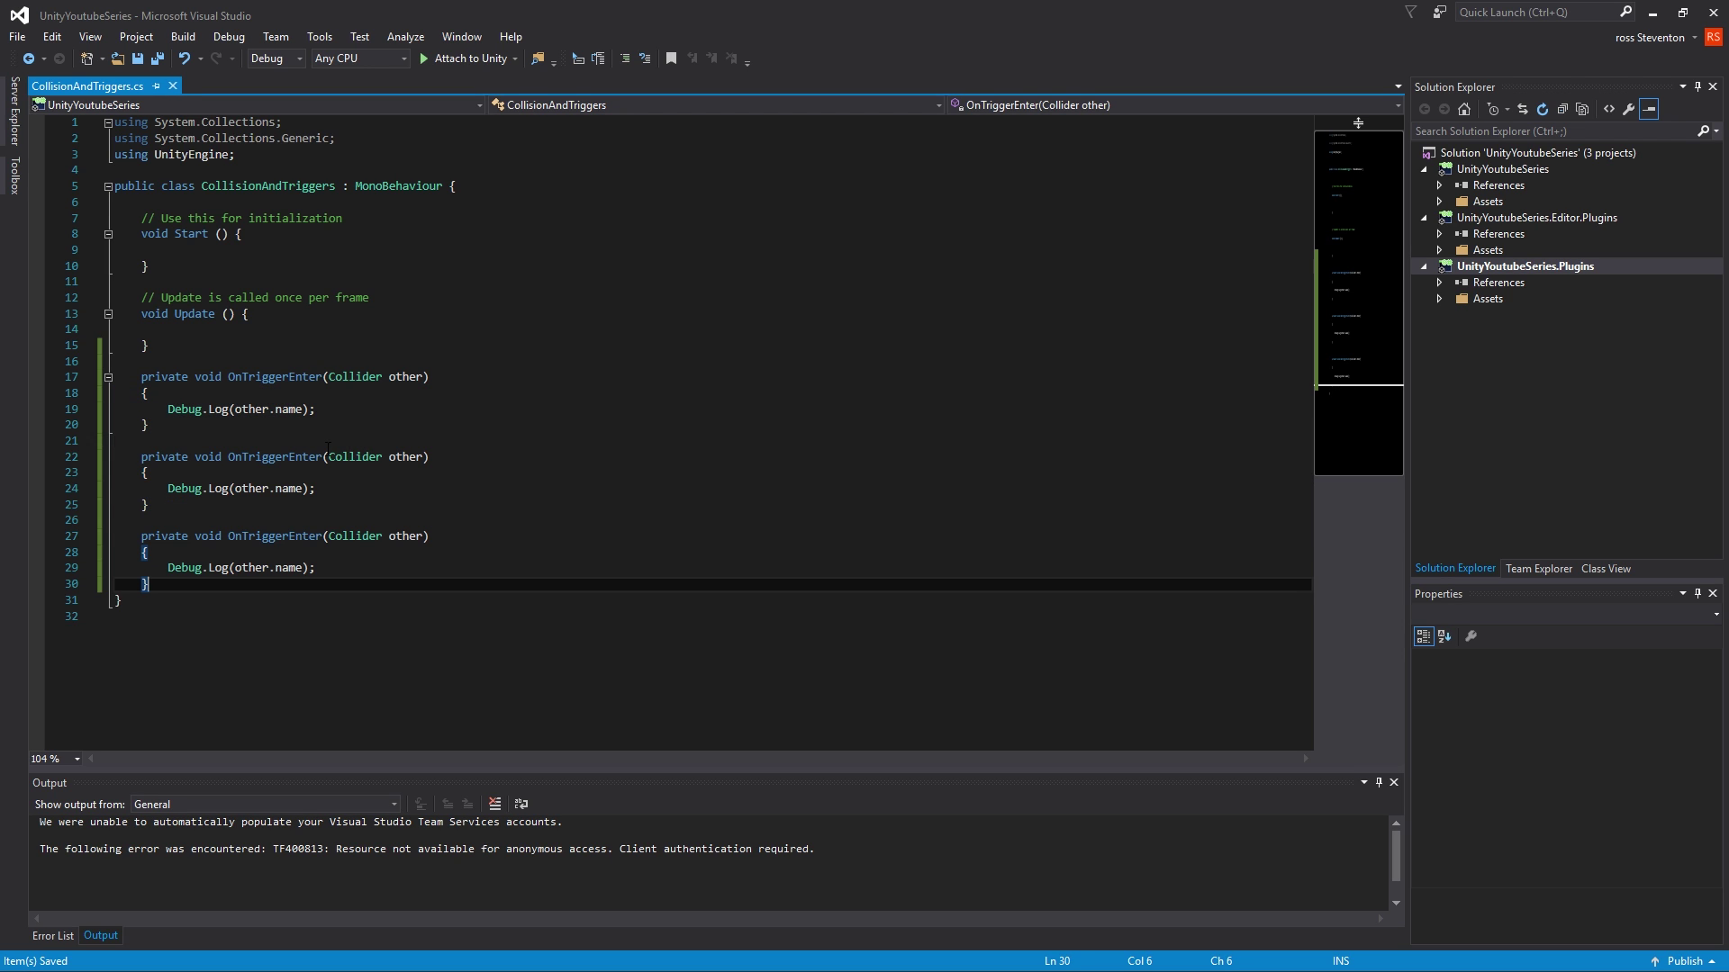
- Rename the second OnTriggerEnter method as OnTriggerExit
left_click(327, 450)
key("BackSpace")
key("BackSpace")
key("BackSpace")
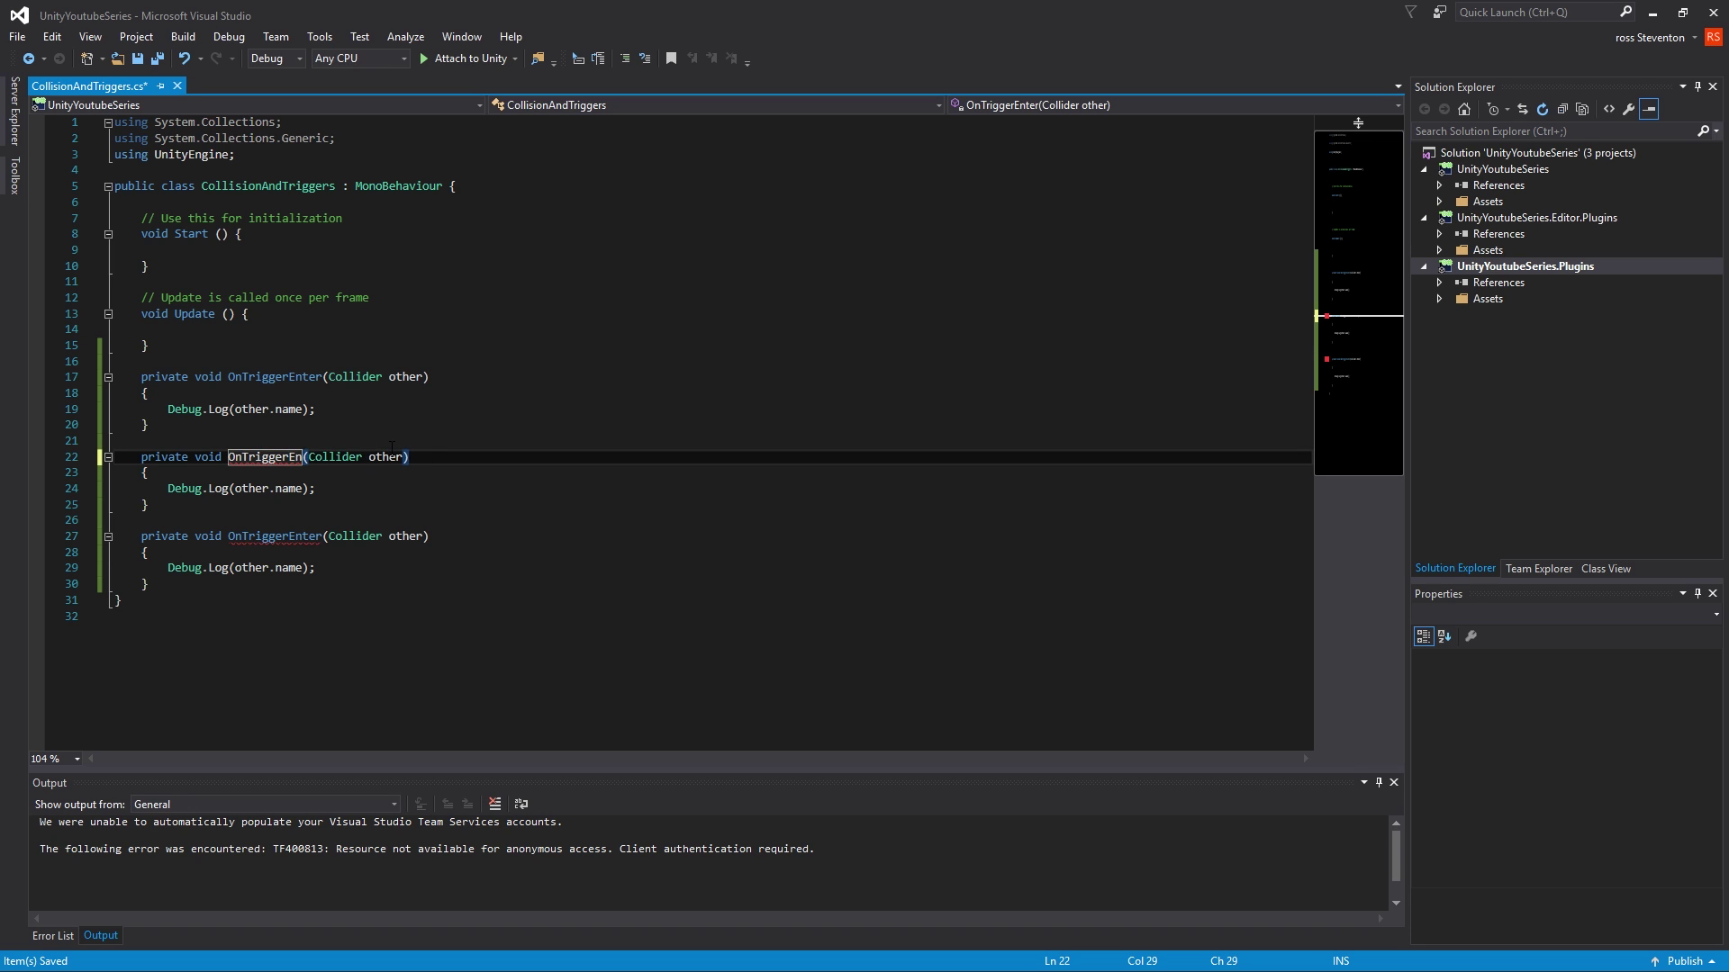
key("BackSpace")
type("xit")
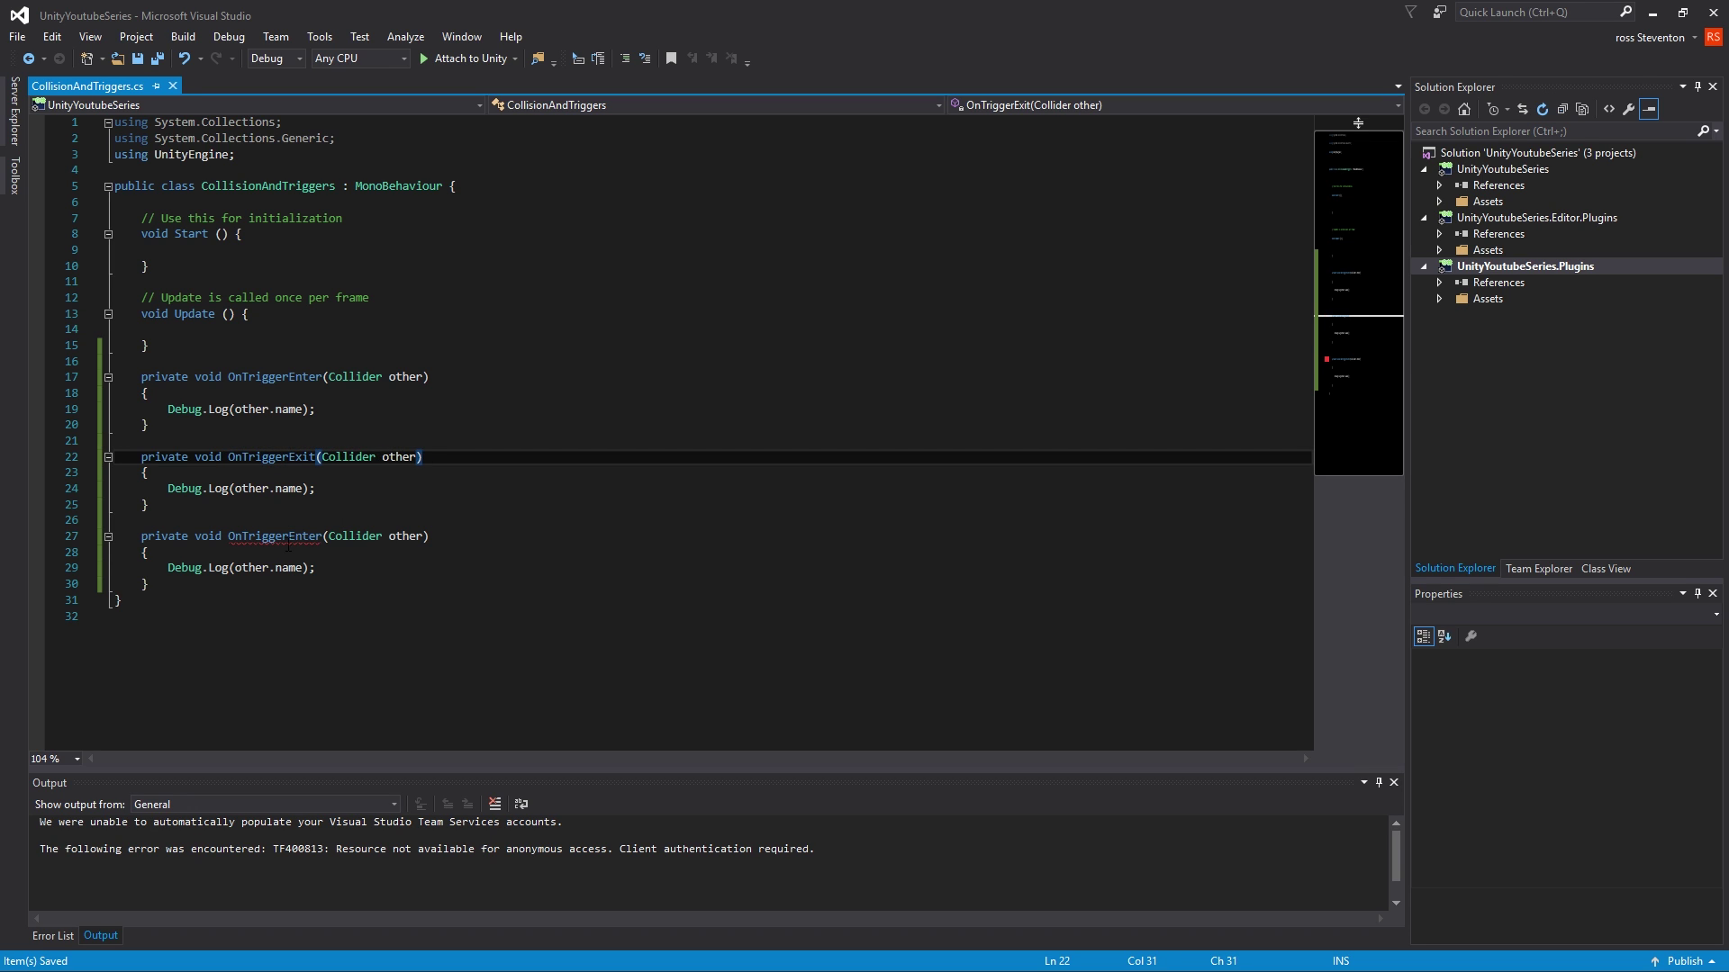
- Rename the third trigger method as OnTriggerStay
left_click(323, 536)
key("BackSpace")
key("BackSpace")
key("BackSpace")
key("BackSpace")
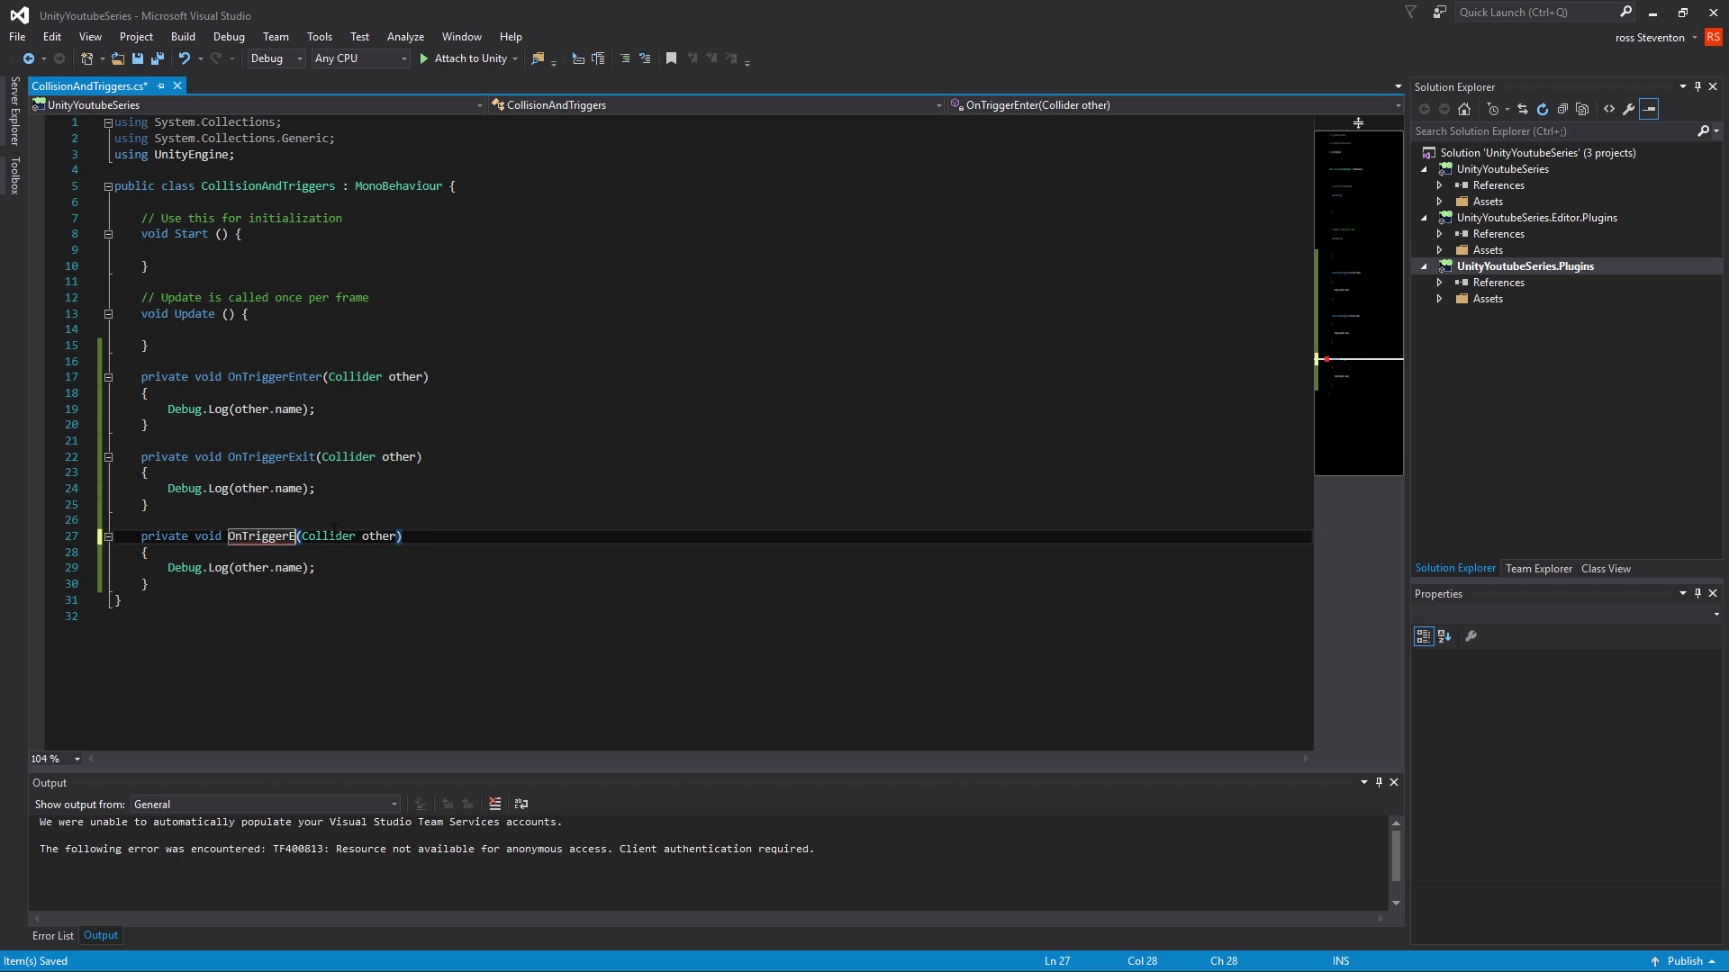
key("BackSpace")
type("Stay")
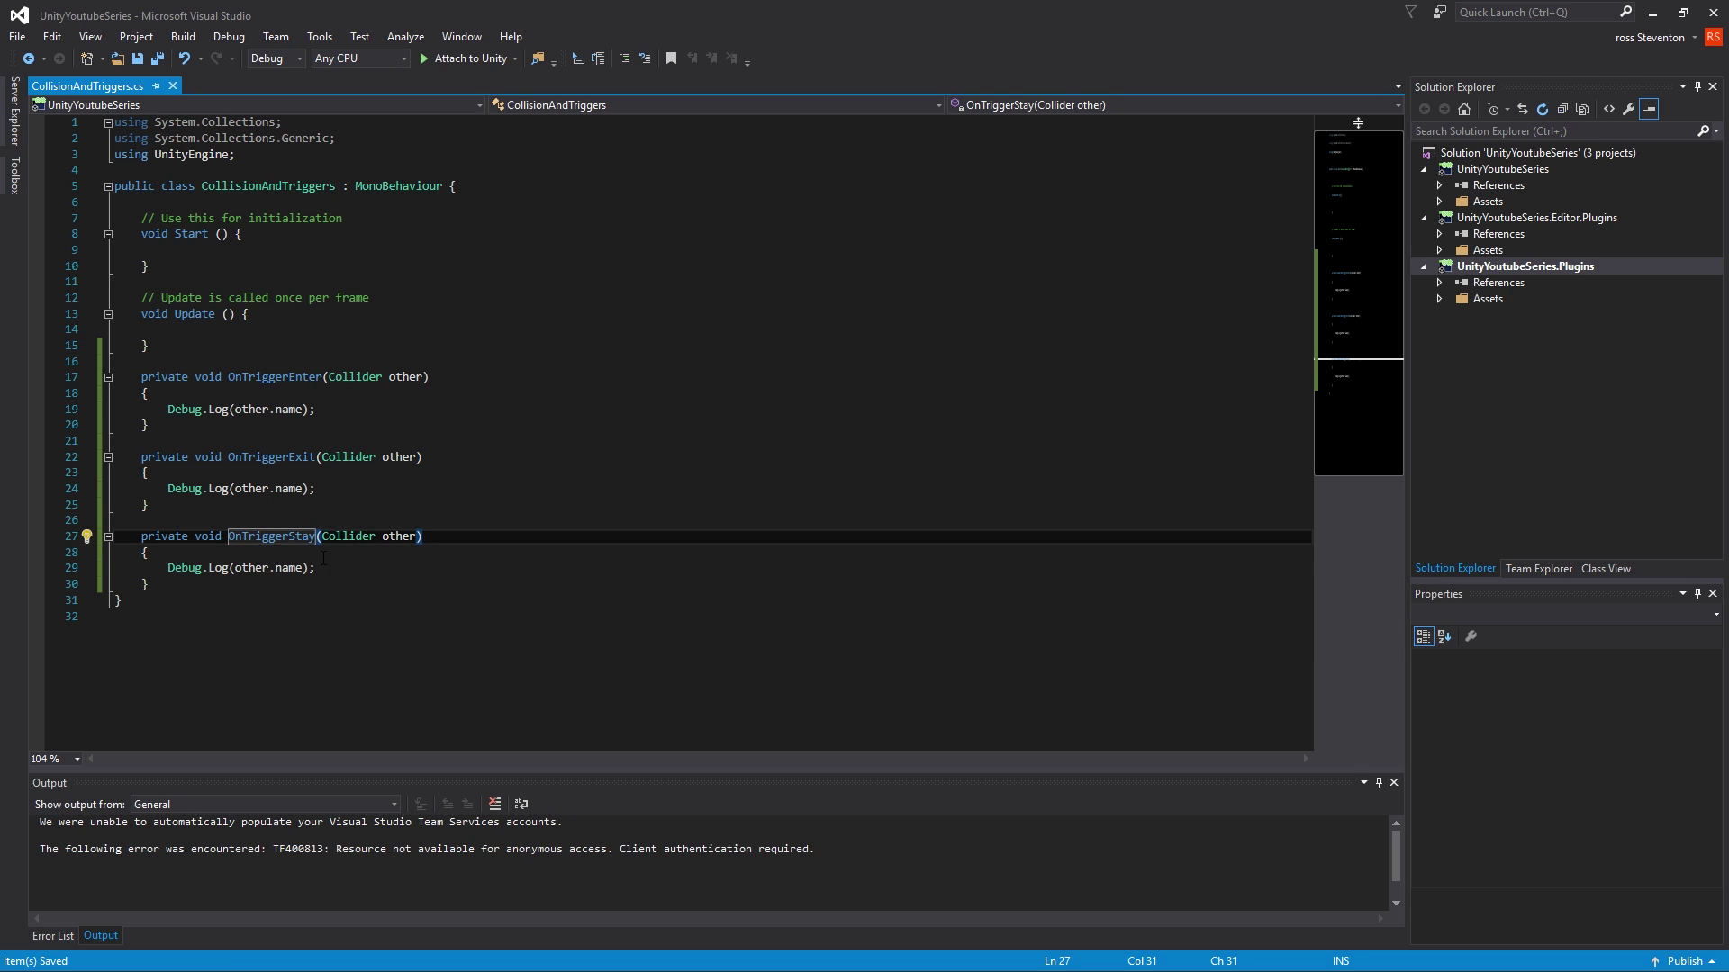
- Append + " is Staying" to other.name in OnTriggerStay's log statement and save the script
left_click(303, 567)
type("+ \"")
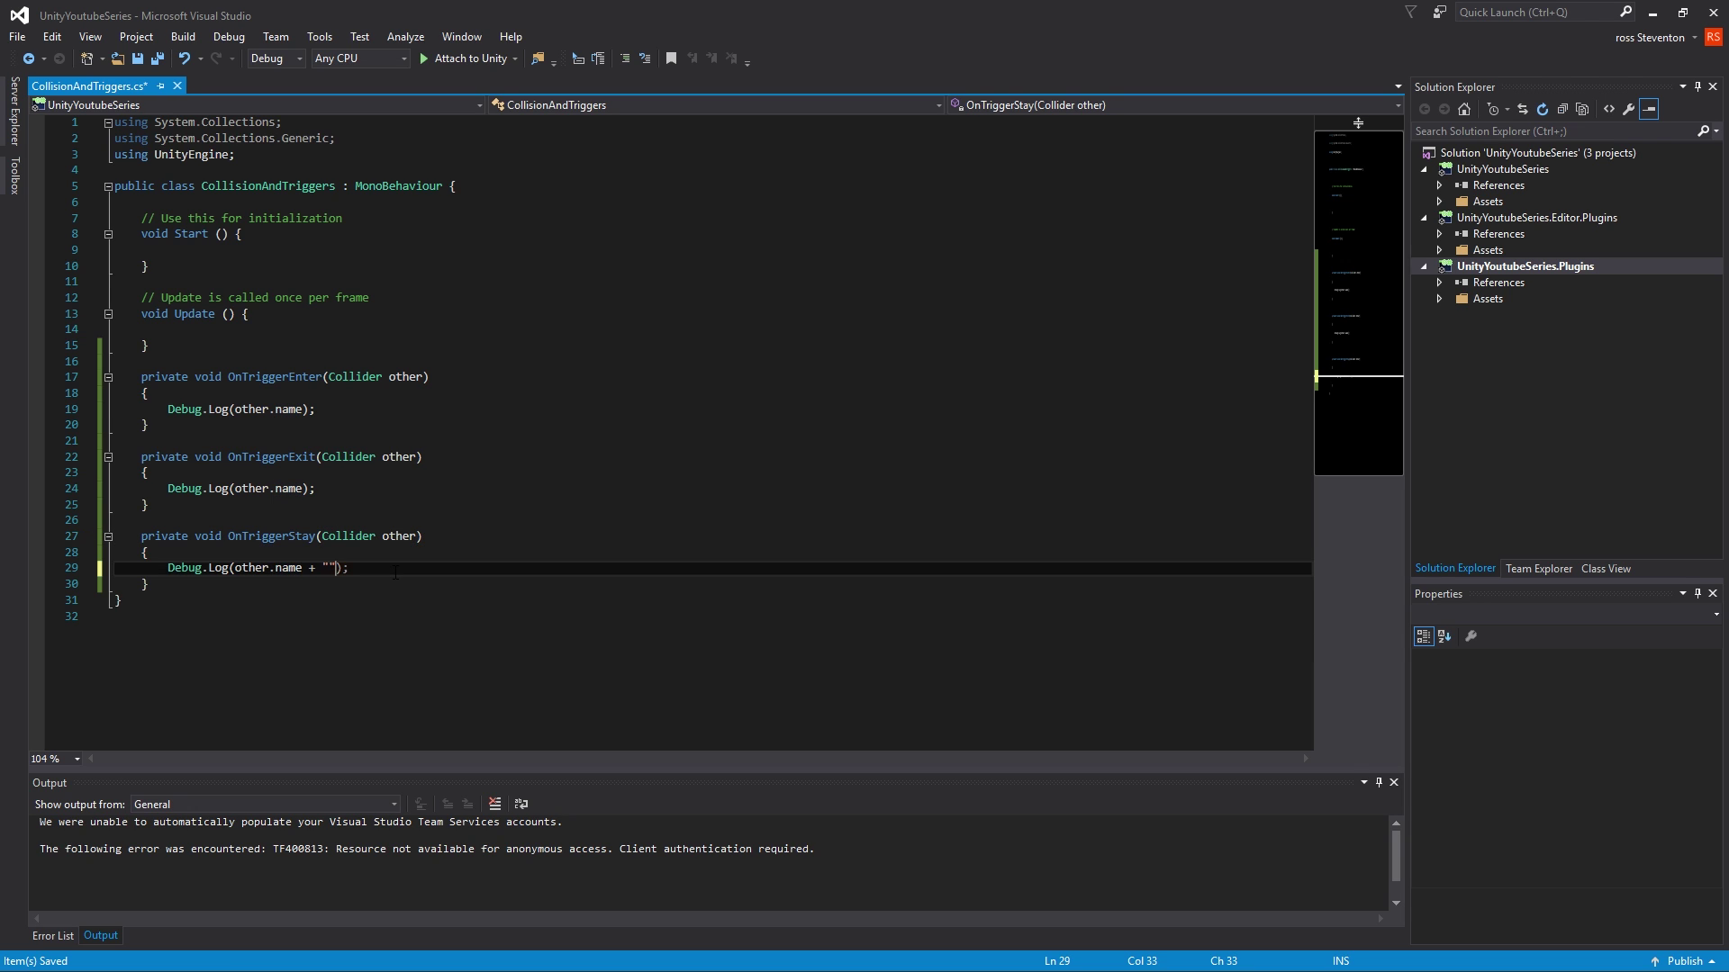
type("\"")
key("Left")
type("is Stay")
type("ing")
key("ctrl+s")
left_click_drag(334, 567, 315, 567)
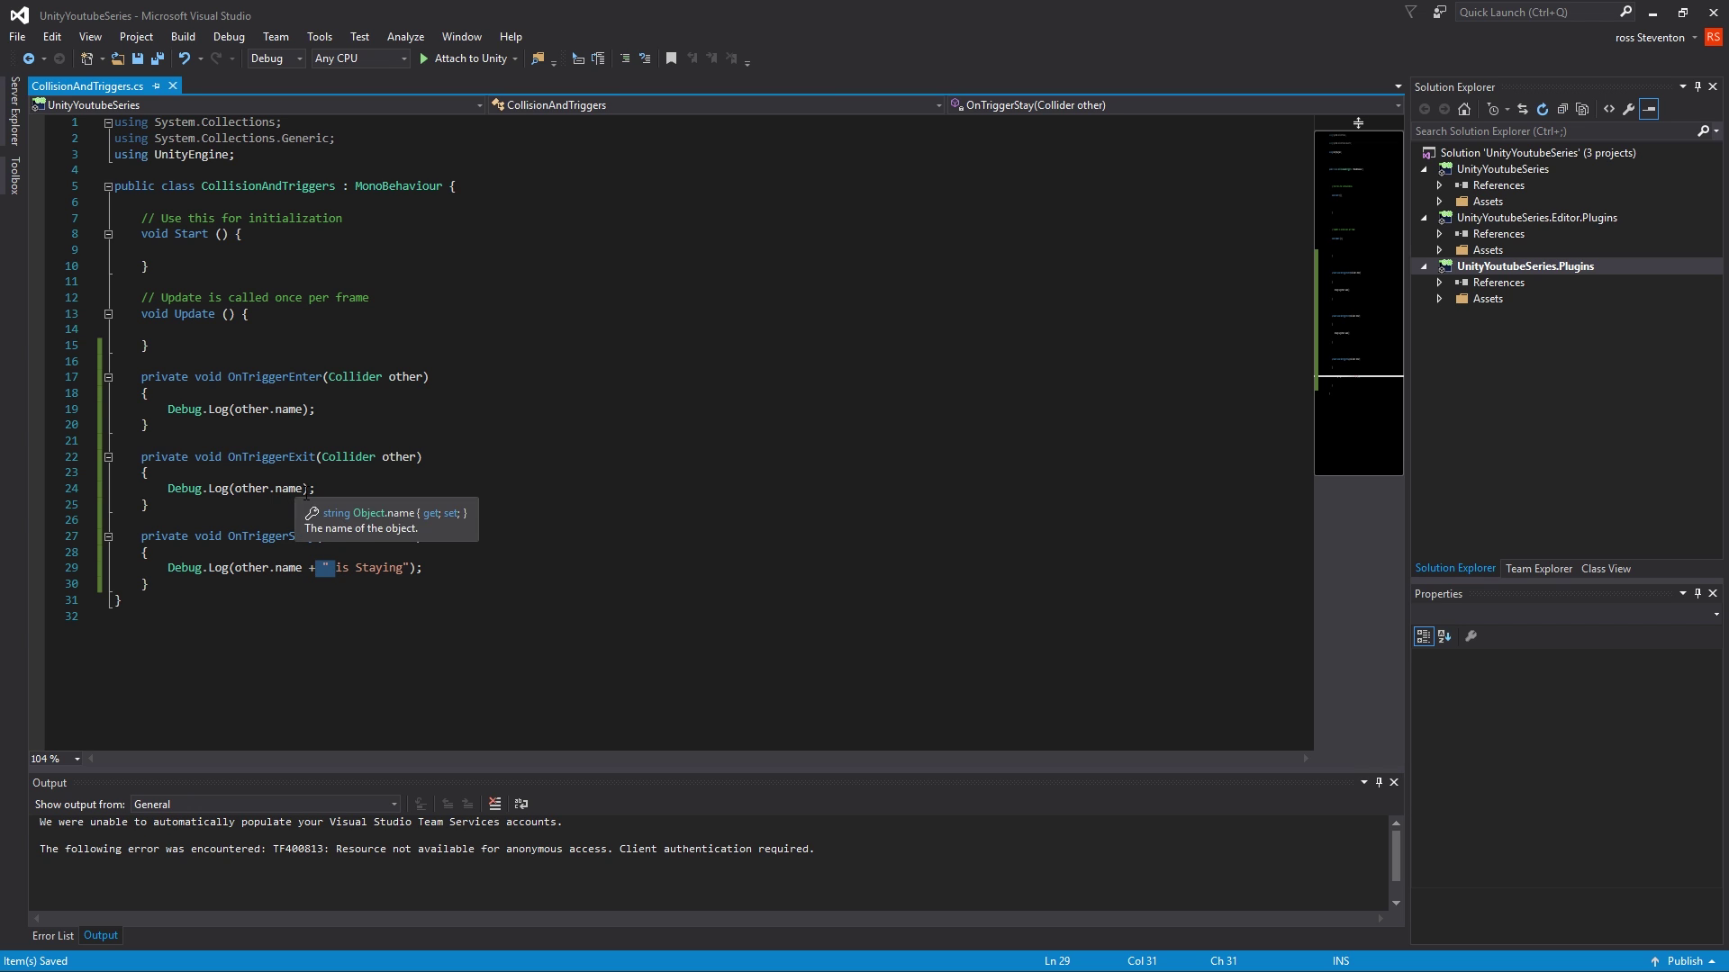
- Append + " Has Exited!" to other.name in OnTriggerExit's log statement and save the script
left_click(304, 489)
type("+ \"")
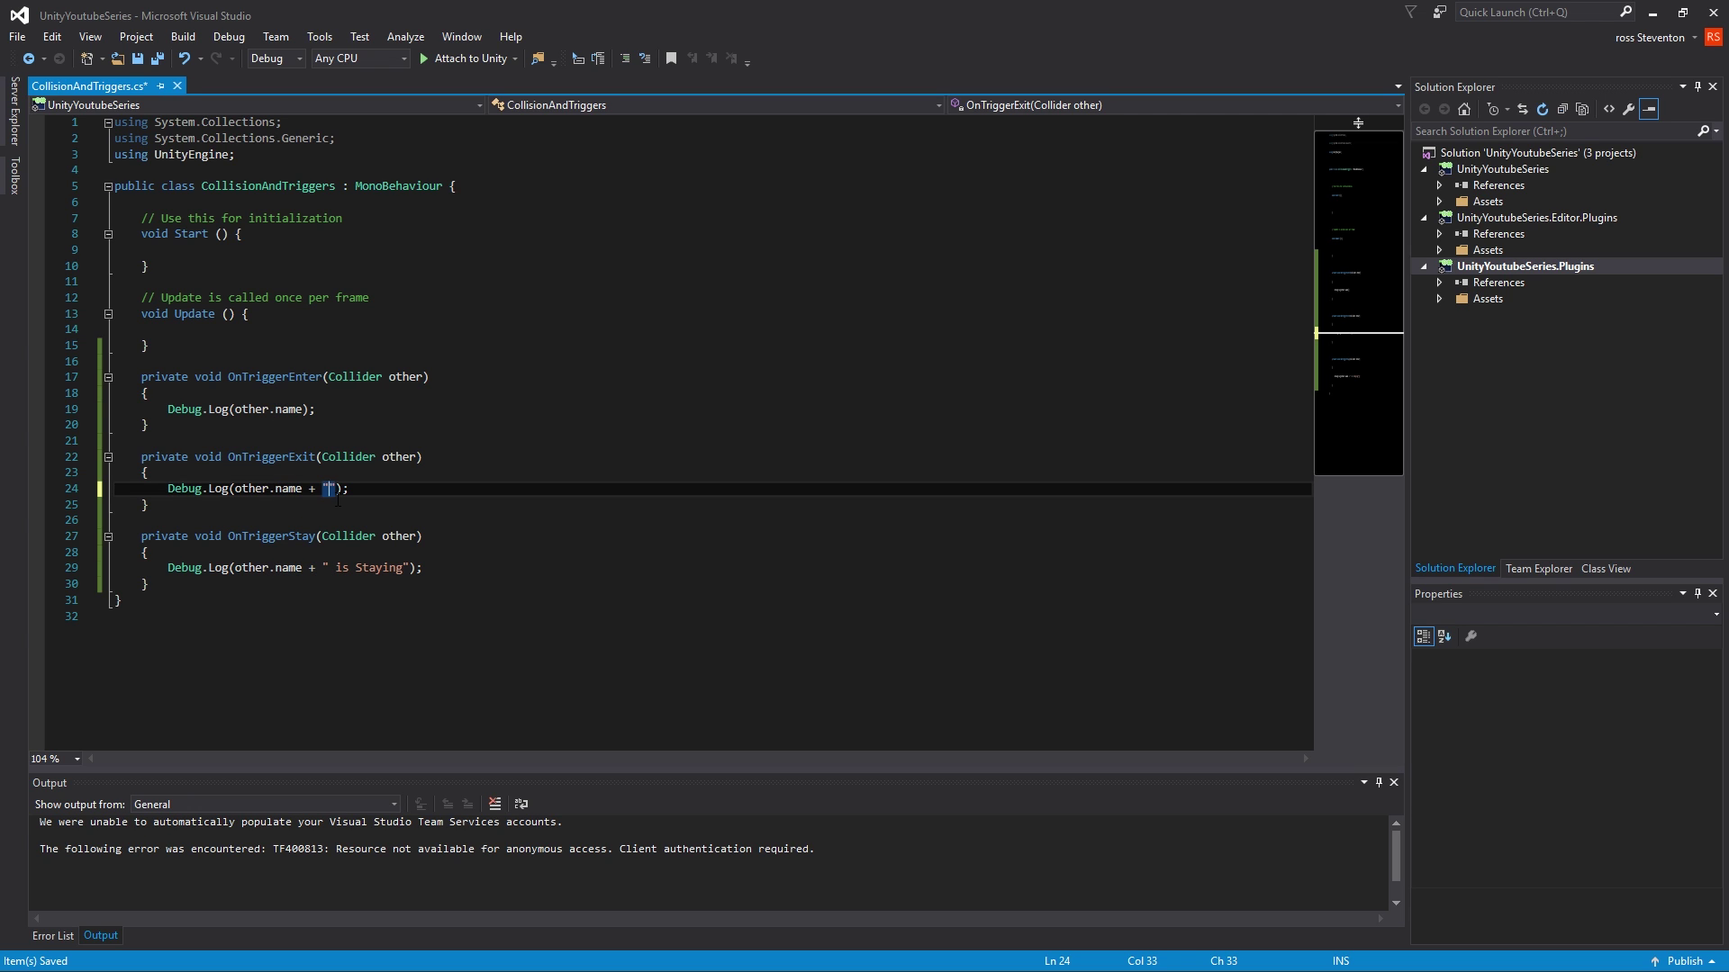
type("has")
key("BackSpace")
key("BackSpace")
key("BackSpace")
type("Has Exited!")
key("ctrl+s")
- Append + " Has Entered!" to other.name in OnTriggerEnter's log statement and save the script
left_click_drag(416, 488, 309, 488)
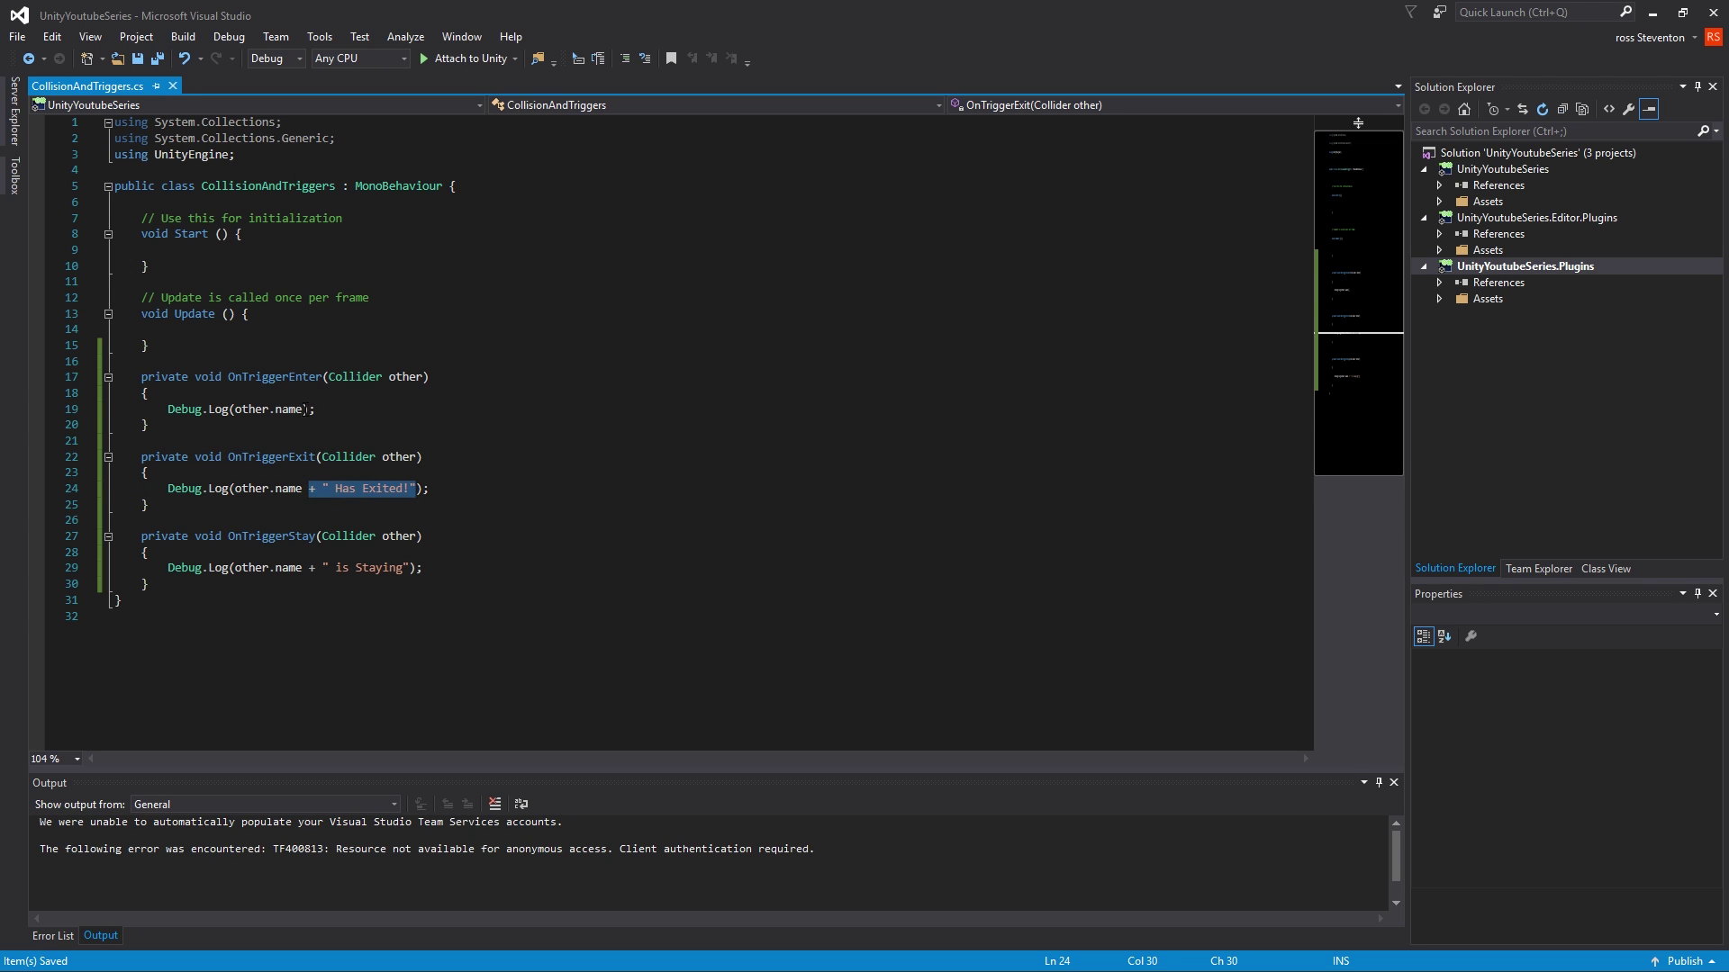
key("ctrl+c")
left_click(305, 409)
key("ctrl+v")
double_click(370, 411)
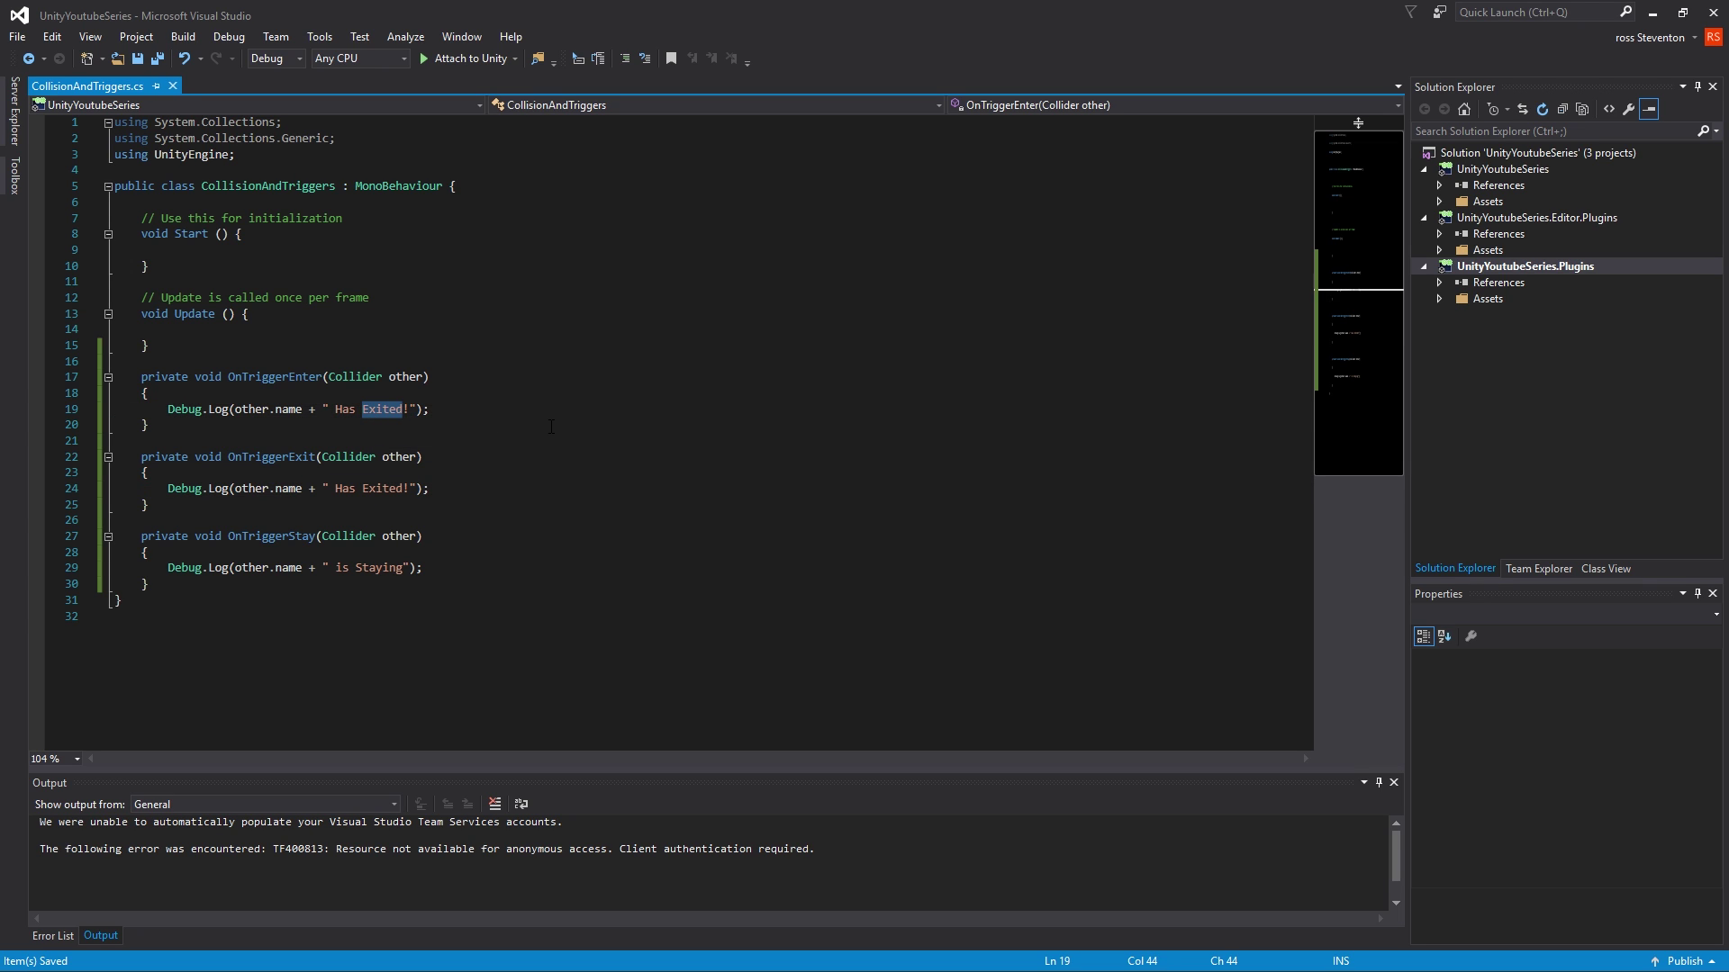
type("Entered")
key("ctrl+s")
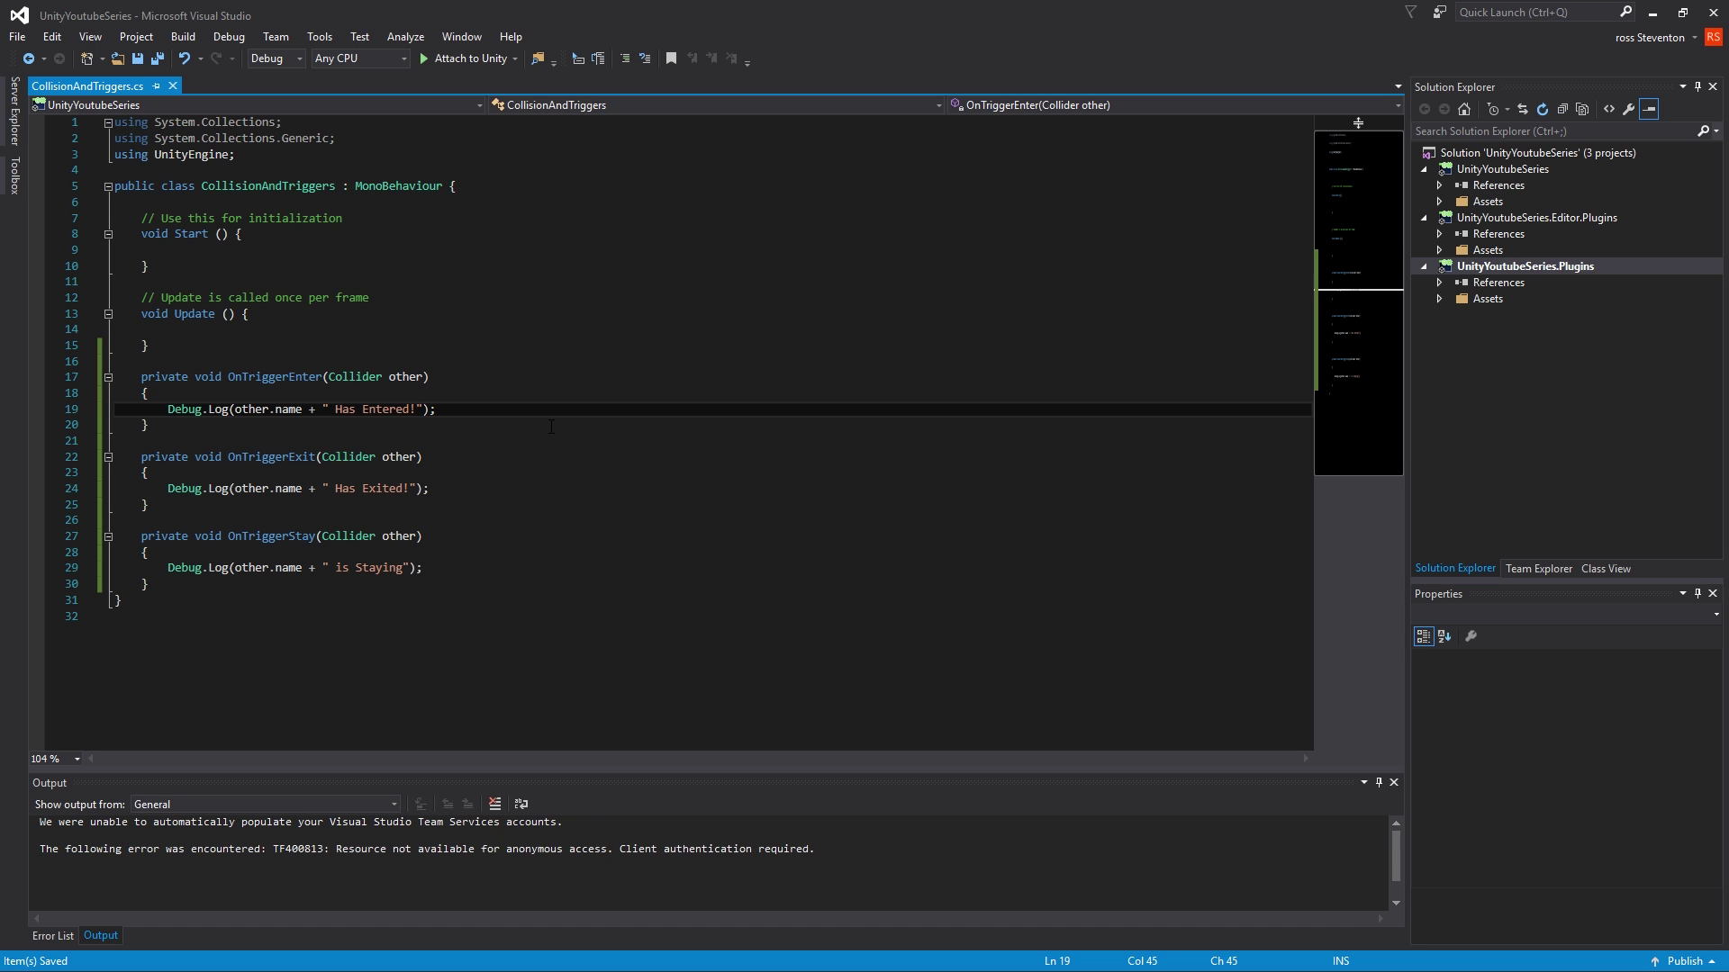
- Switch to Unity and play-test the scene, walking the controller into and out of the trigger zone, and stop playback
key("alt+Tab")
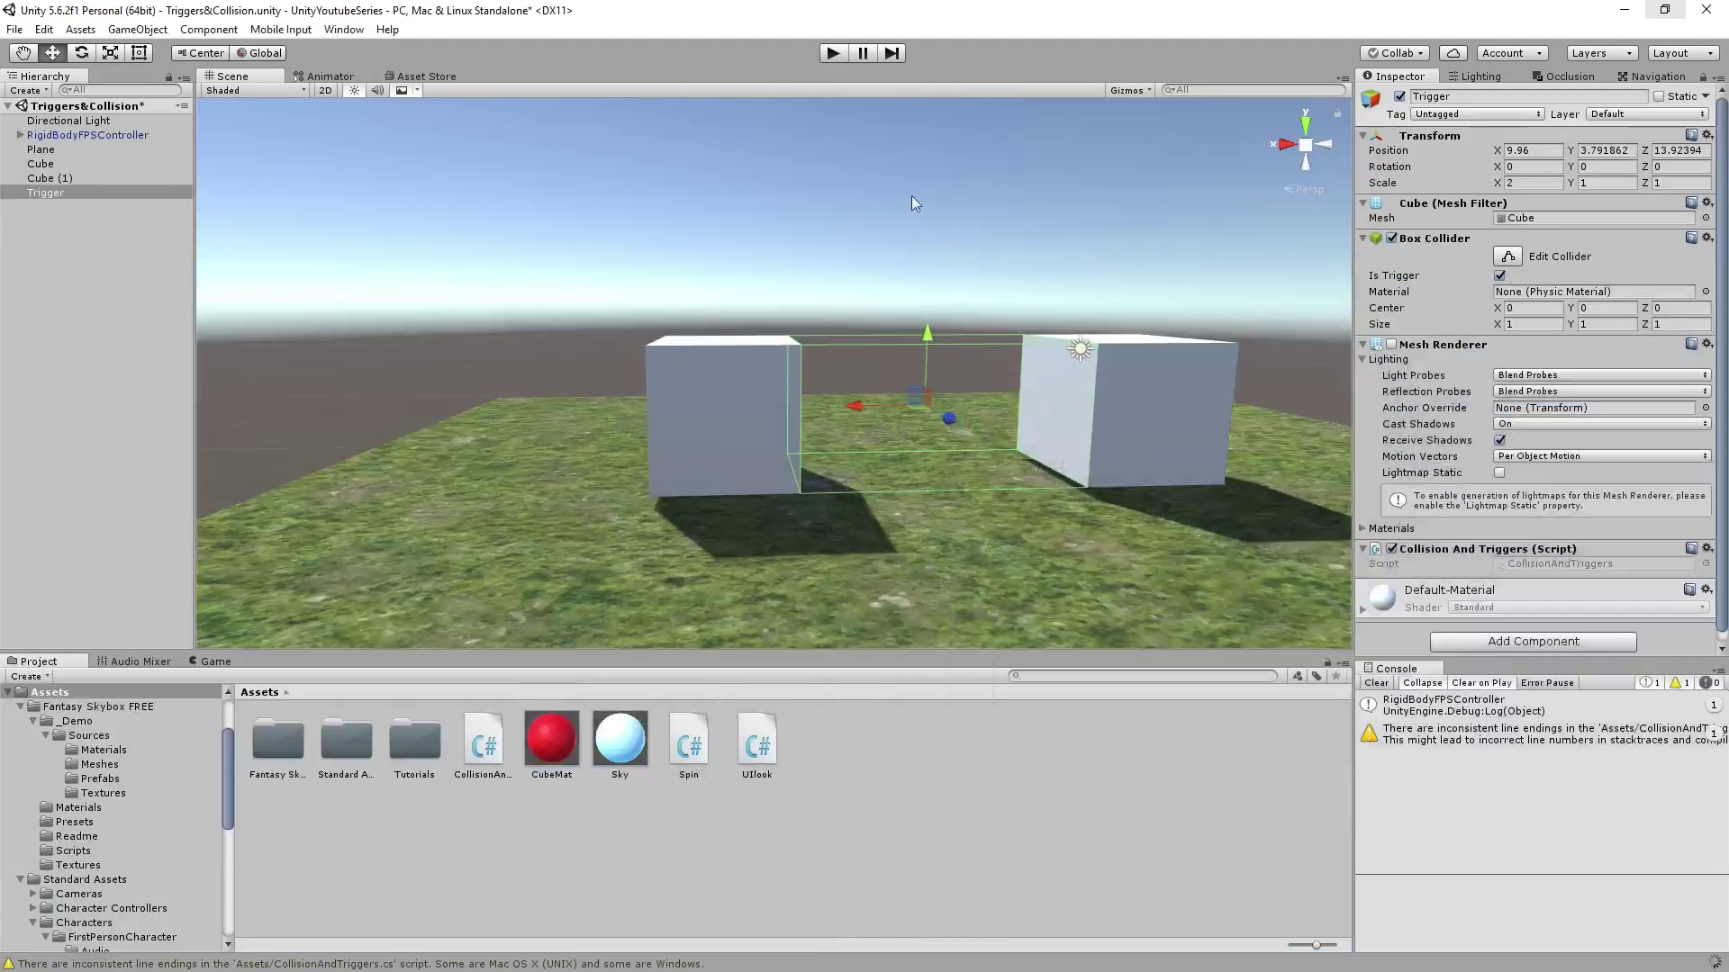
left_click(834, 54)
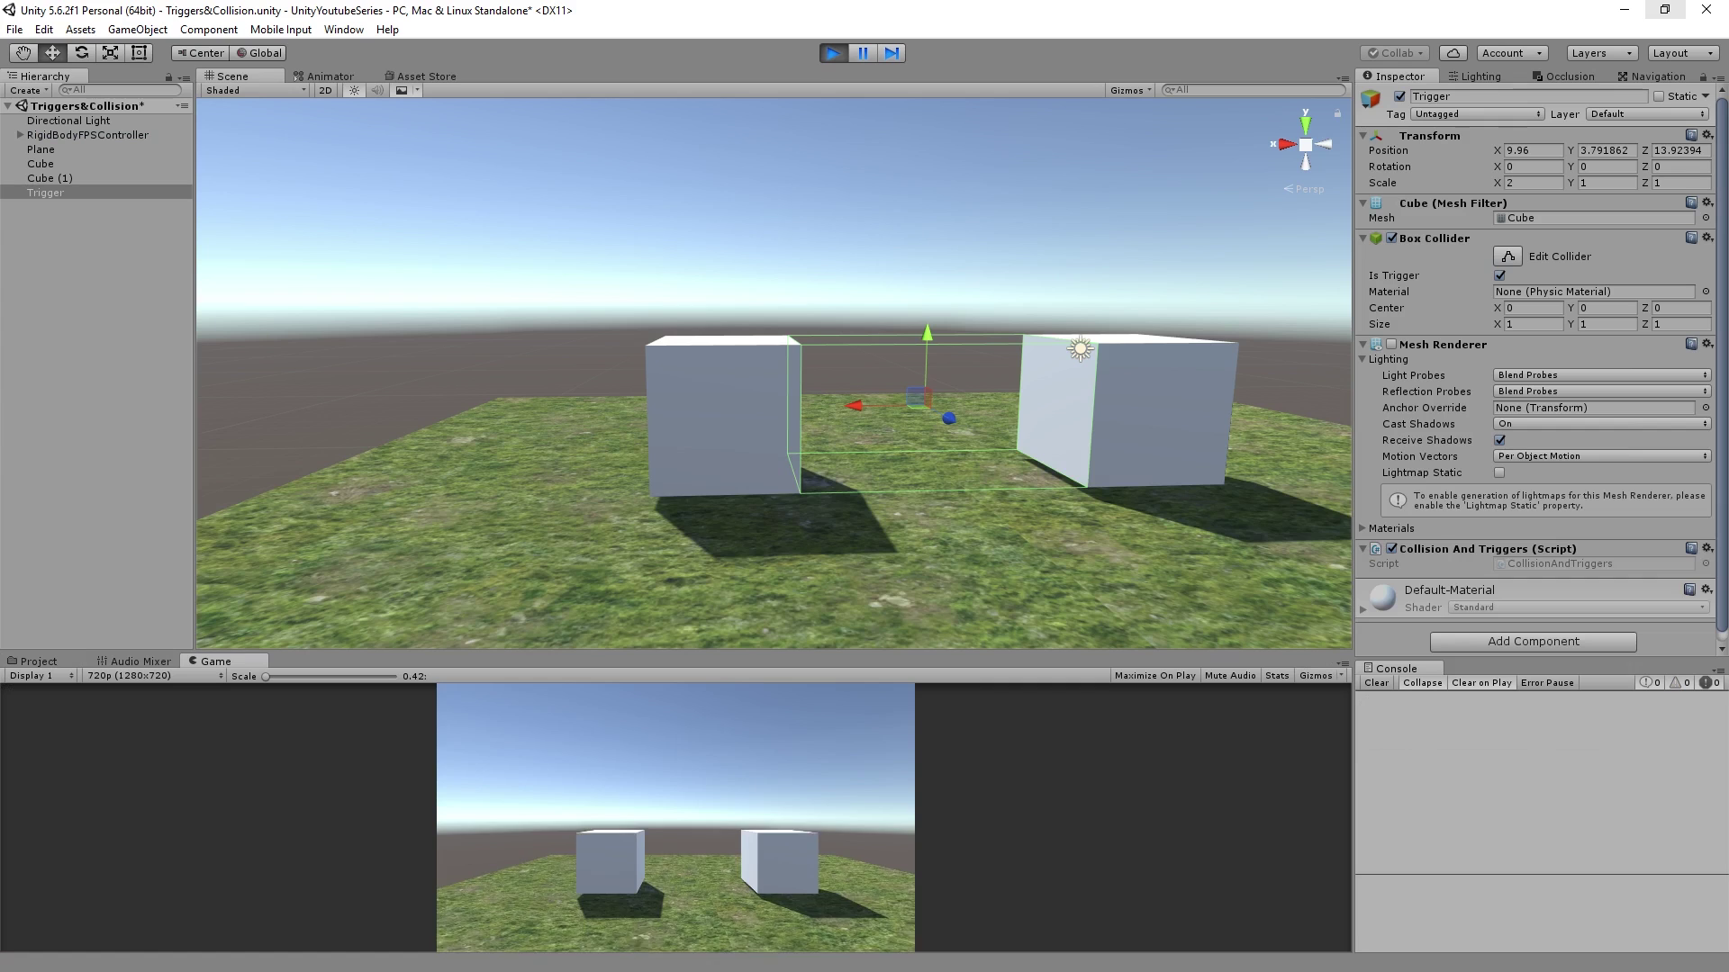
key("w")
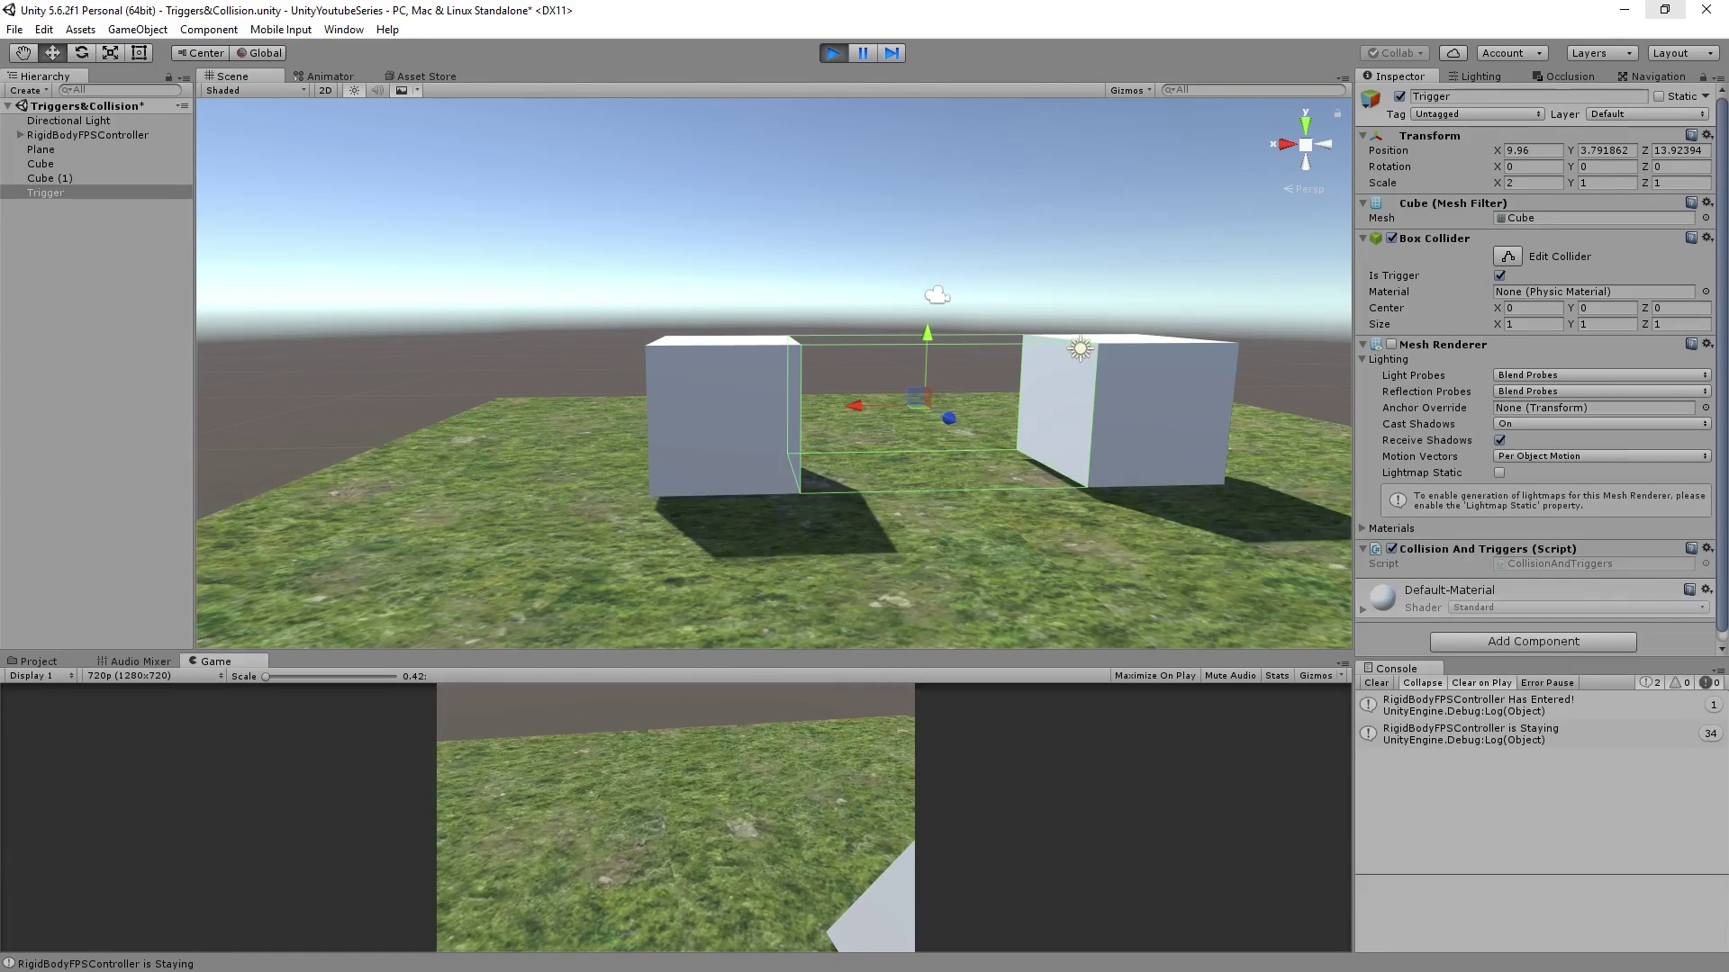
mouse_move(676, 817)
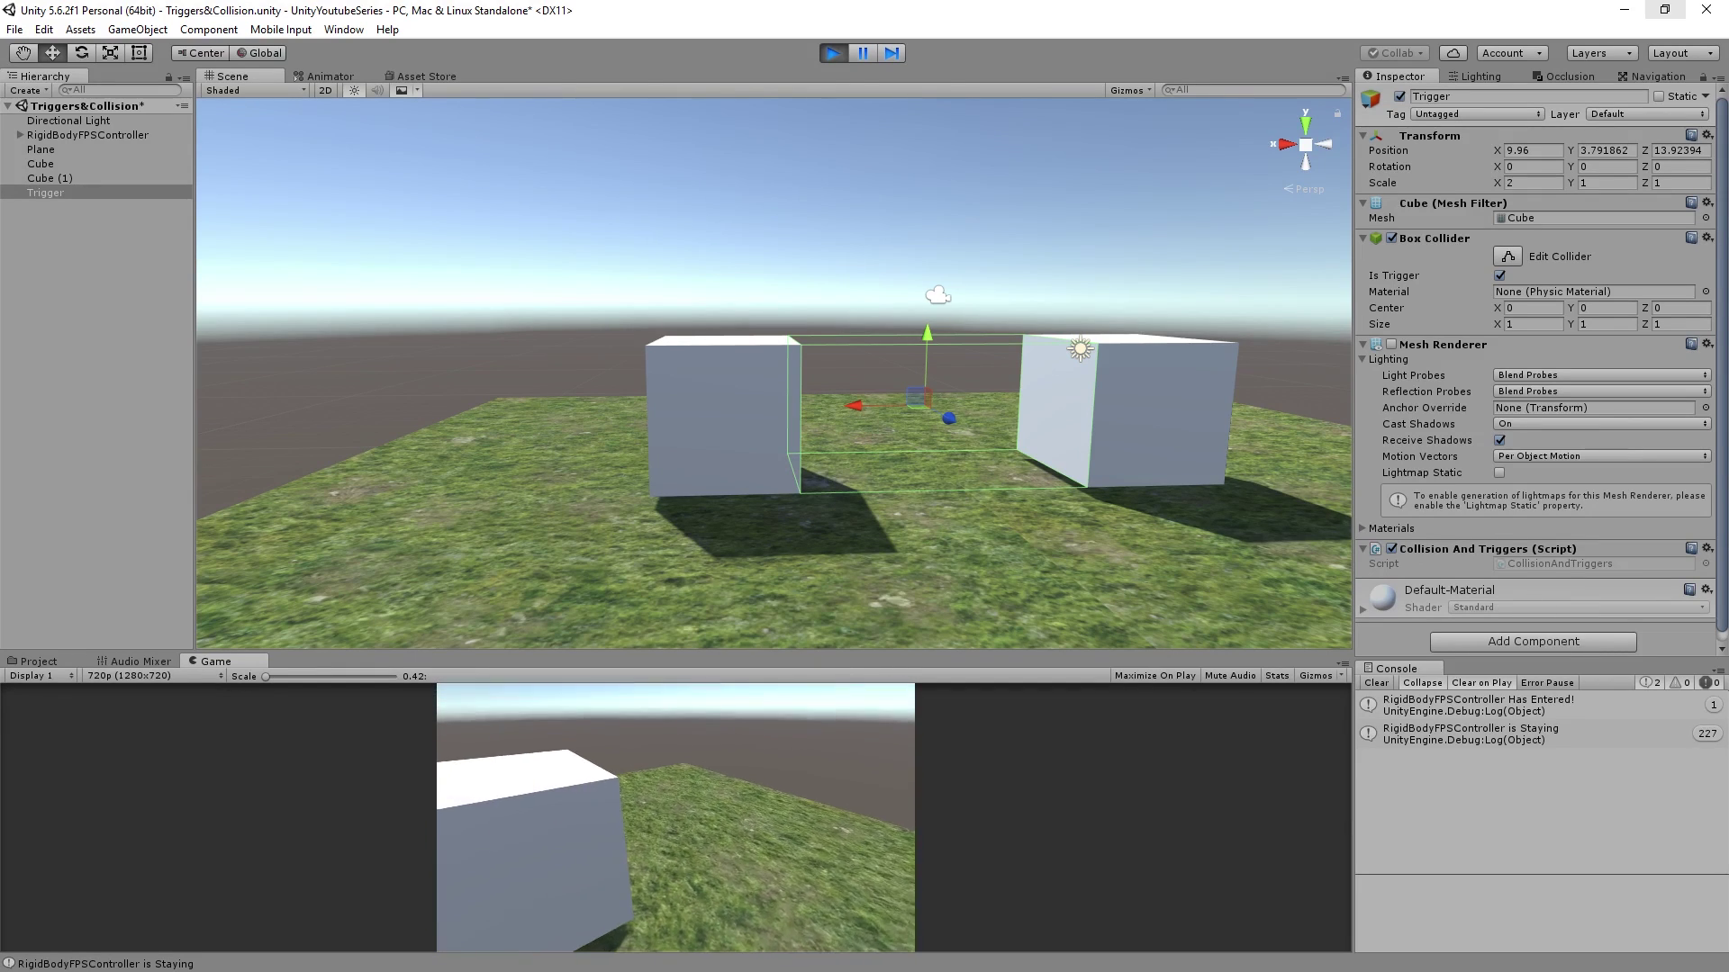
key("w")
key("w")
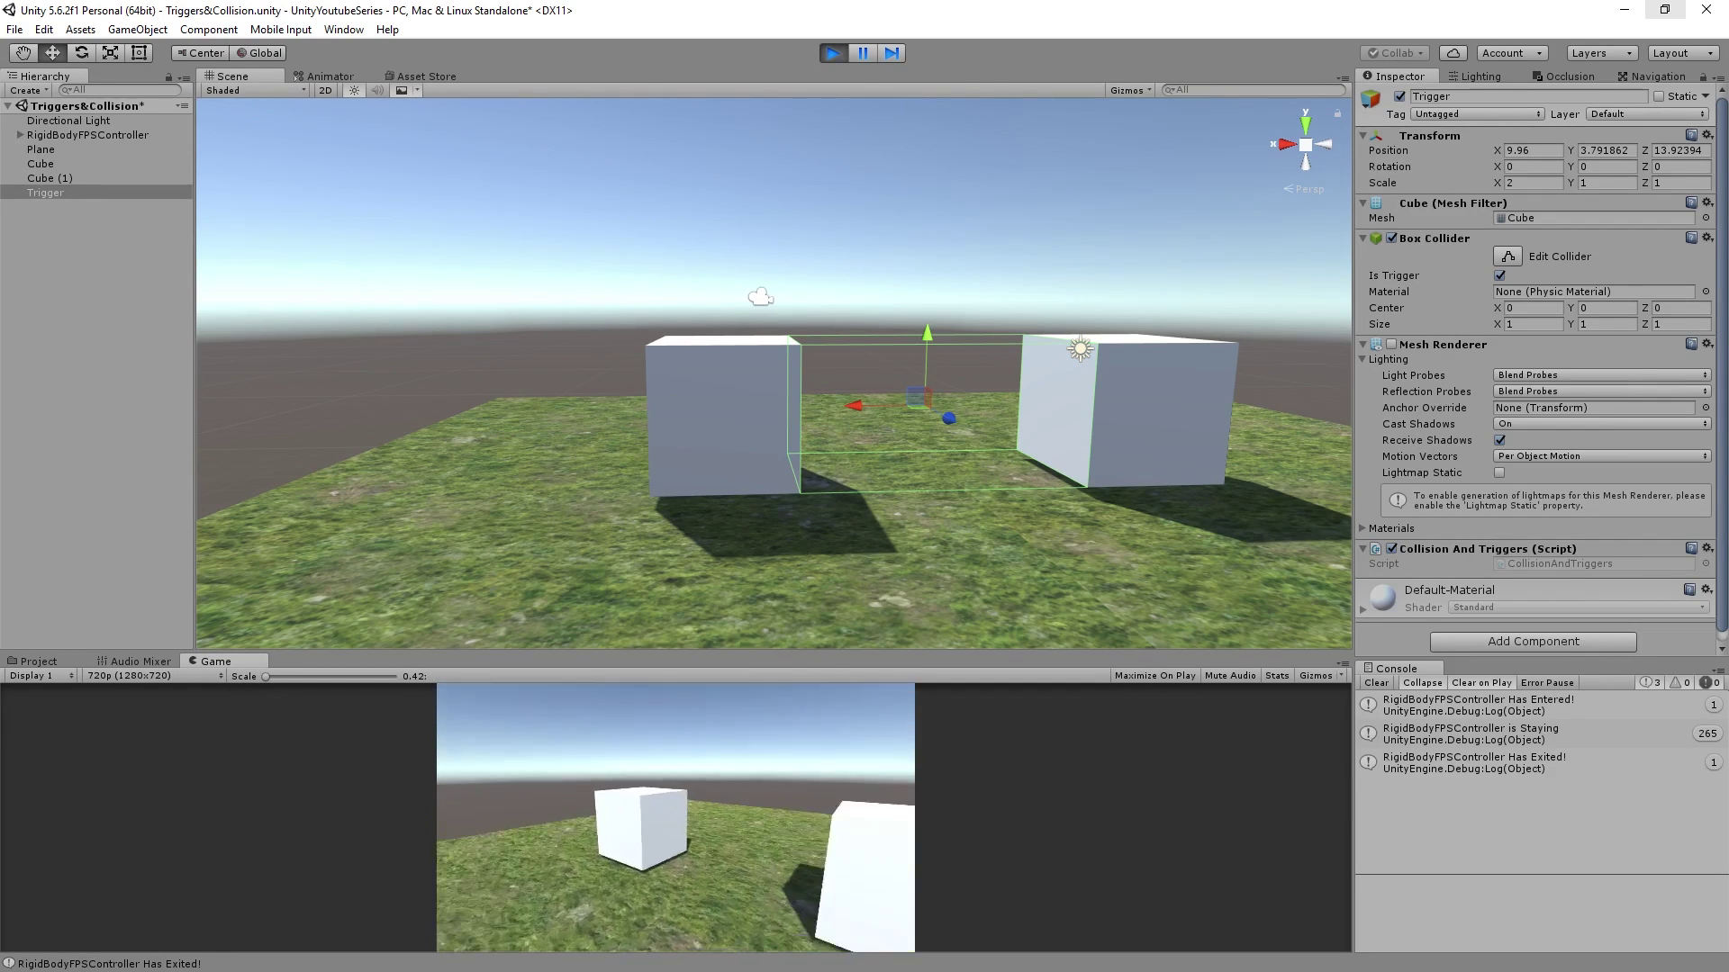
key("Escape")
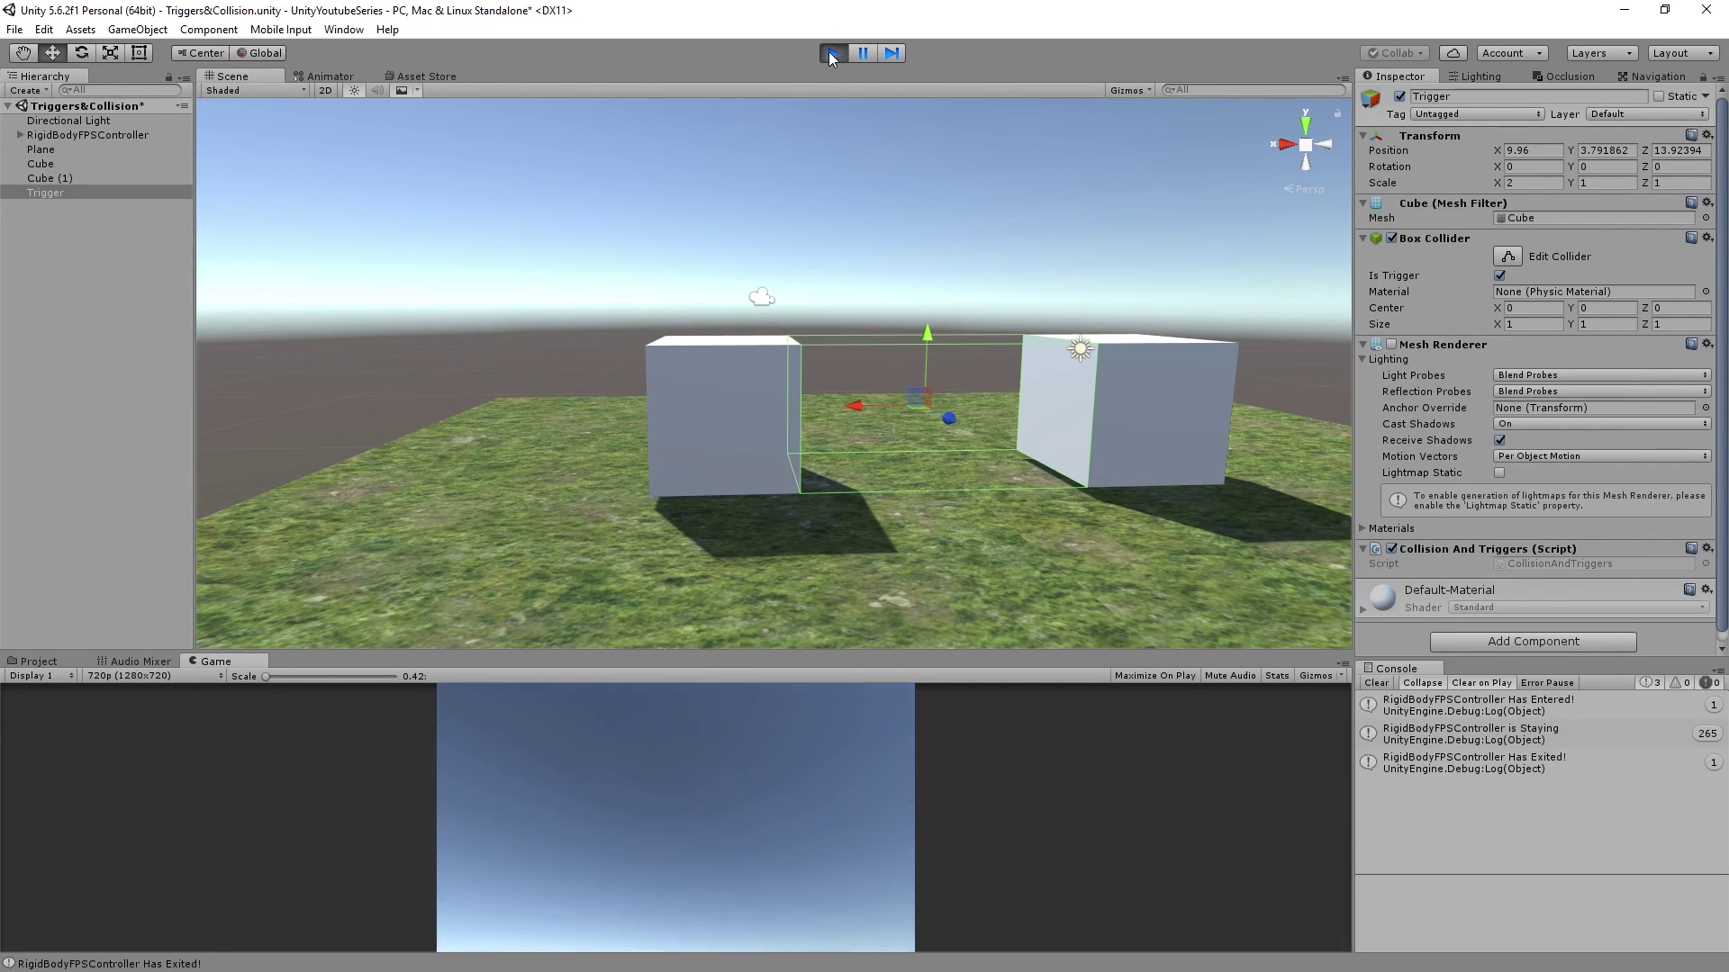
key("ctrl+p")
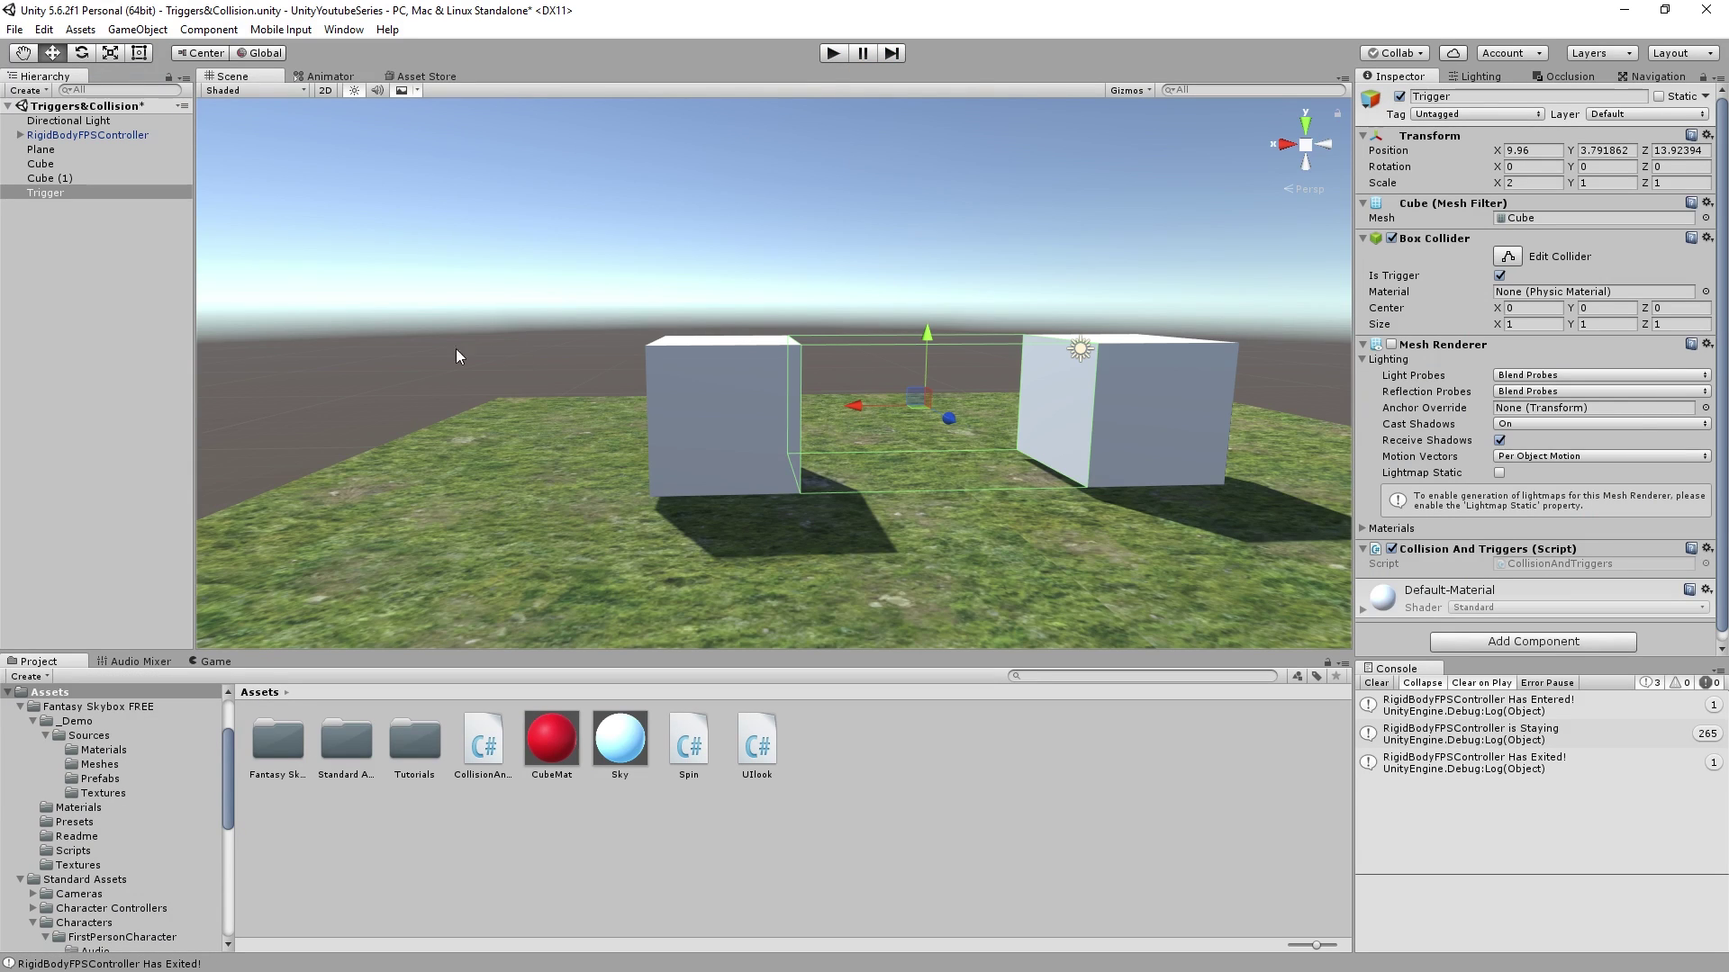
- Select both solid cubes in the scene and examine their Box Collider settings, undoing any accidental move
right_click_drag(455, 348, 565, 416)
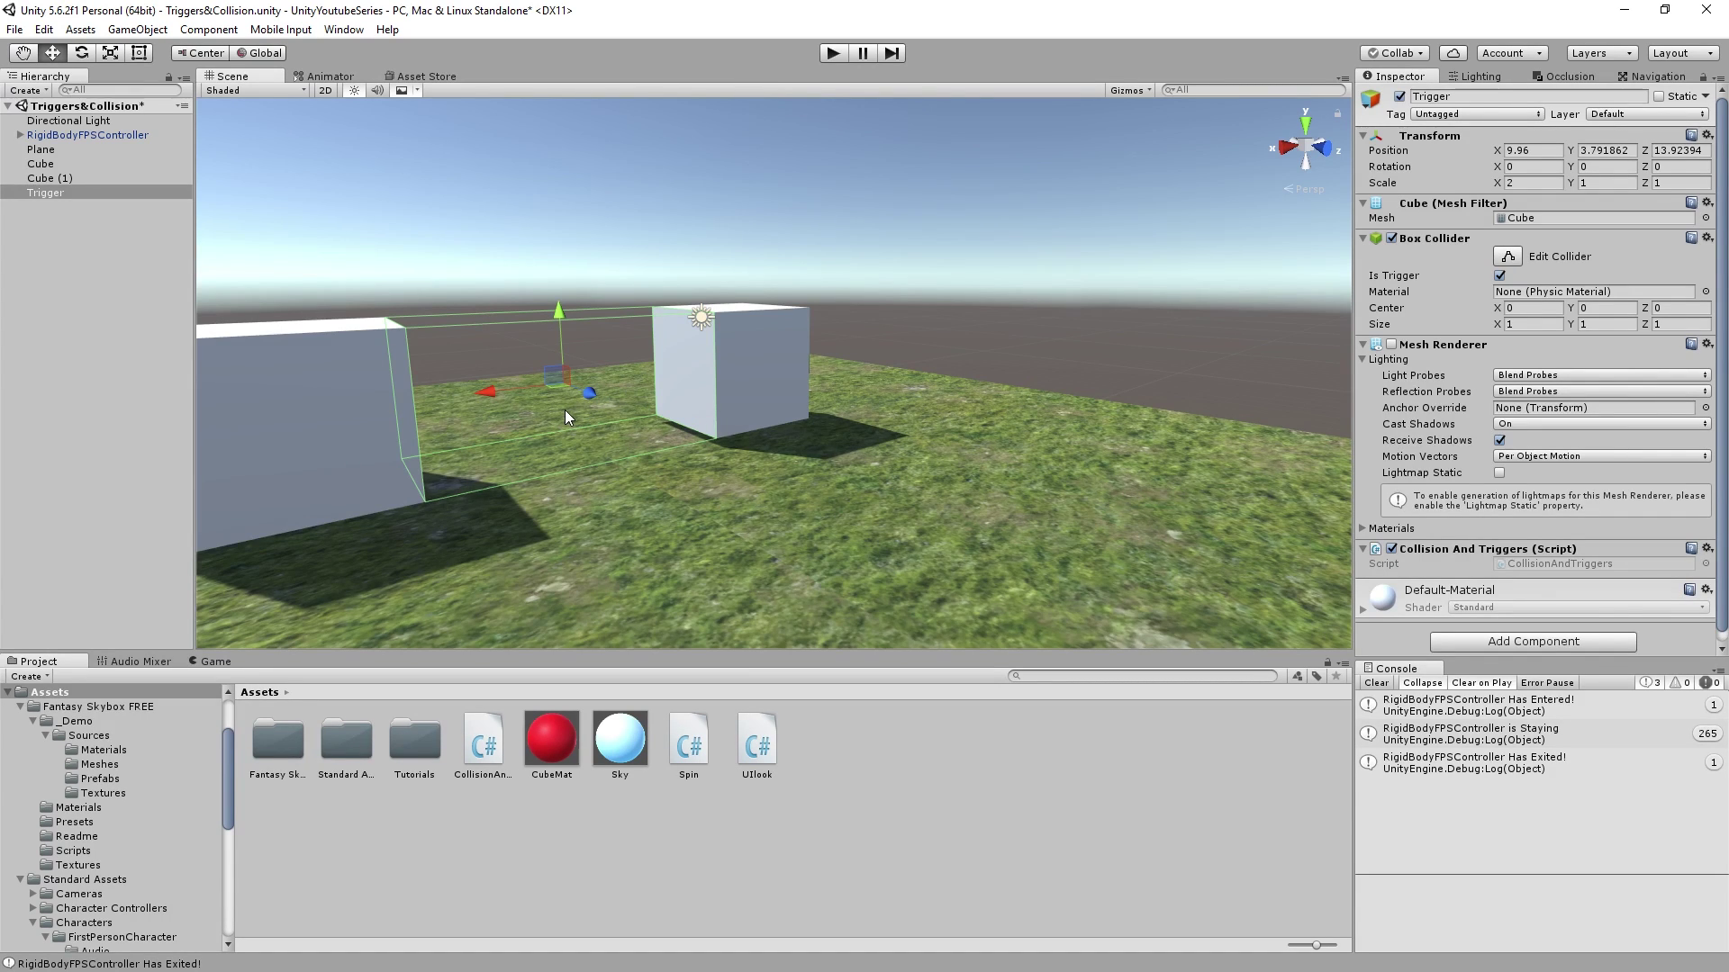
right_click_drag(722, 457, 608, 430)
left_click(609, 430)
right_click_drag(801, 477, 761, 446)
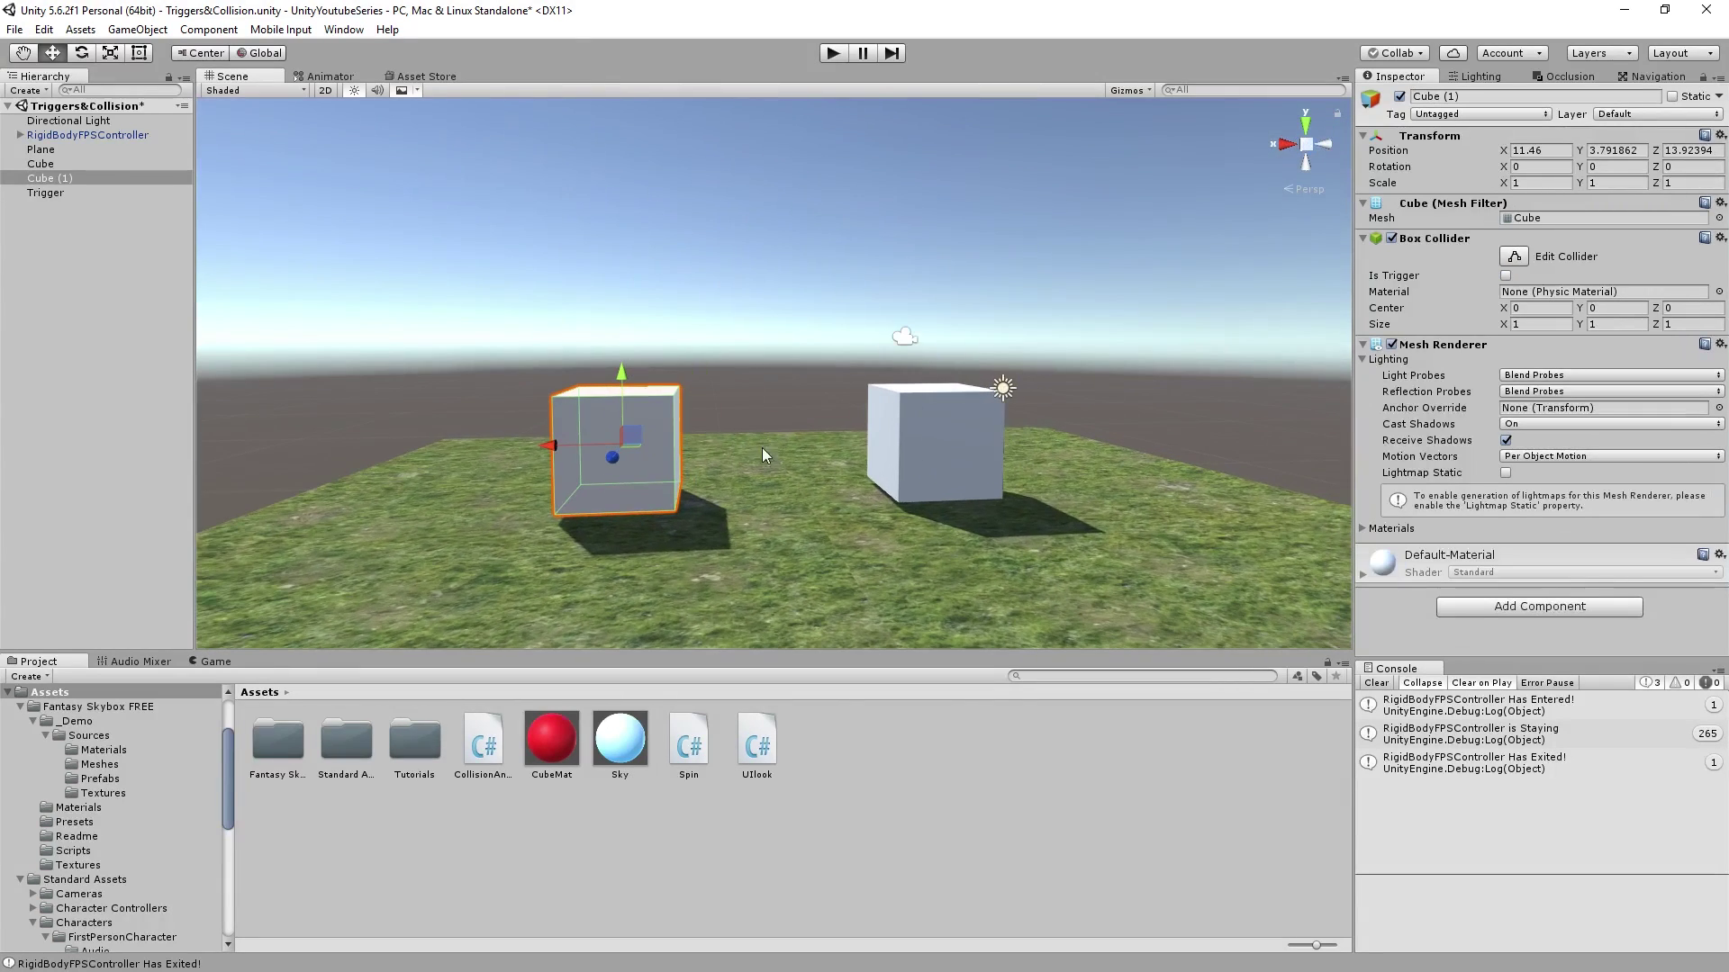
left_click(908, 453, "shift")
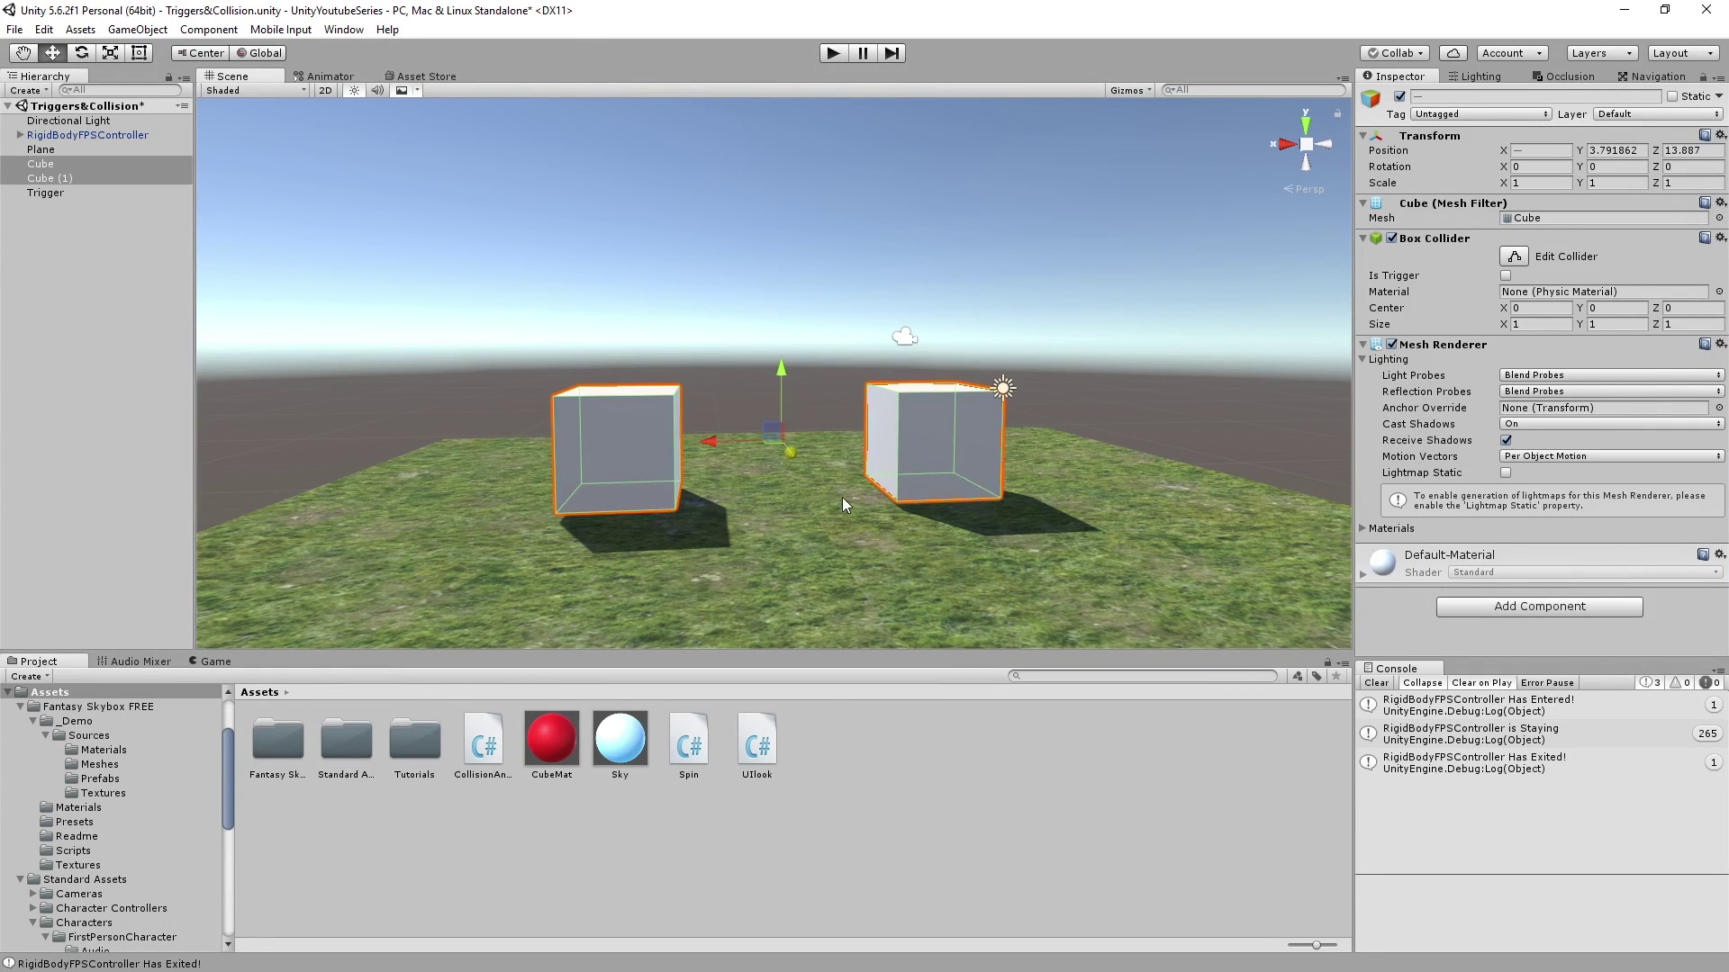
left_click(788, 500)
key("ctrl+z")
right_click_drag(791, 500, 763, 506)
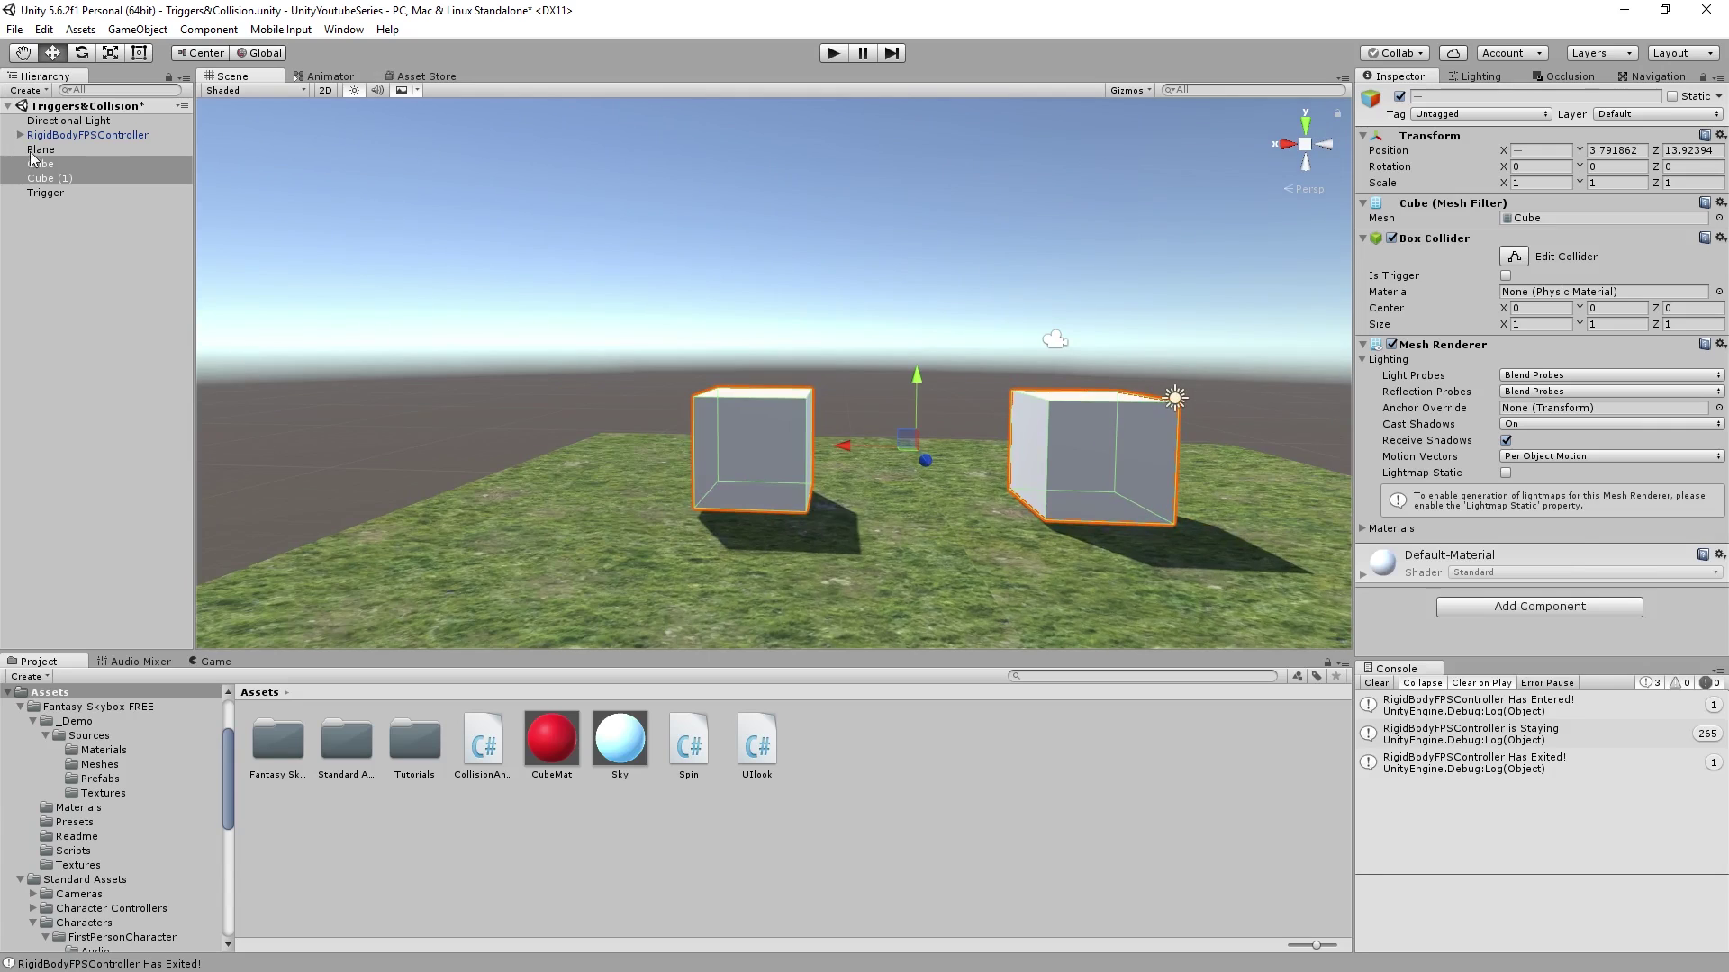
- Focus on the Trigger object and examine its Box Collider's Is Trigger setting
left_click(61, 135)
double_click(50, 193)
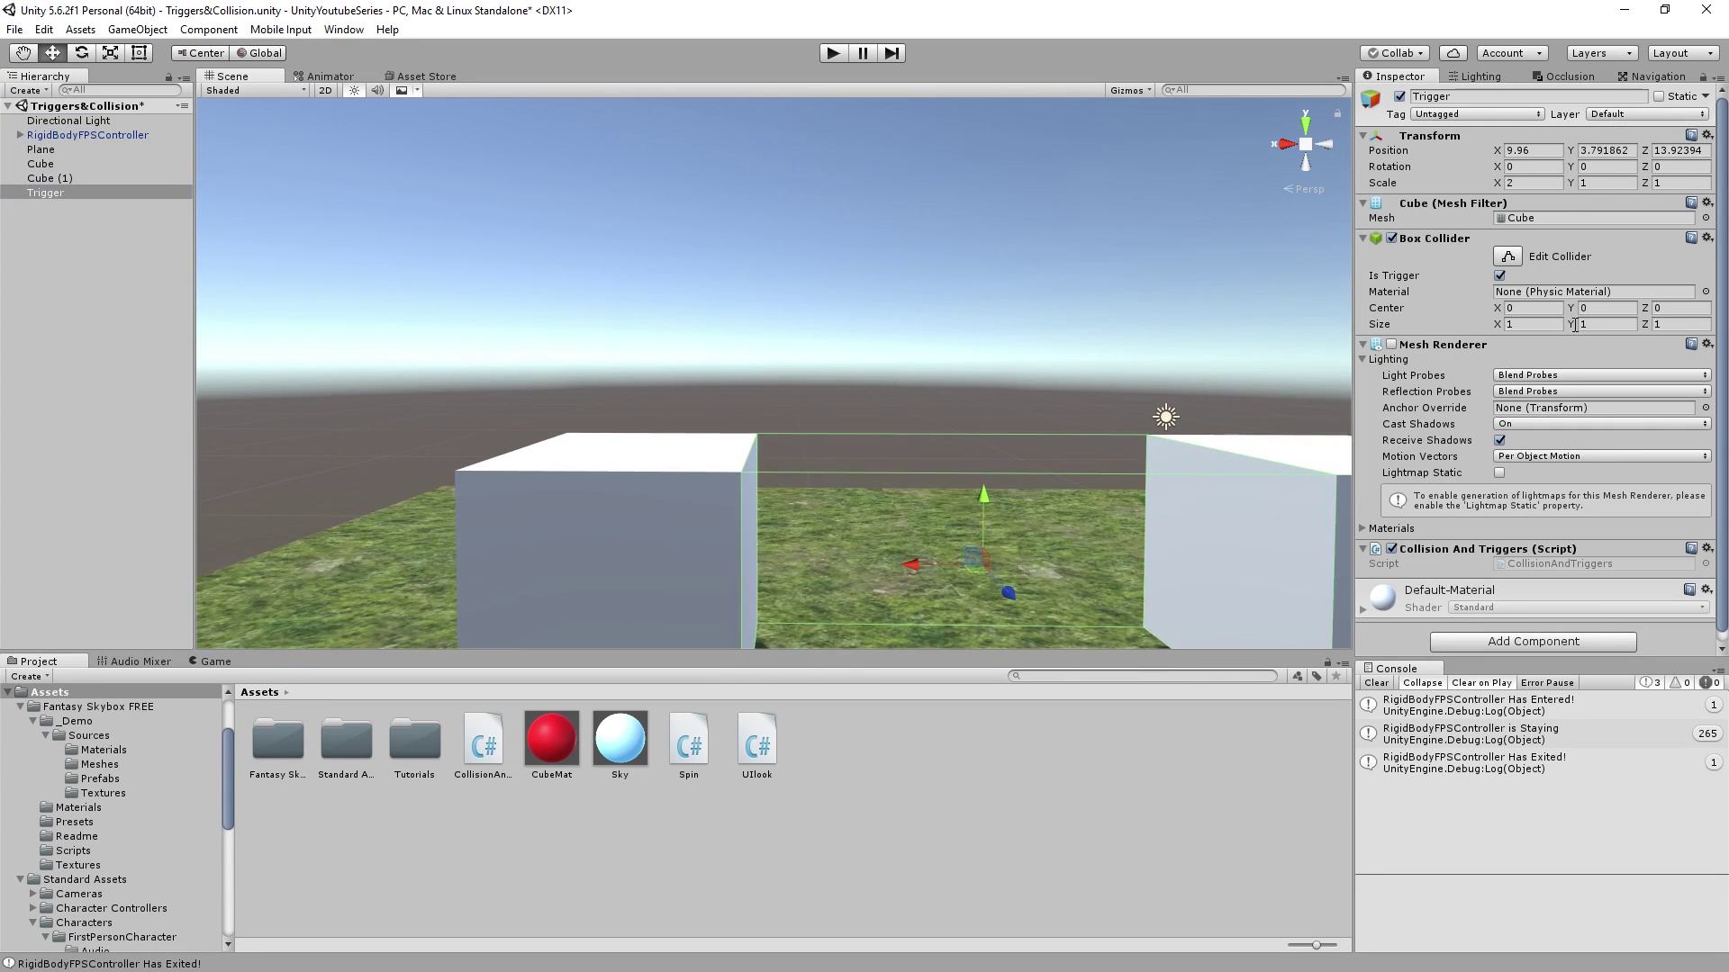
left_click(1499, 275)
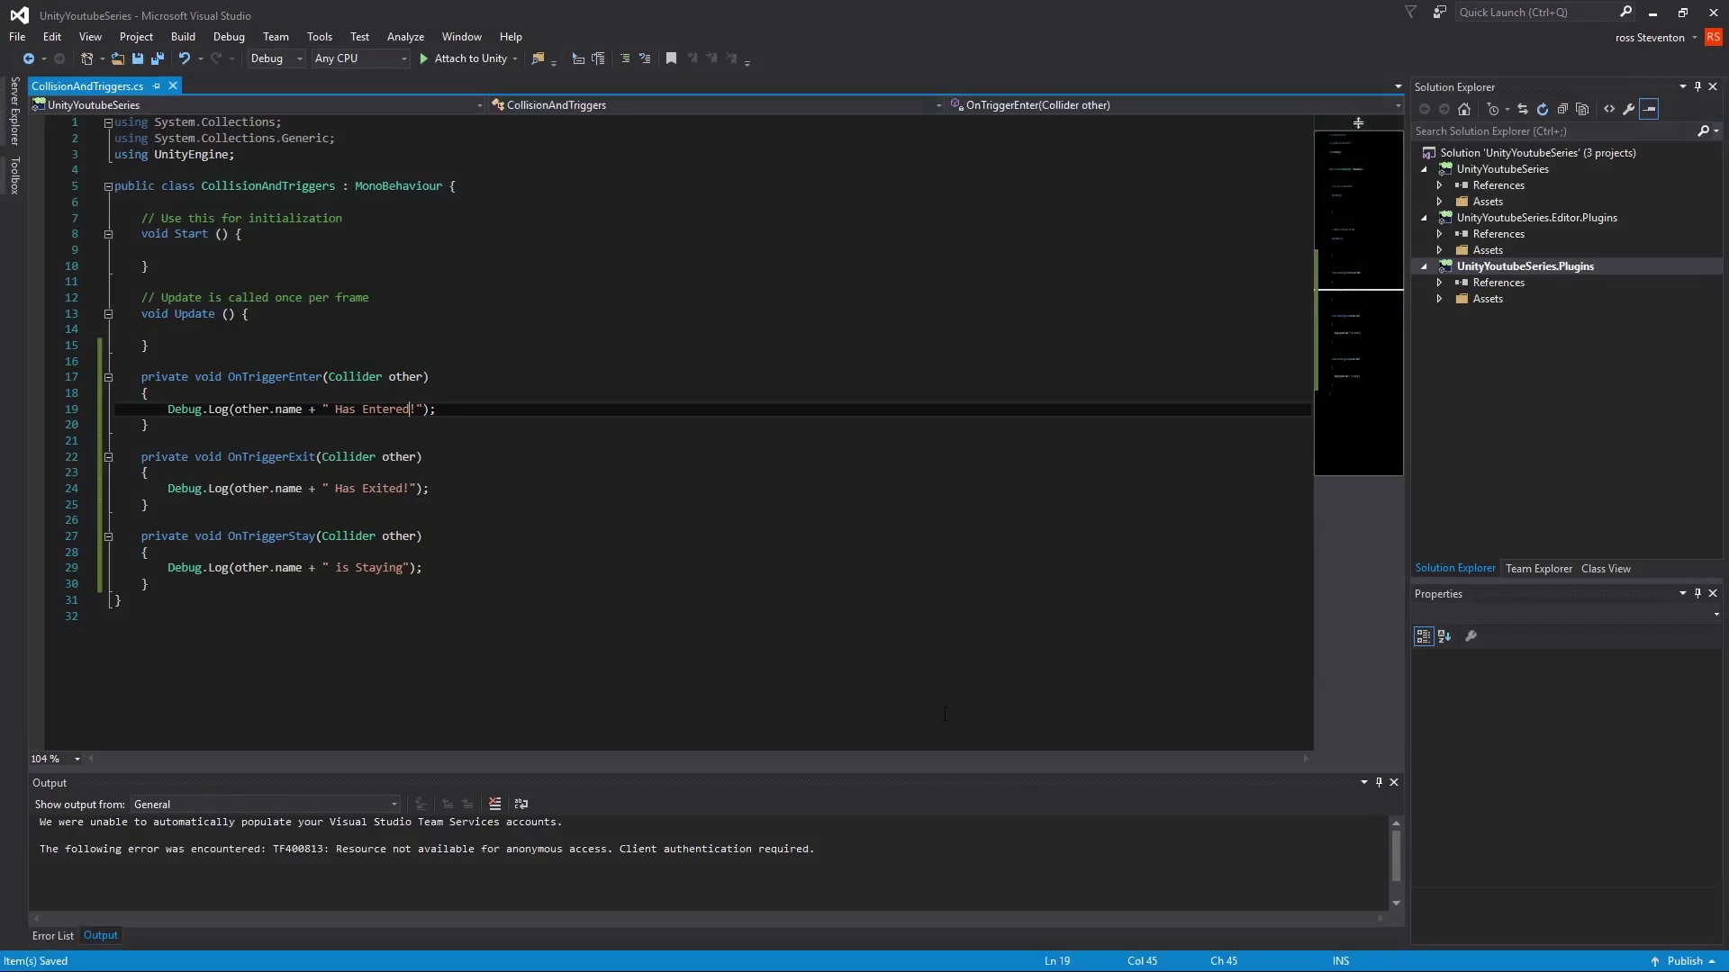
- In the CollisionAndTriggers script in Visual Studio, add two blank lines below the OnTriggerStay method
left_click(220, 567)
left_click(242, 583)
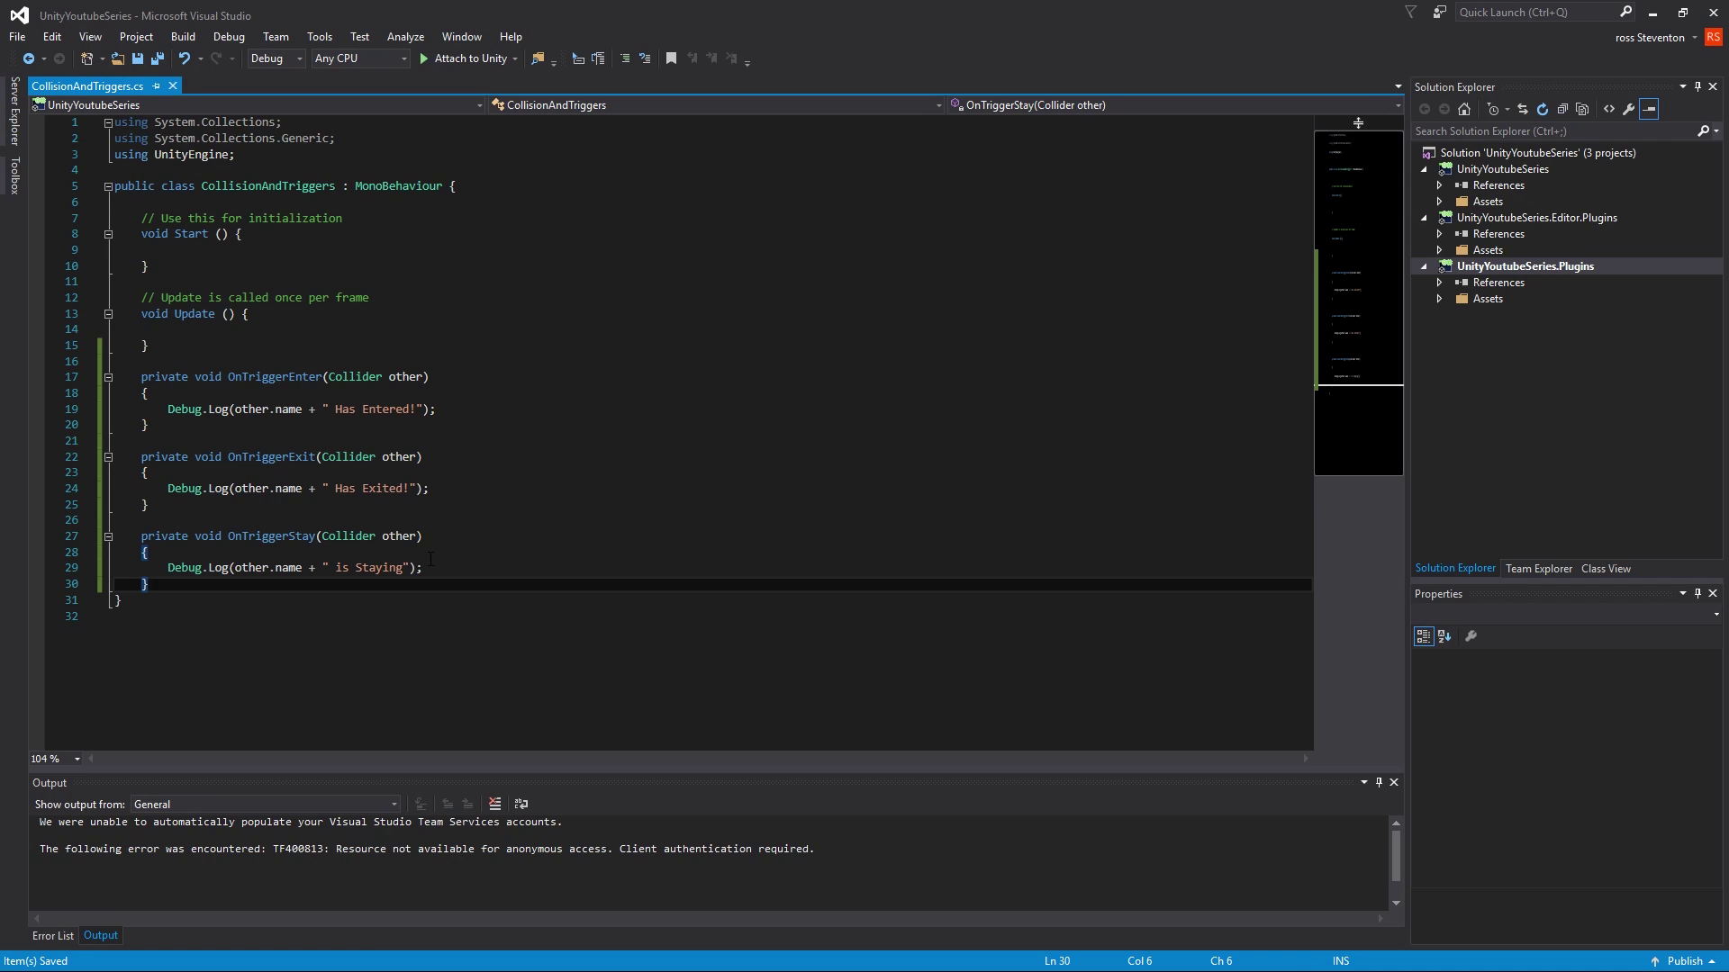
key("Return")
key("Return")
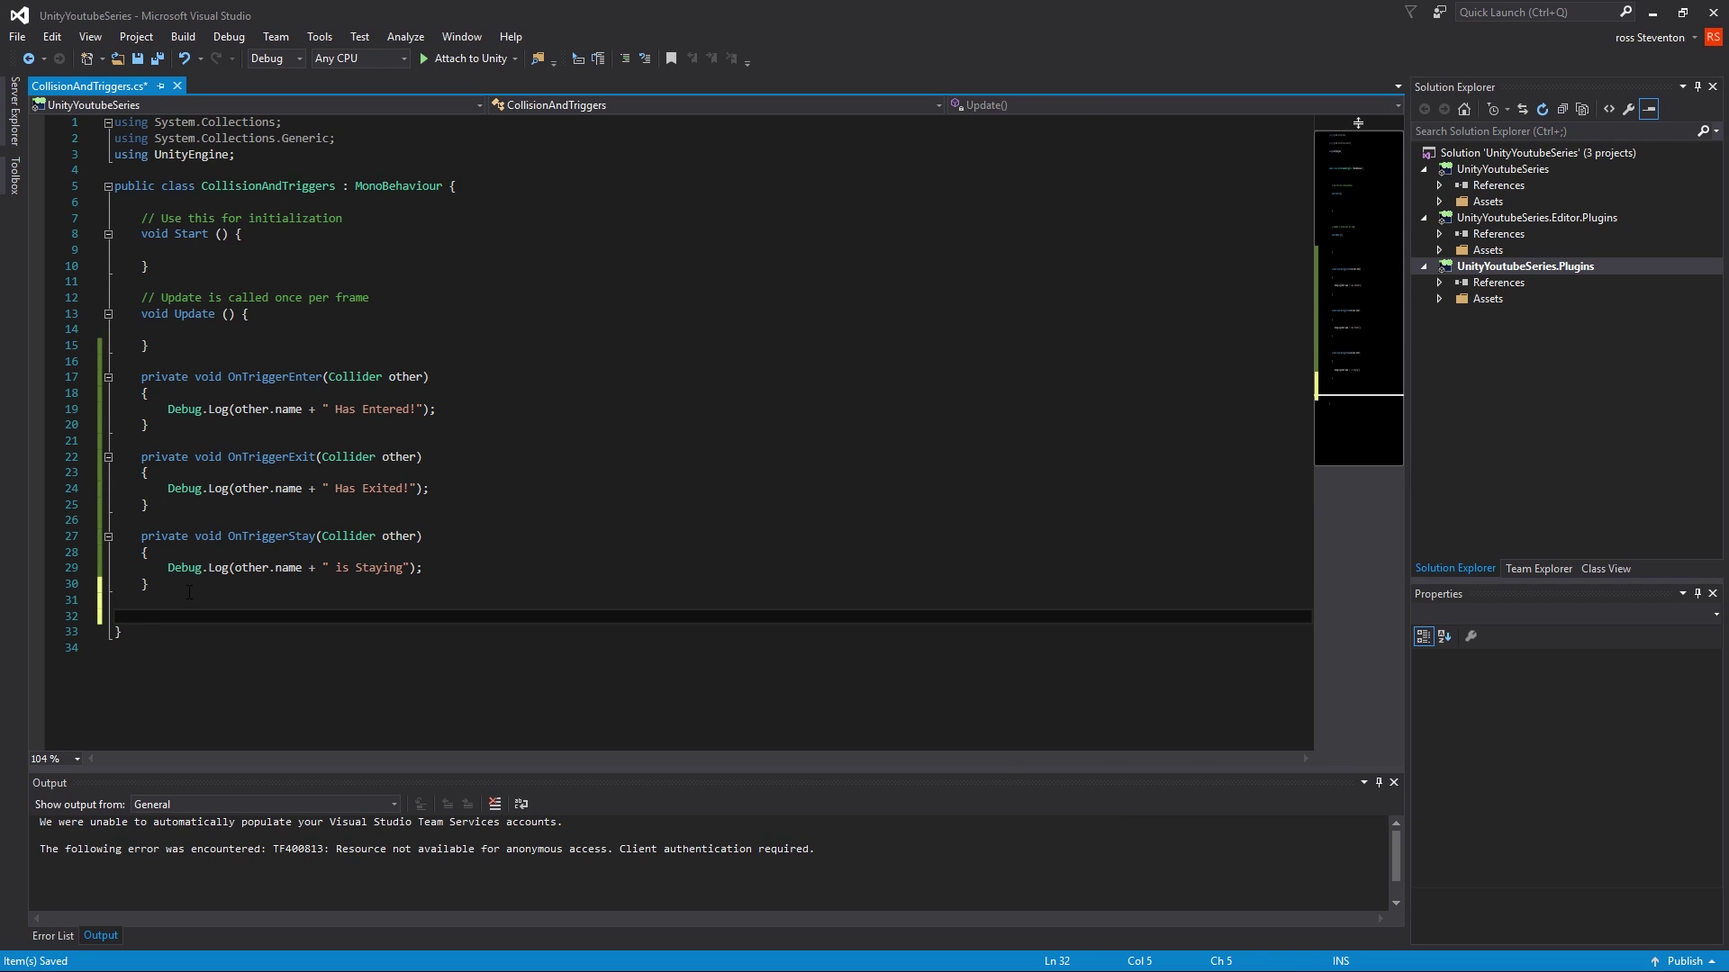
- Review the OnTriggerEnter, OnTriggerExit and OnTriggerStay methods in the script
left_click_drag(189, 587, 121, 379)
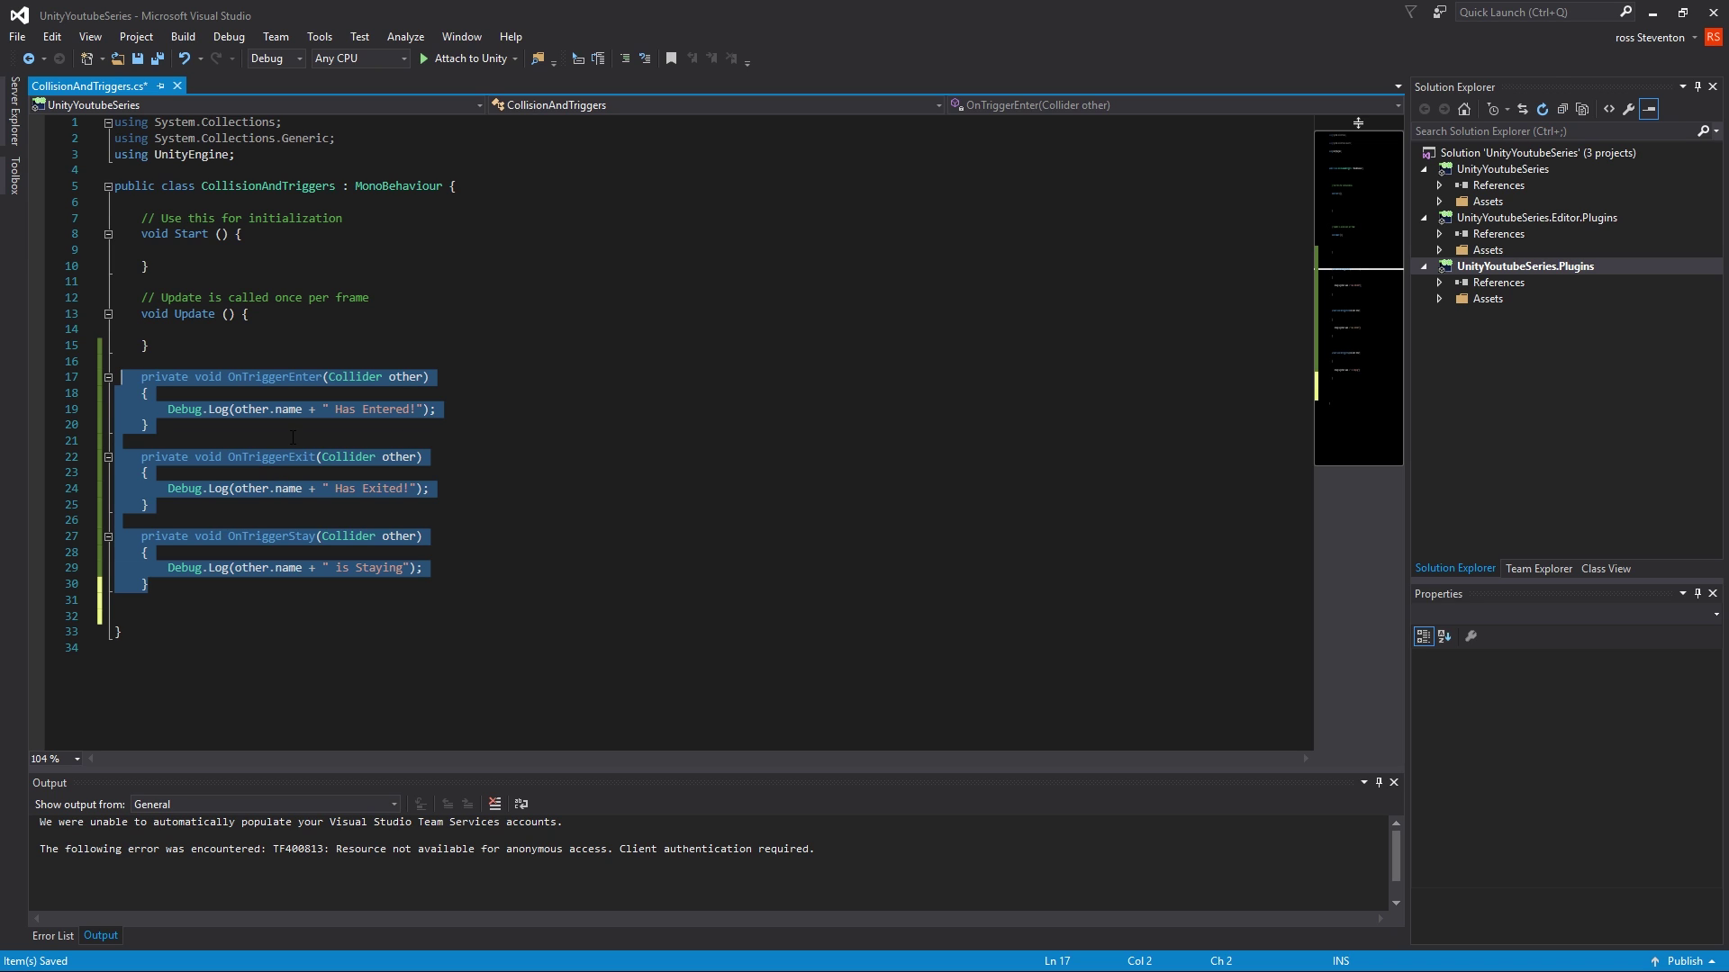
left_click(220, 509)
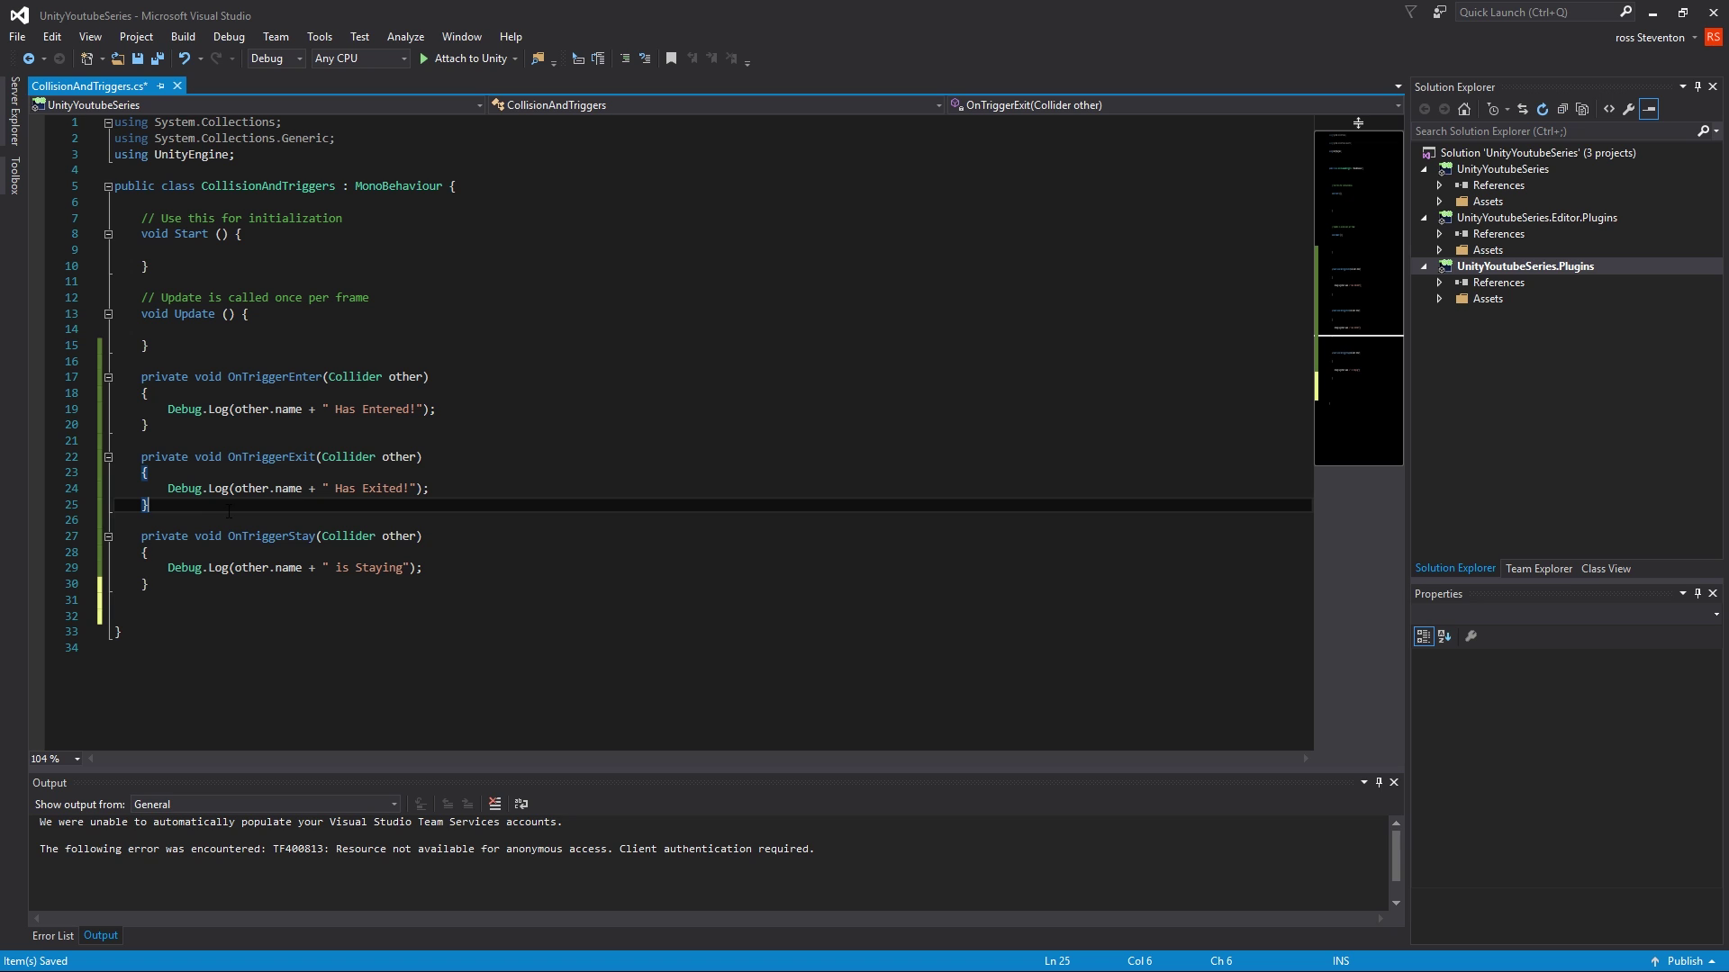
left_click_drag(183, 423, 135, 377)
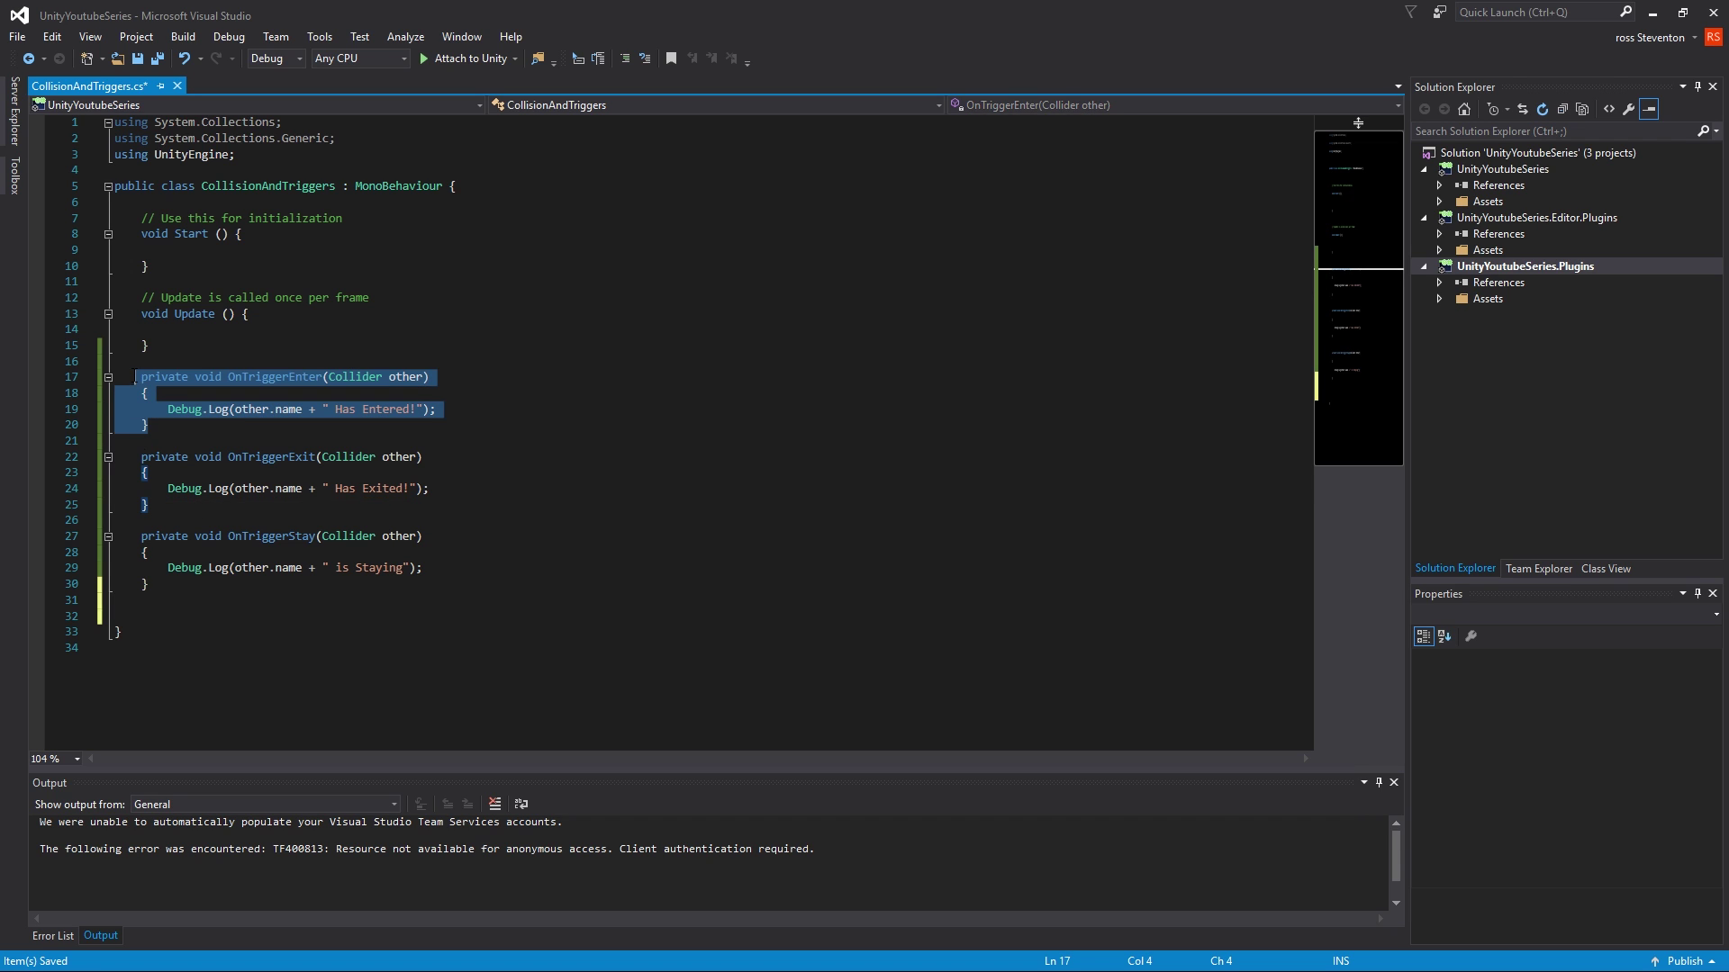
left_click_drag(150, 507, 108, 455)
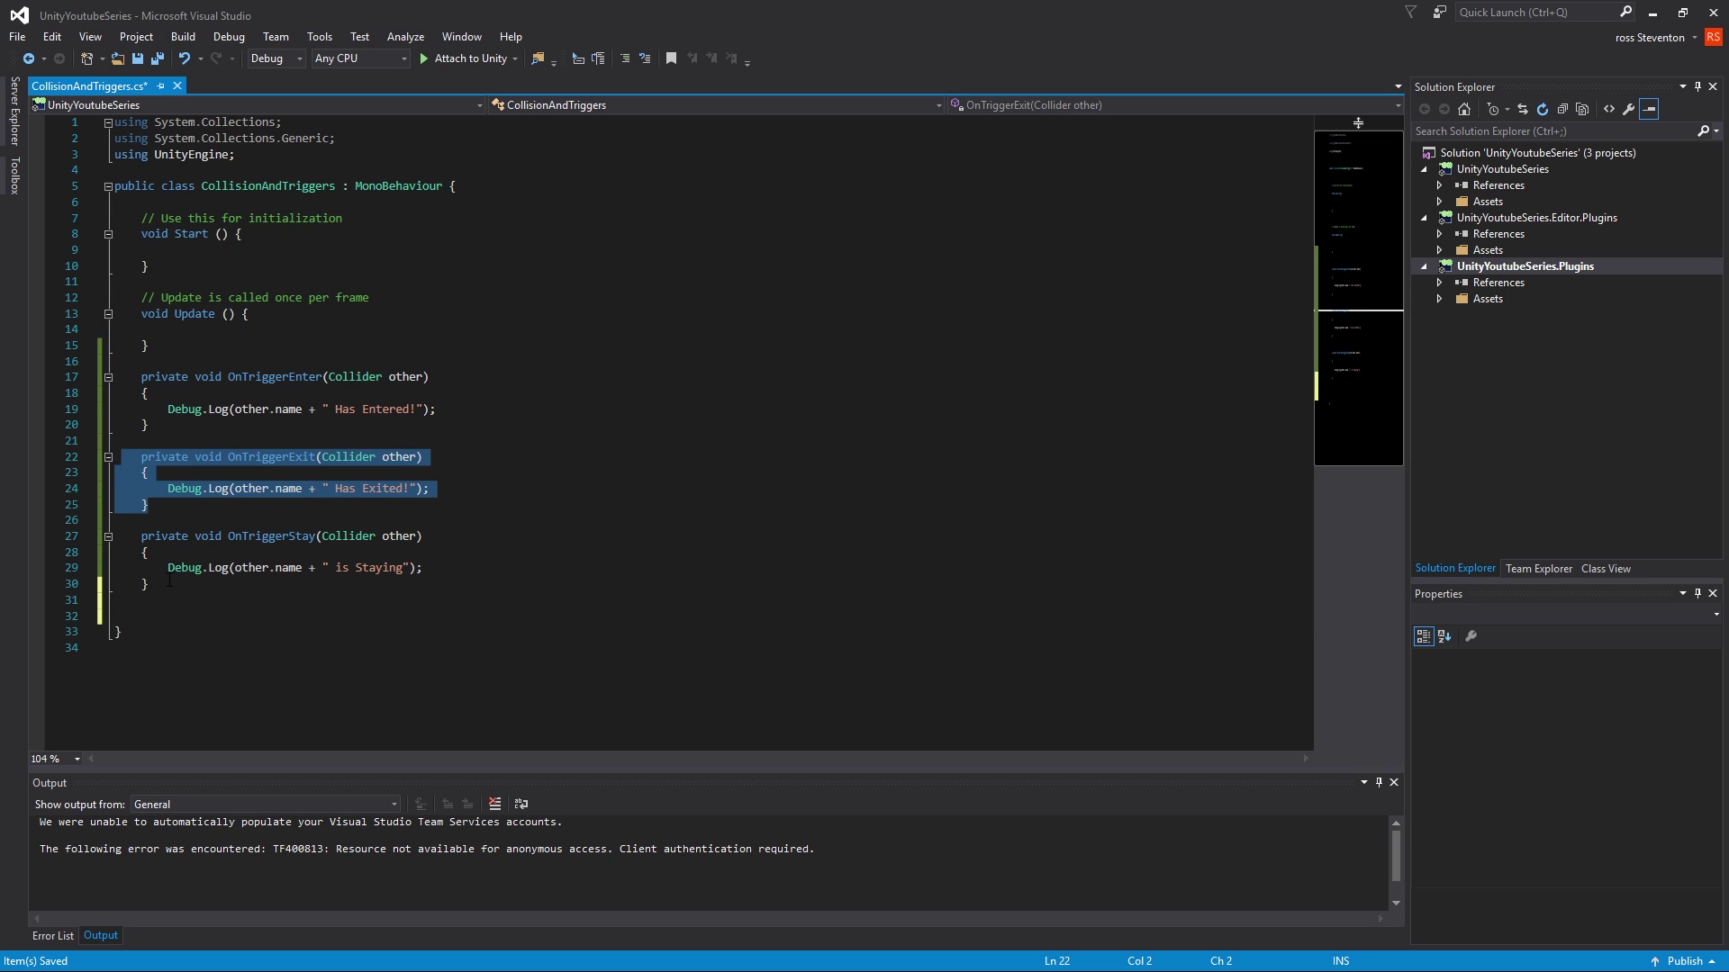
left_click_drag(173, 433, 90, 378)
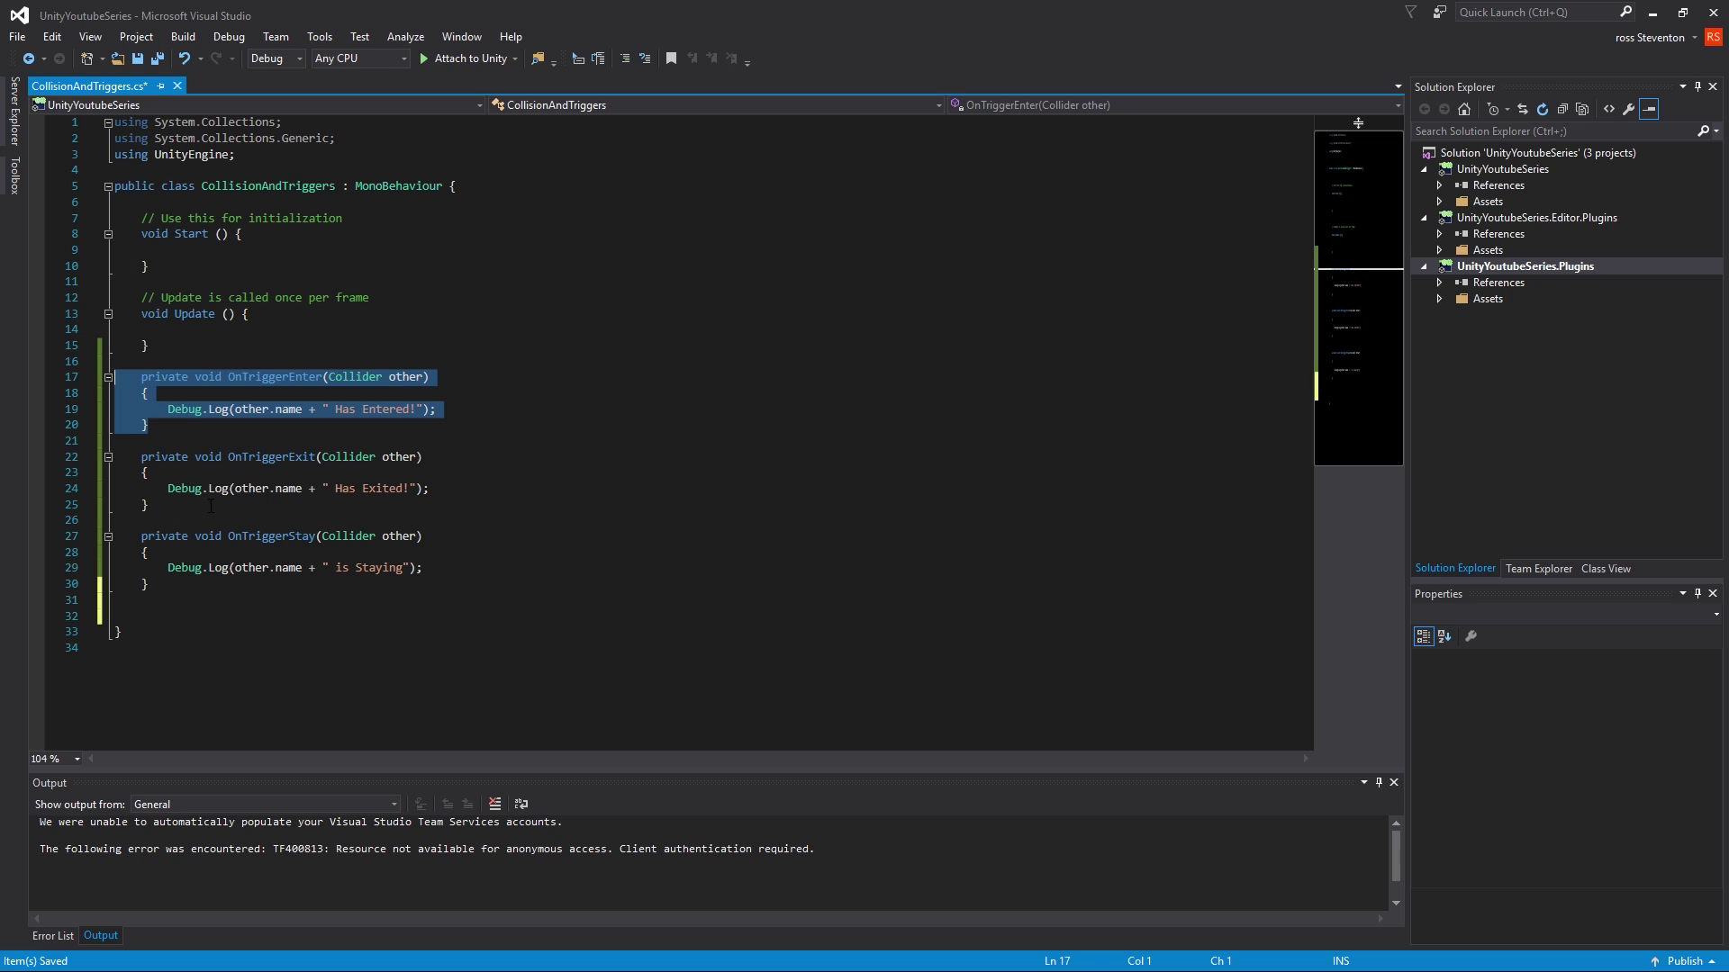
left_click_drag(229, 589, 117, 537)
left_click(312, 674)
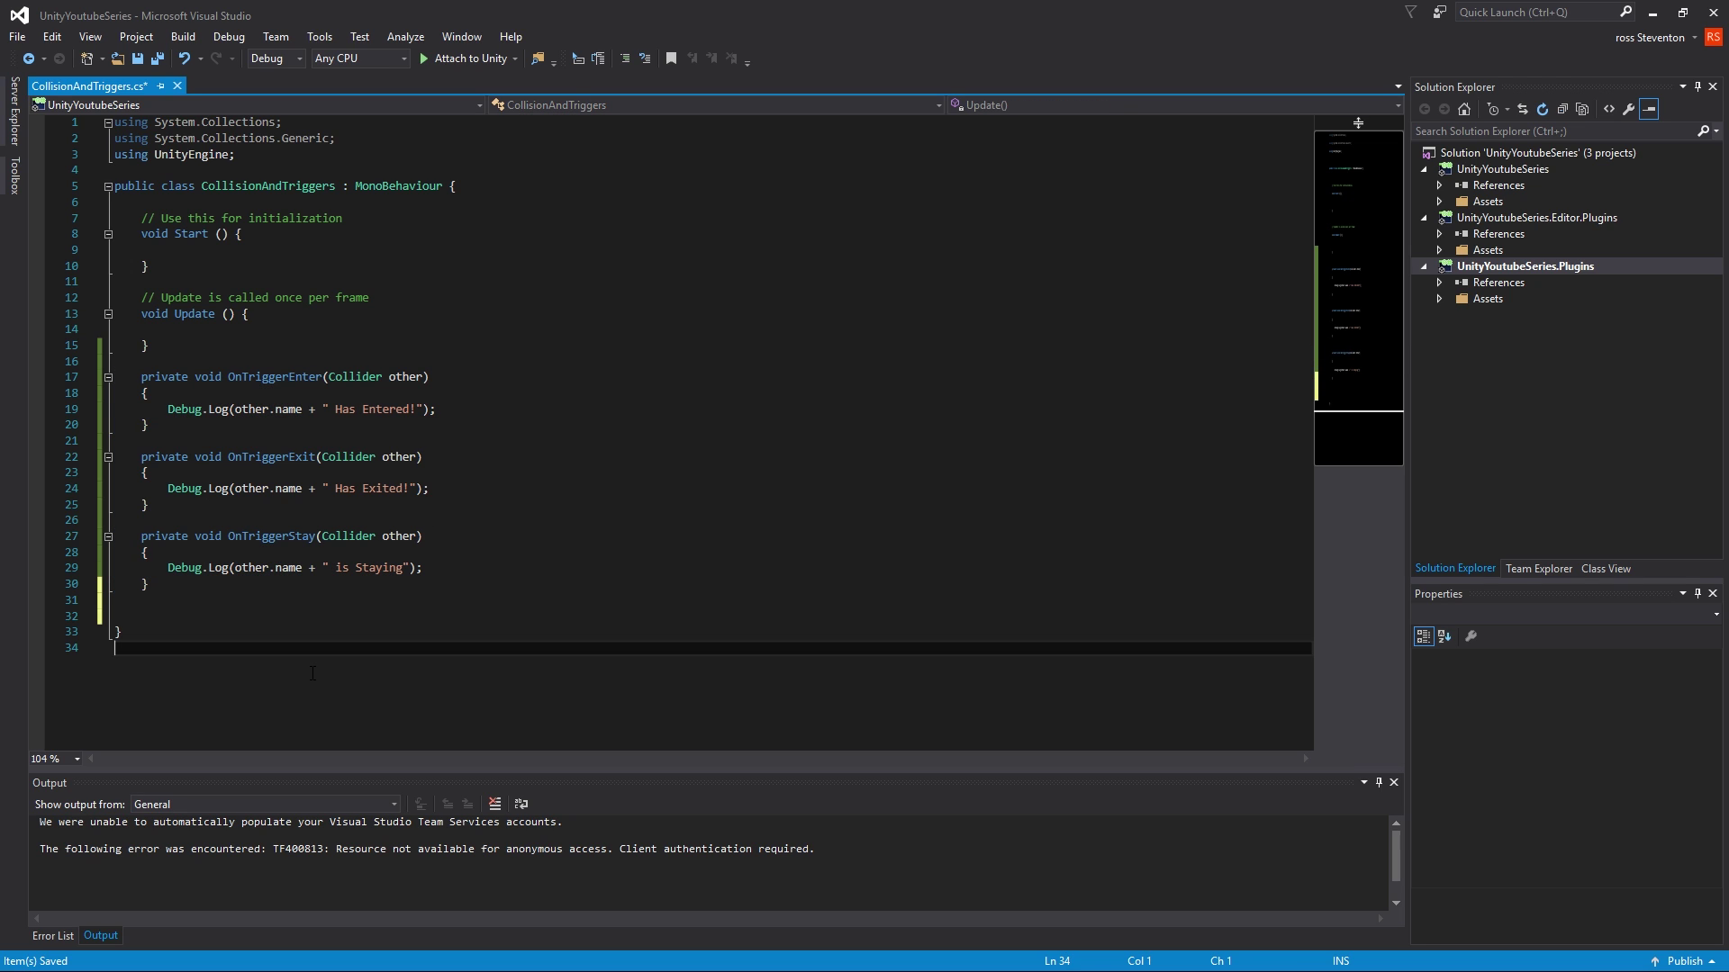
- Add a private void OnCollisionEnter(Collision collision) method below OnTriggerStay
left_click(279, 615)
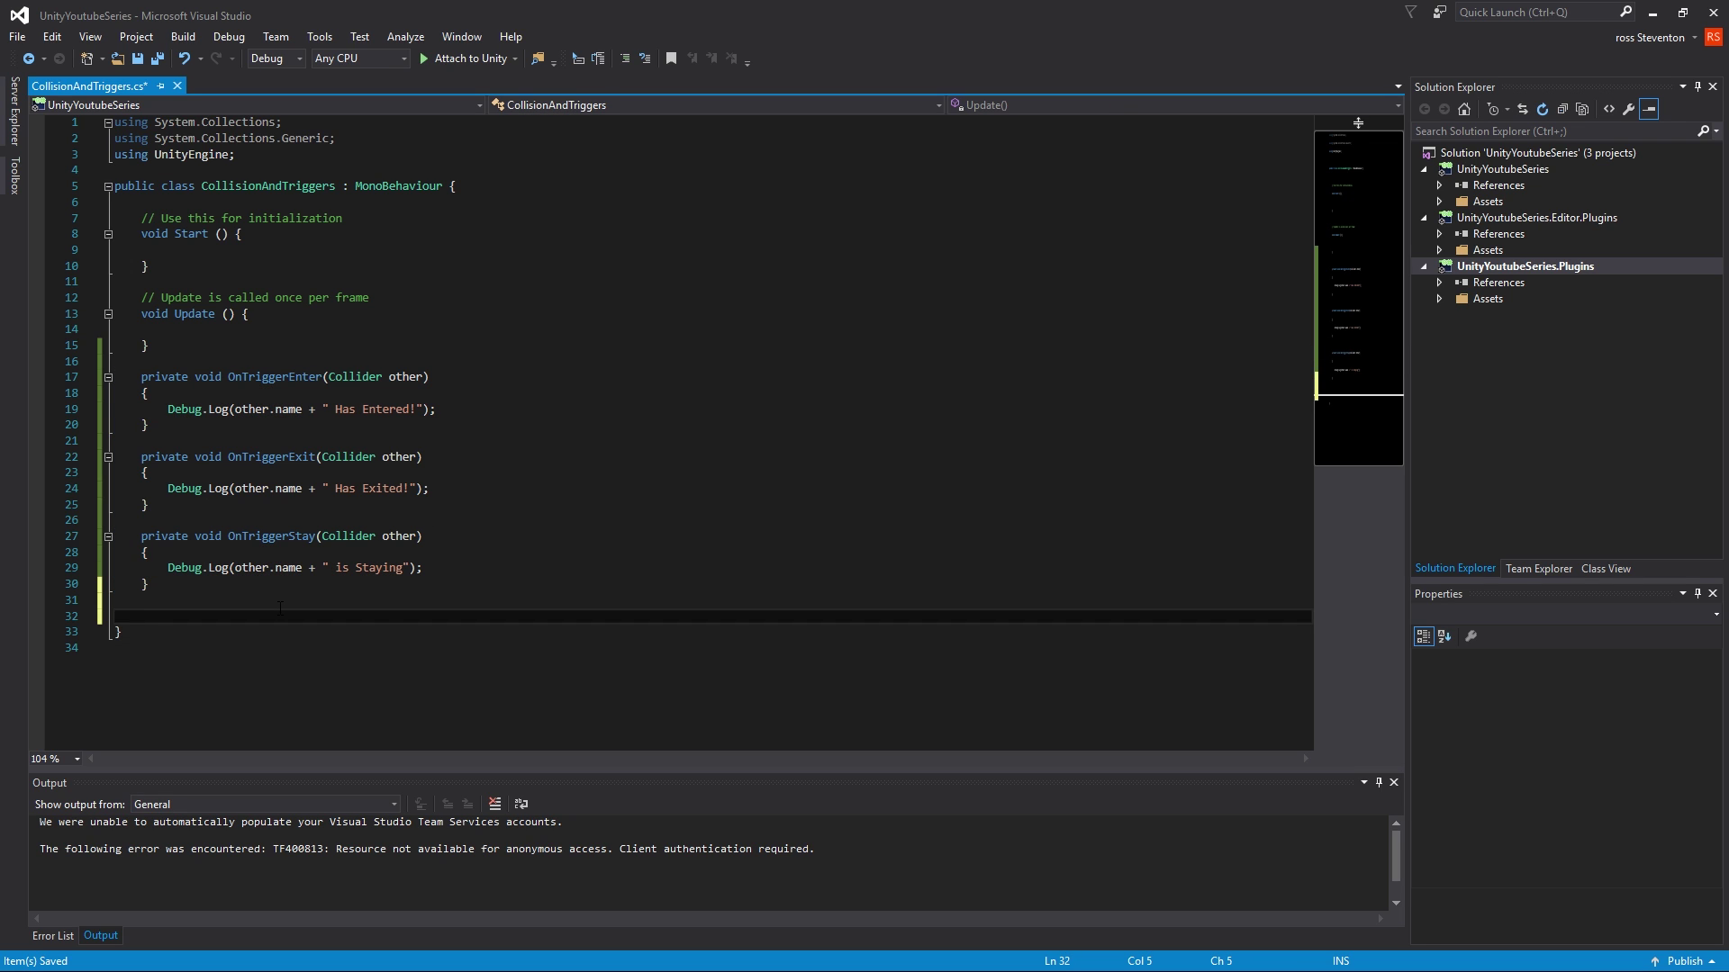
type("void OnColl")
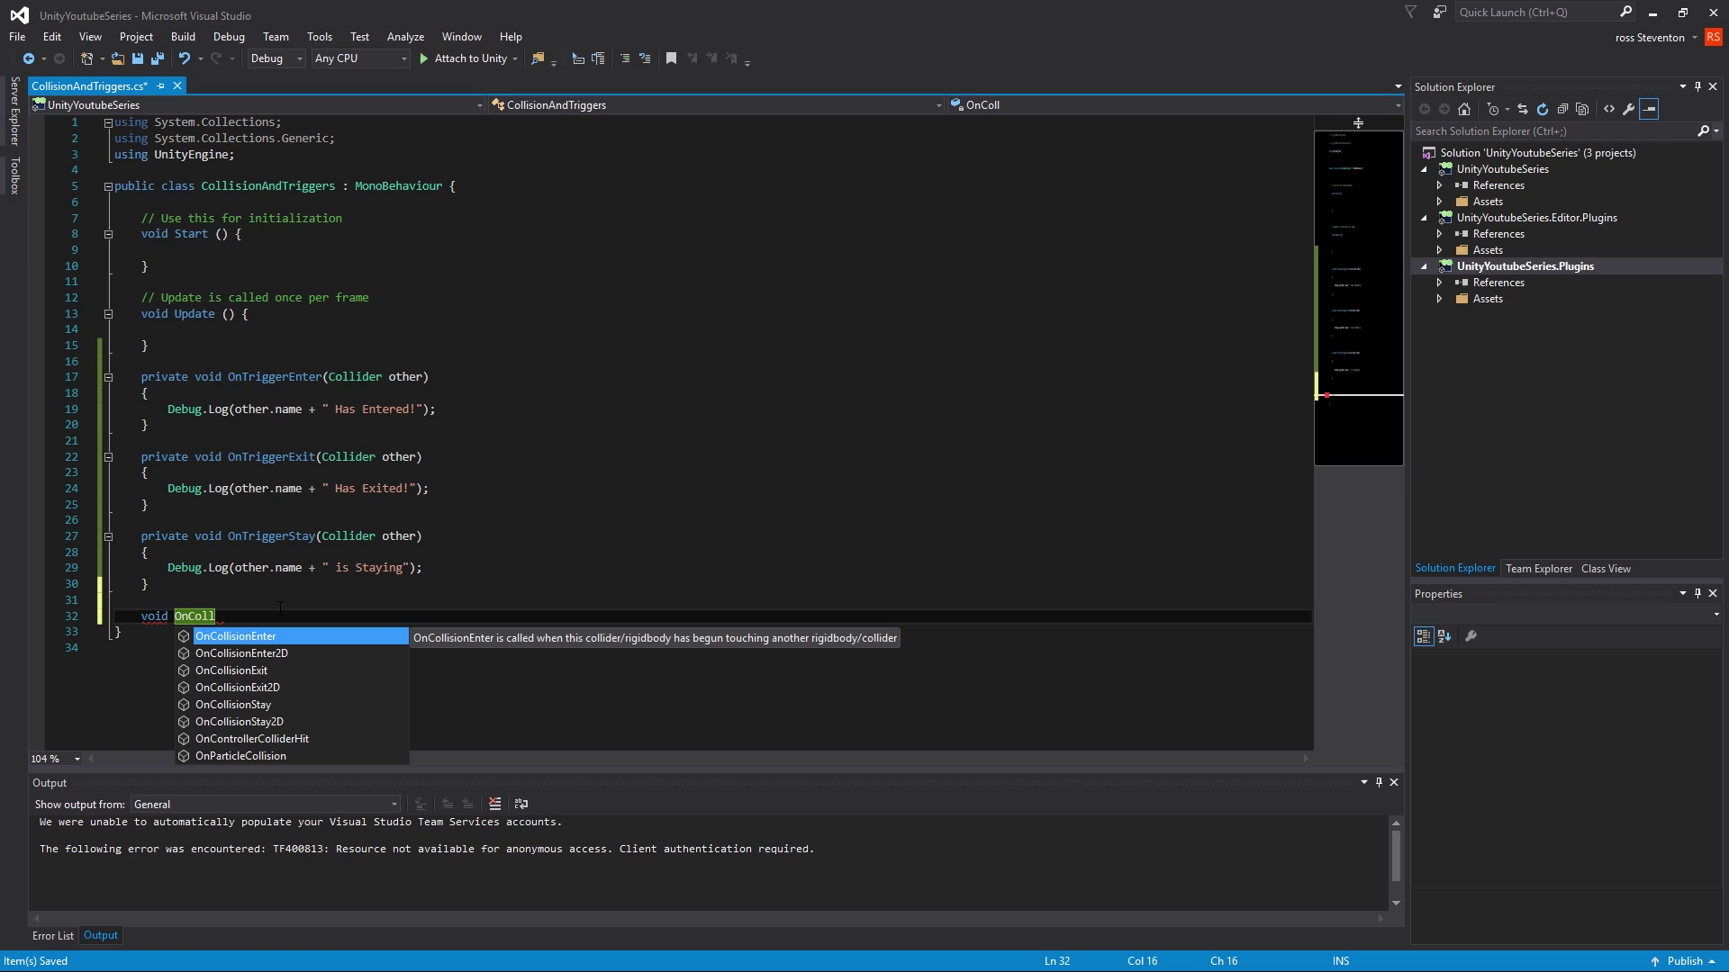
key("Tab")
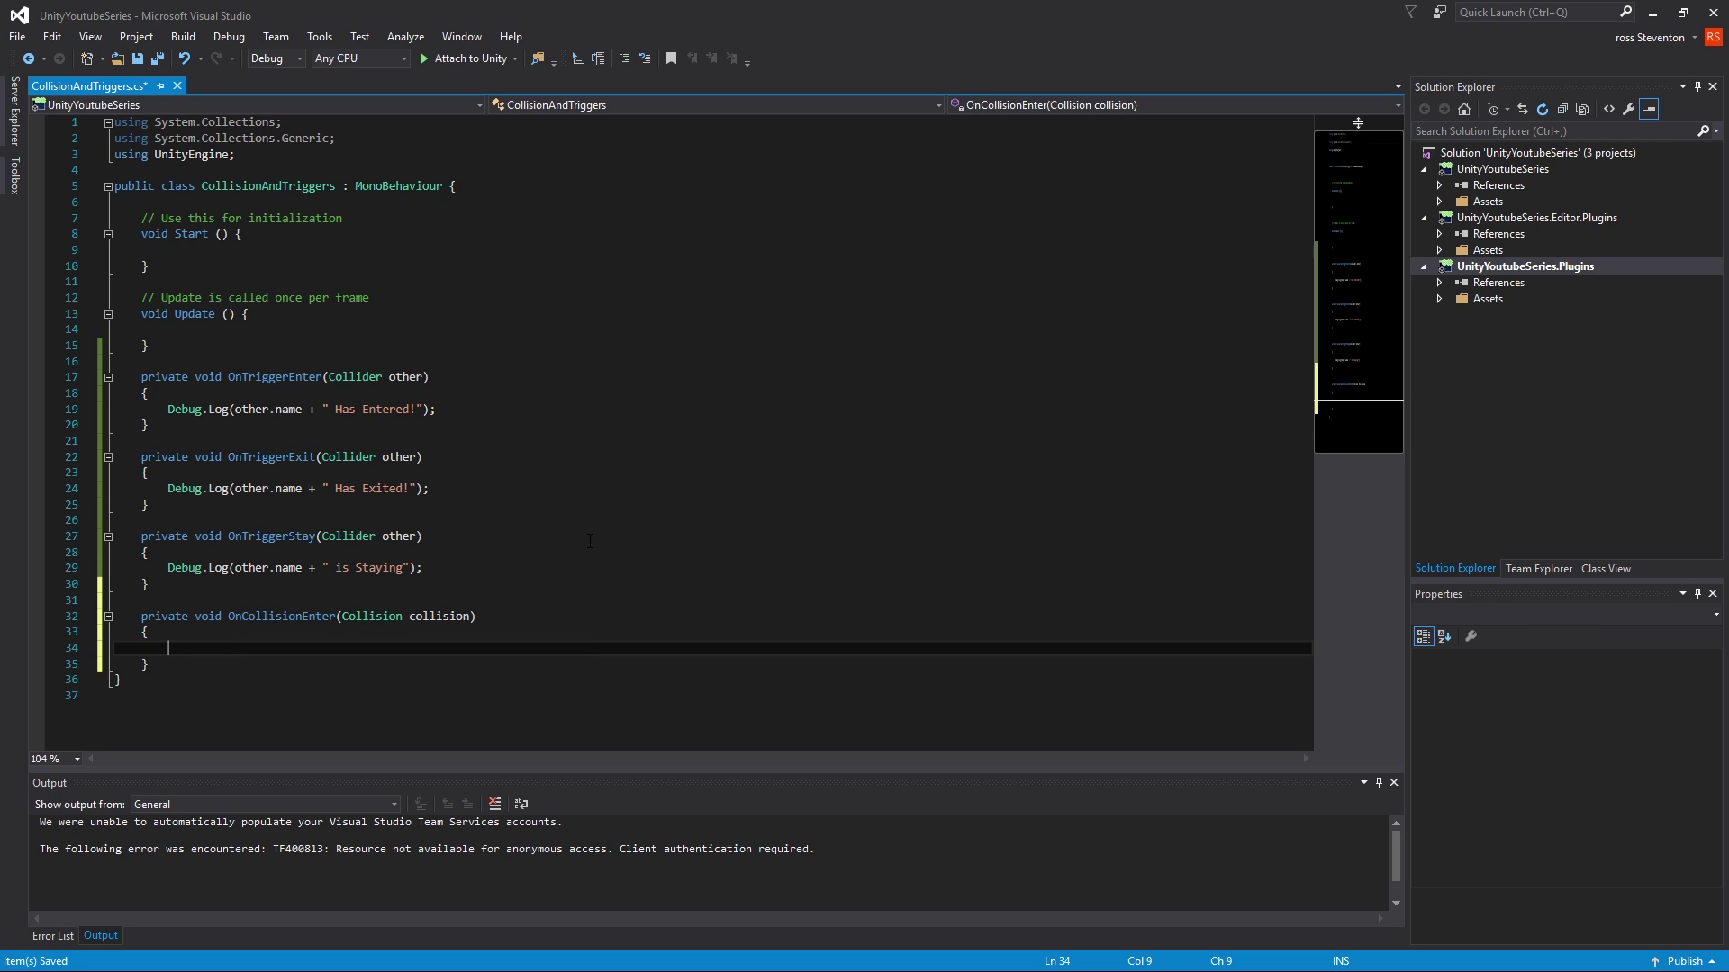
- Copy OnTriggerEnter's log statement into OnCollisionEnter, change its message to " Has Collided with me!" and save the script
mouse_move(449, 426)
left_mouse_down()
mouse_move(165, 413)
mouse_move(473, 409)
left_mouse_up()
left_click(162, 410)
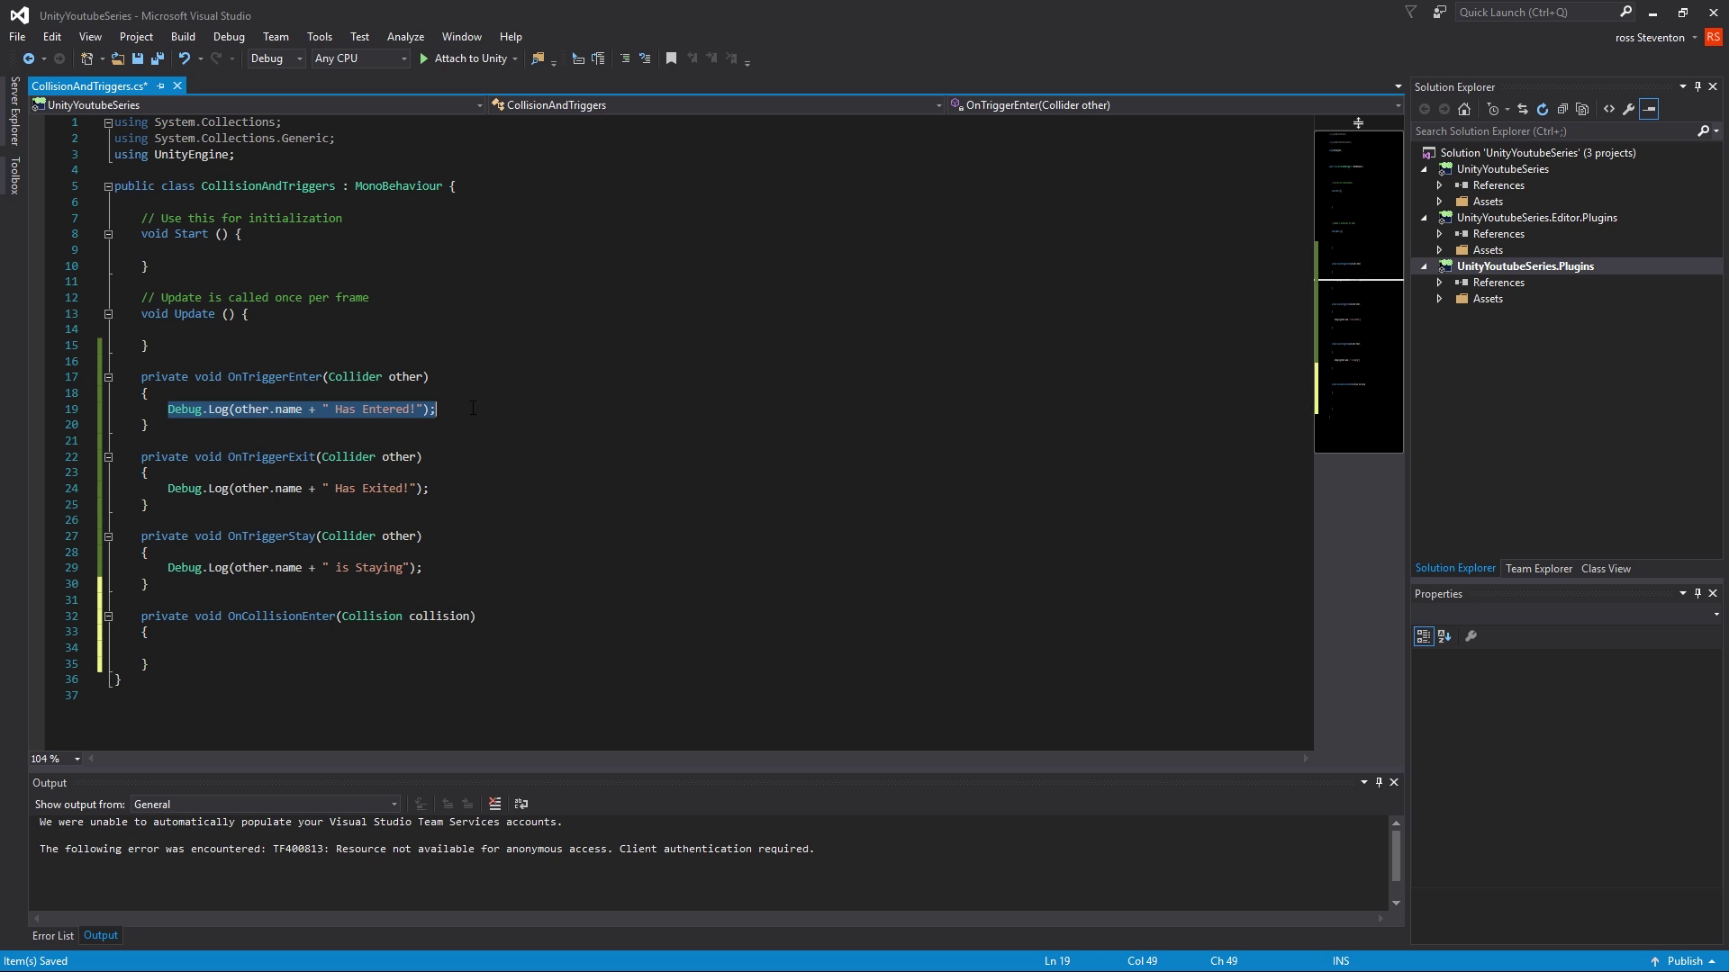
key("ctrl+c")
left_click(192, 650)
key("ctrl+v")
double_click(387, 648)
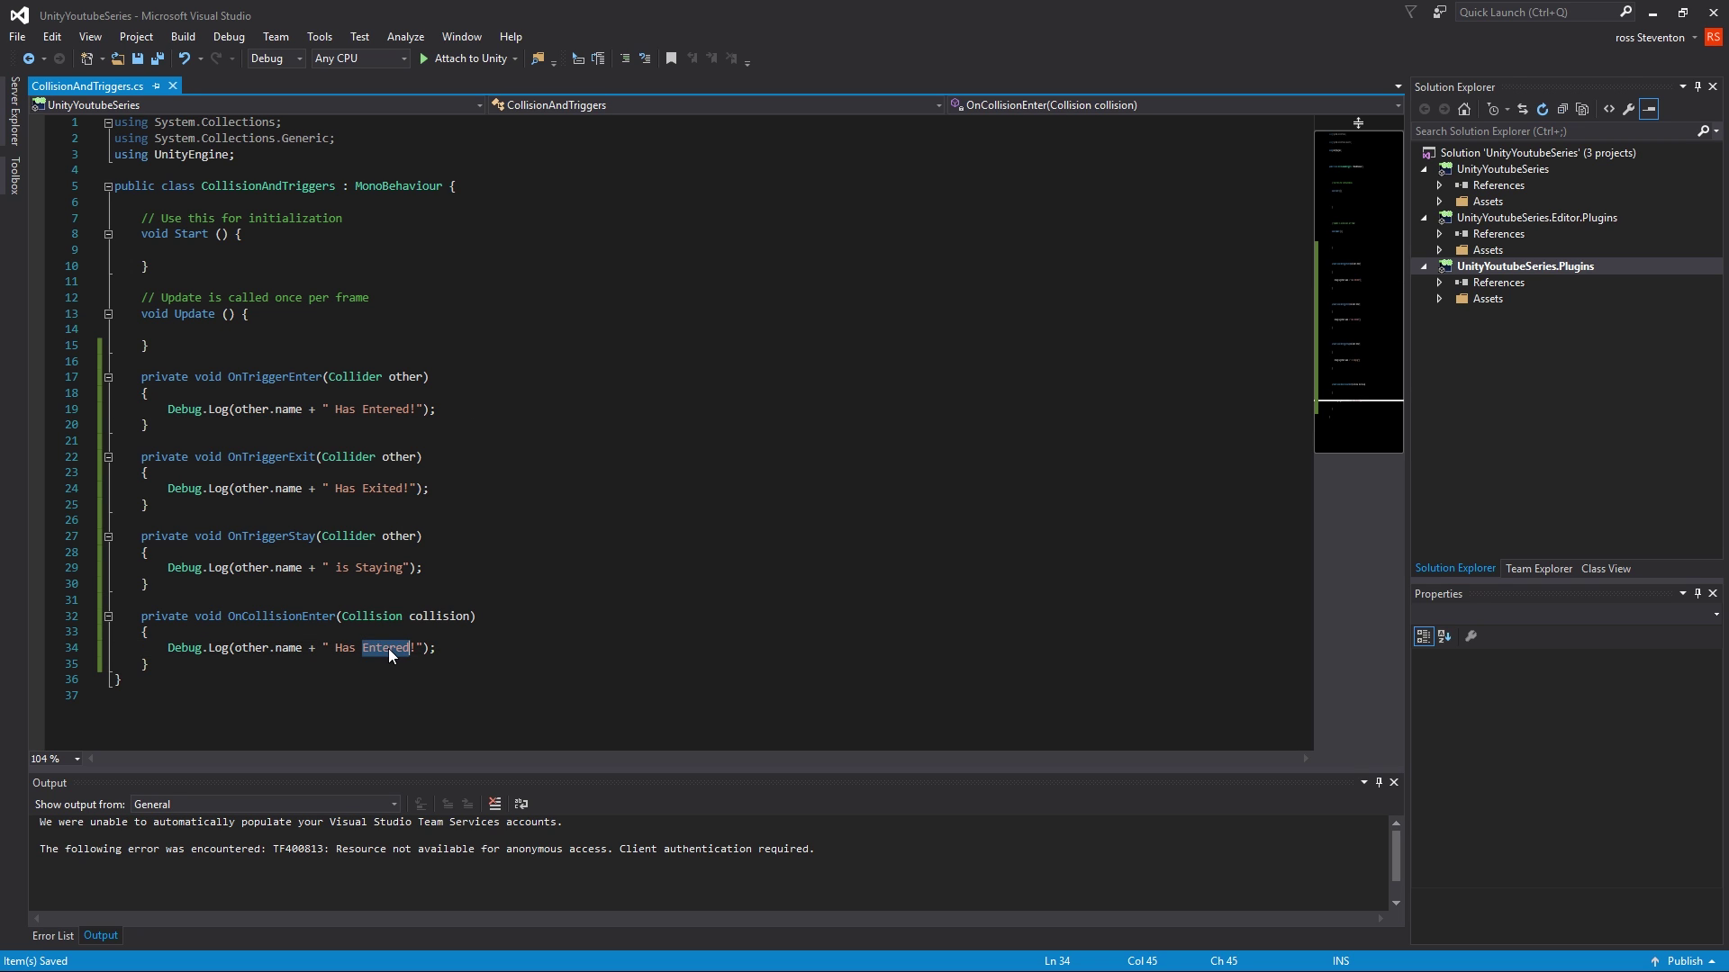
type("Collided w")
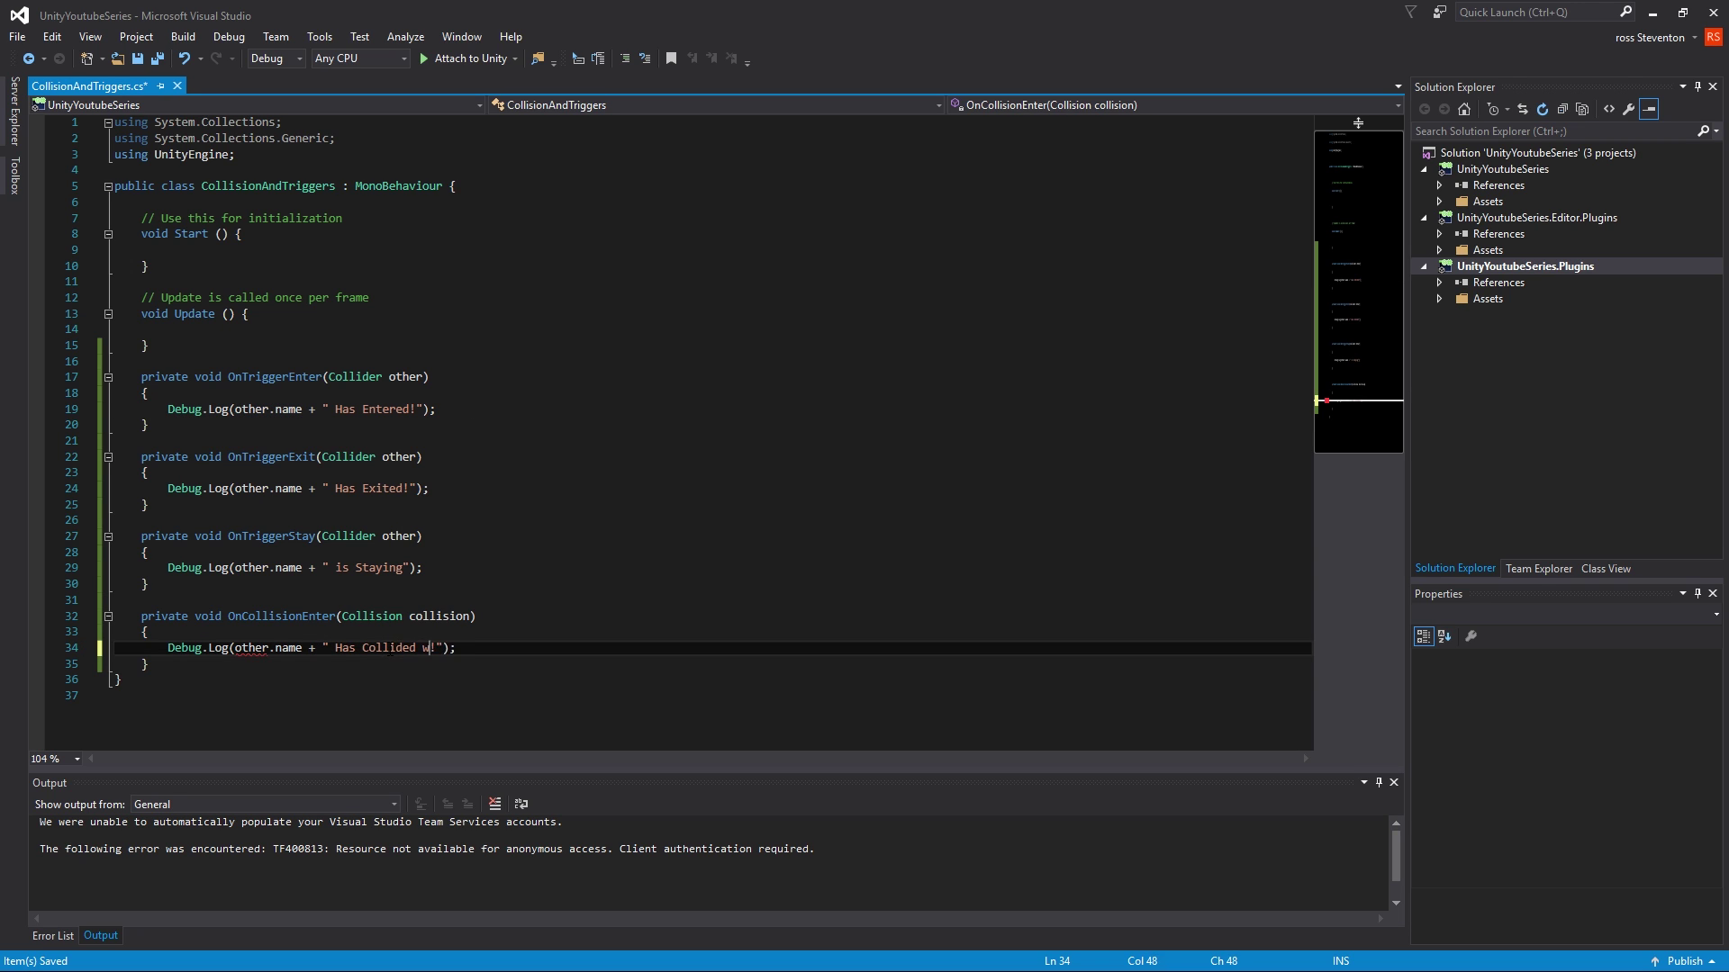
type("ith me")
key("ctrl+s")
- Replace other with the collision parameter in OnCollisionEnter's log statement
left_click(421, 618)
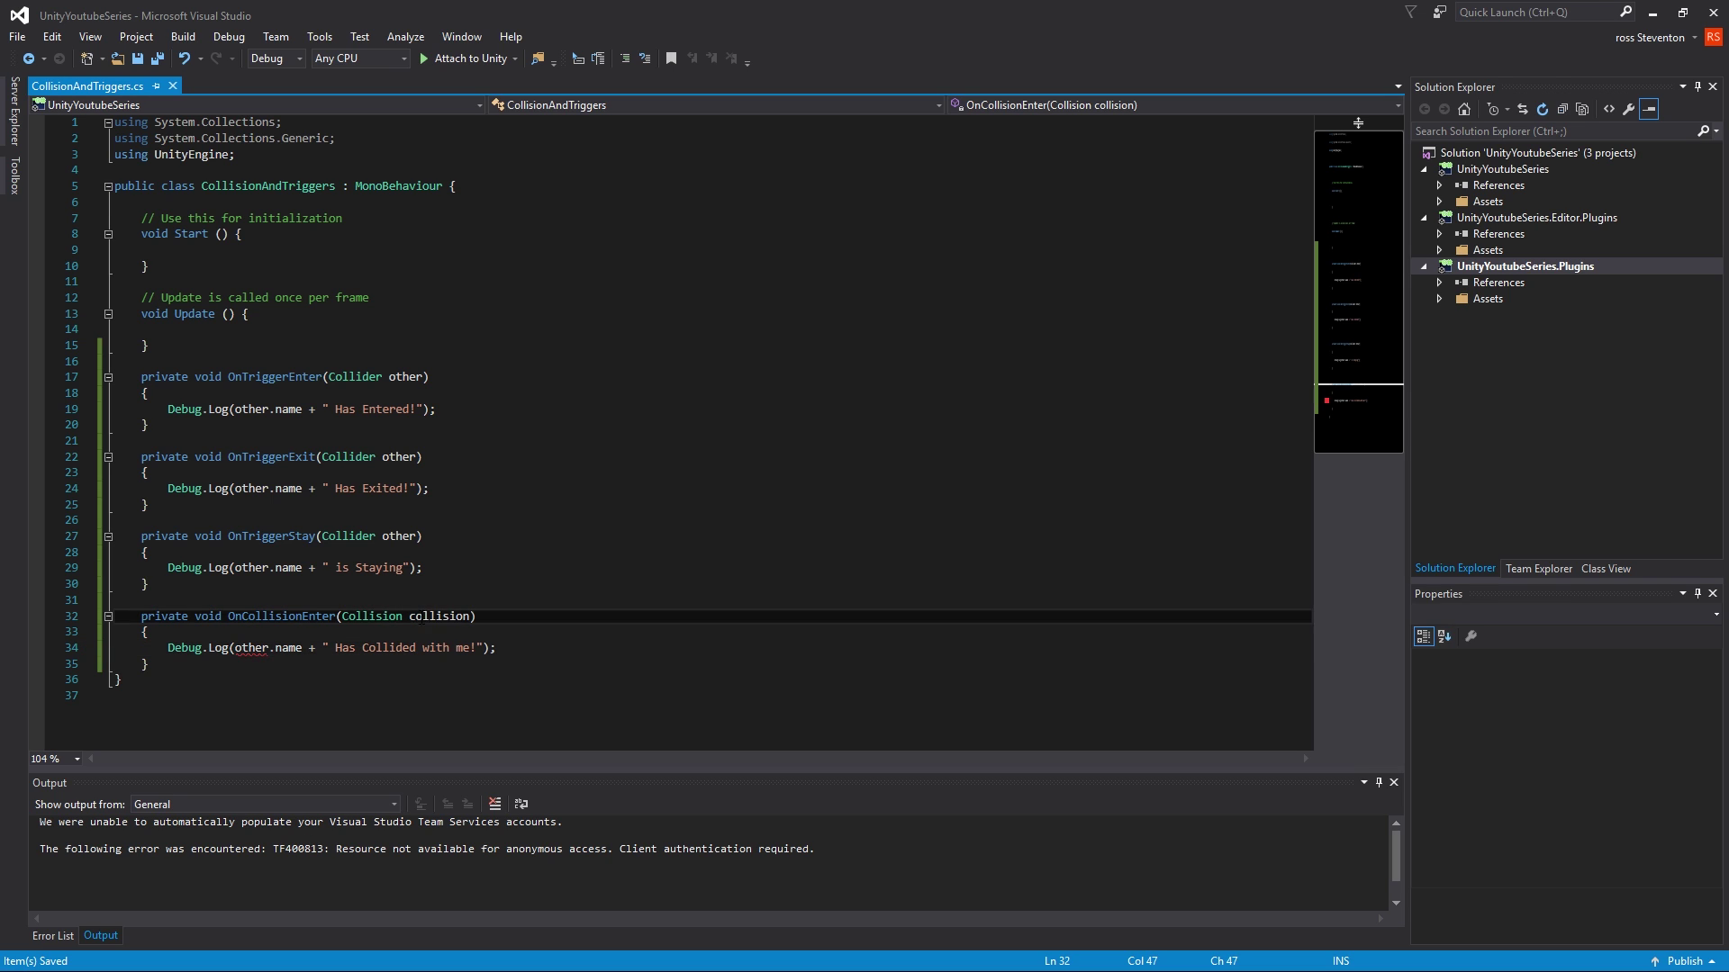
double_click(441, 616)
key("ctrl+c")
double_click(252, 647)
key("ctrl+v")
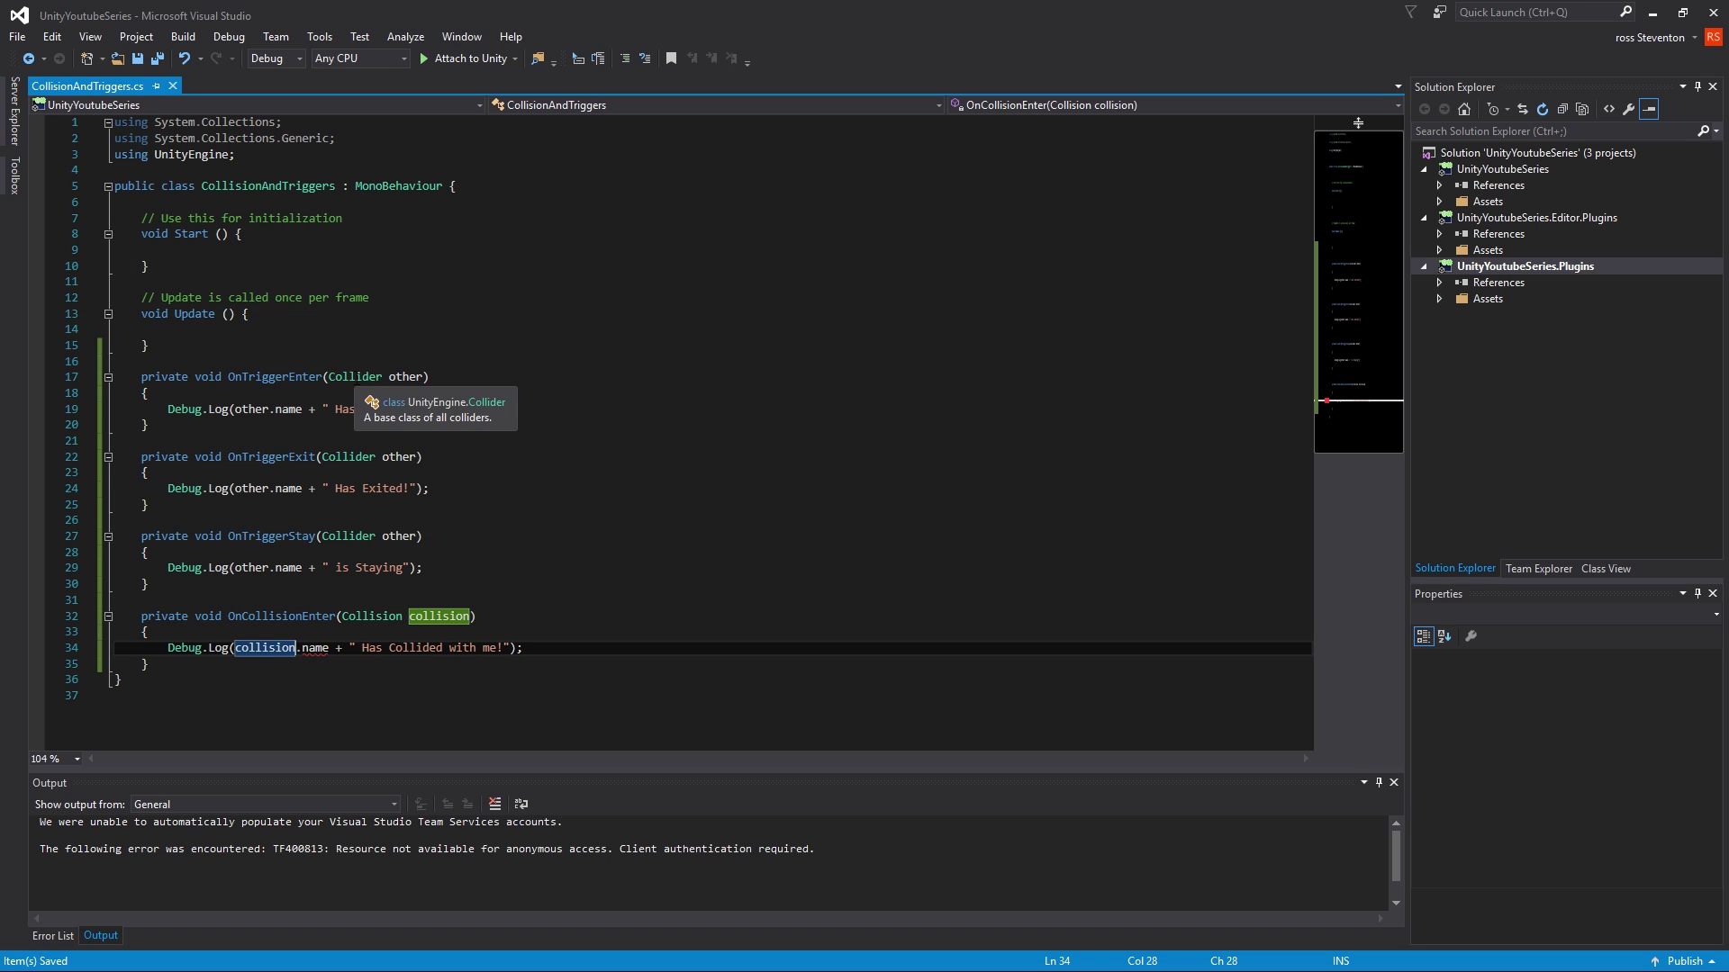
left_click(353, 376)
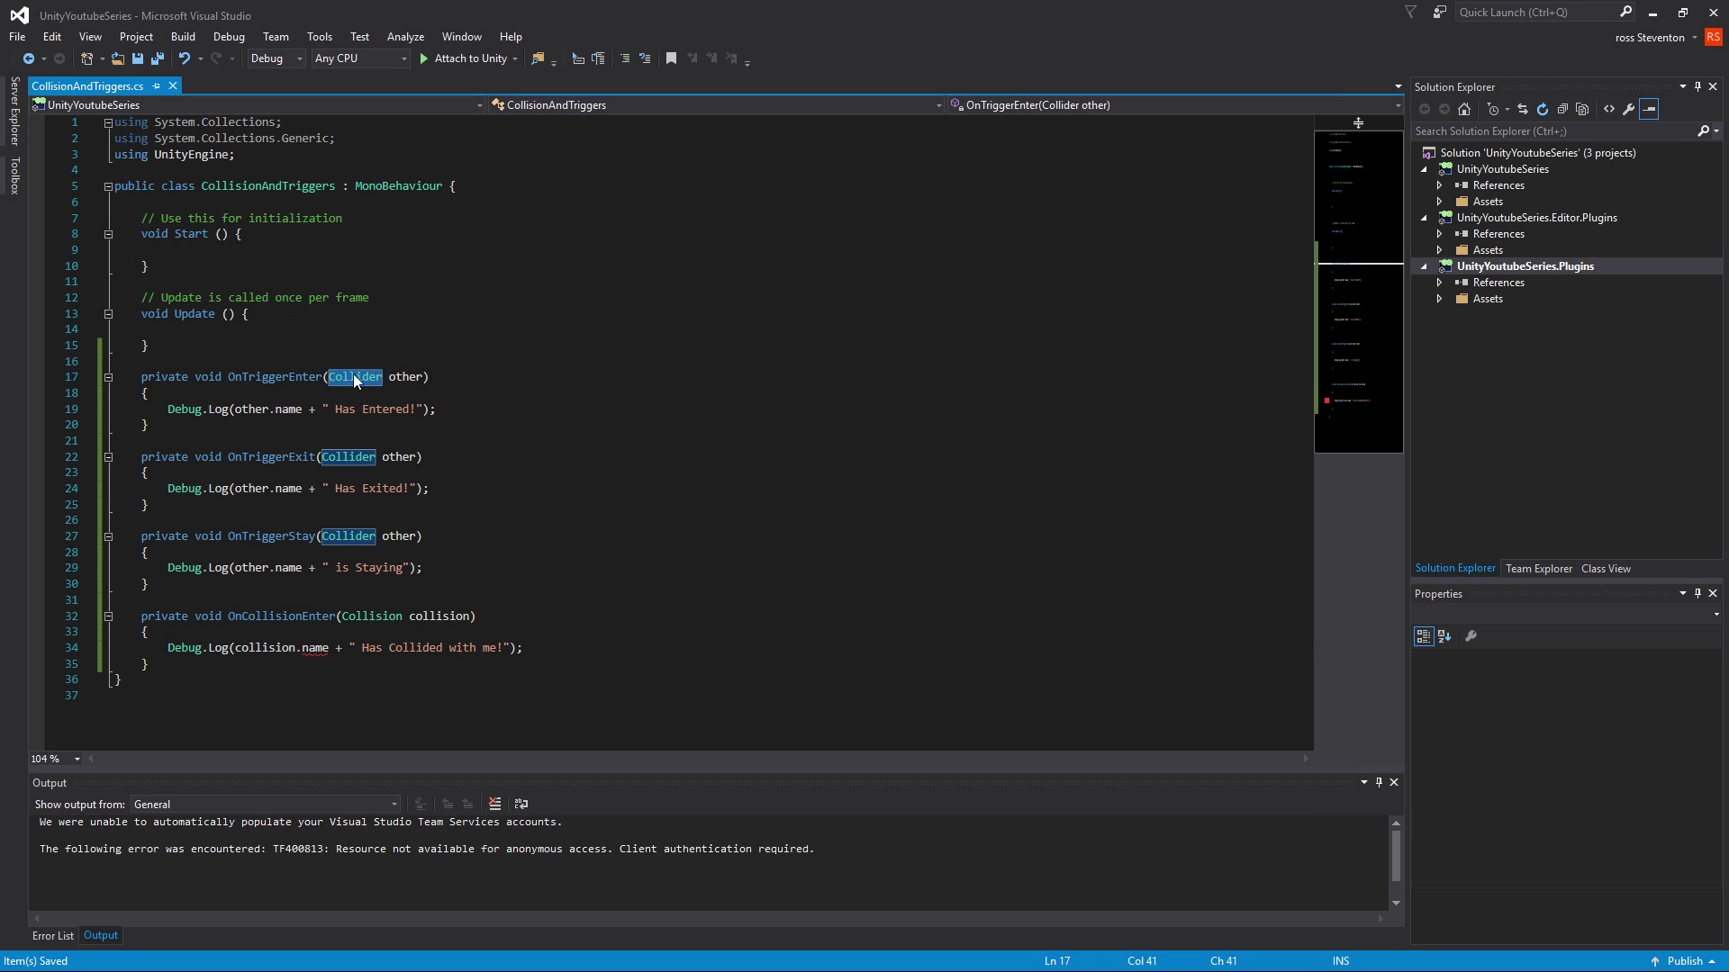
double_click(406, 378)
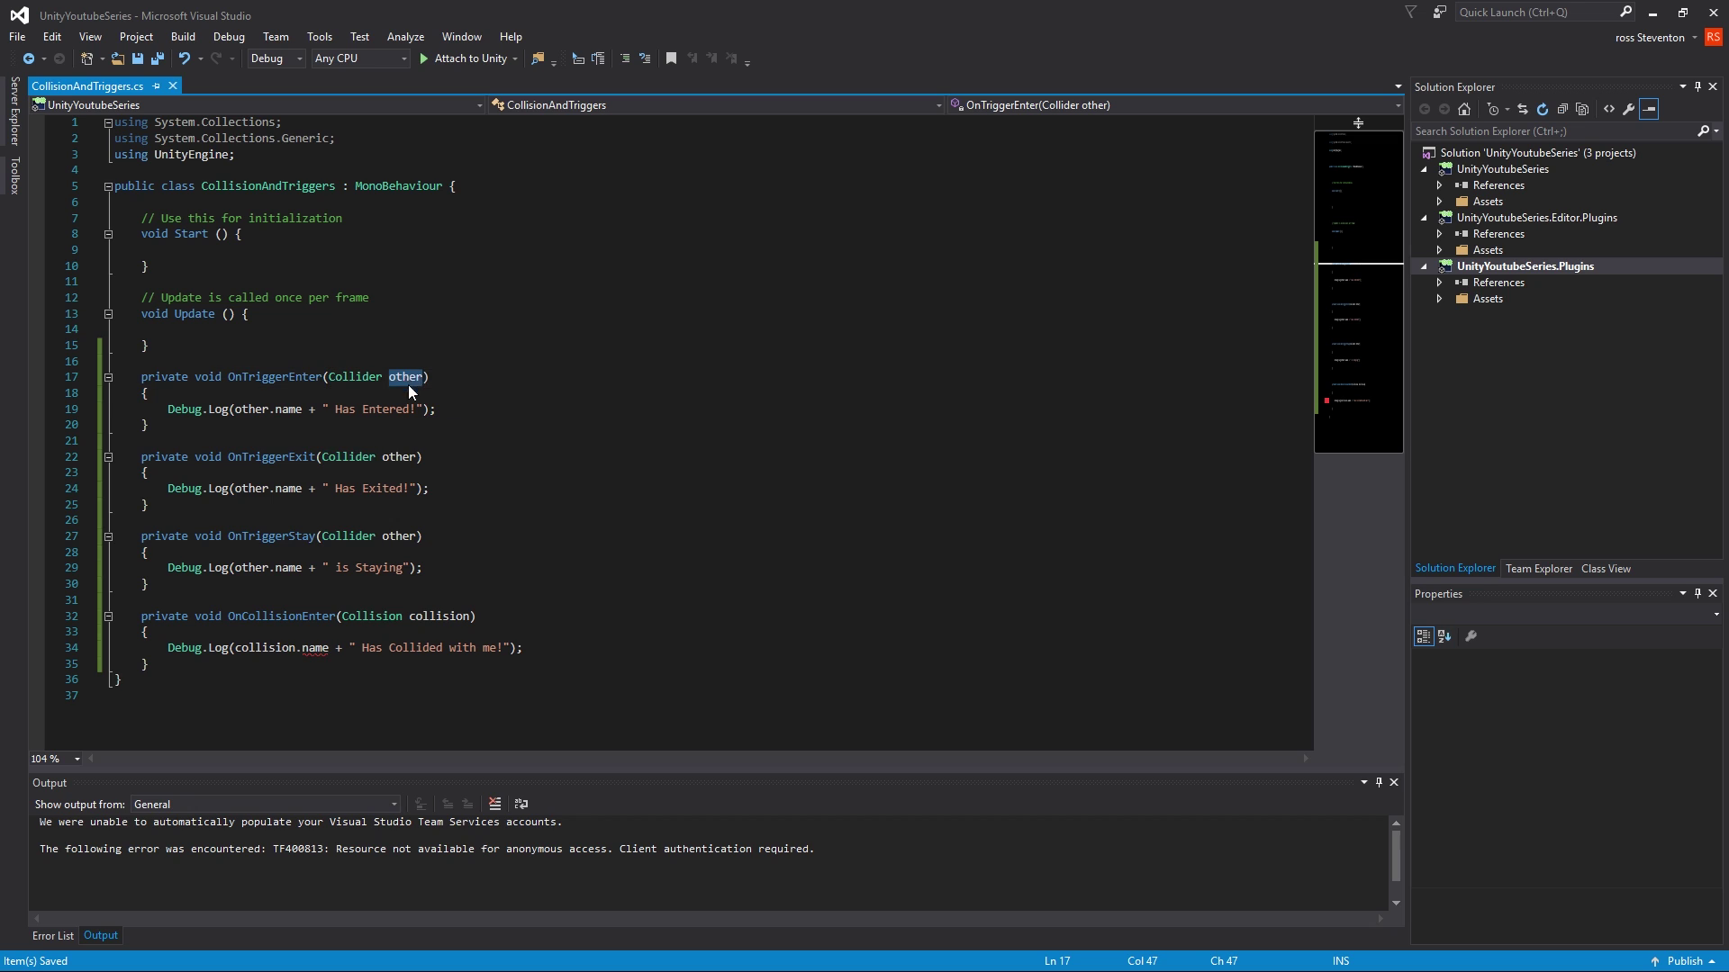
left_click(206, 202)
type("int ")
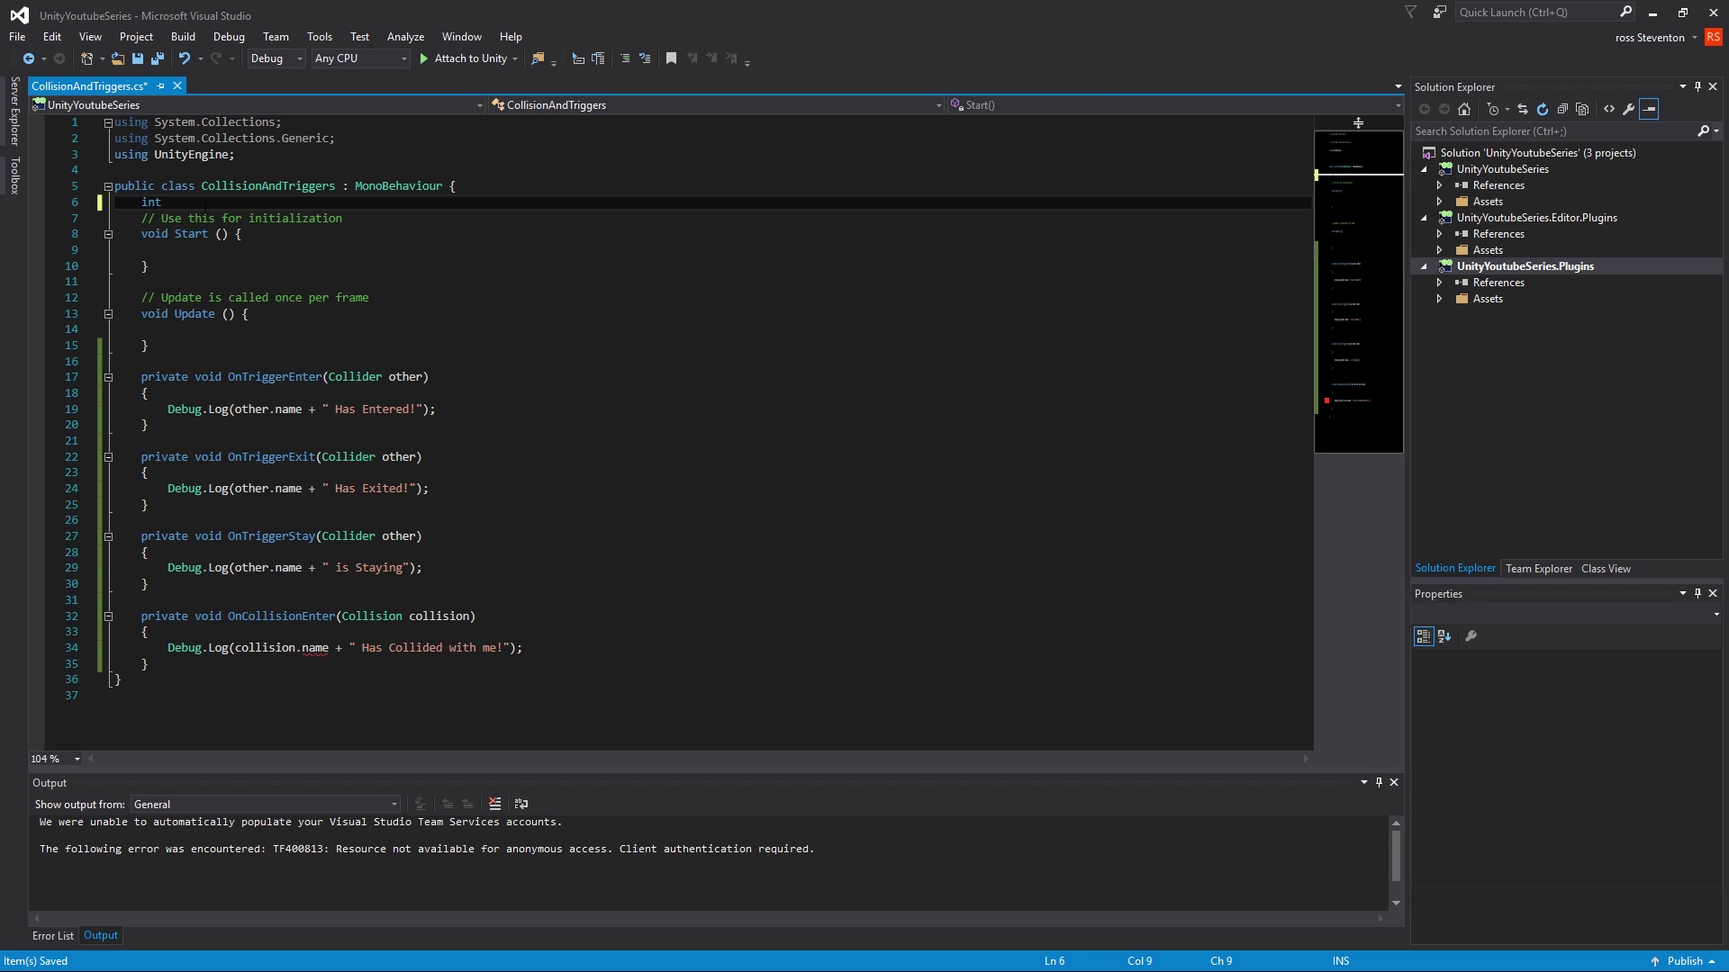
type("health")
left_click_drag(215, 202, 123, 208)
key("BackSpace")
key("BackSpace")
key("ctrl+s")
- Change collision.name to collision.transform.name in OnCollisionEnter's log statement and save the script
left_click(304, 649)
key("Delete")
key("Delete")
key("Delete")
key("Delete")
key("ctrl+space")
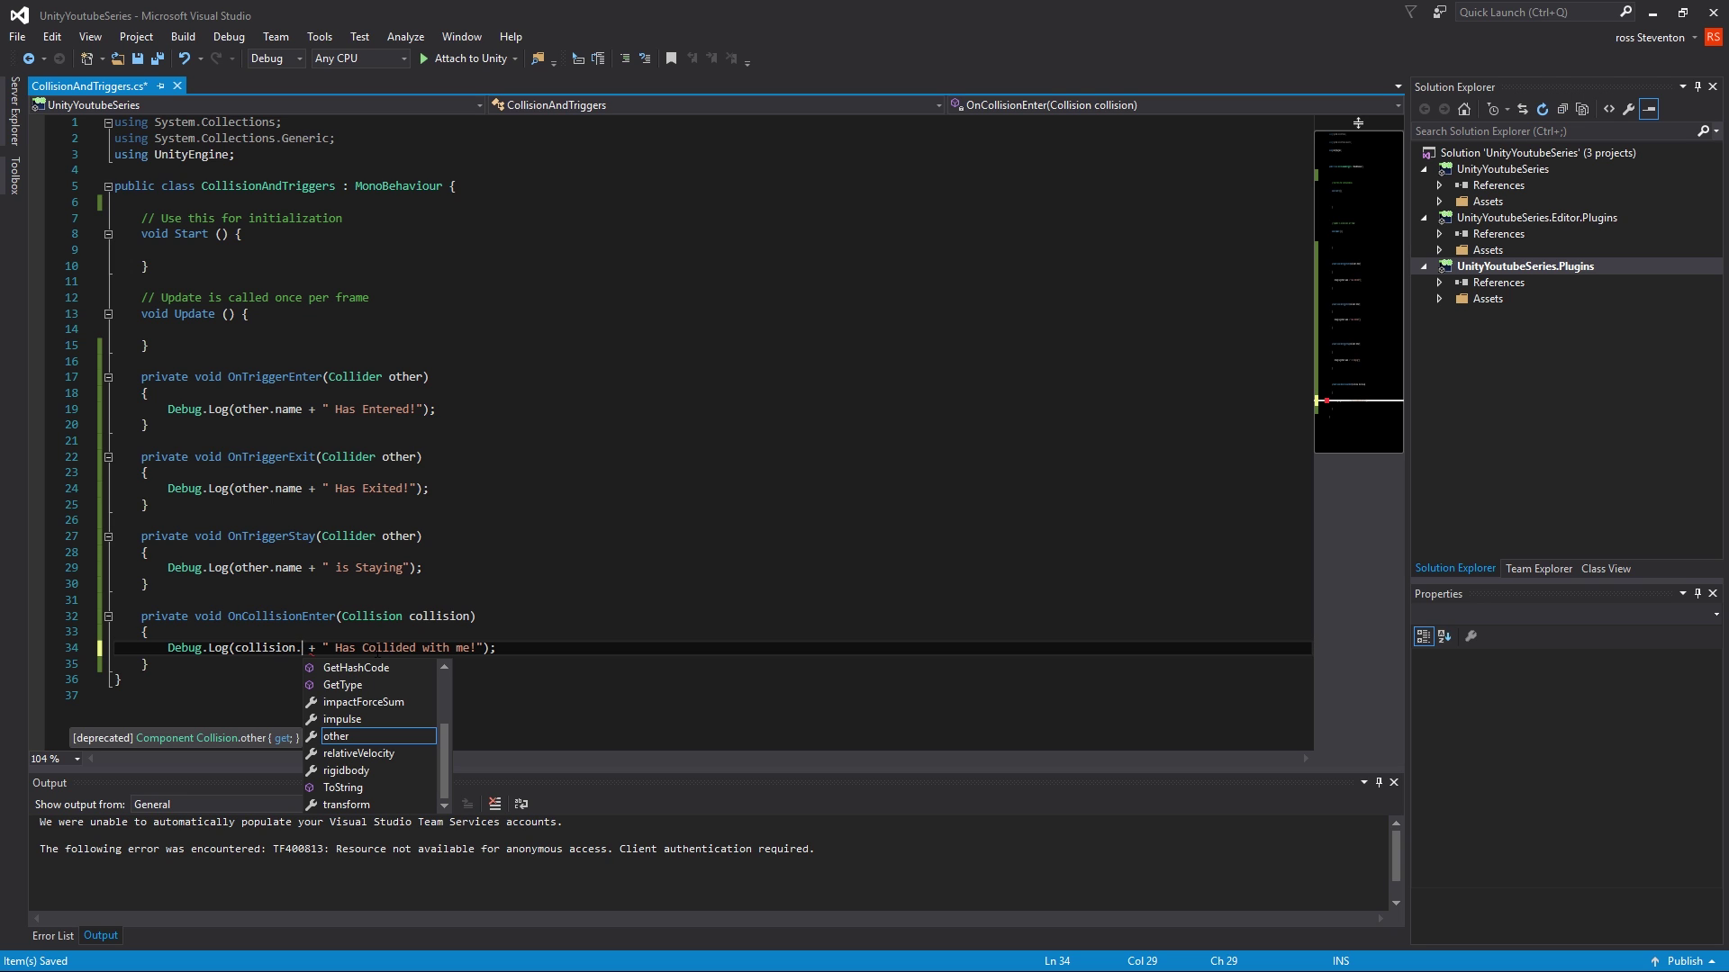
type("transform.name")
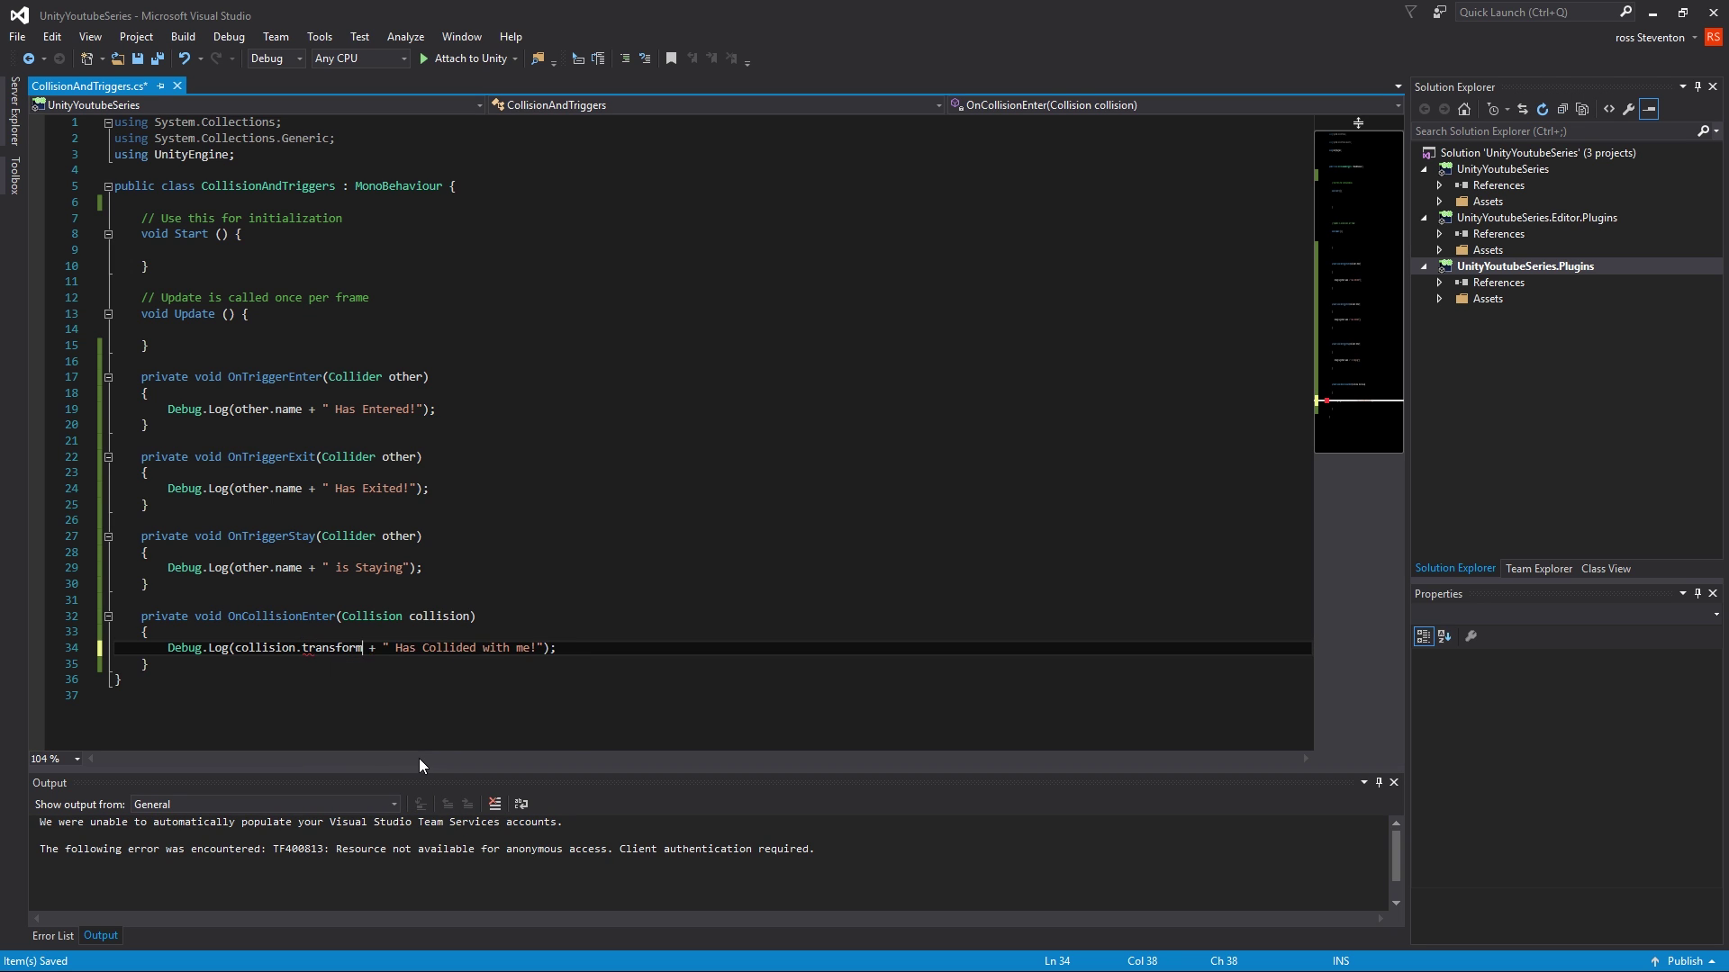
key("ctrl+s")
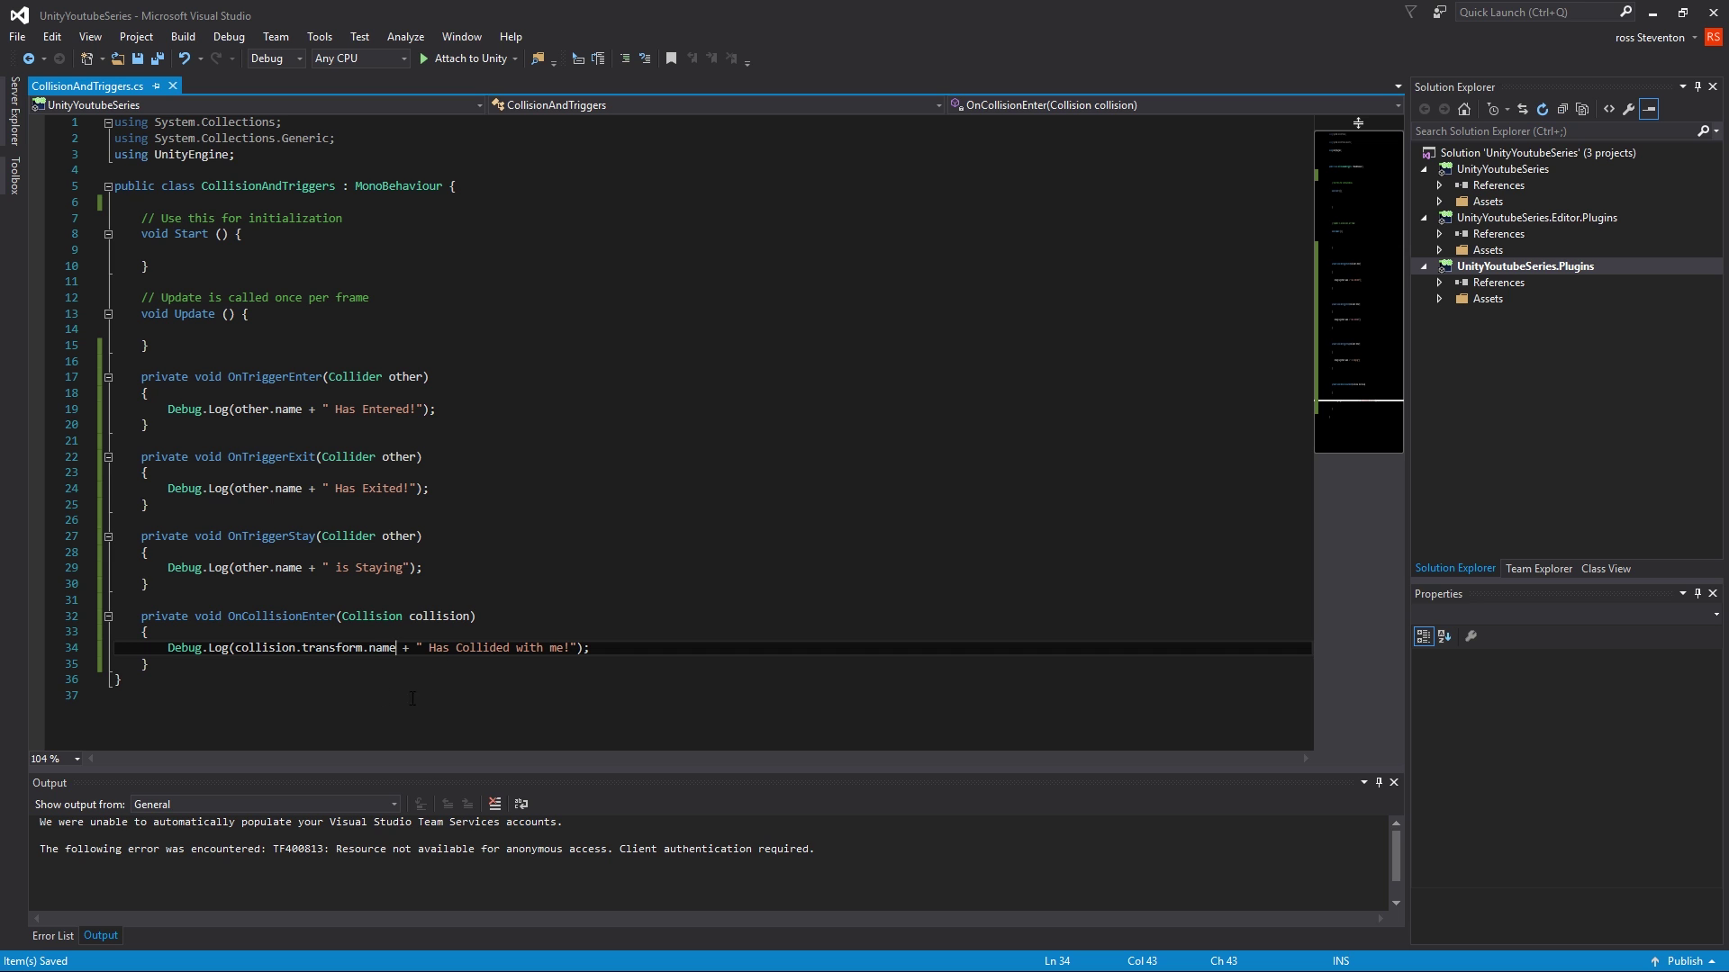
left_click(559, 647)
- Switch to Unity, enable the Trigger object's Mesh Renderer and start playing the scene
key("alt+Tab")
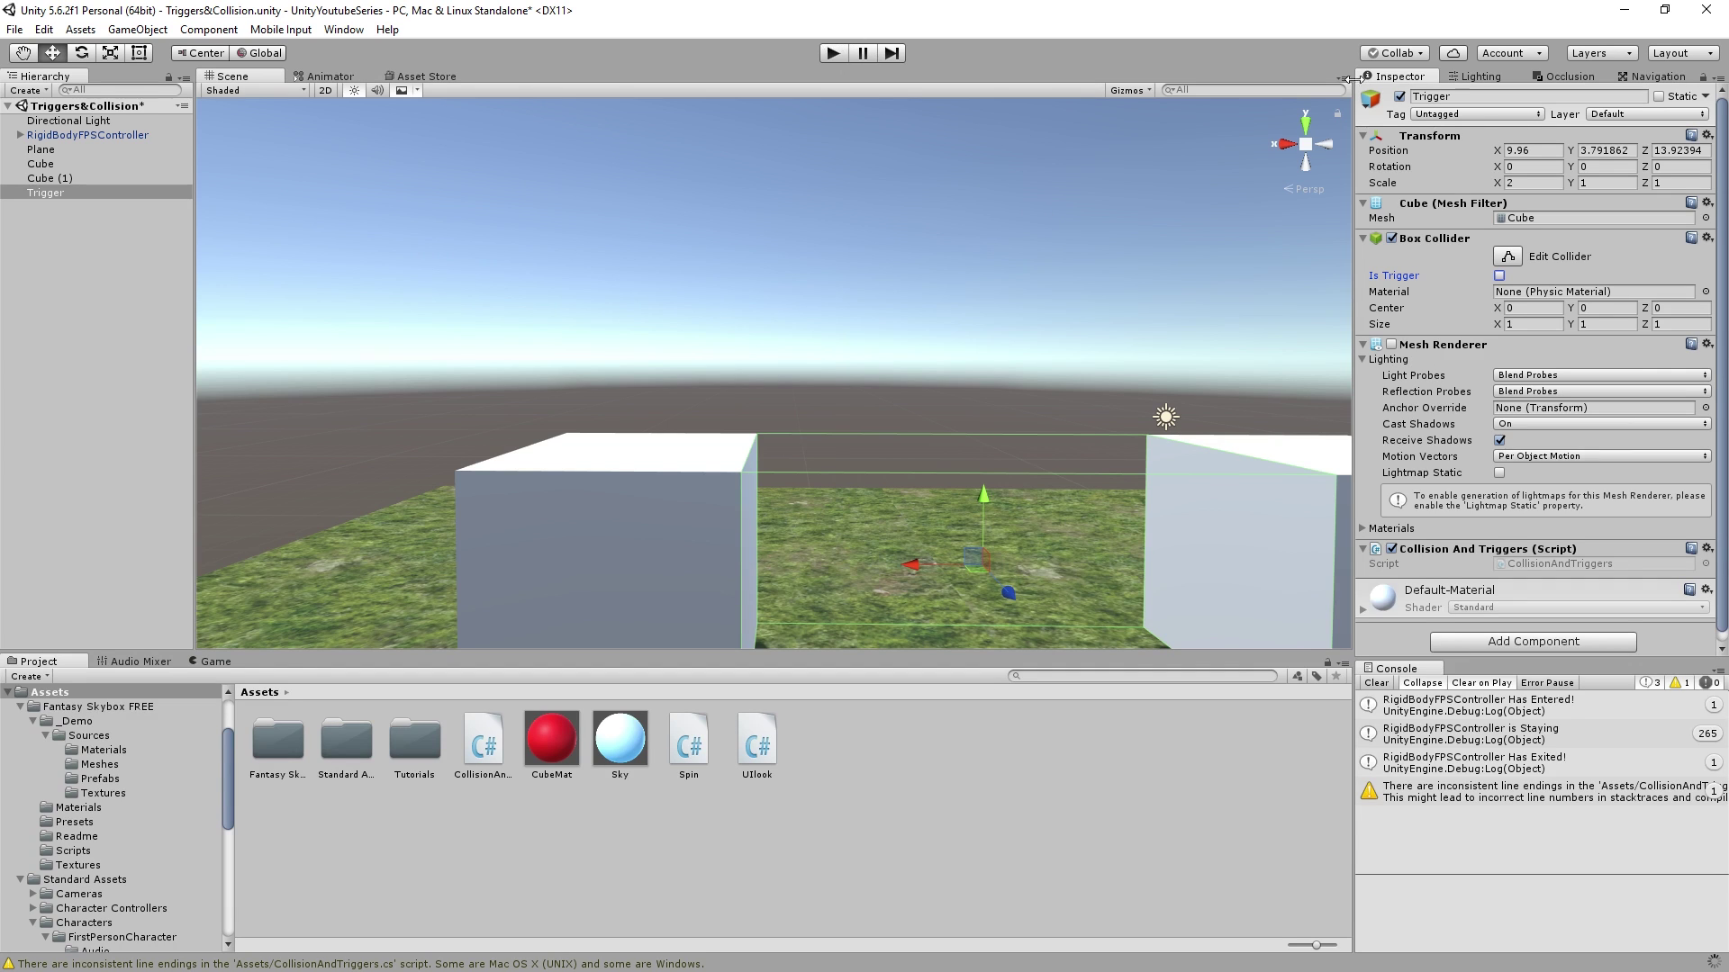
left_click(1392, 345)
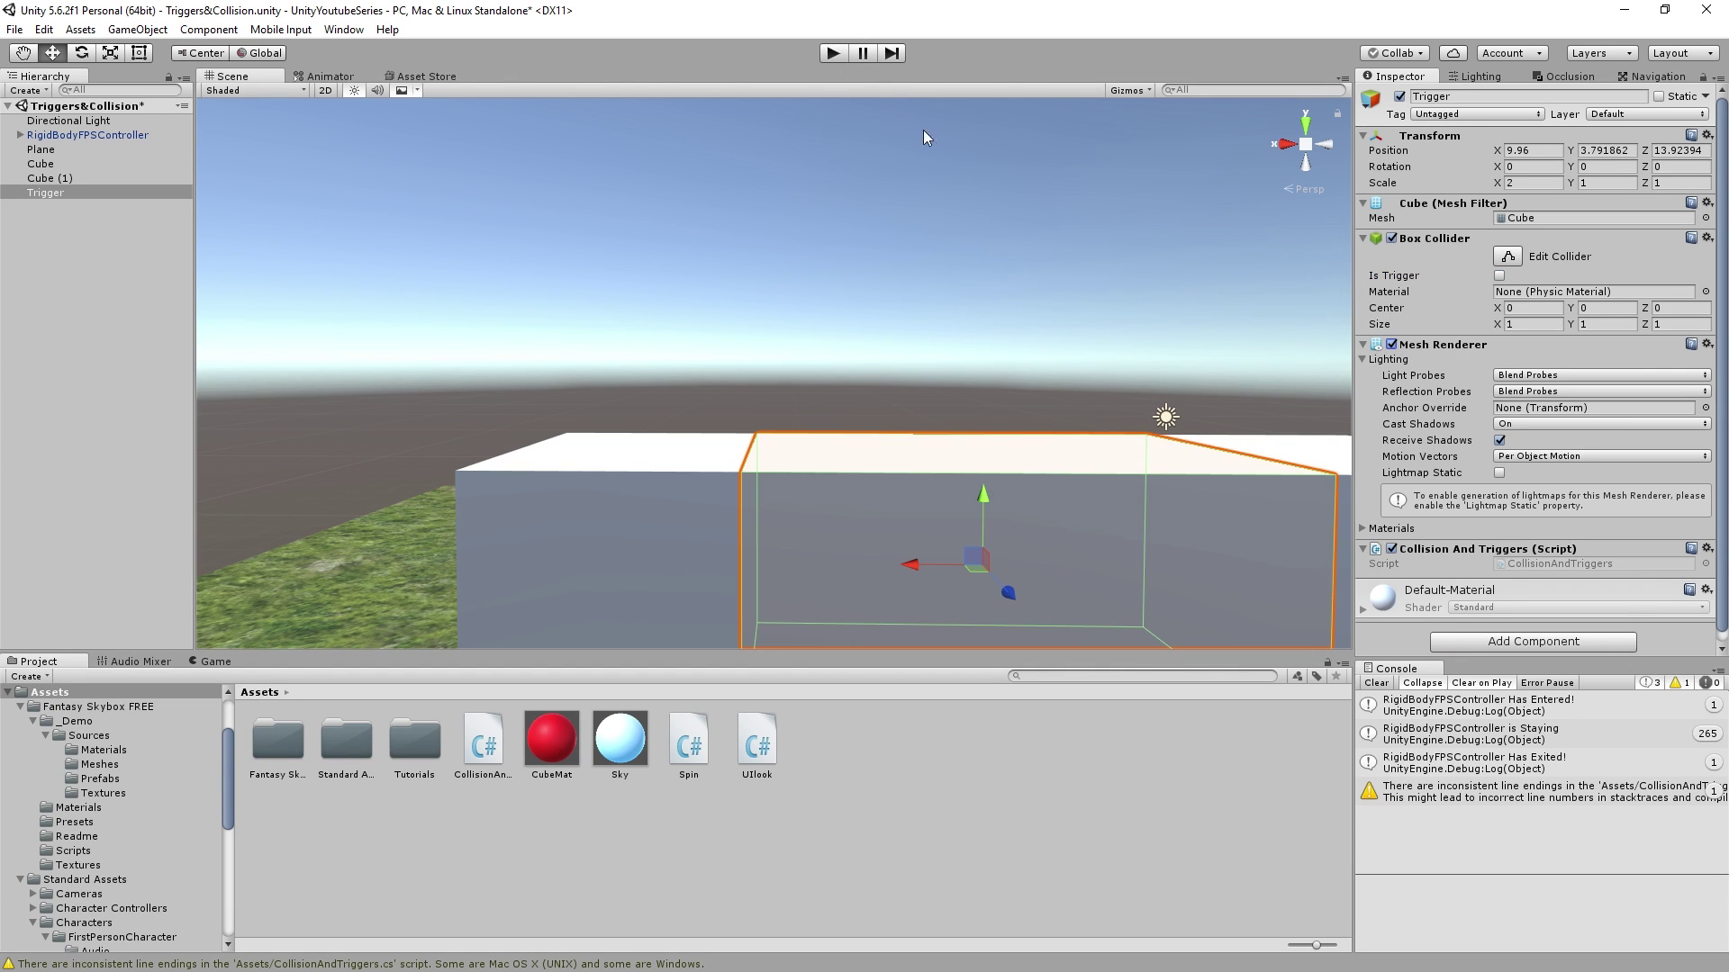
left_click(836, 57)
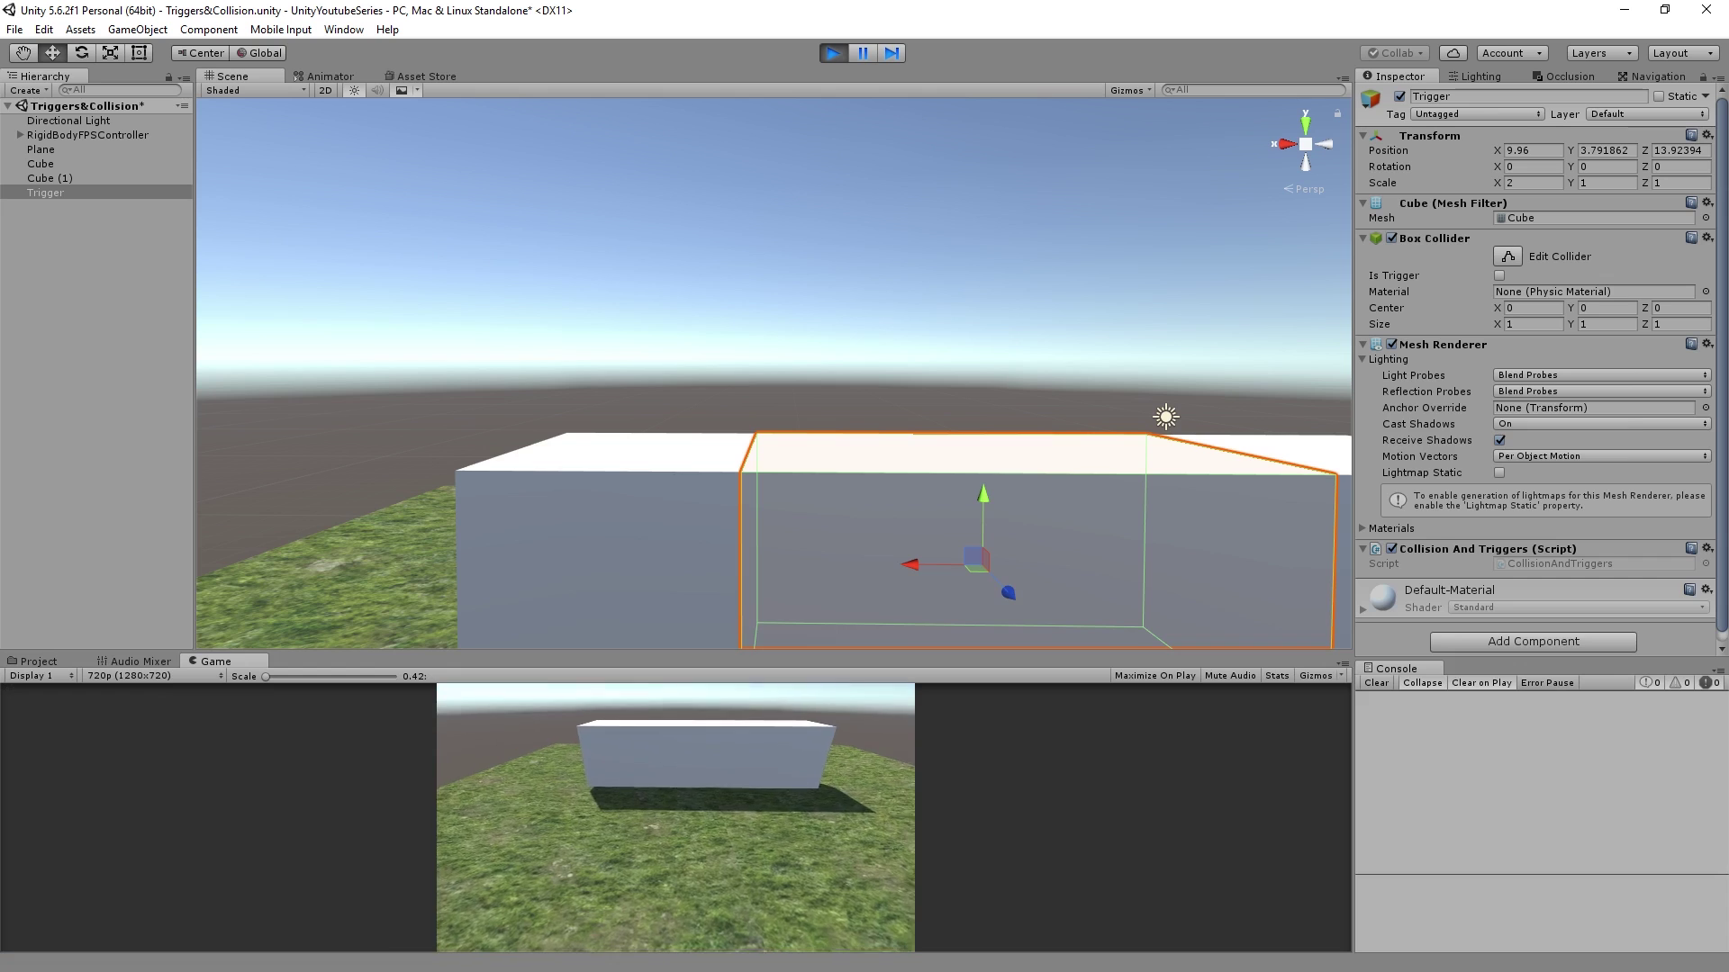
- Walk the player repeatedly into and away from the Trigger block to test the collision log, and end play mode
key("w")
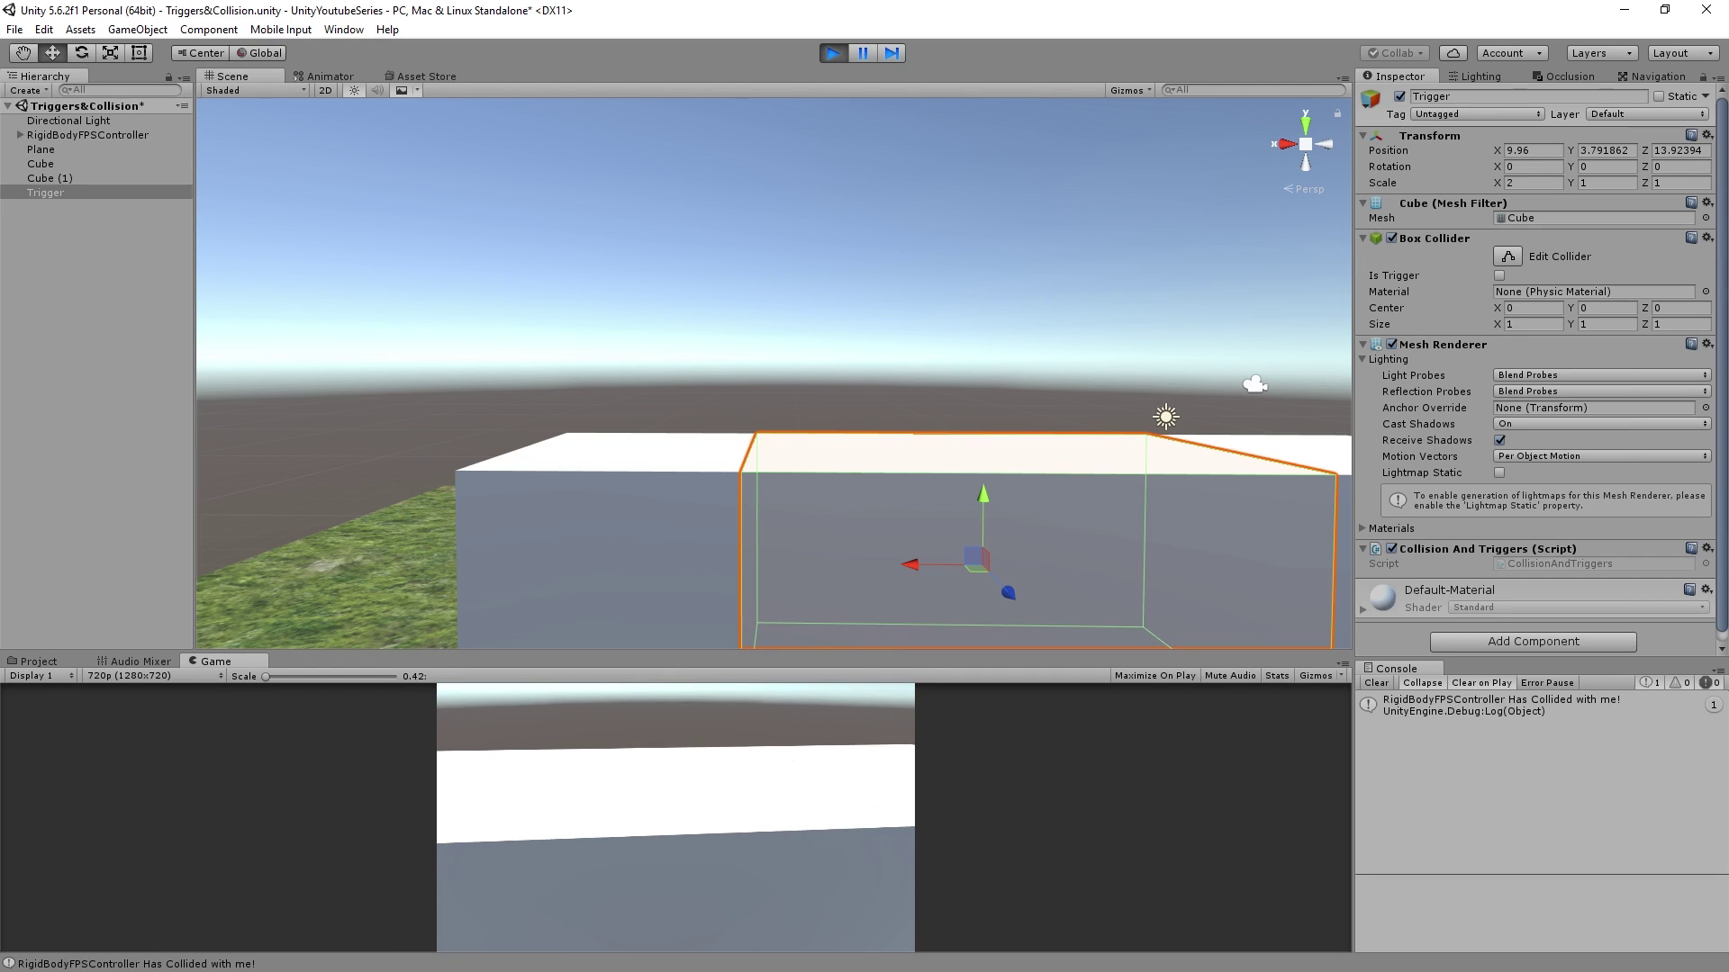
key("space")
key("space")
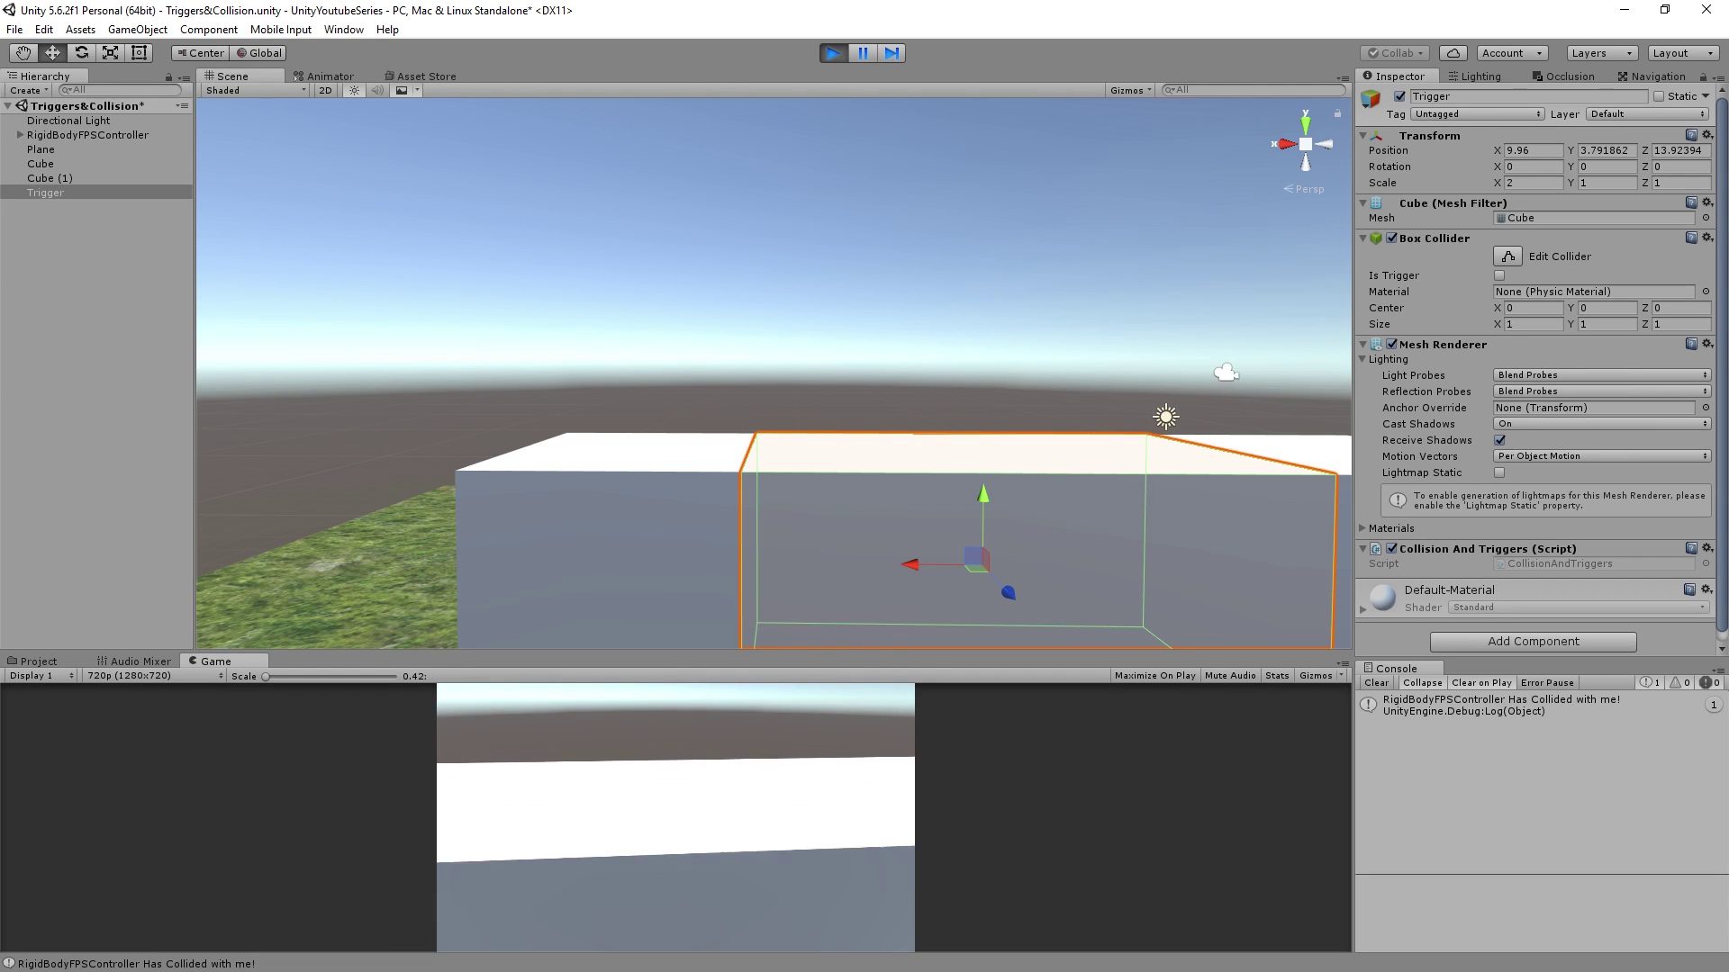
key("s")
key("w")
key("s")
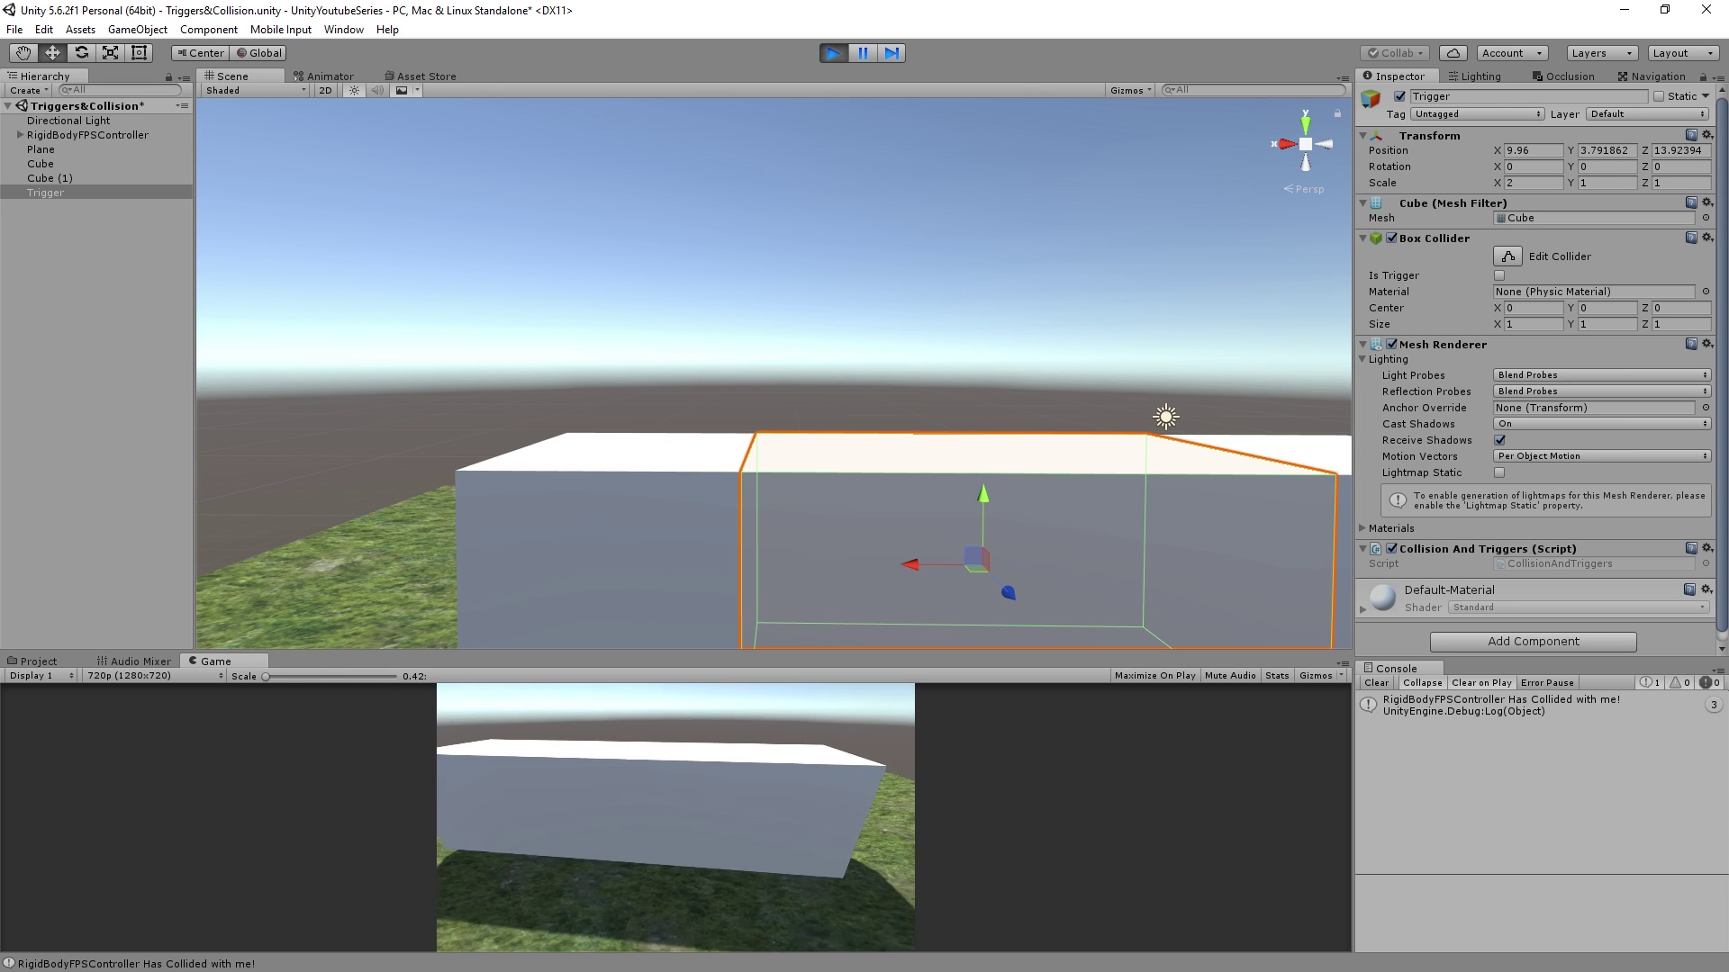
key("w")
key("s")
key("w")
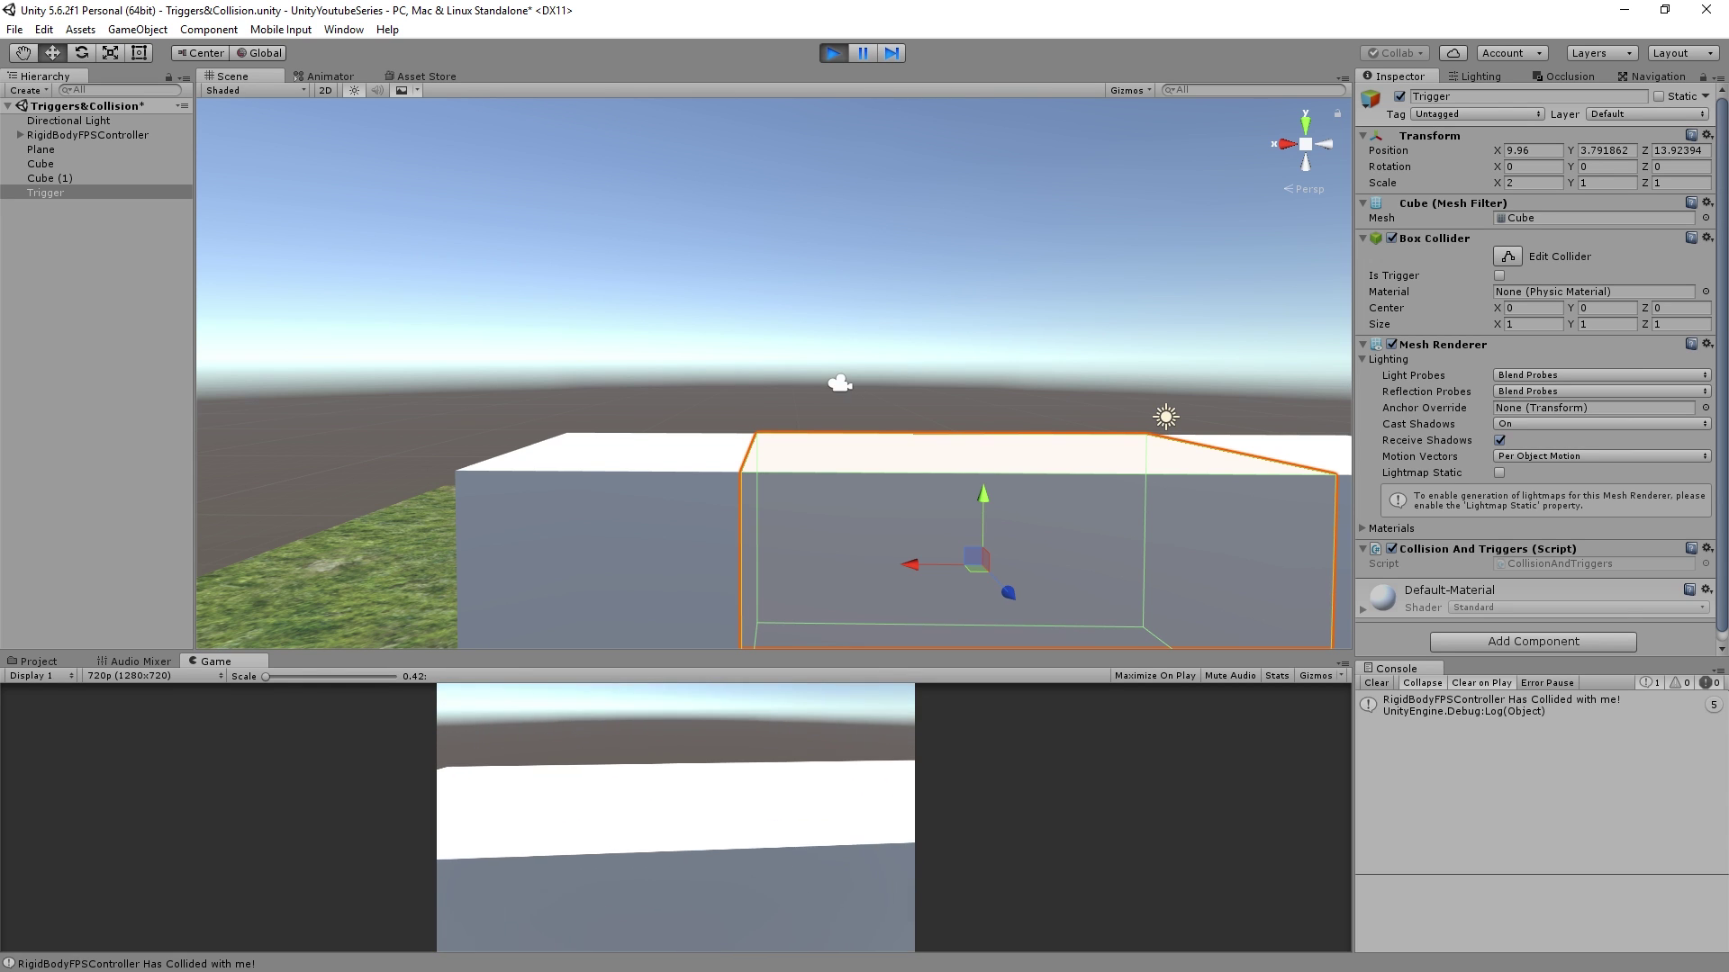
left_click(833, 54)
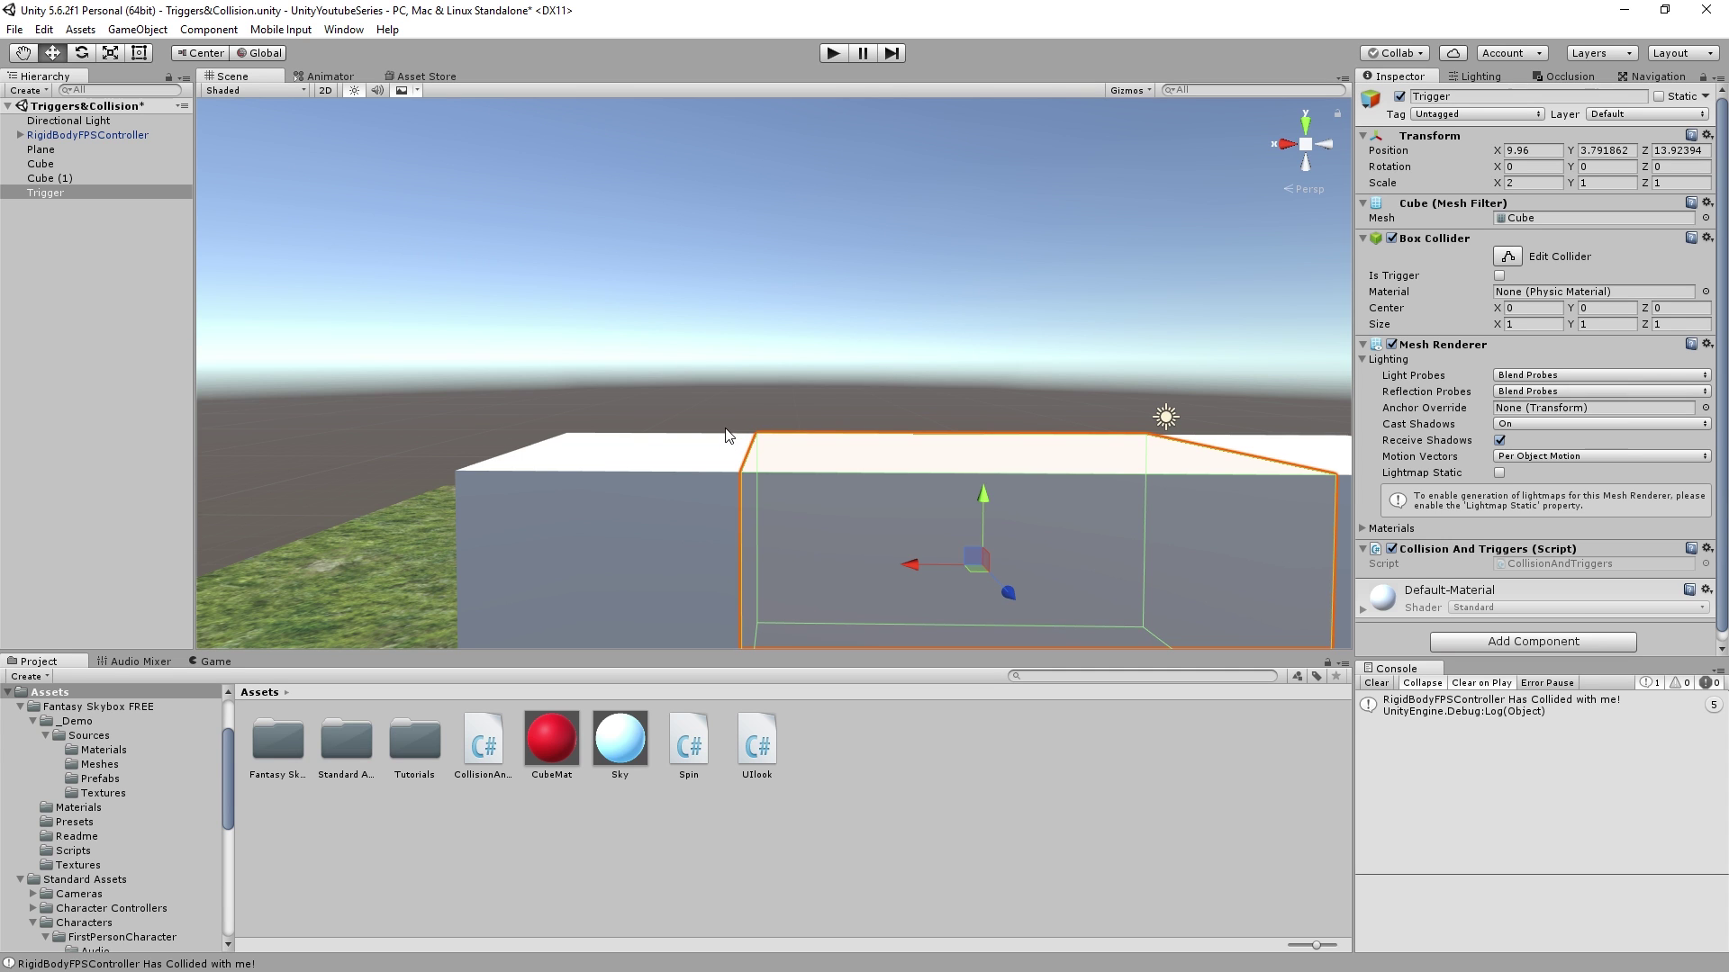
- Switch to Visual Studio, paste two copies of the OnCollisionEnter method below the original and save the script
key("alt+Tab")
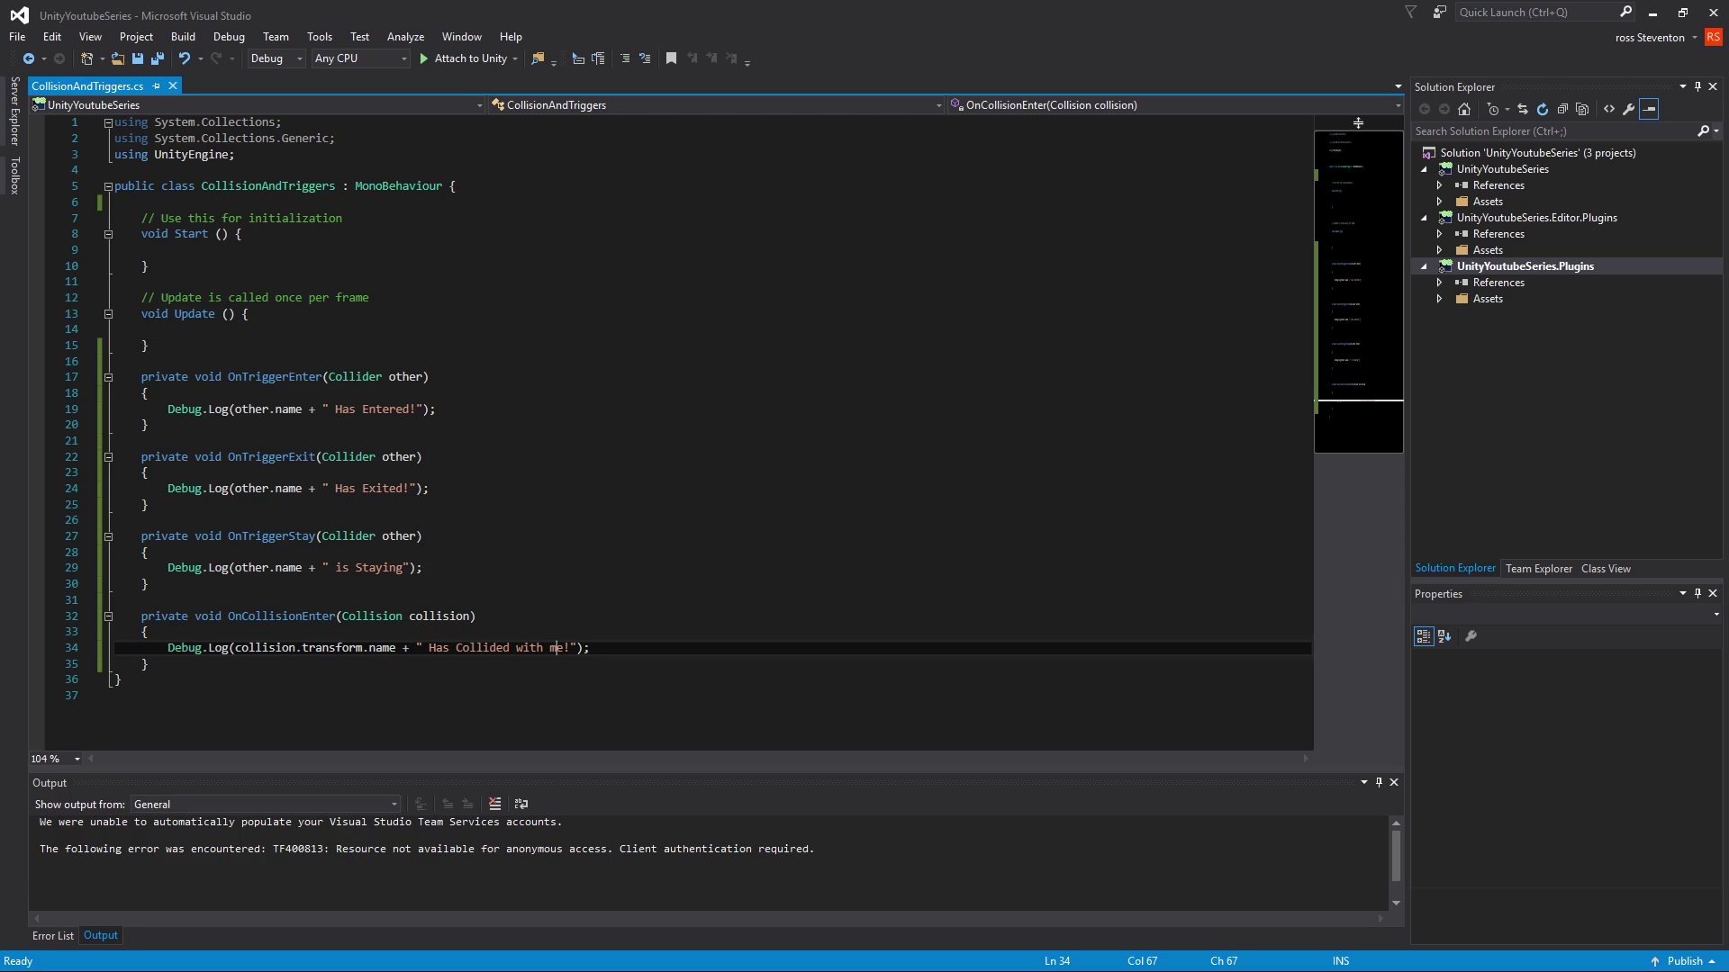
left_click_drag(169, 662, 143, 620)
key("ctrl+c")
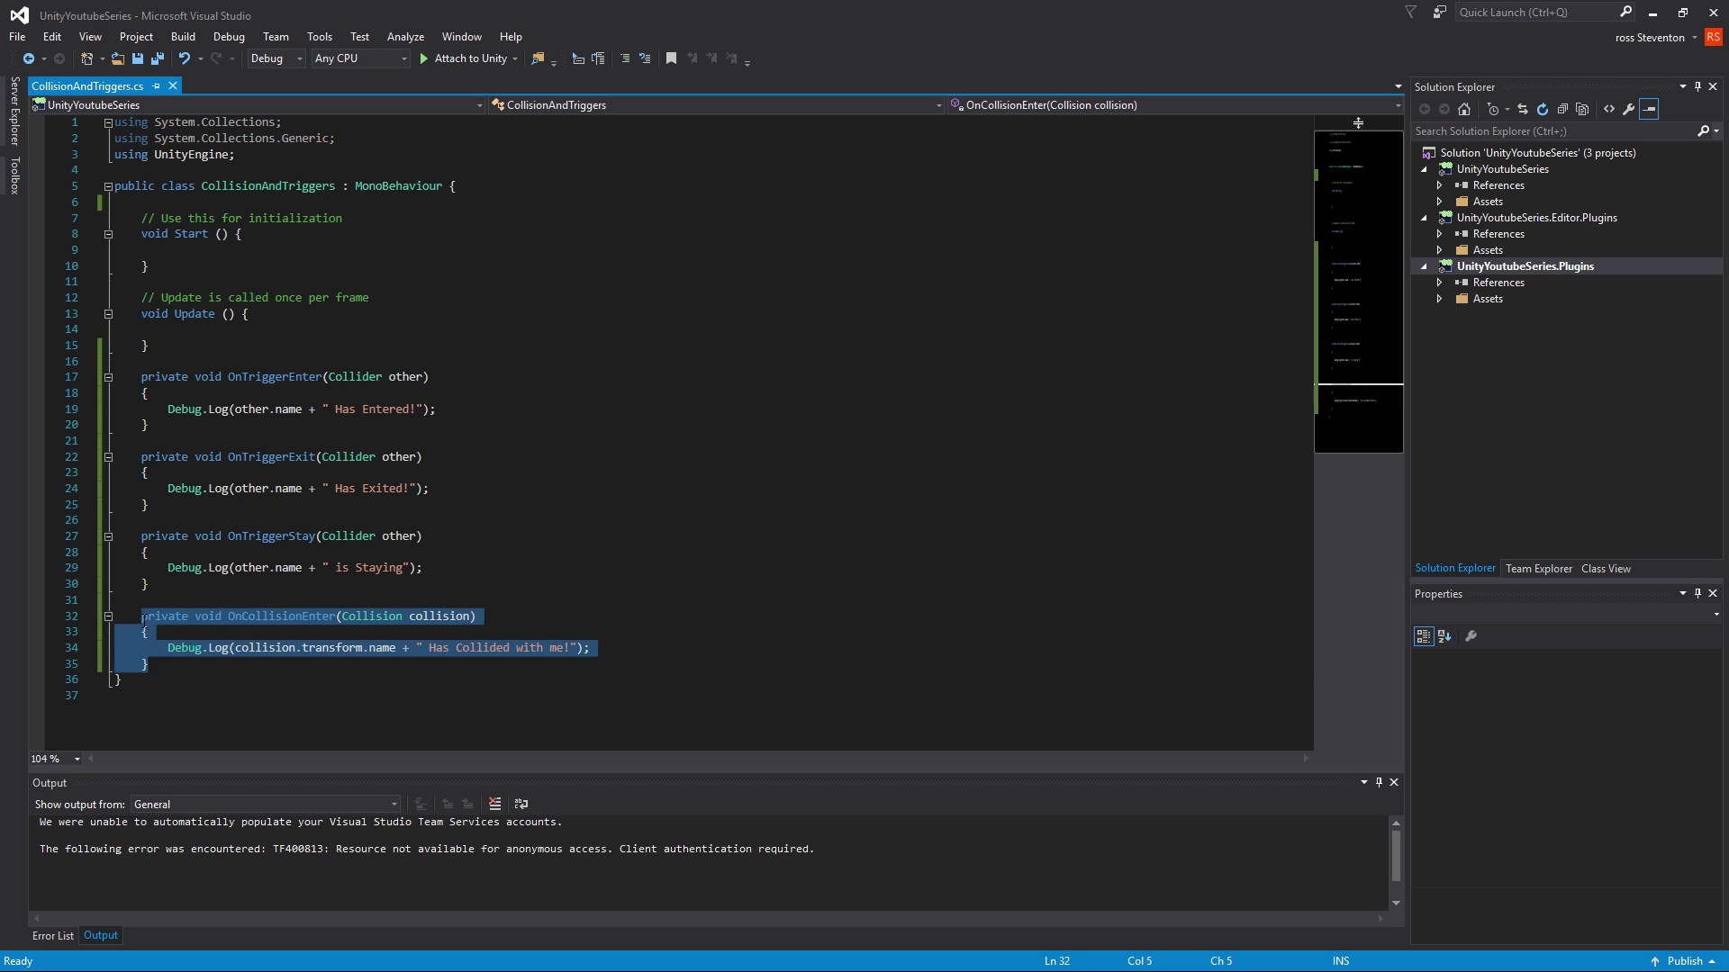
left_click(608, 671)
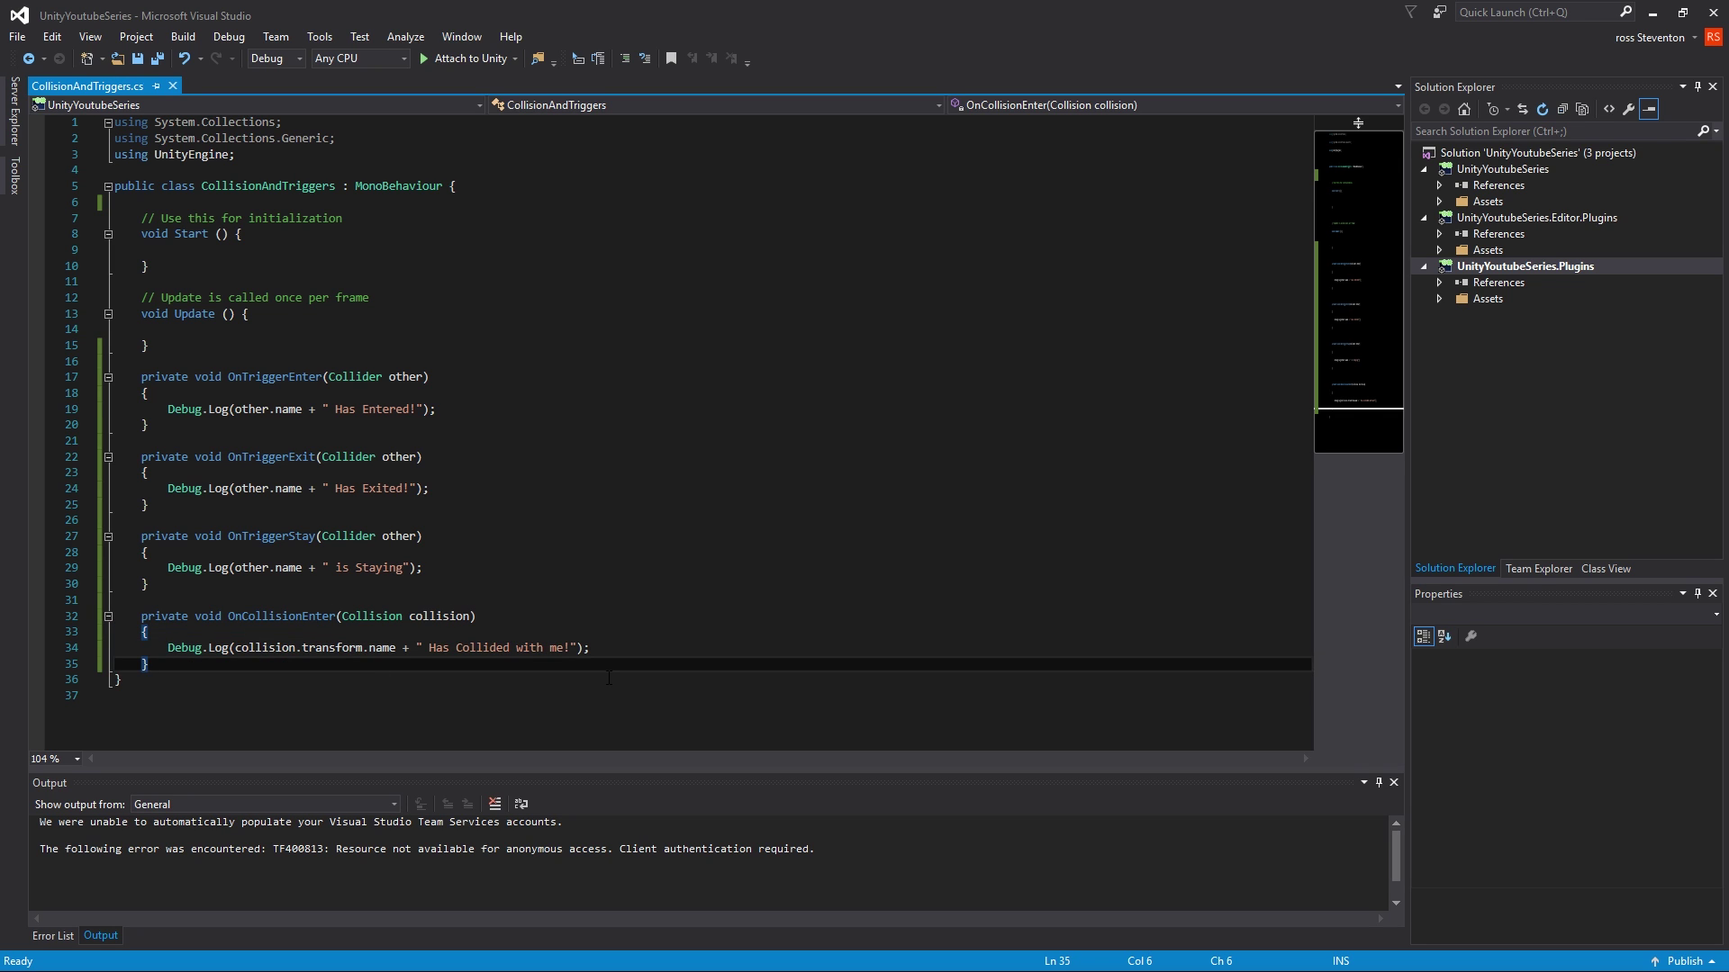
key("ctrl+v")
key("ctrl+v")
key("ctrl+s")
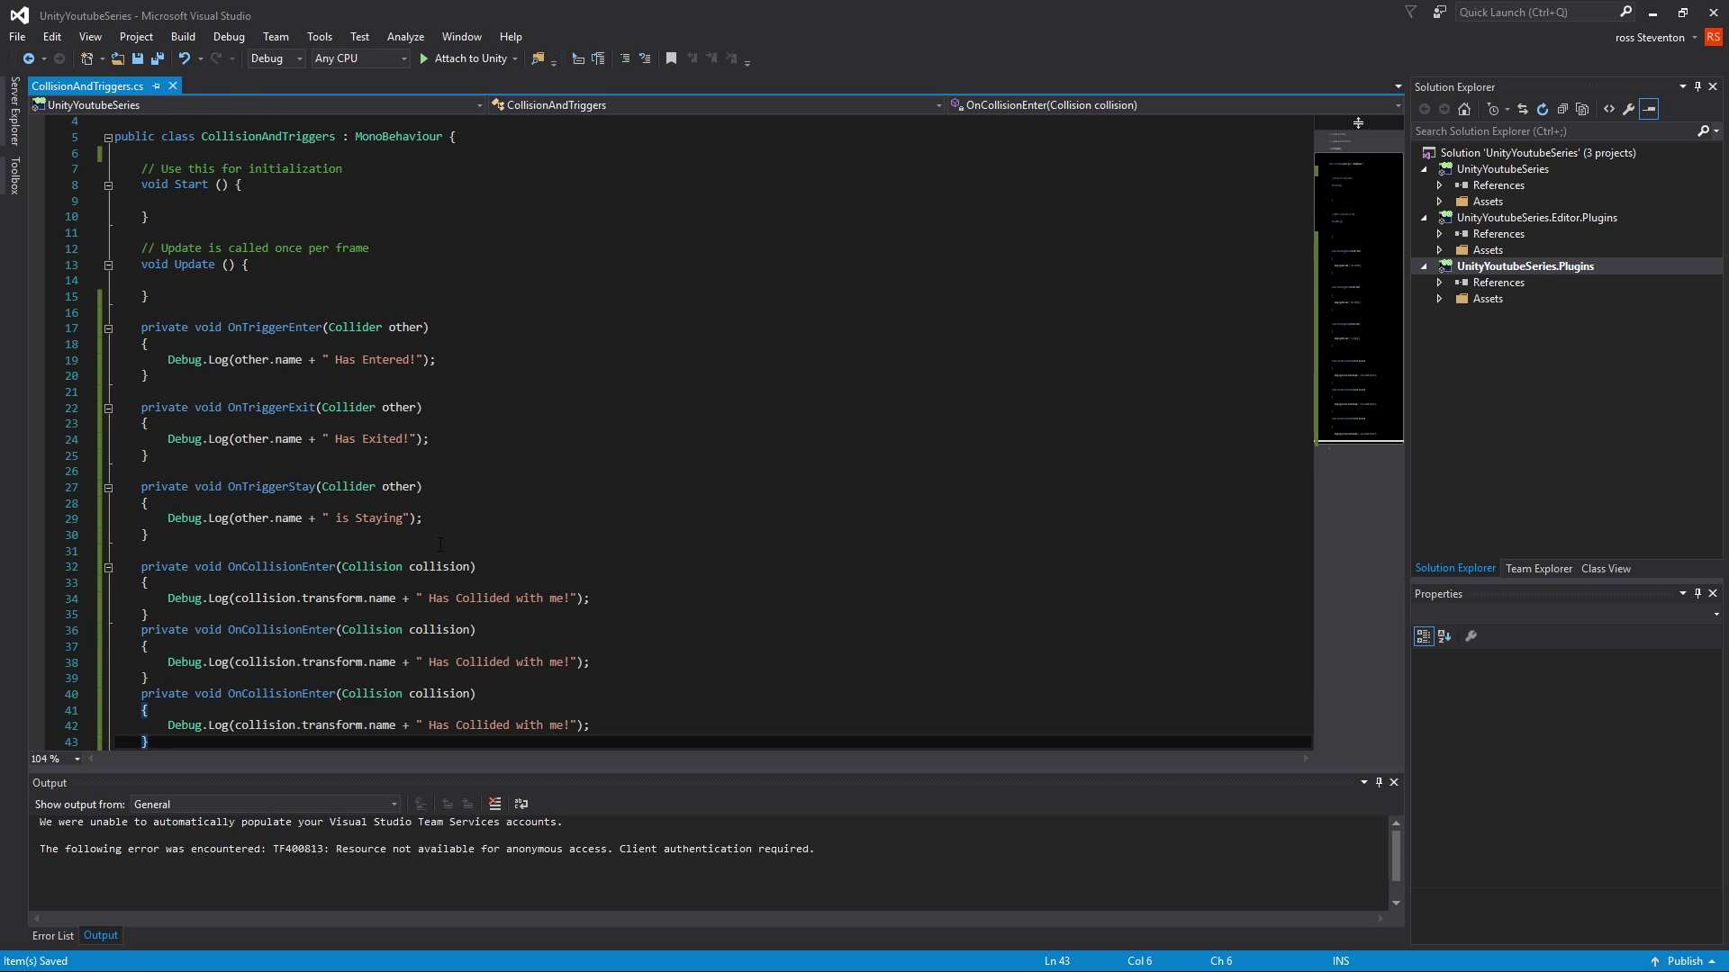
- Rename the first copied method to OnCollisionExit and save the script
double_click(282, 629)
type("OnCollisionE")
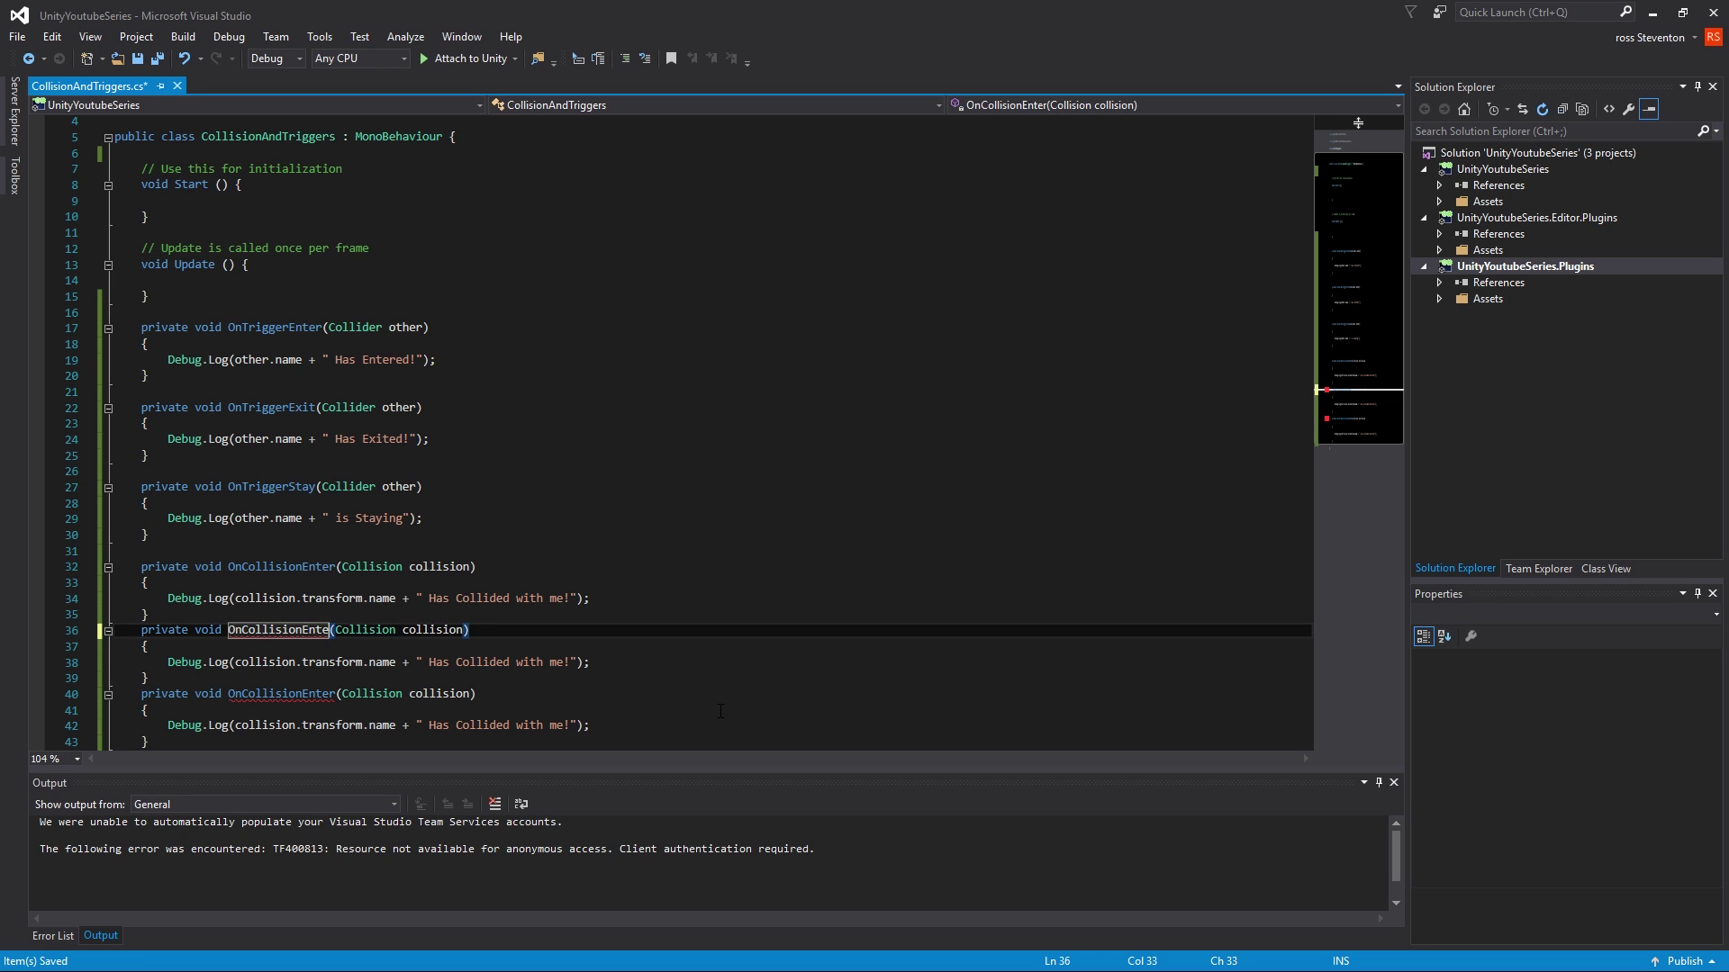
type("xit")
key("ctrl+s")
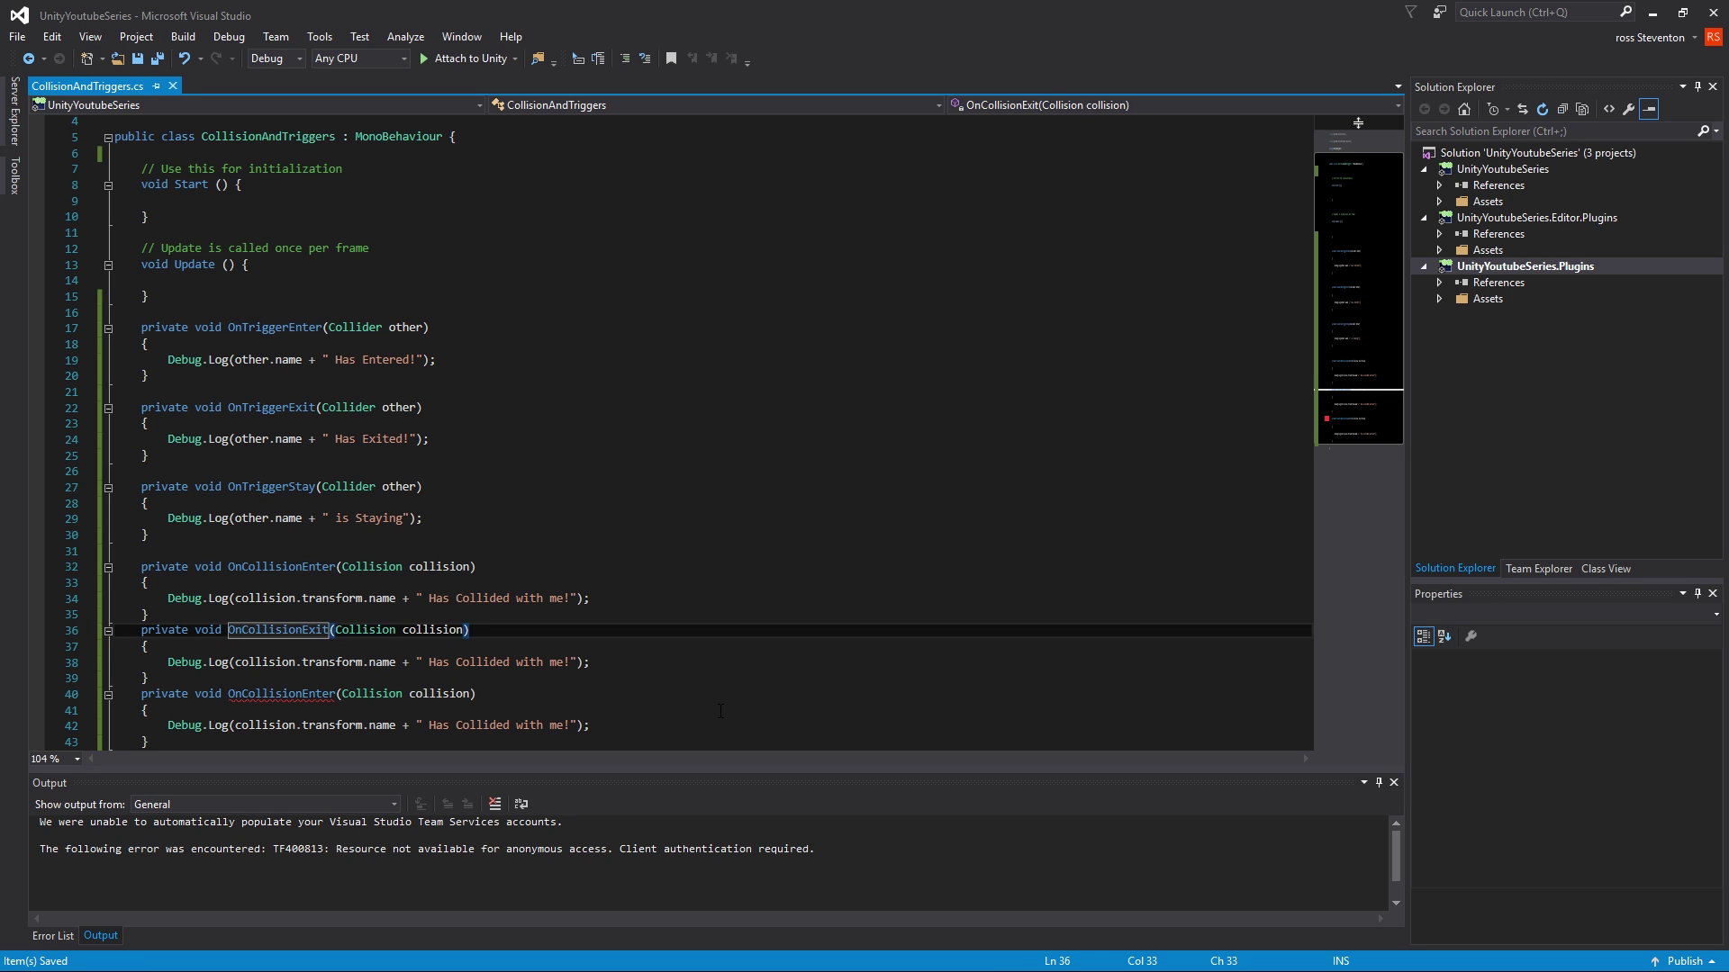
- Rename the last copied method to OnCollisionStay and save the script
double_click(282, 694)
type("OnCollisionE")
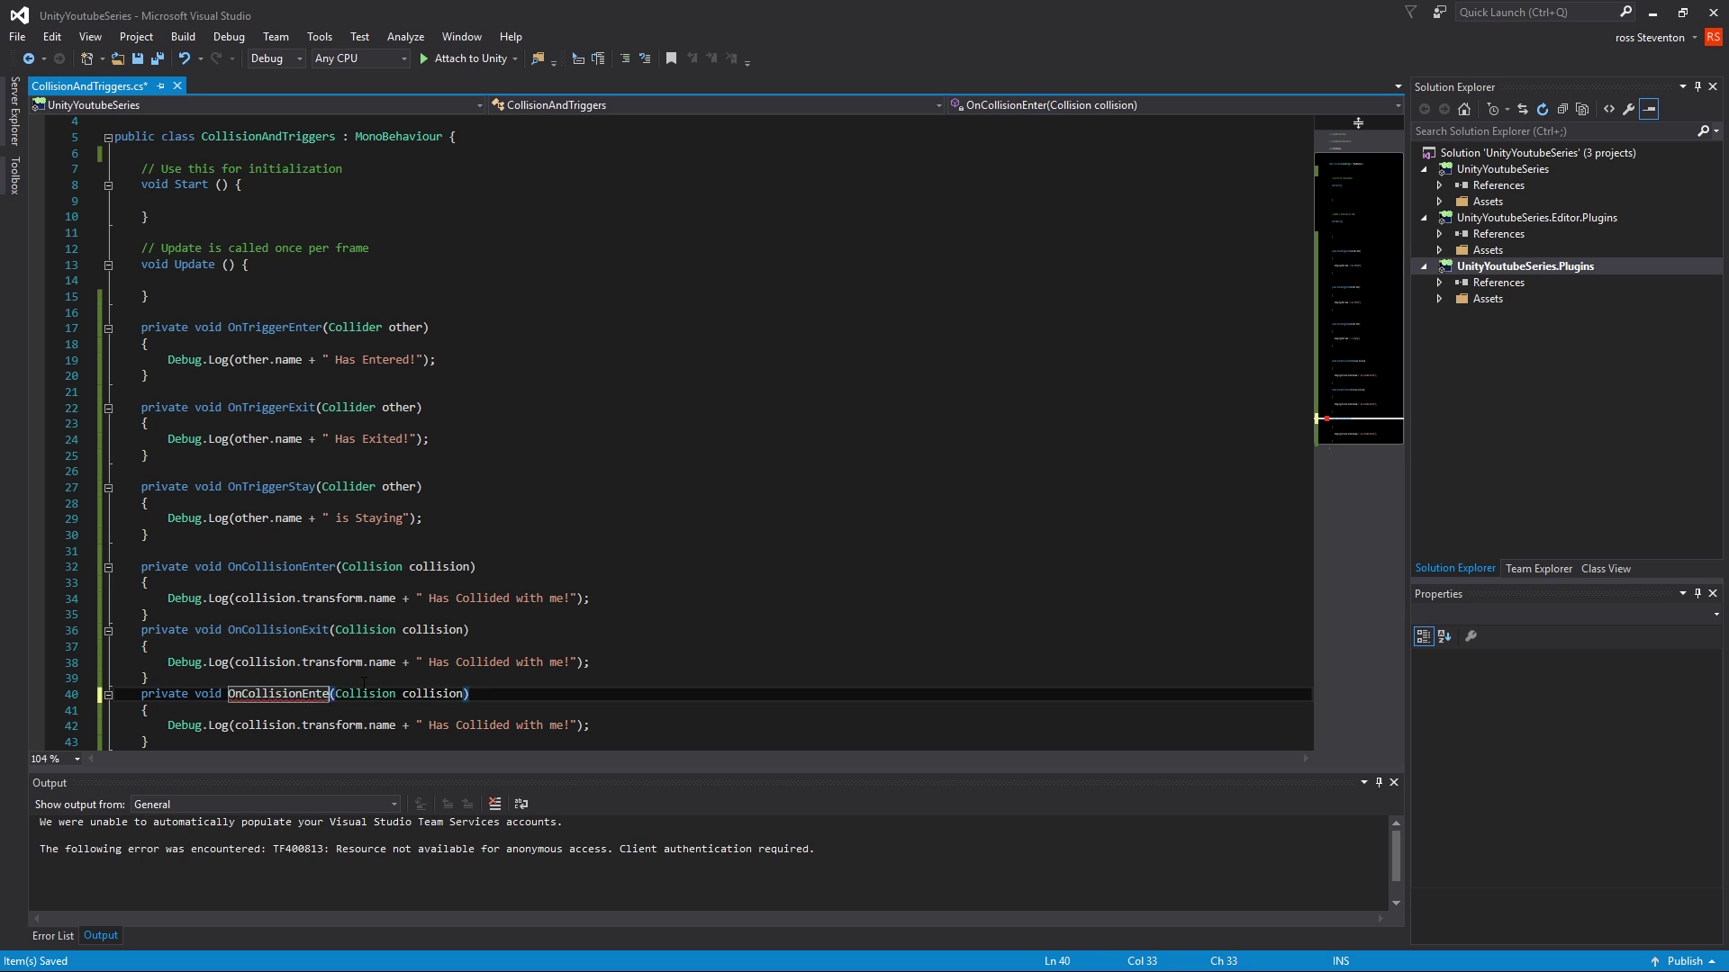
key("BackSpace")
type("Stay")
key("ctrl+s")
- Change OnCollisionExit's message to " Has Stopped Collided with me!" and OnCollisionStay's to " Is still Collided with me!", saving the script
left_click(450, 664)
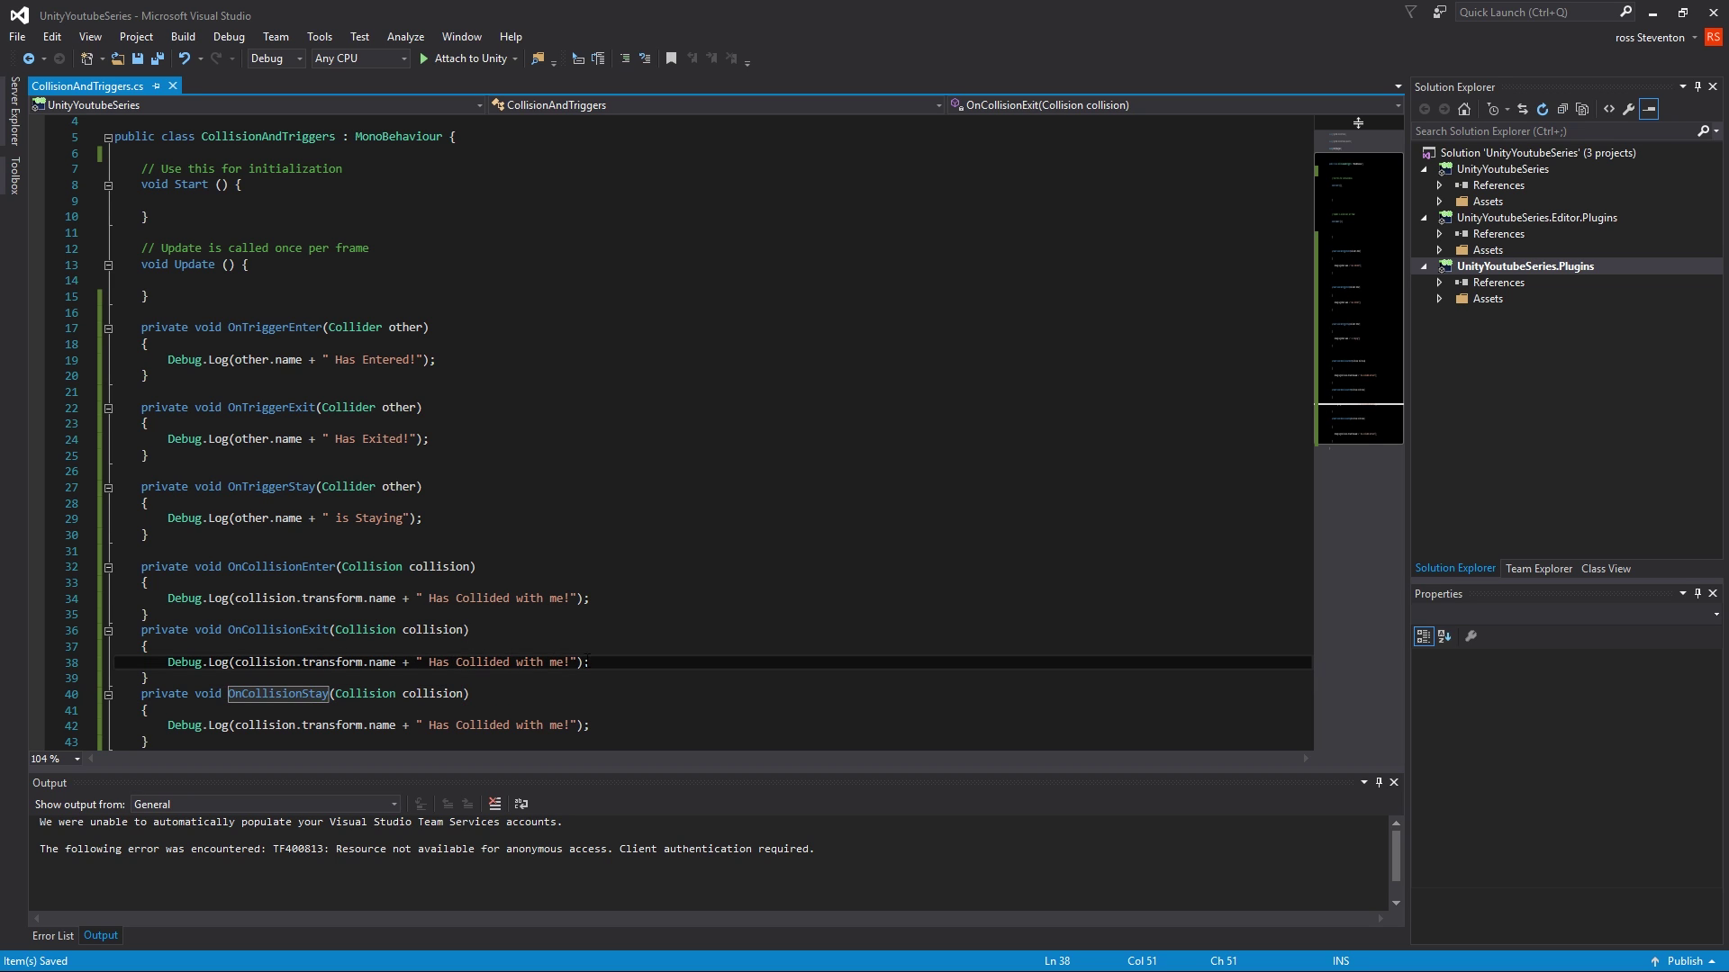
type("Stopped")
key("ctrl+s")
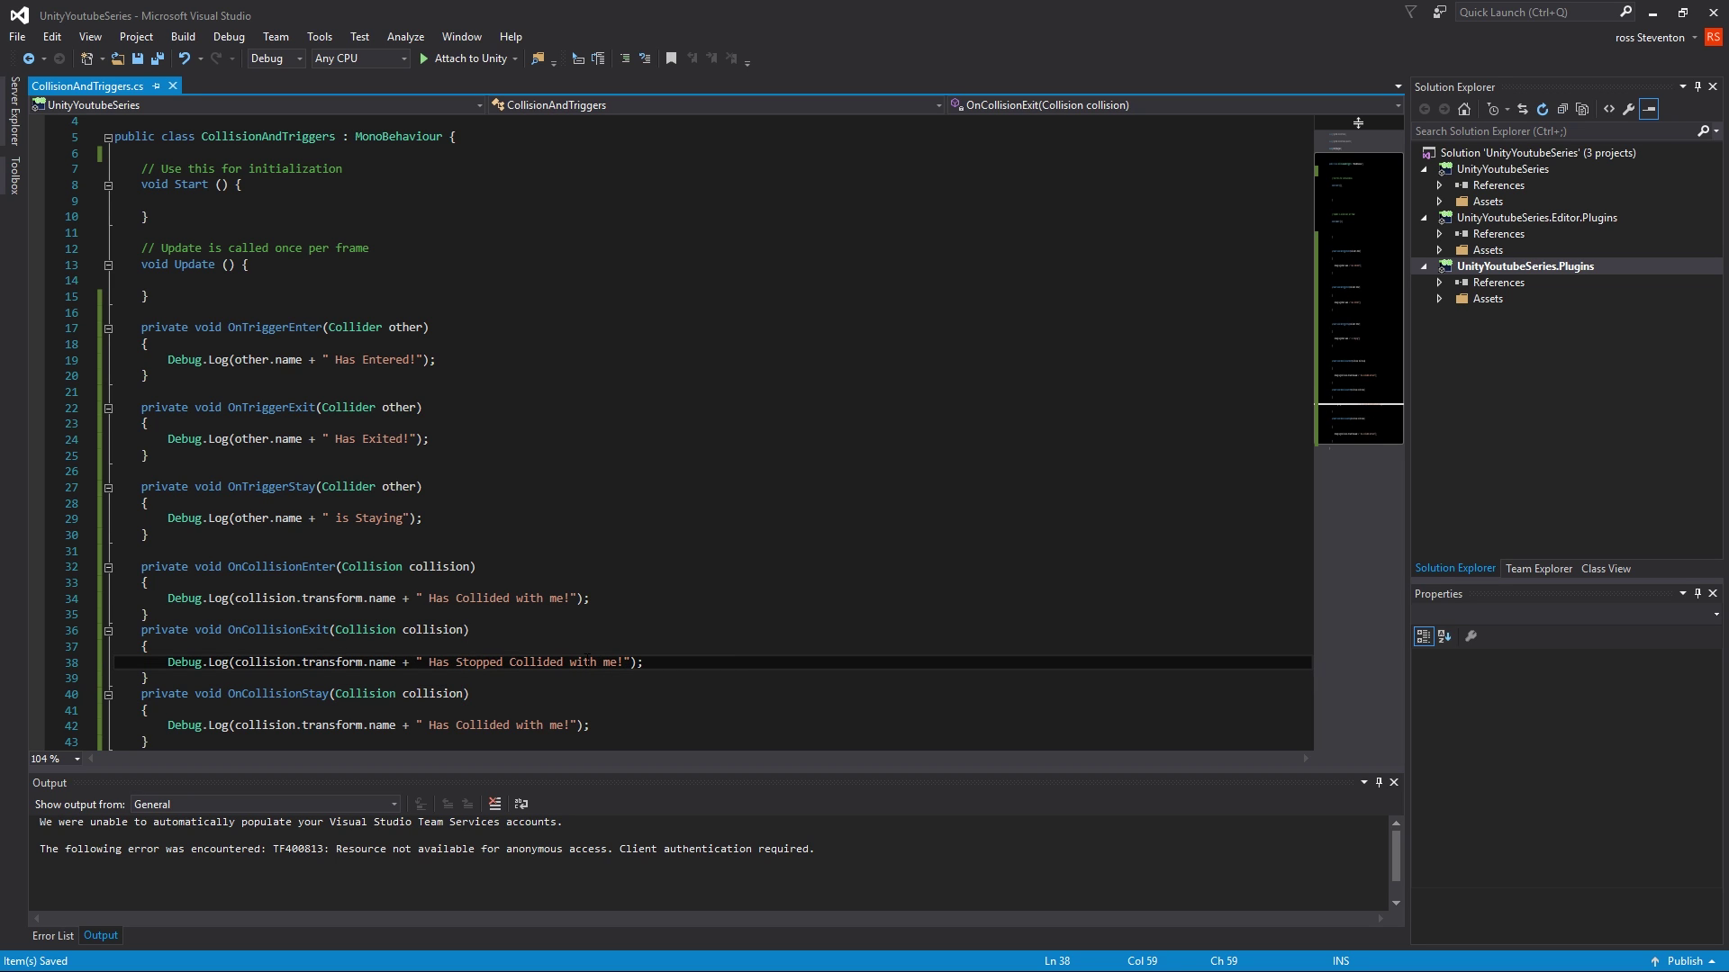
double_click(439, 726)
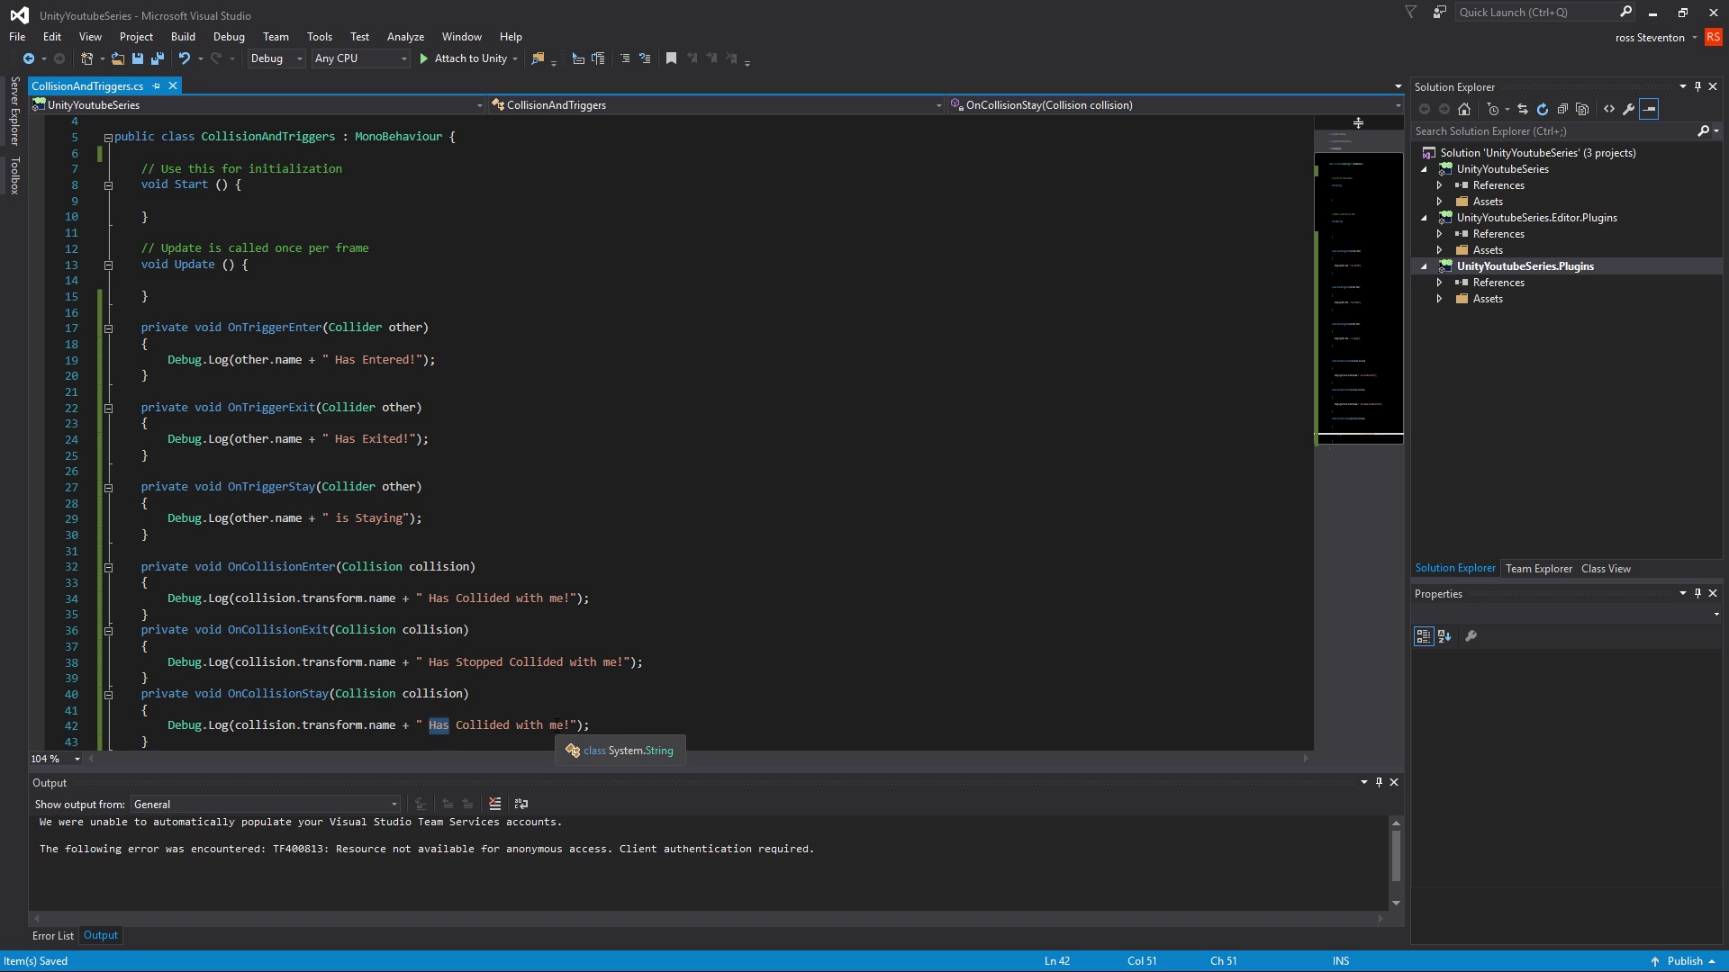
type("Is still")
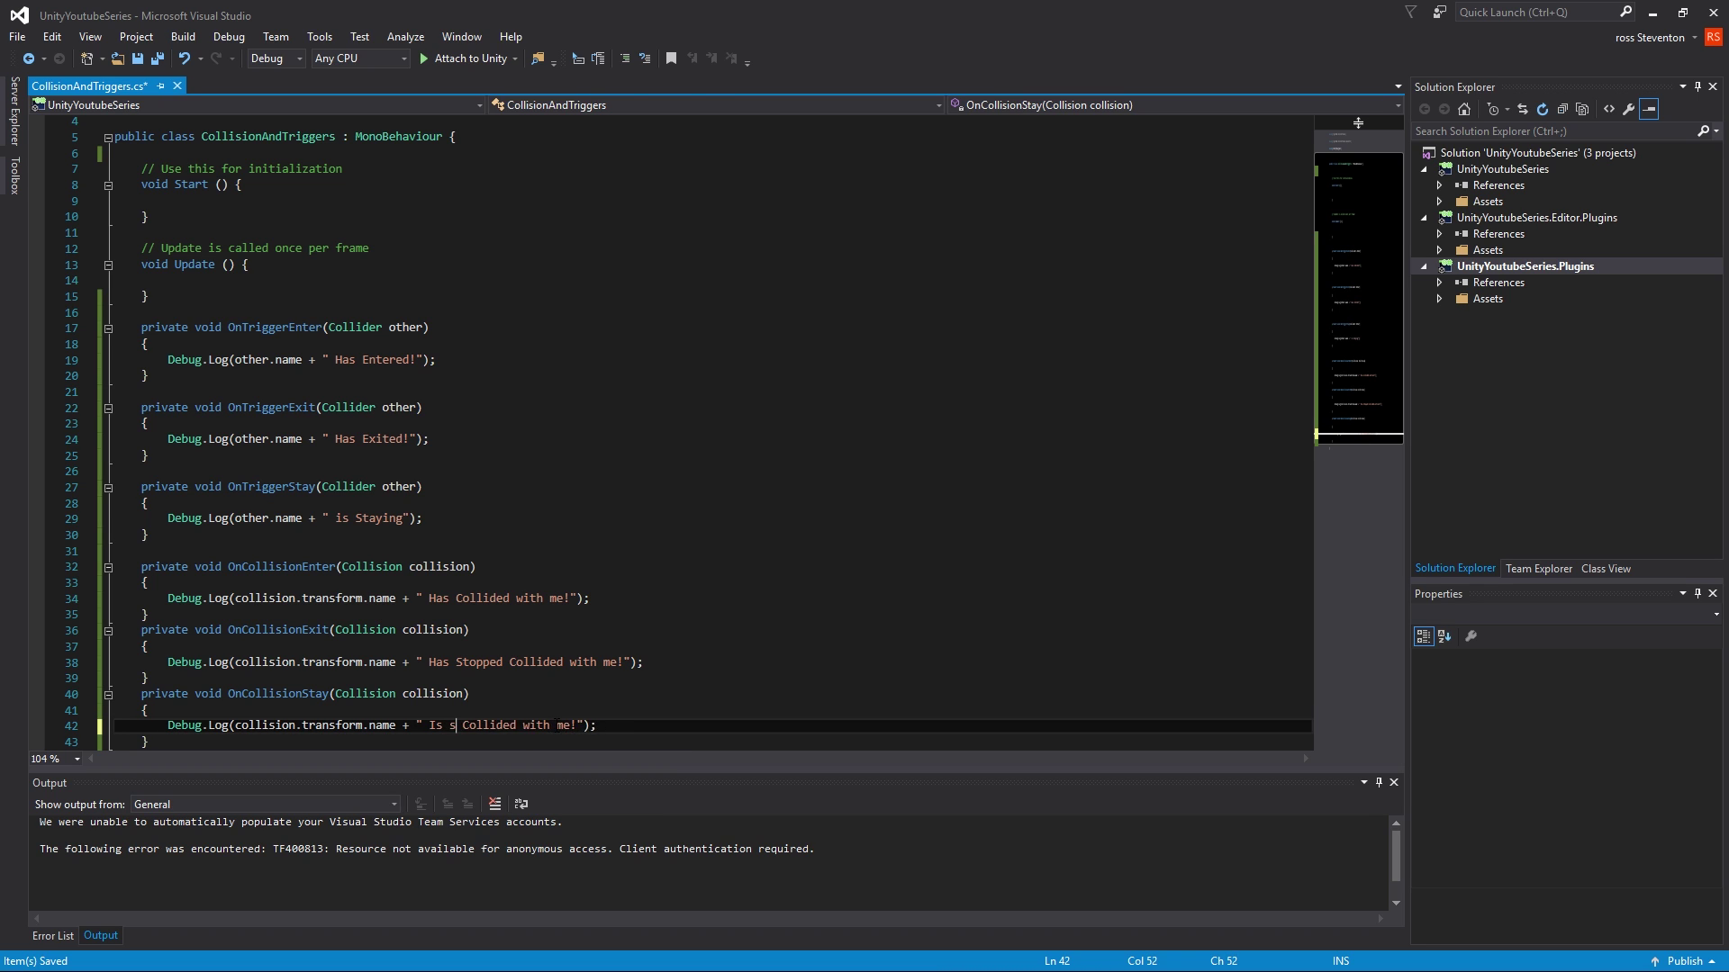
key("ctrl+s")
- Switch to Unity and play-test the enter, stay and exit collision logs by walking the player against and away from the Trigger block
key("alt+Tab")
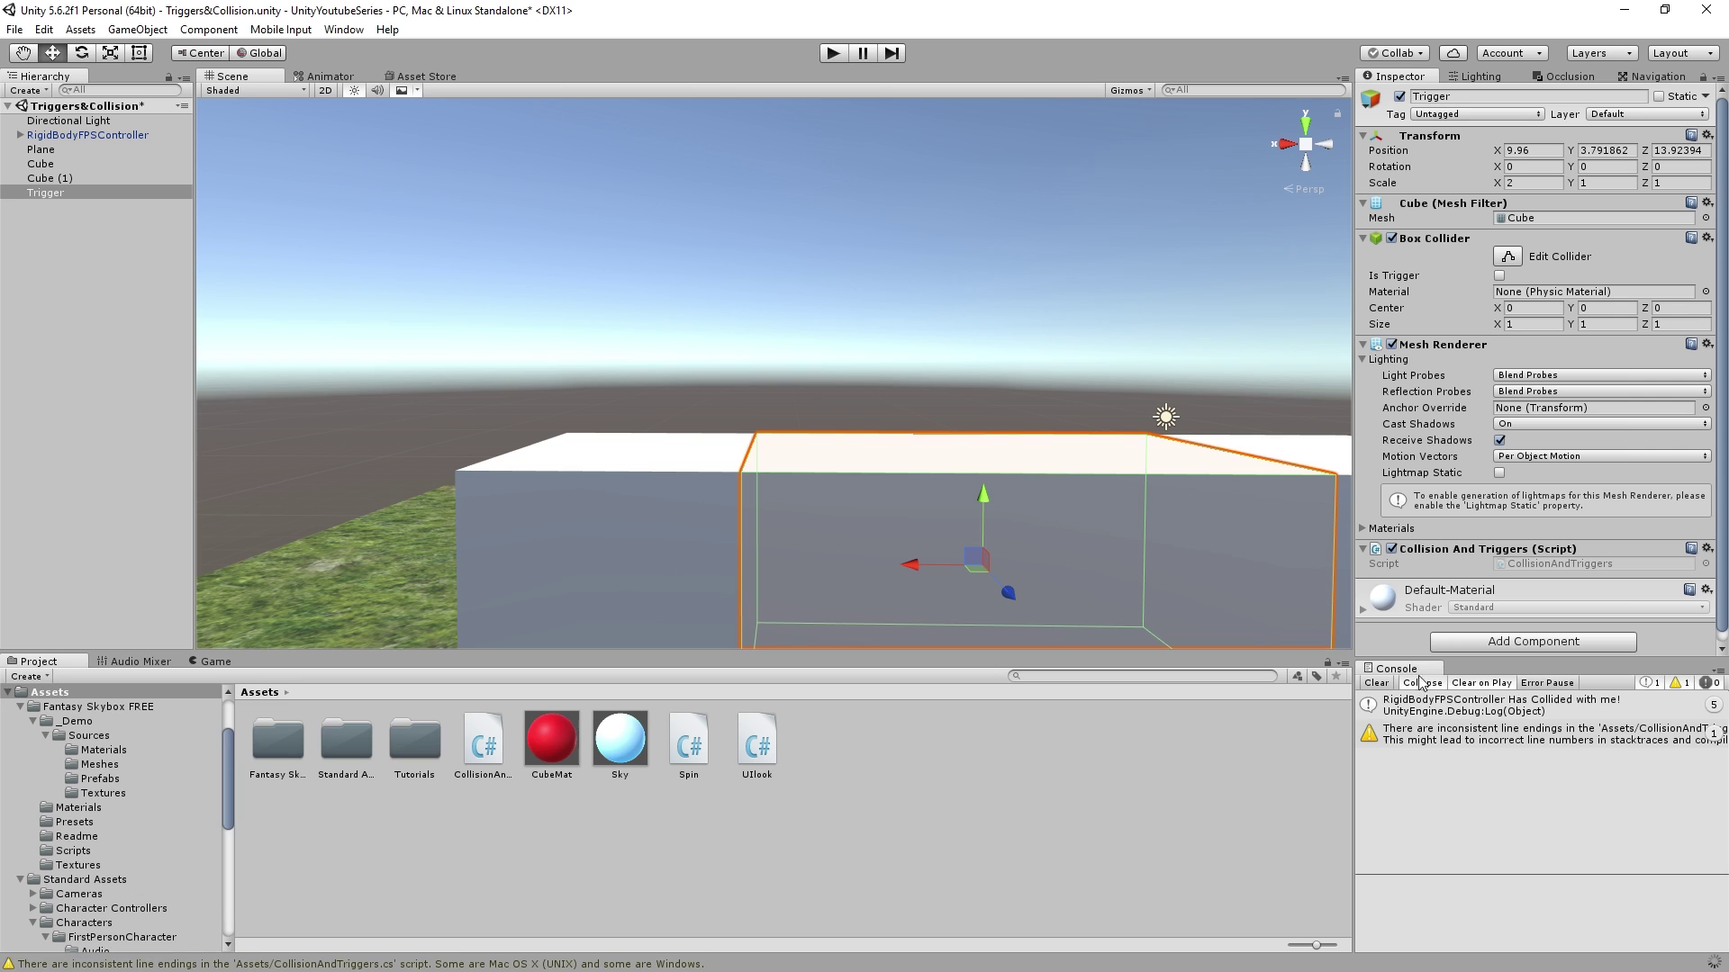
left_click(833, 53)
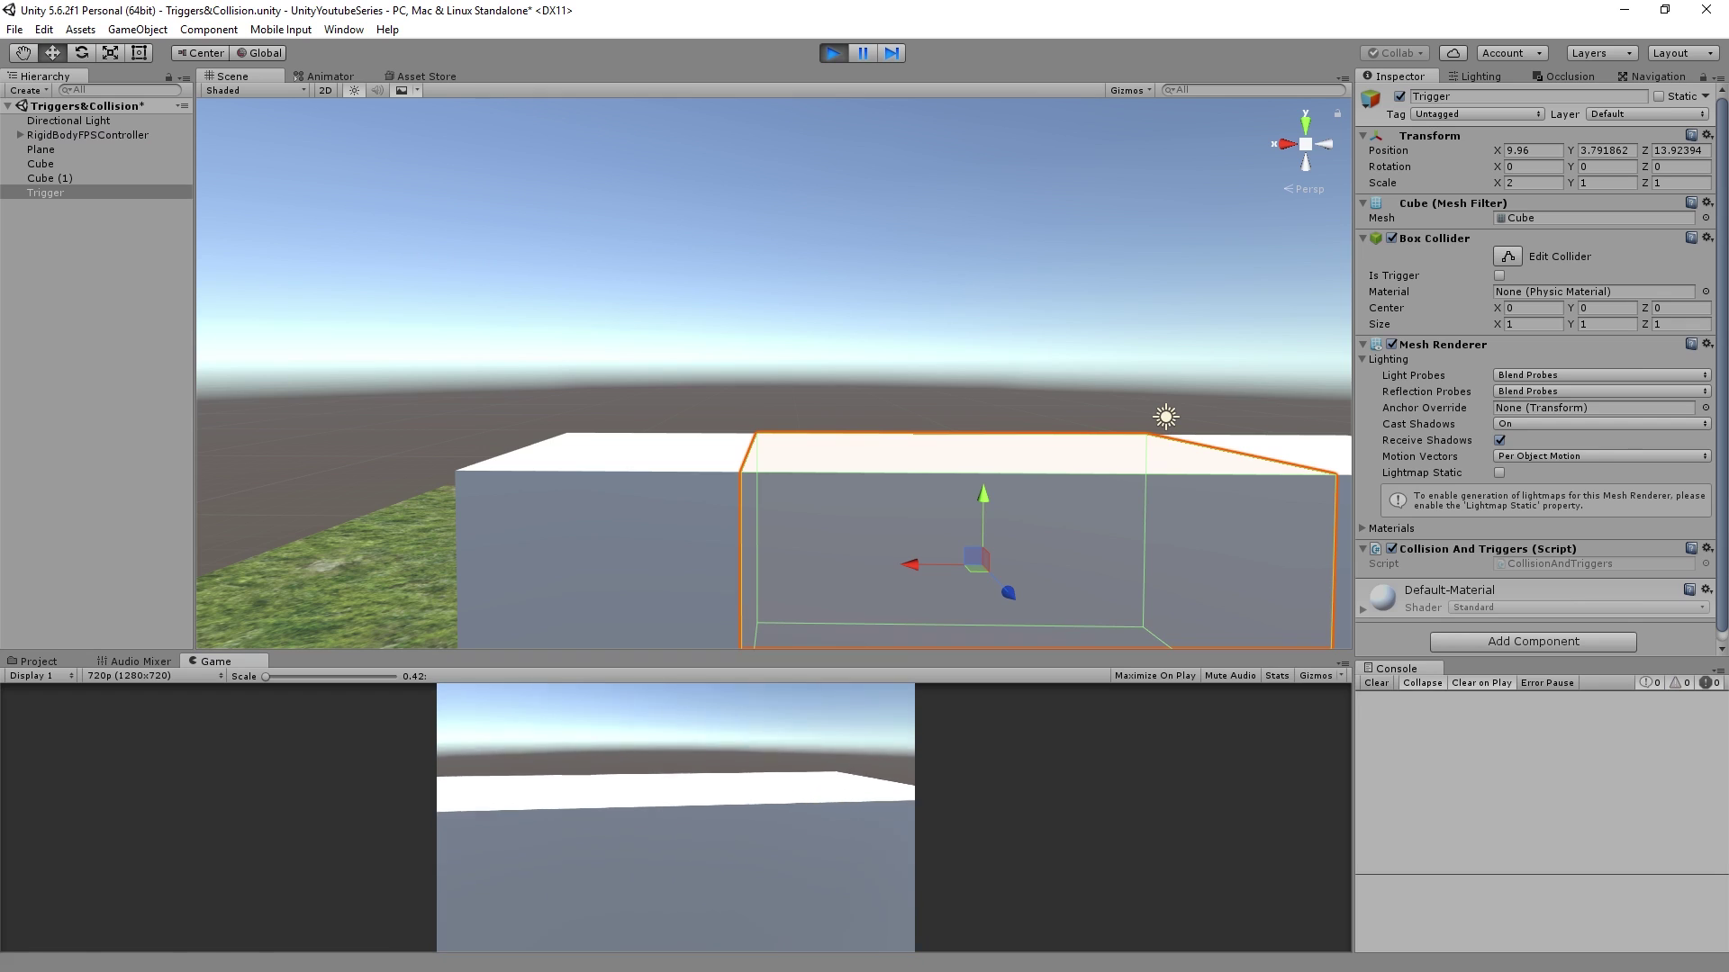
key("w")
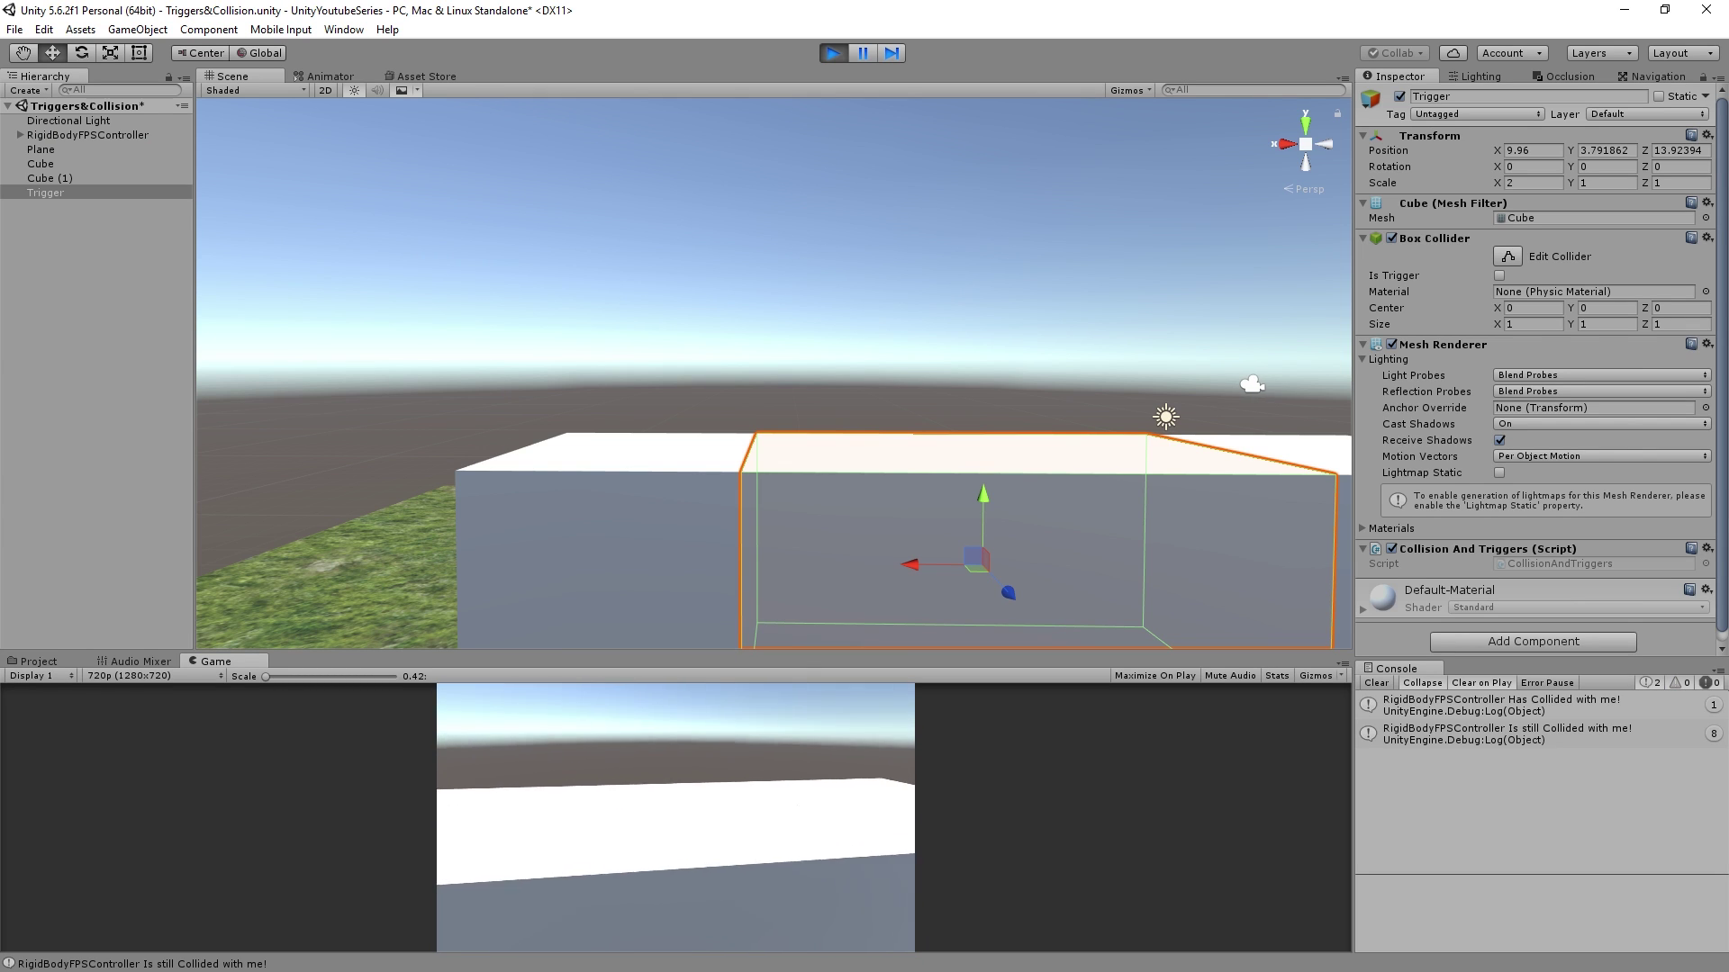
key("a")
key("w")
key("w")
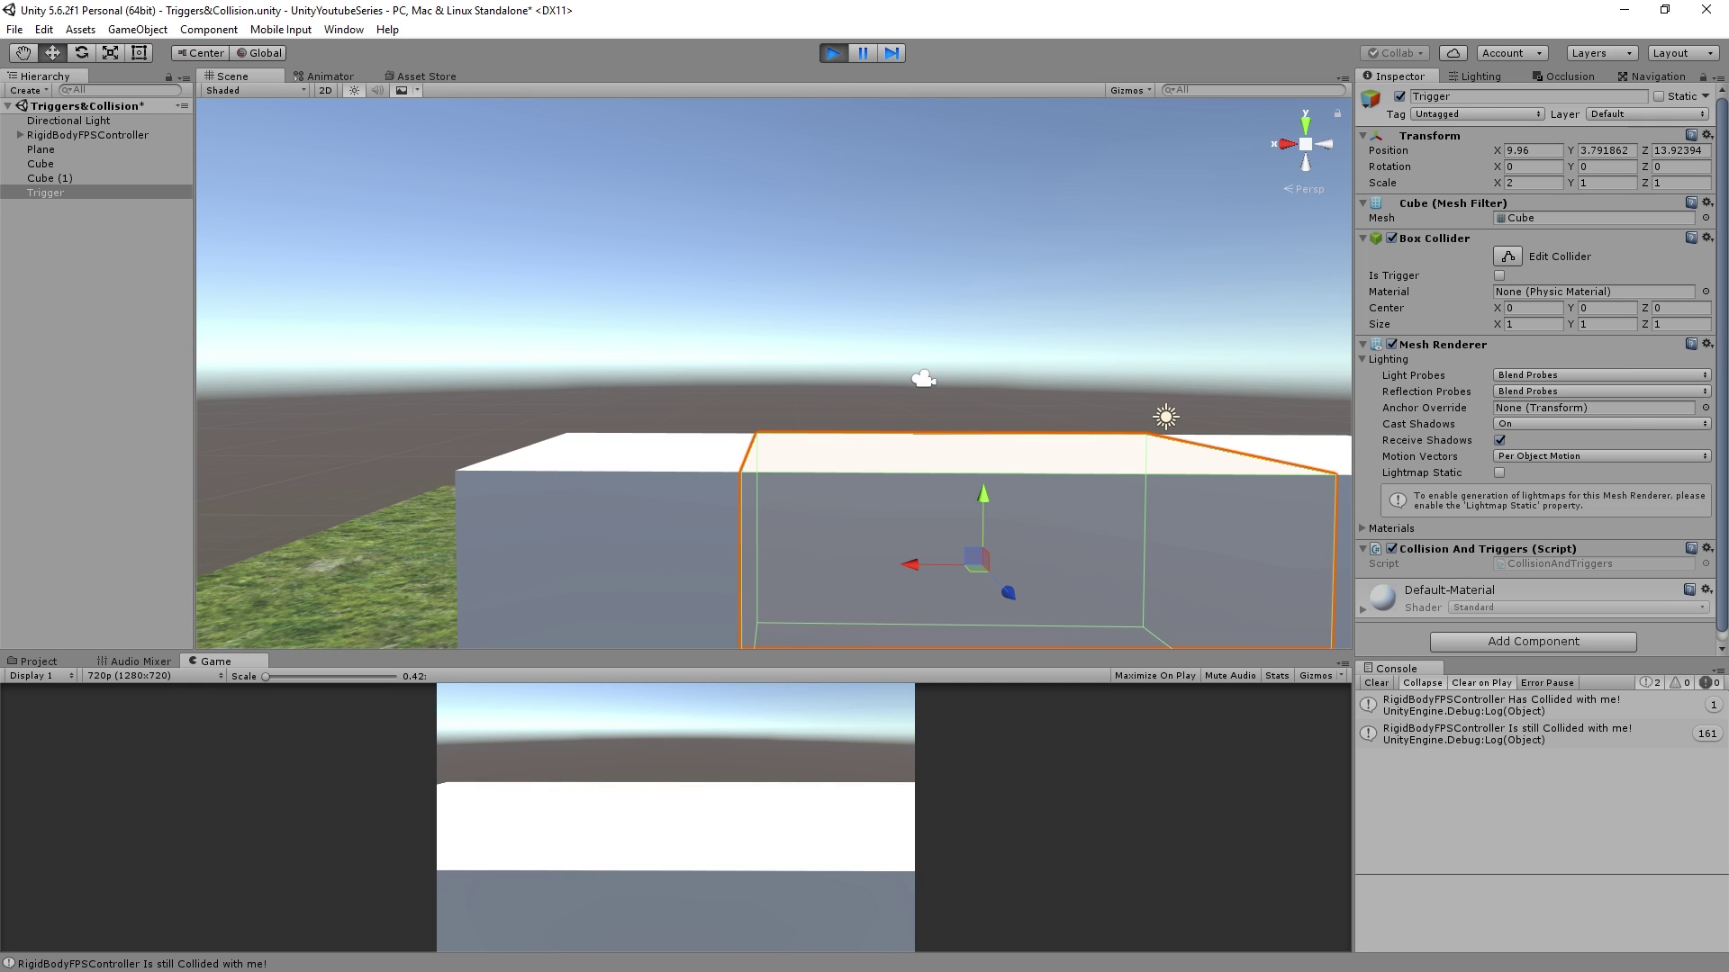
key("s")
key("w")
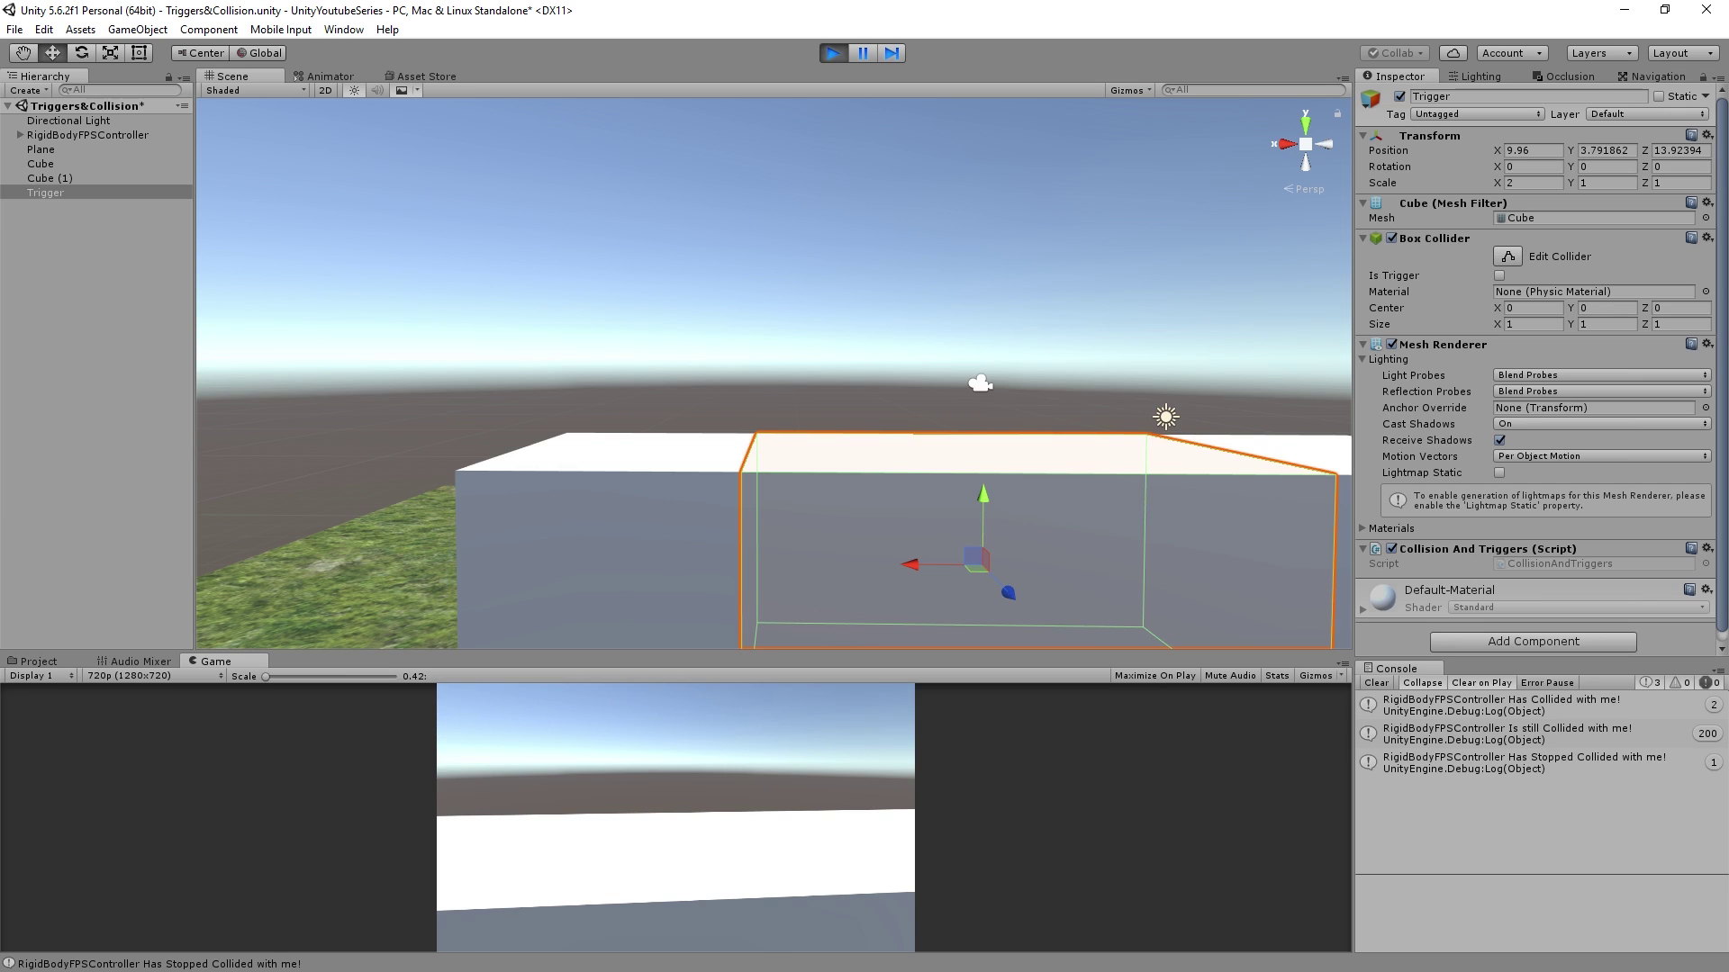
key("w")
key("w")
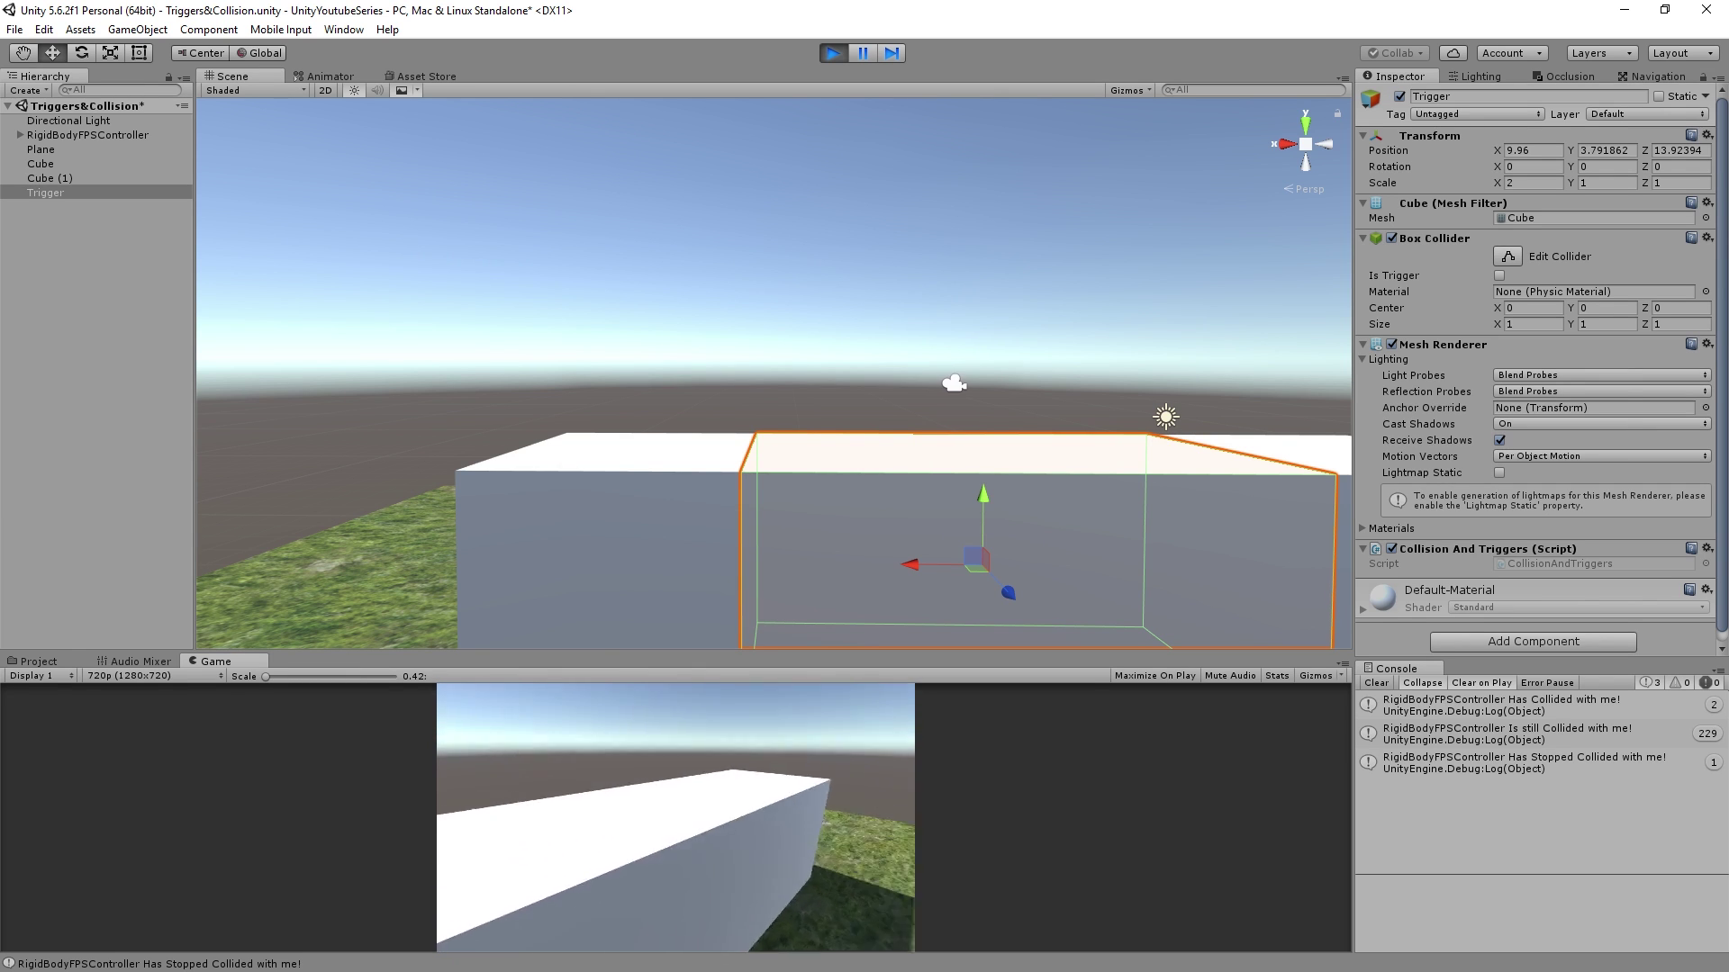
key("w")
key("s")
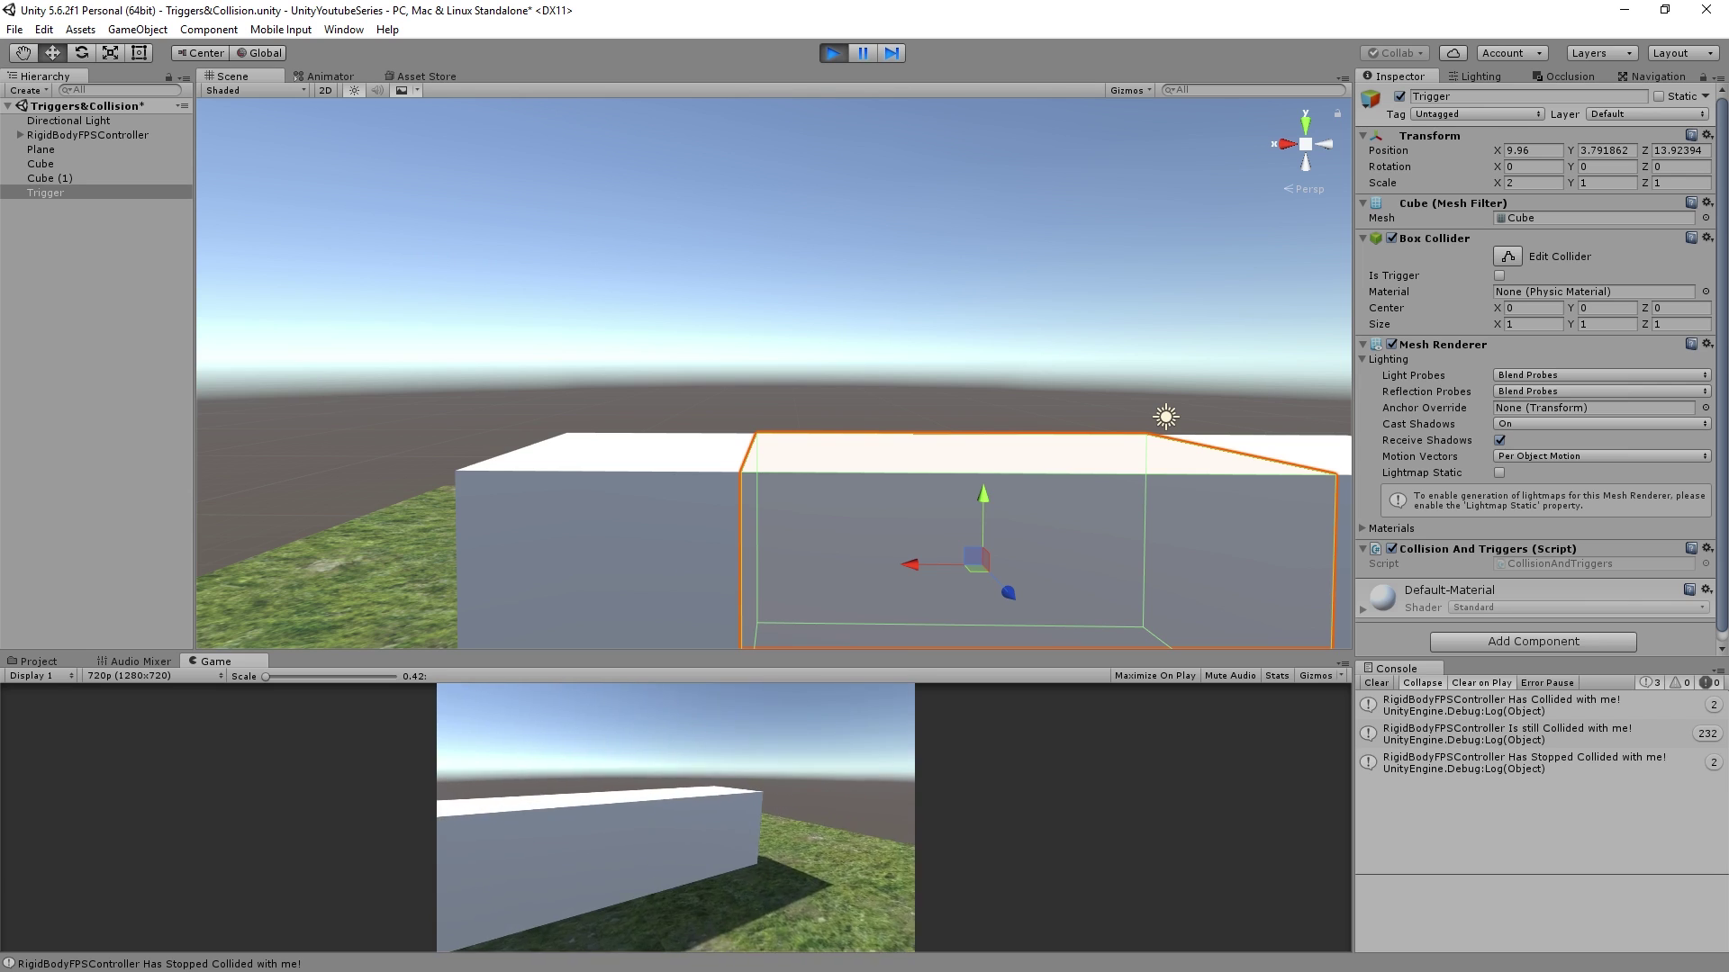
key("Escape")
left_click(839, 58)
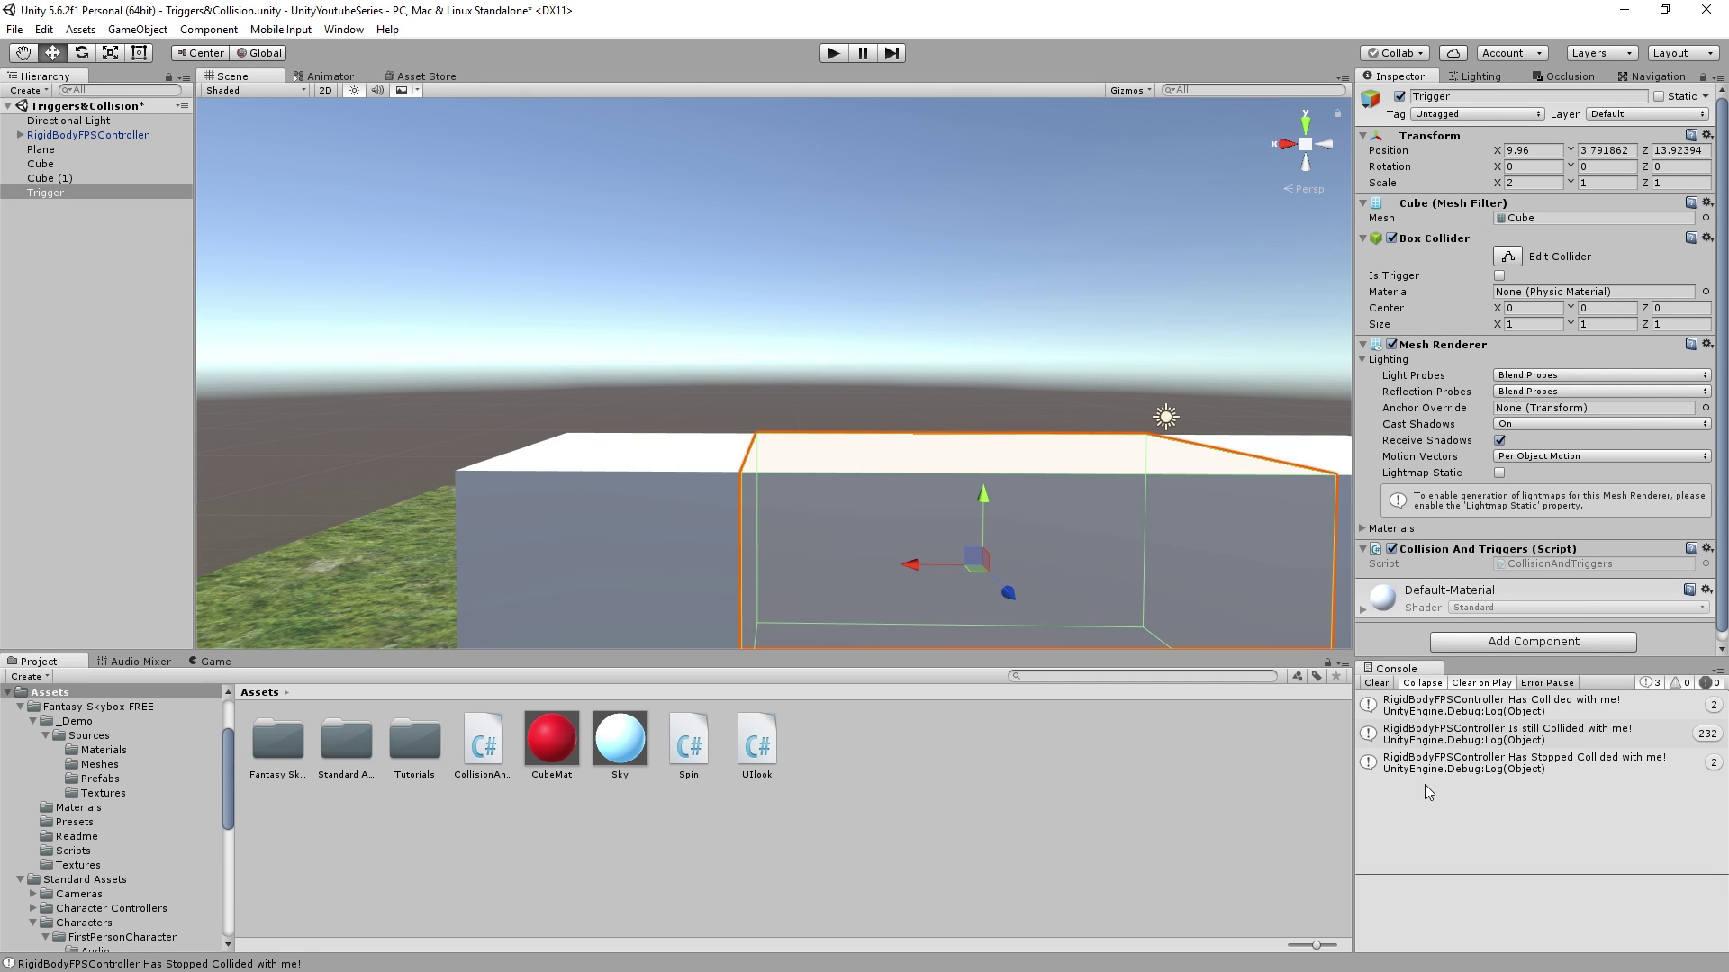
- Switch to Visual Studio and review the trigger and collision methods in the CollisionAndTriggers script
key("alt+Tab")
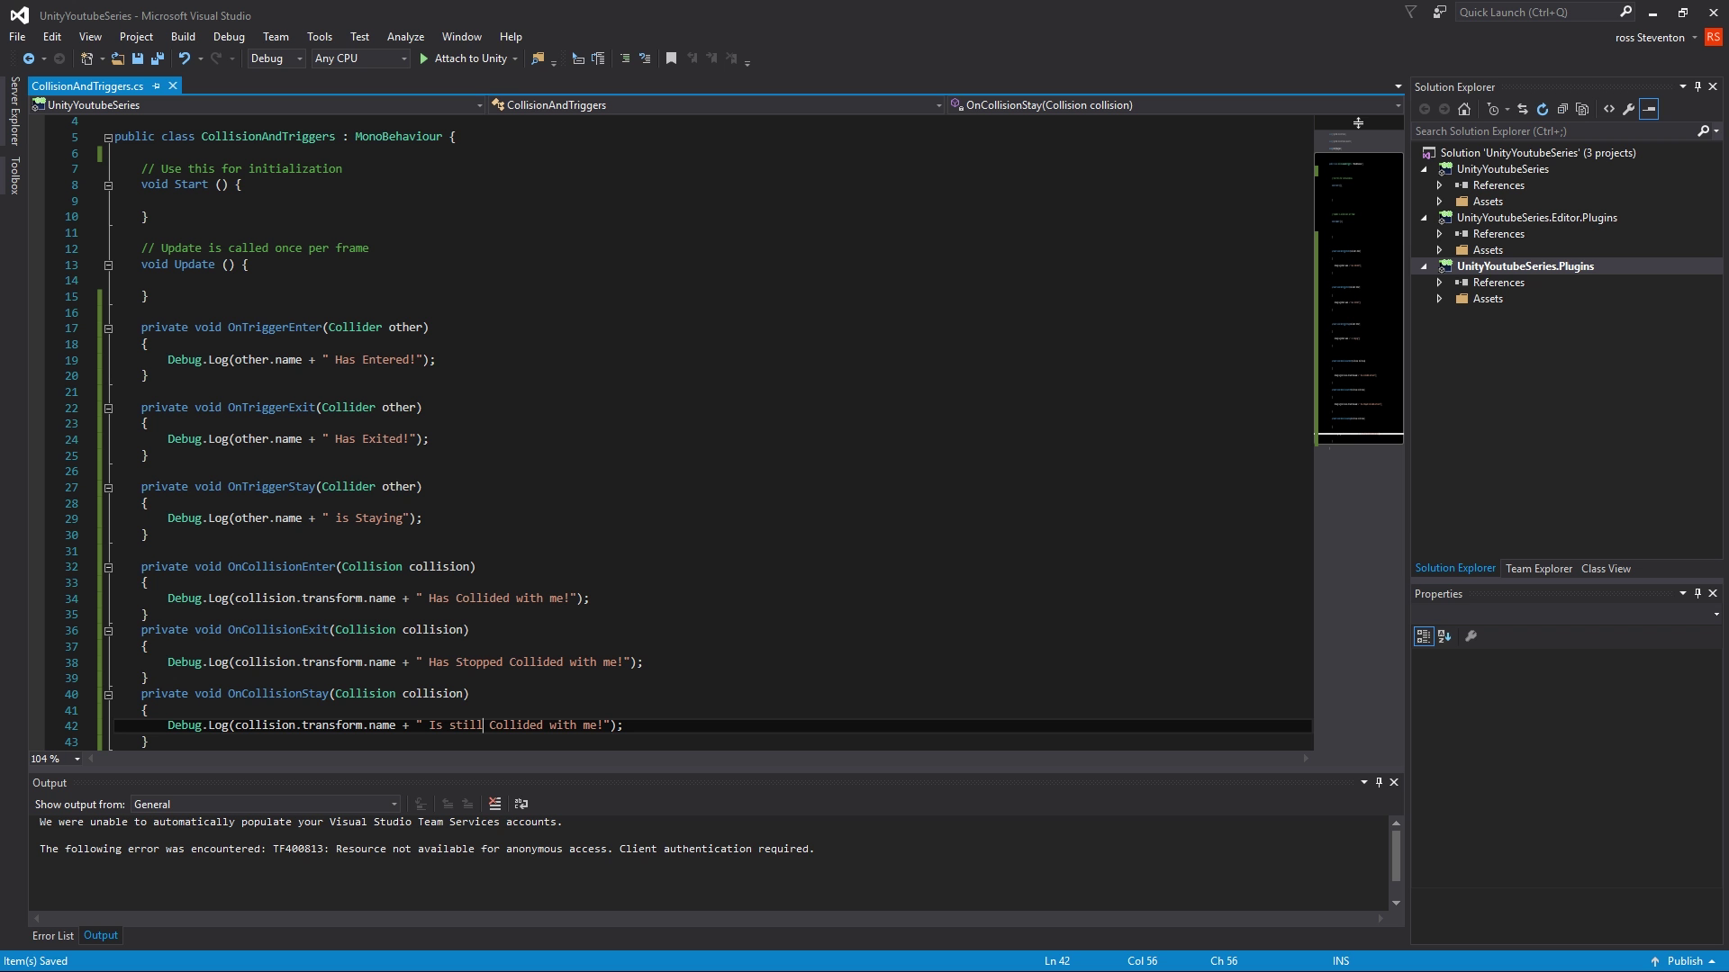
scroll(481, 596, "down", 4)
scroll(459, 610, "up", 4)
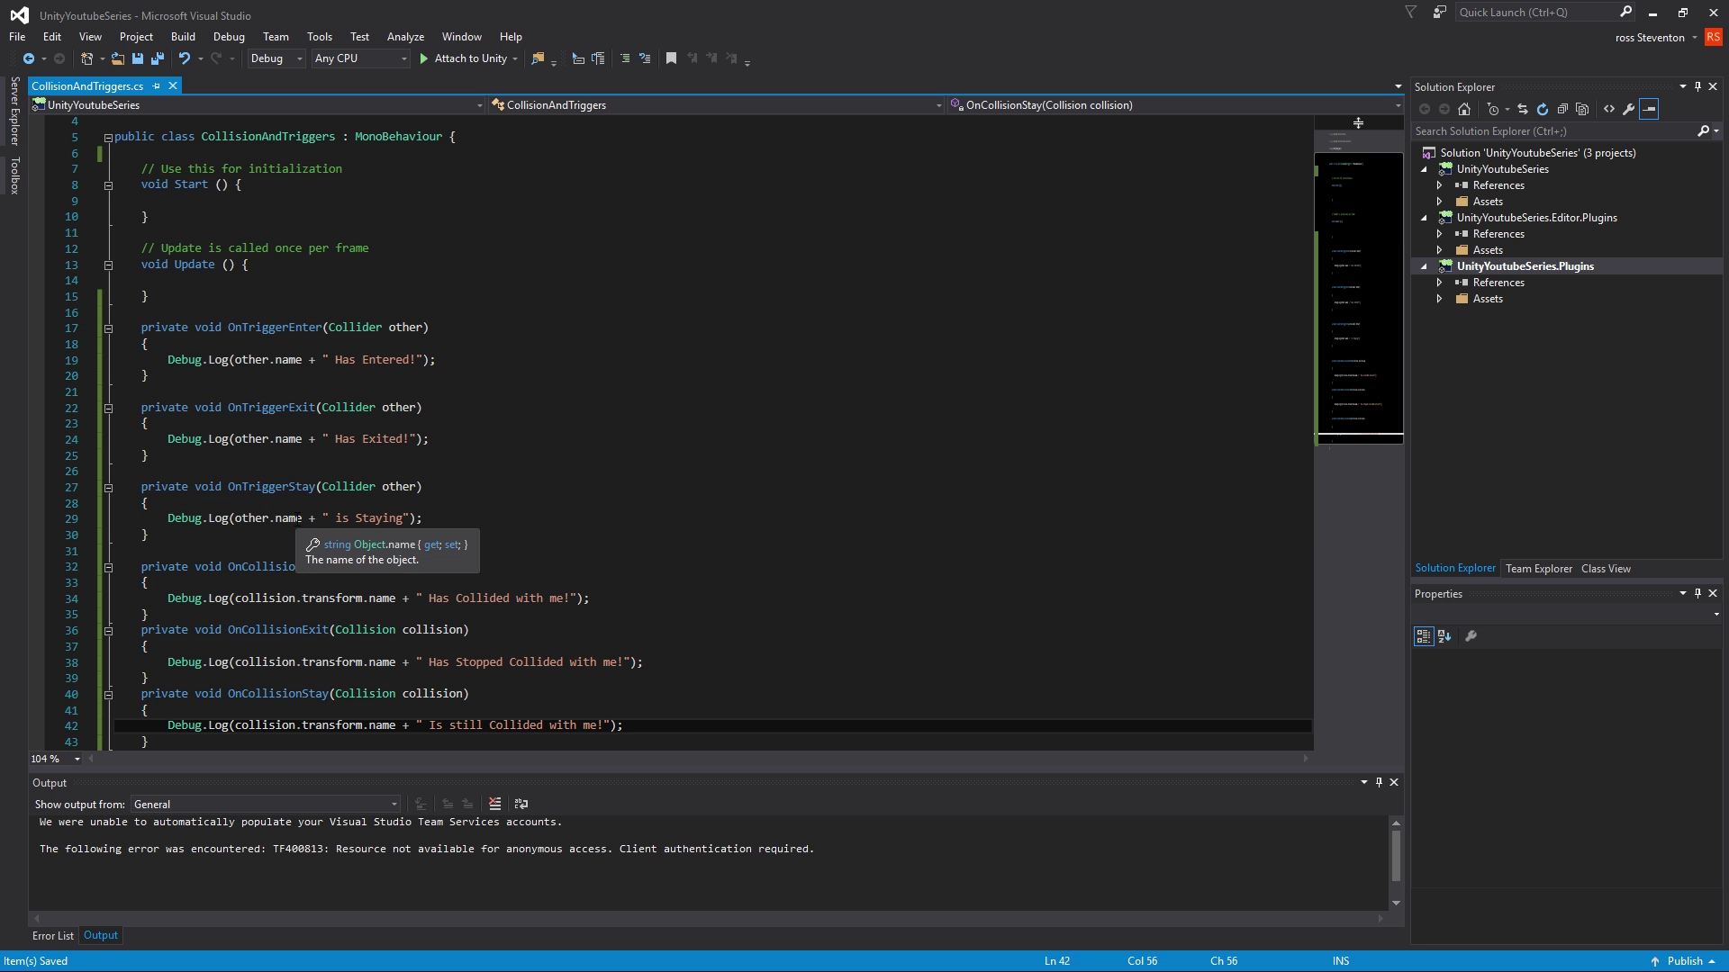
scroll(510, 511, "down", 3)
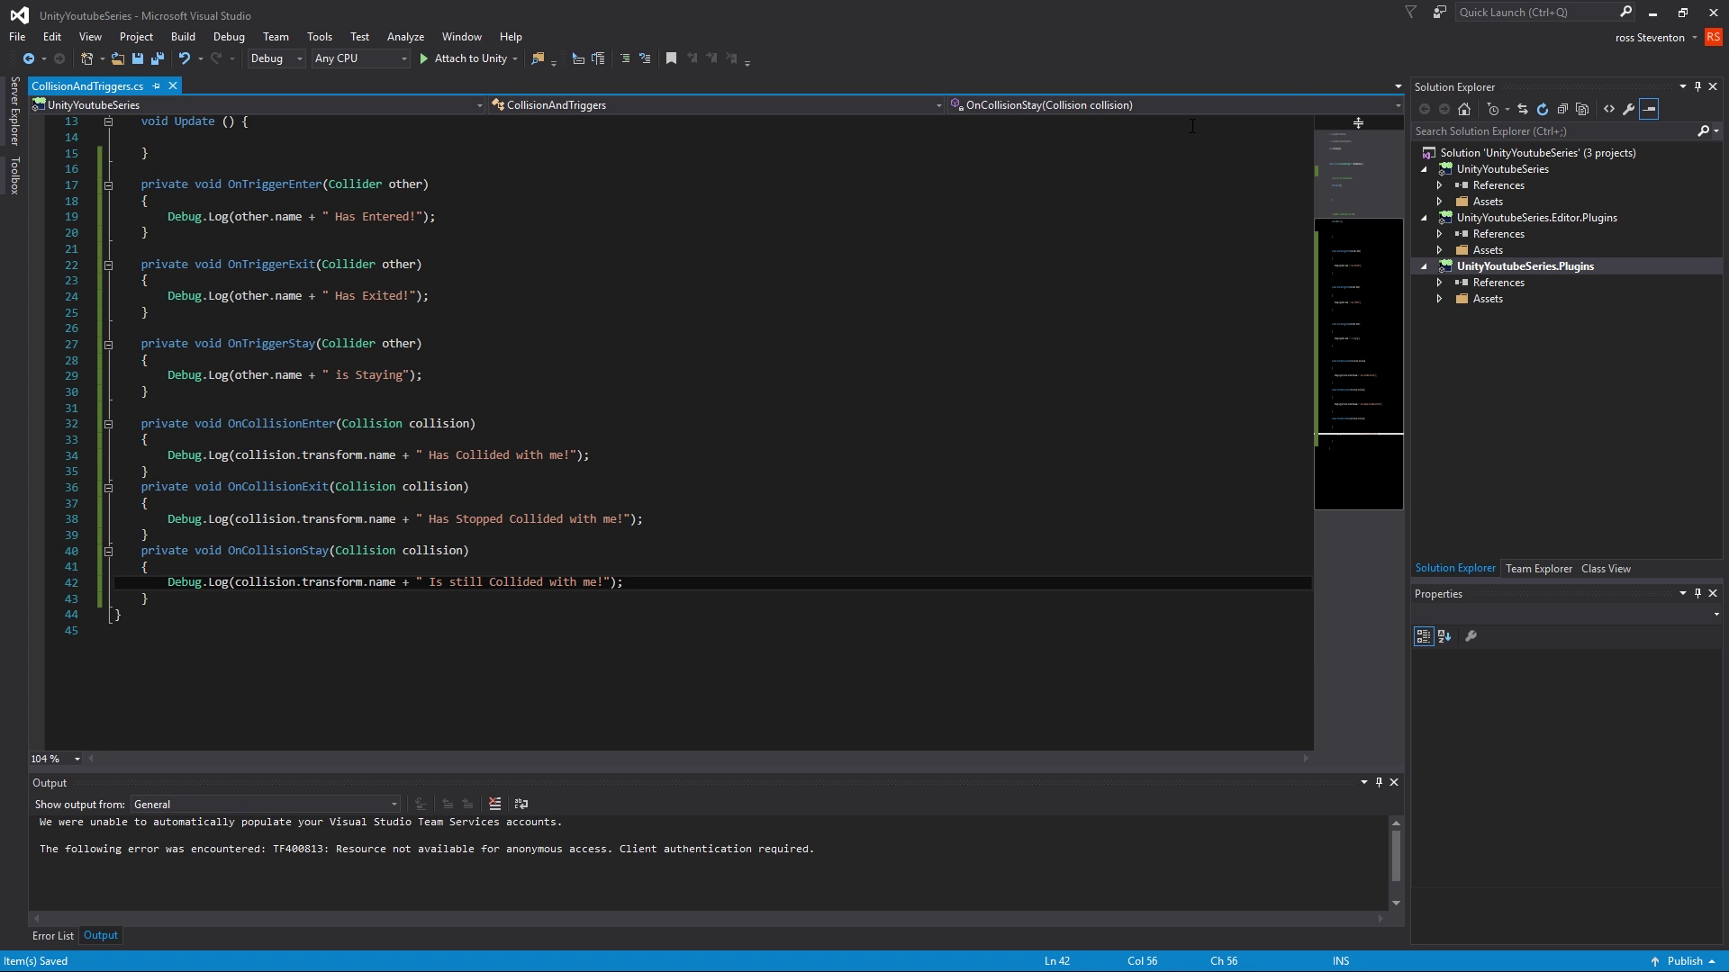
left_click(1653, 13)
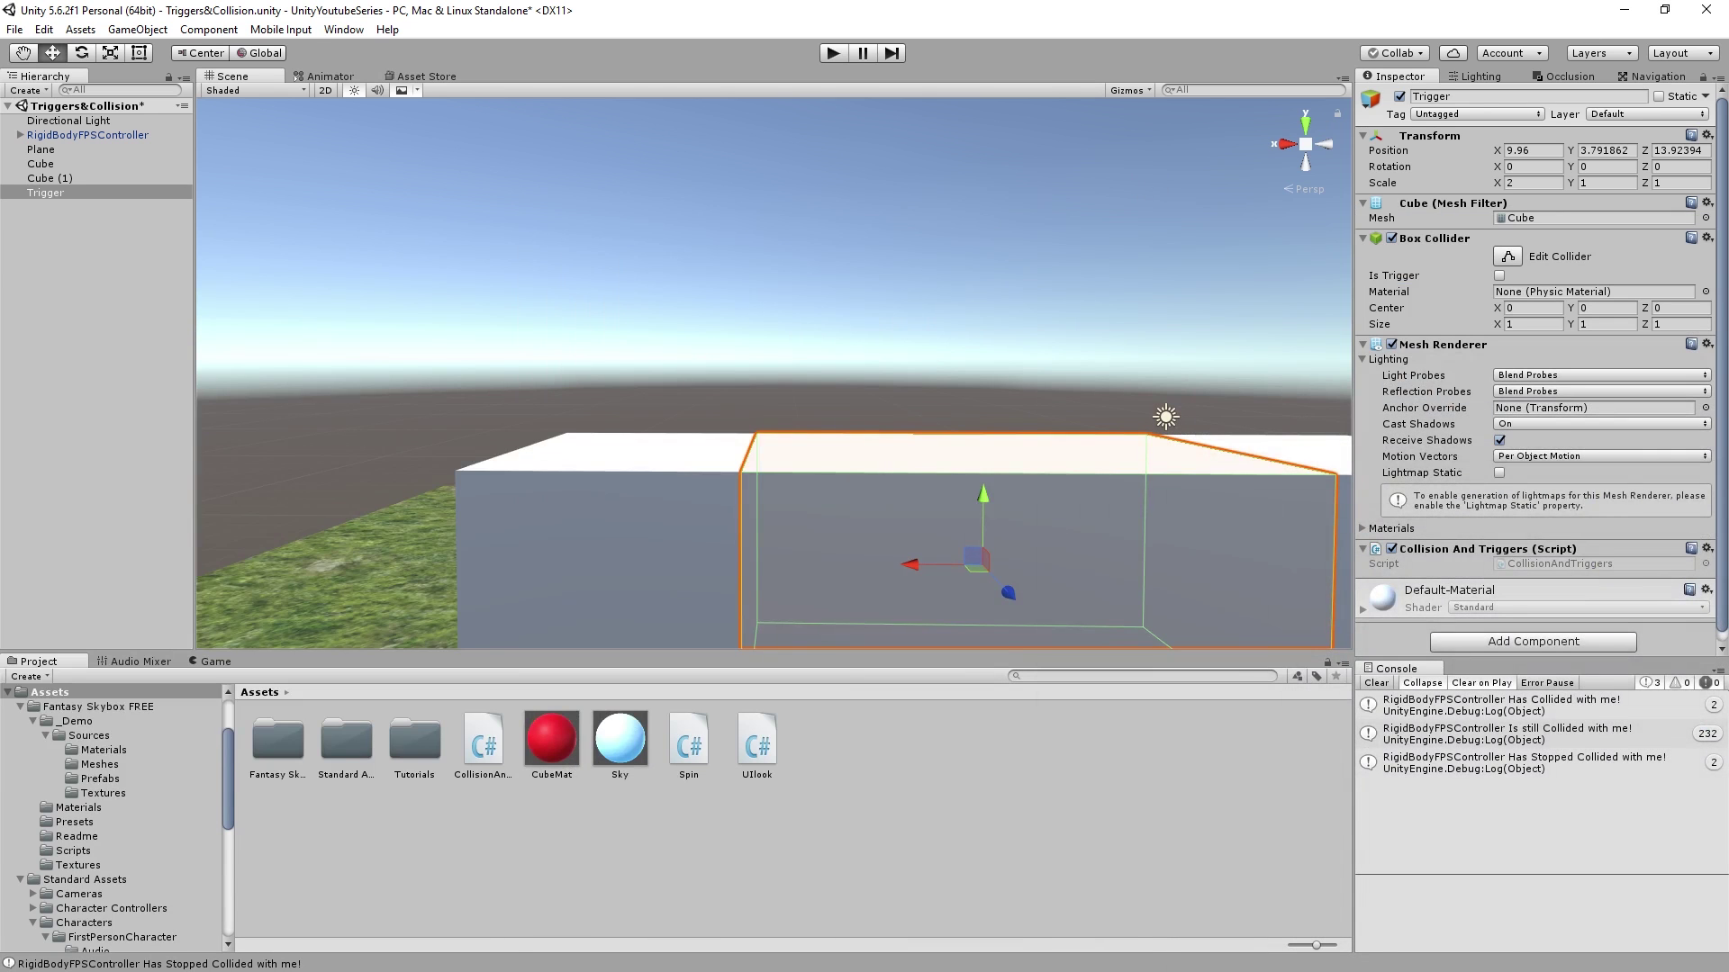
key("alt+Tab")
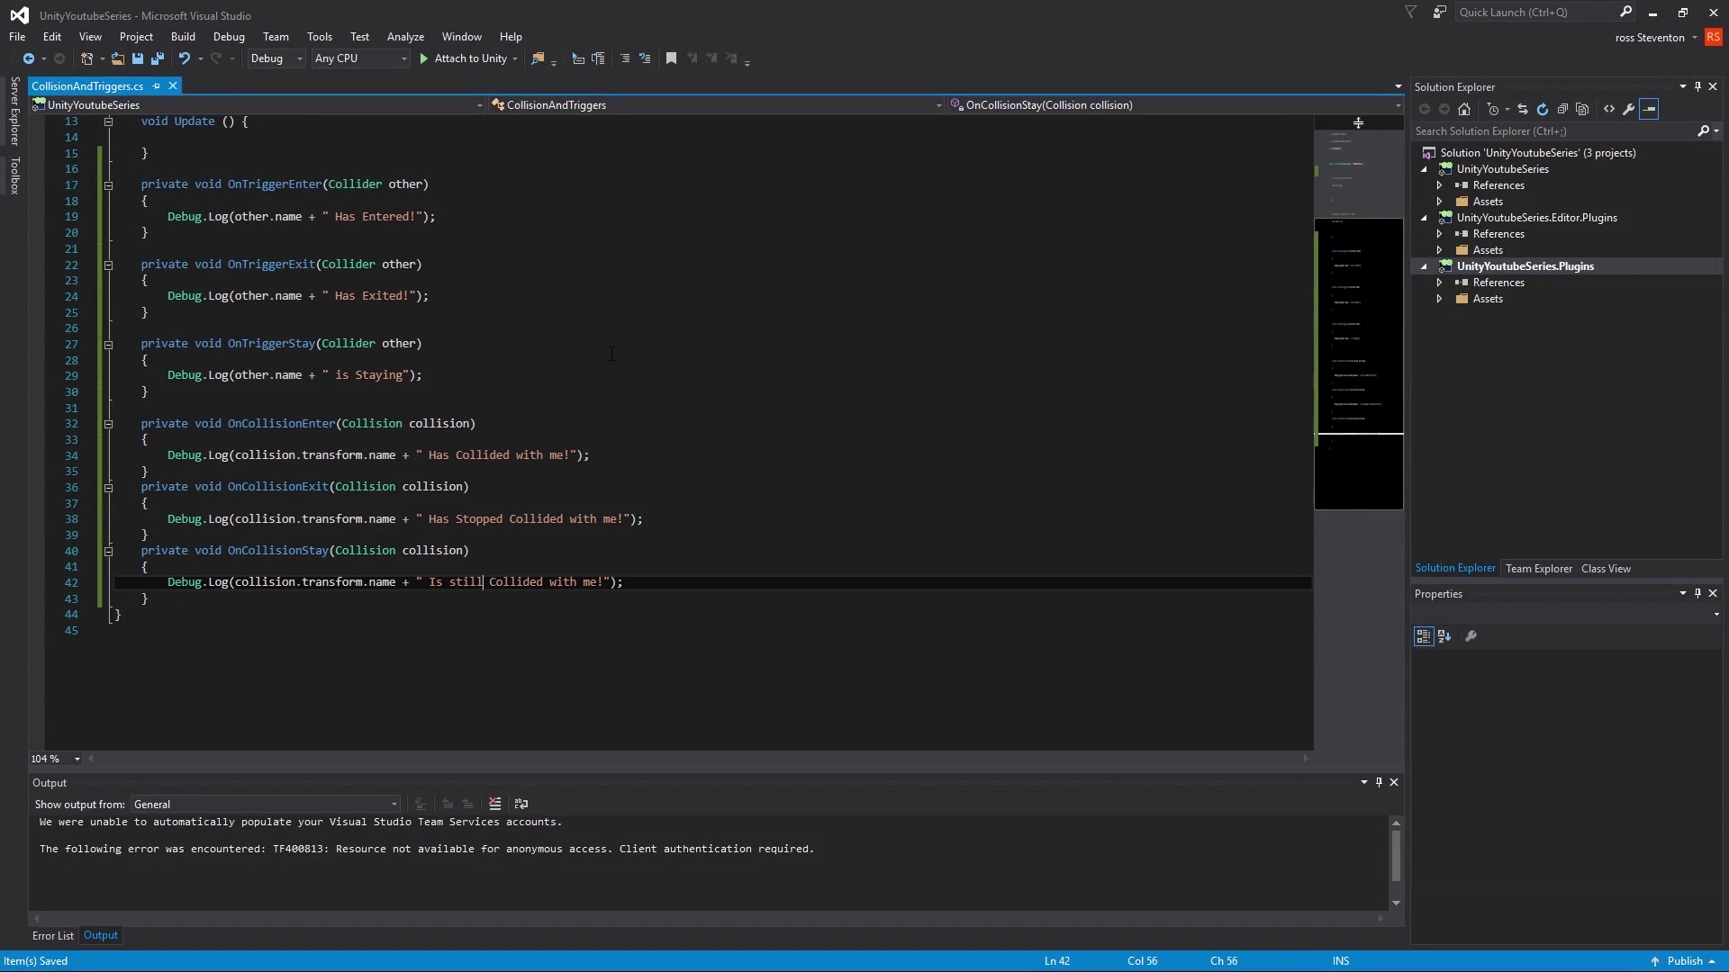
scroll(260, 413, "up", 3)
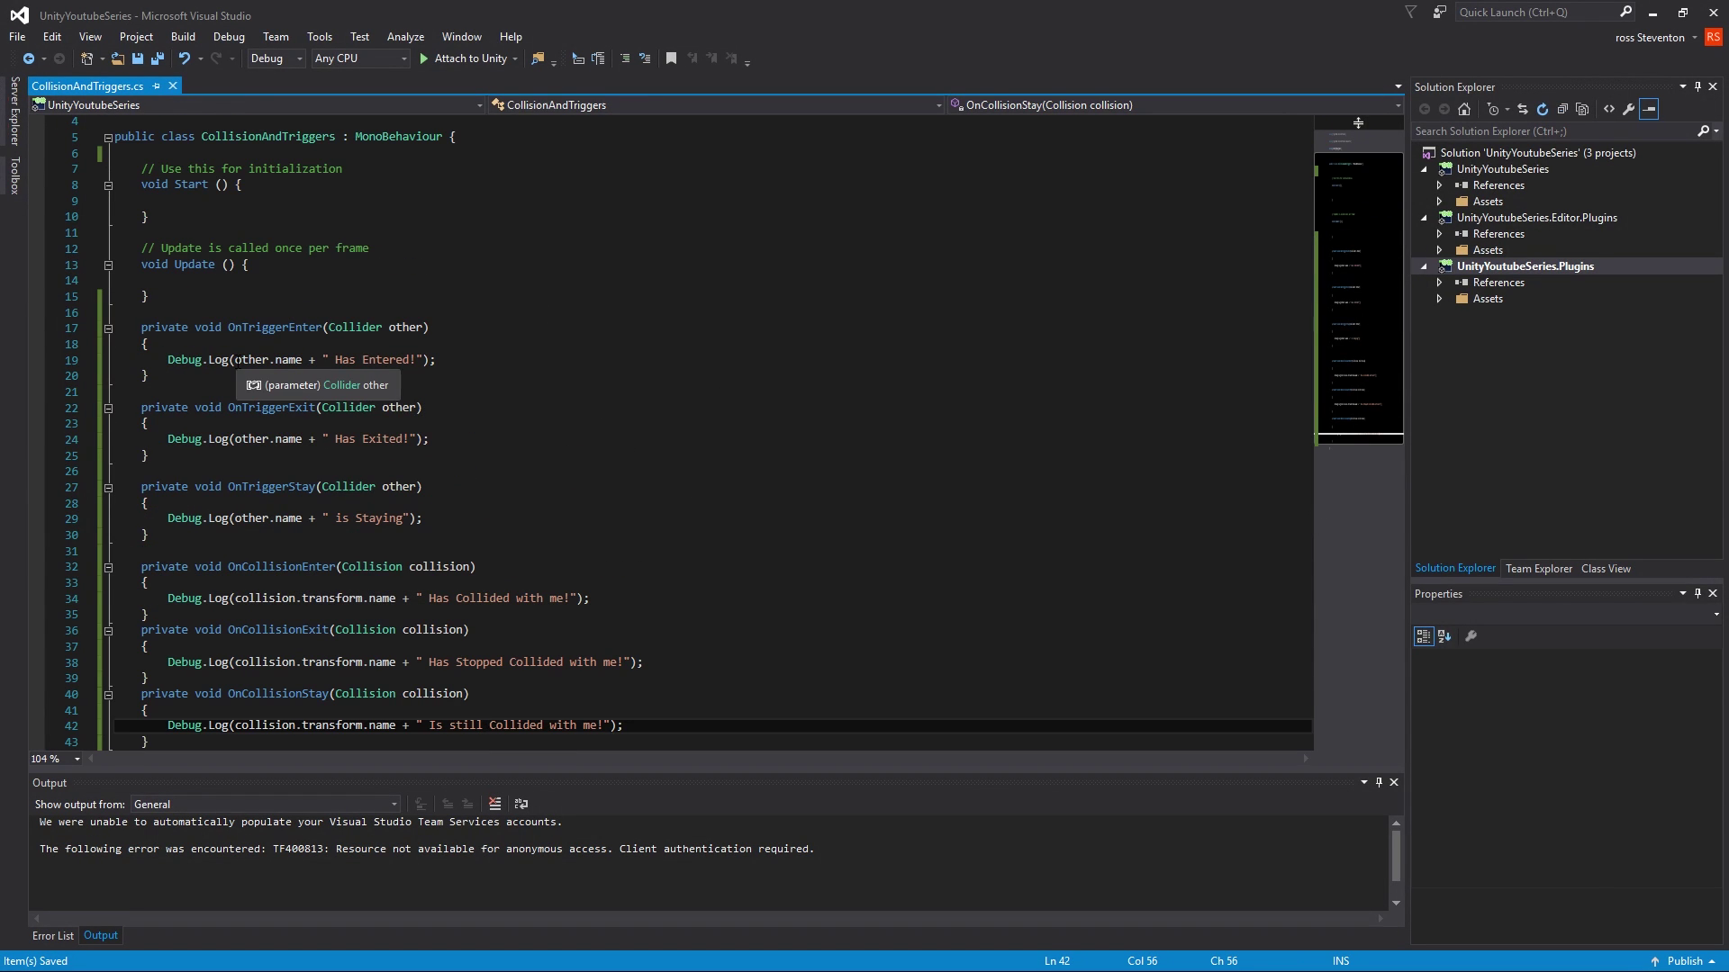